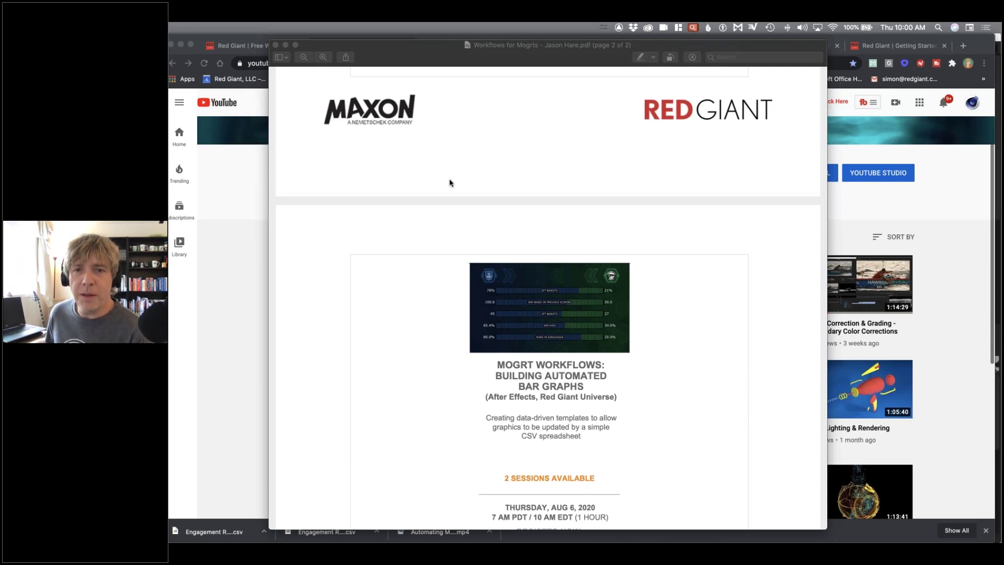
Step: Review the automated bar graphs session details in the PDF and show the Maxon Volume Program Training channel in Chrome
scroll(449, 178, "down", 2)
scroll(450, 183, "down", 5)
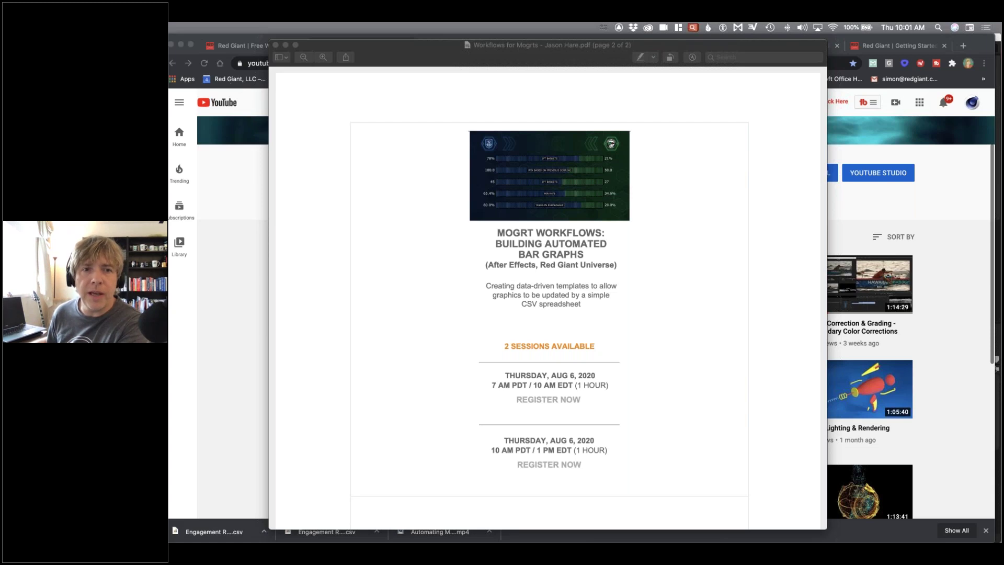
left_click(240, 45)
left_click(361, 45)
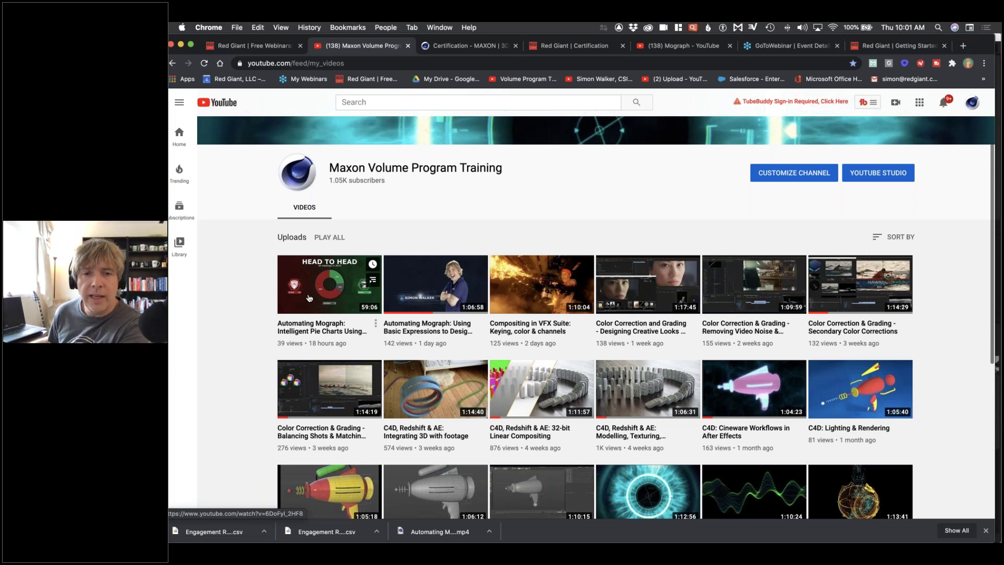
Step: Switch to After Effects and preview the head-to-head pie chart animation in the 03_pieStat composition
key("super+Tab")
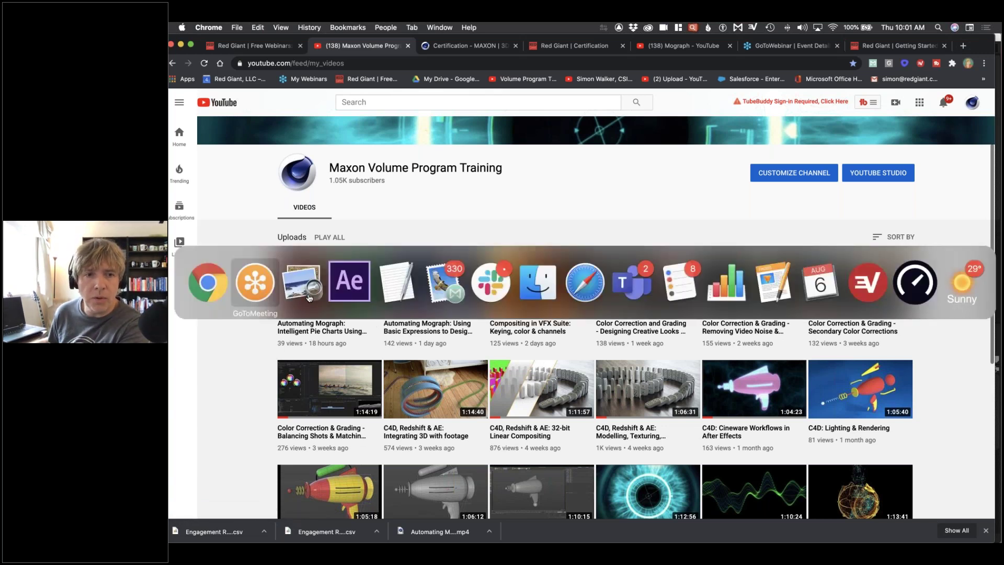
key("super+Tab")
key("super+Tab")
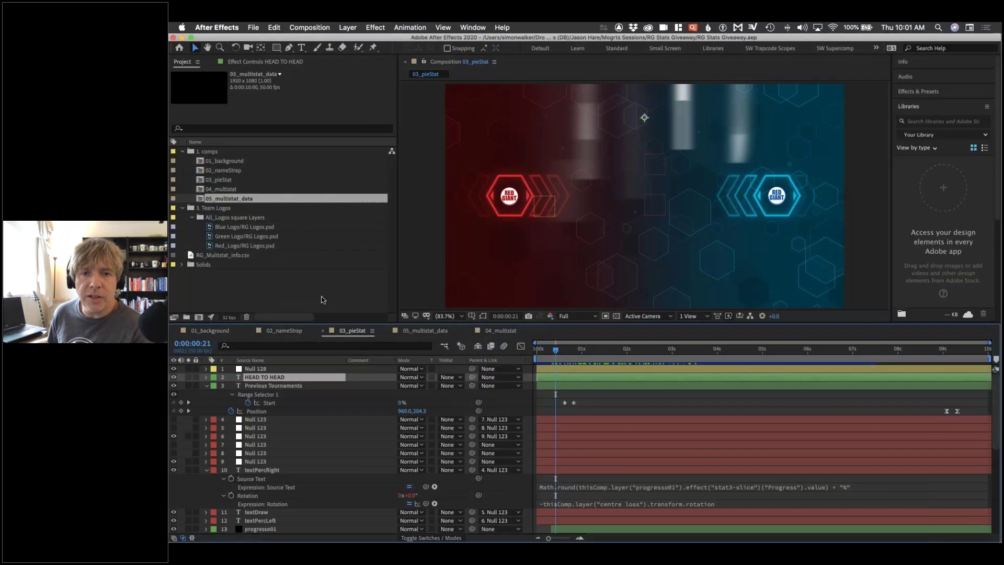
left_click(569, 351)
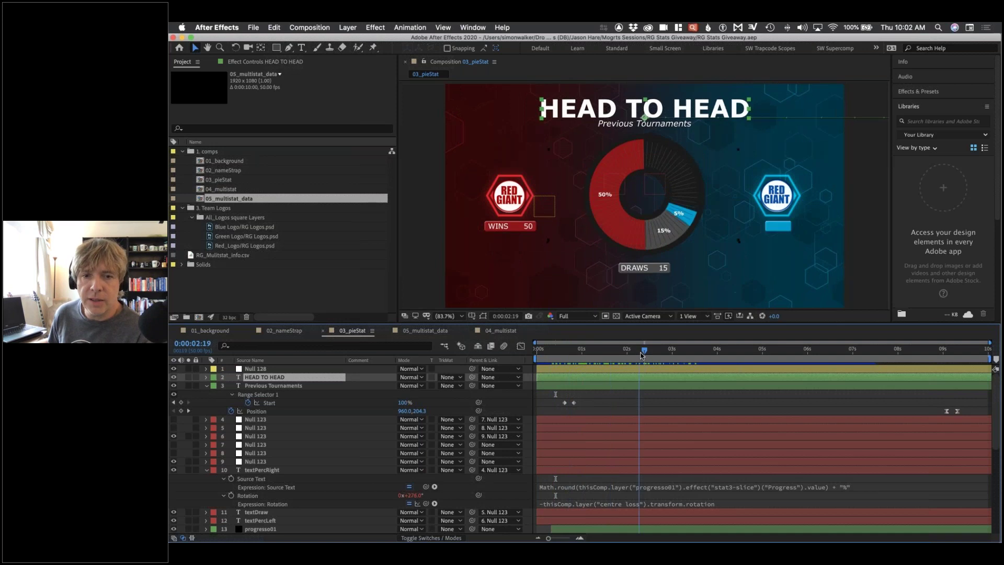
key("space")
key("space")
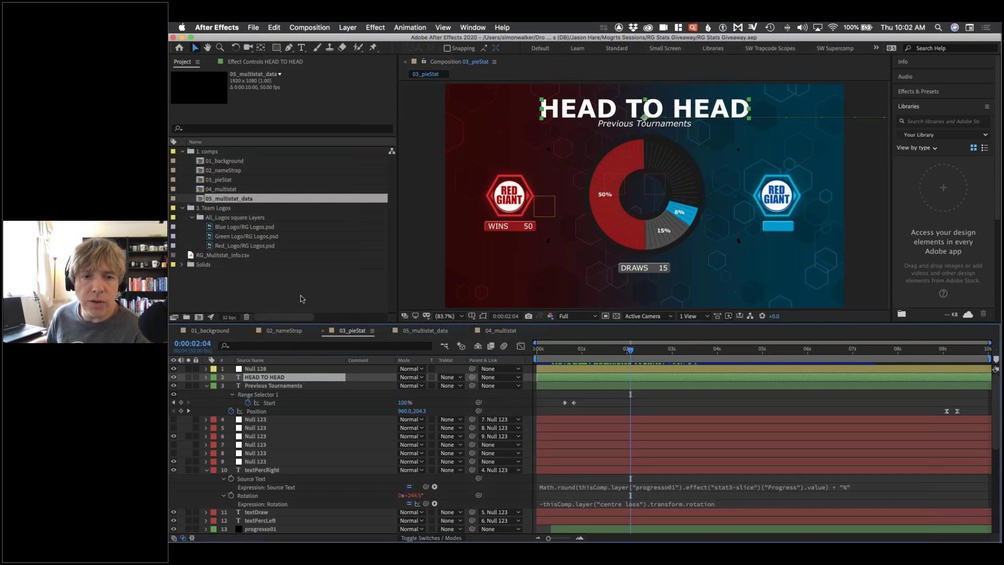
Step: View the 05_multistat_data and 02_nameStrap compositions and return to 03_pieStat
left_click(422, 333)
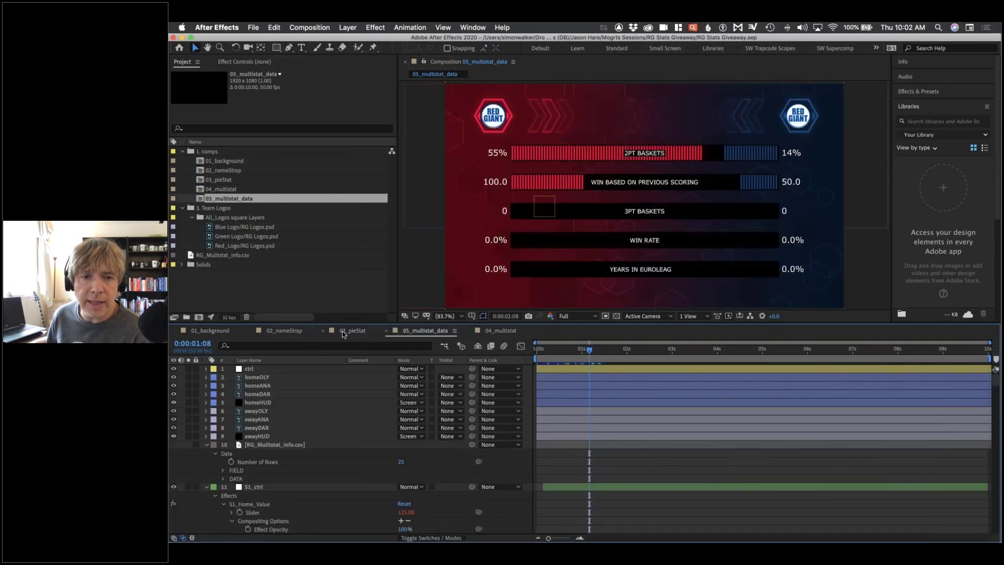
left_click(282, 332)
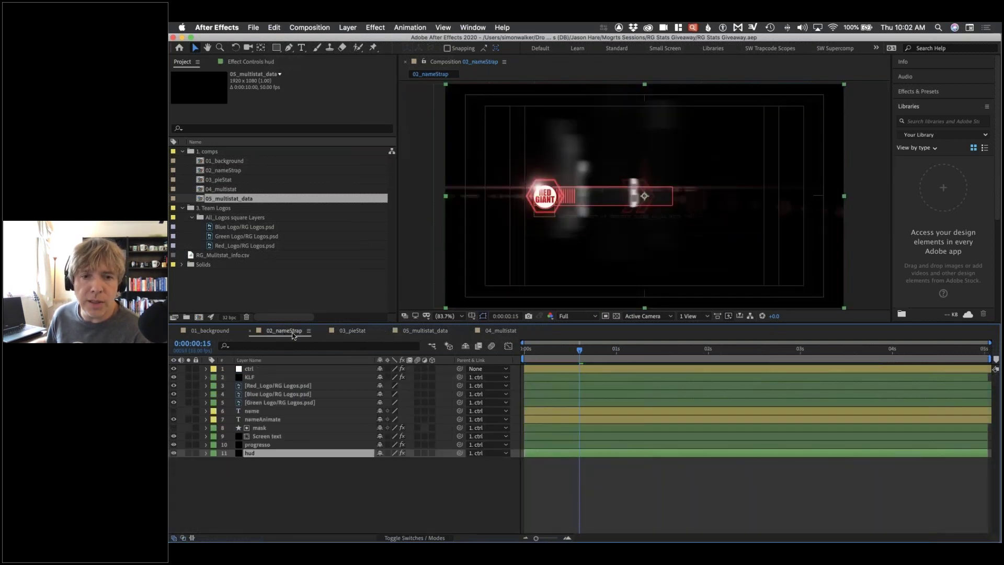
left_click(353, 331)
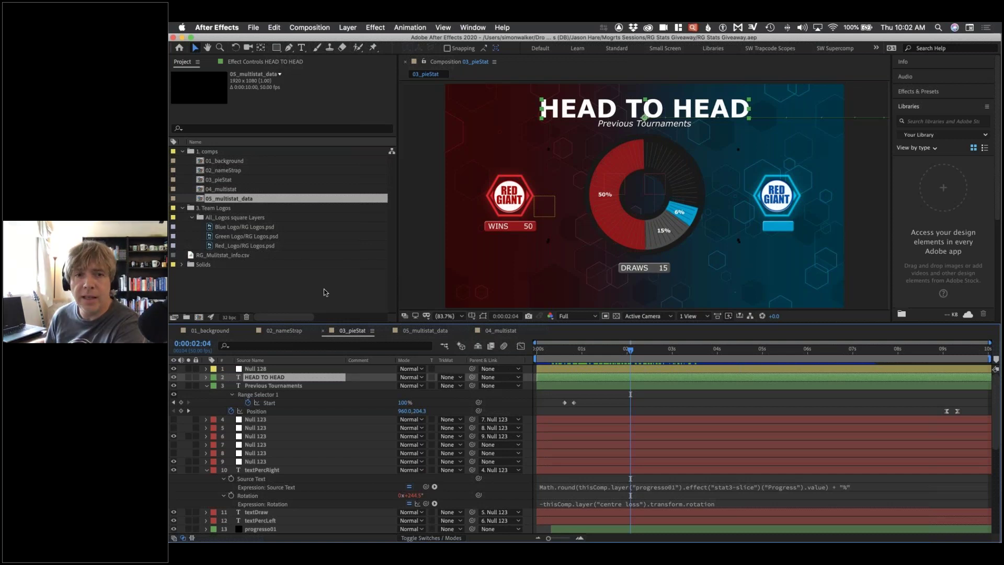
Step: Switch to the Workflows for Mogrts PDF in Preview and read the trainer biography, follow-up training contact and session details
key("super+Tab")
key("super+Tab")
key("super+Tab")
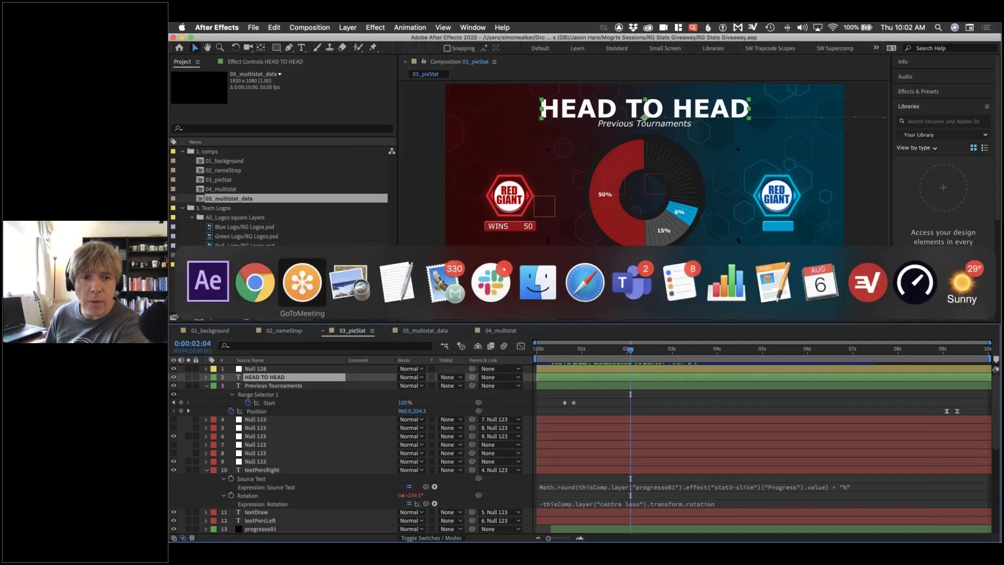
scroll(663, 331, "down", 10)
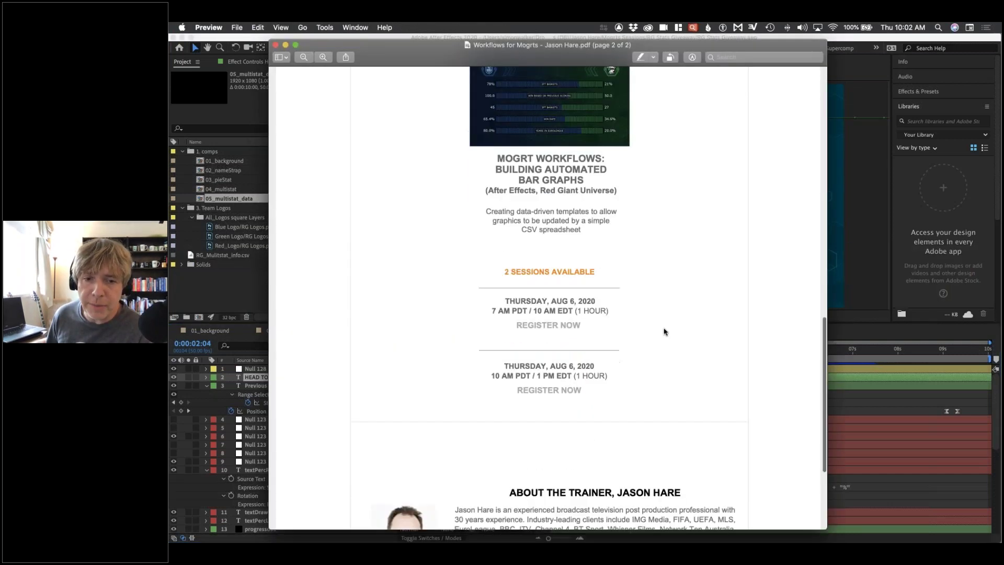
left_click_drag(635, 453, 545, 452)
left_click(701, 454)
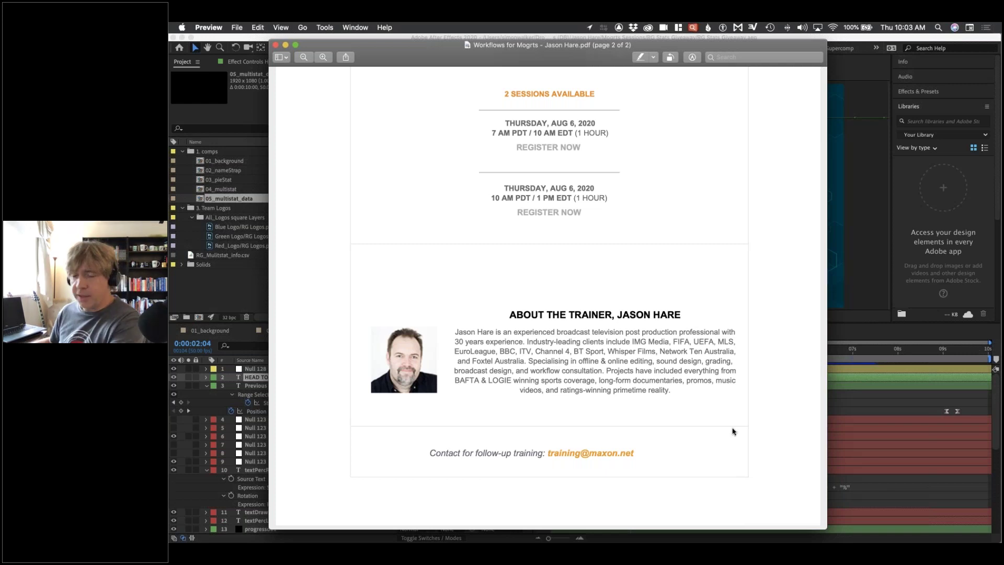
scroll(664, 242, "up", 5)
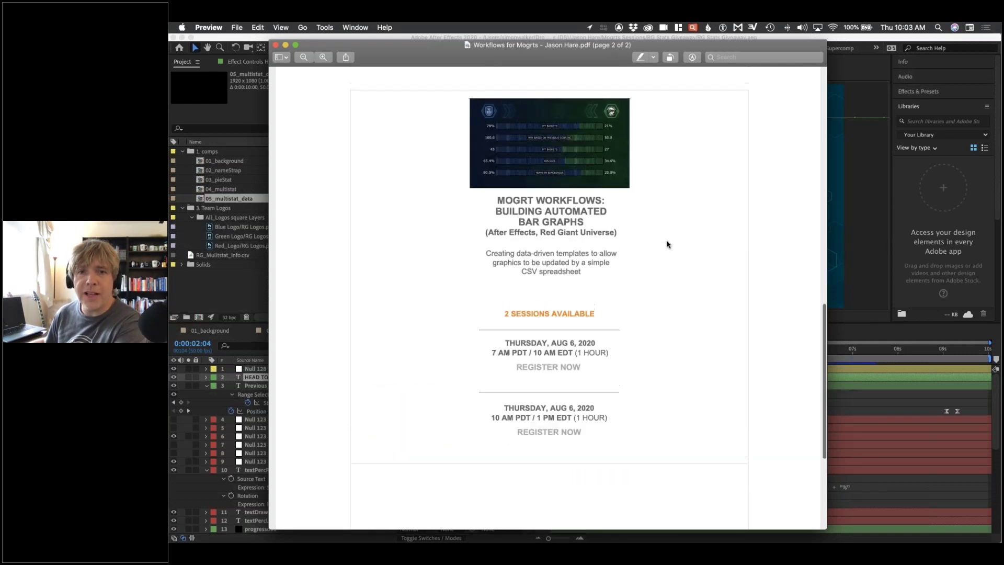
key("super+Tab")
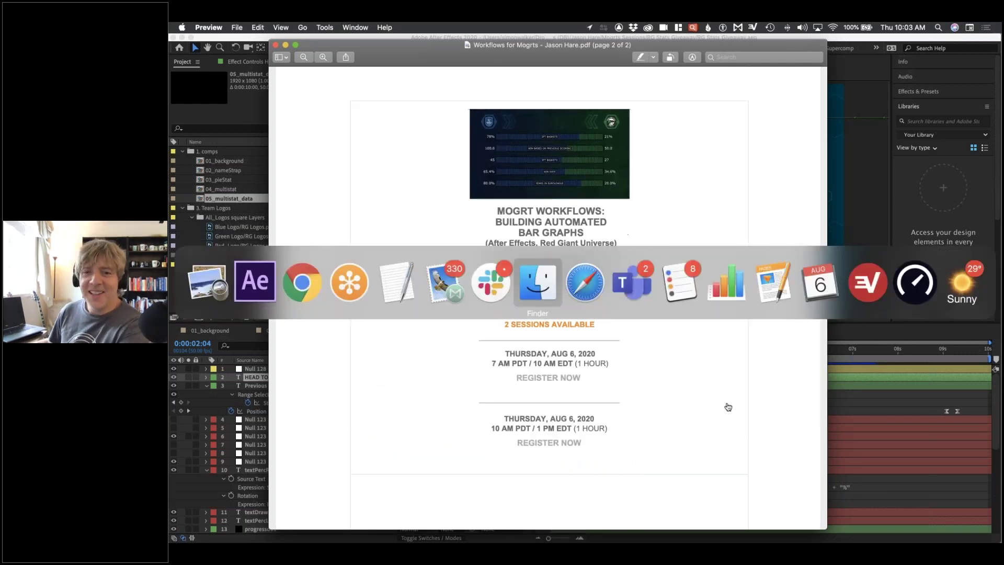
key("Escape")
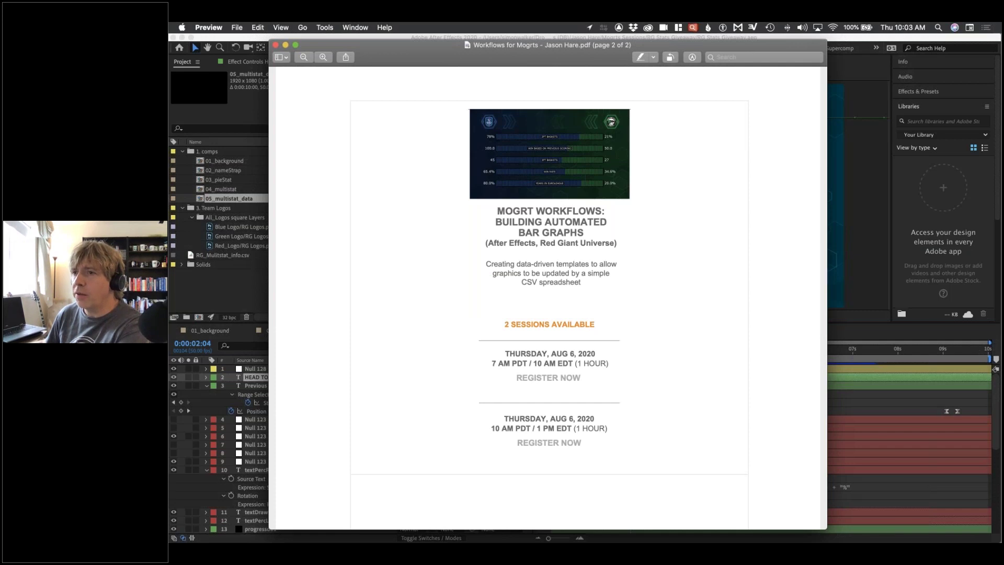
key("super+Tab")
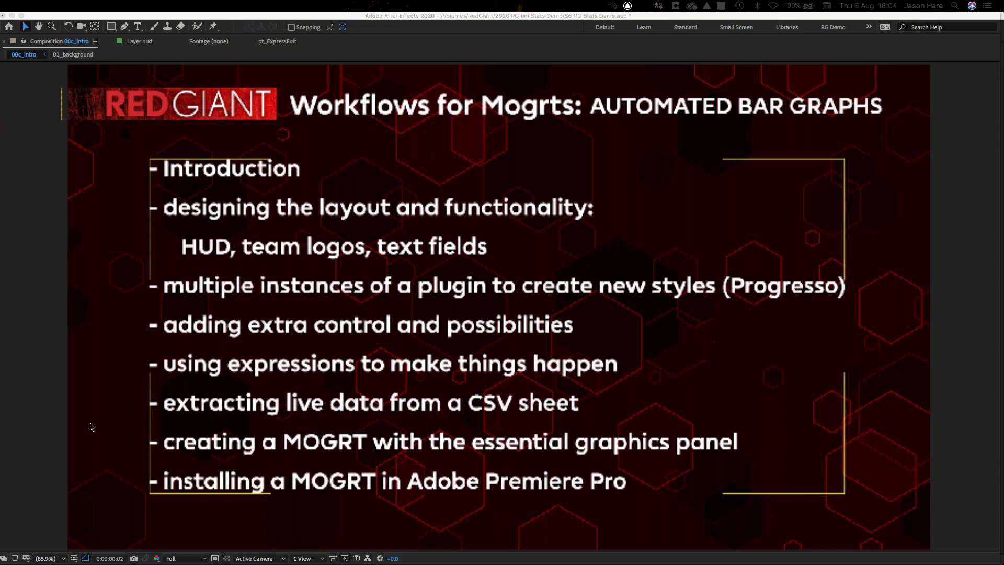
Step: Switch to Premiere Pro, set the graphic's Home Team to Darussafaka and sample its Home Colour from the green team logo
key("super+Tab")
key("super+Tab")
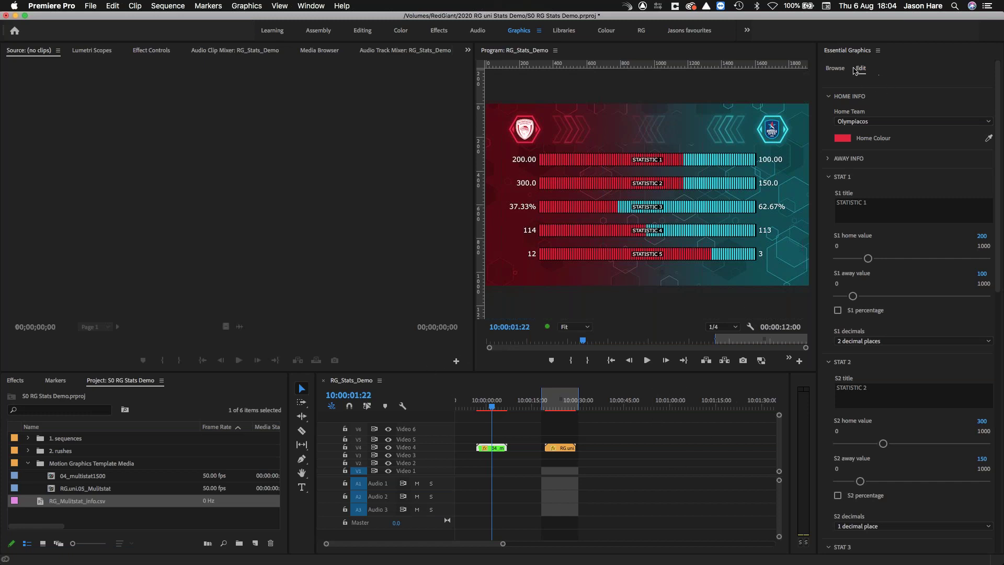
left_click(869, 124)
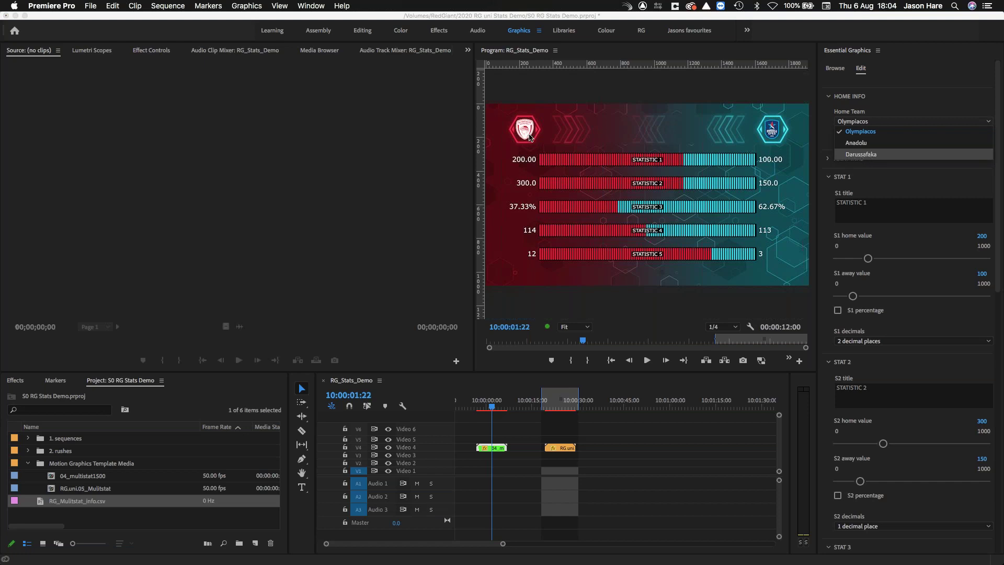
left_click(877, 155)
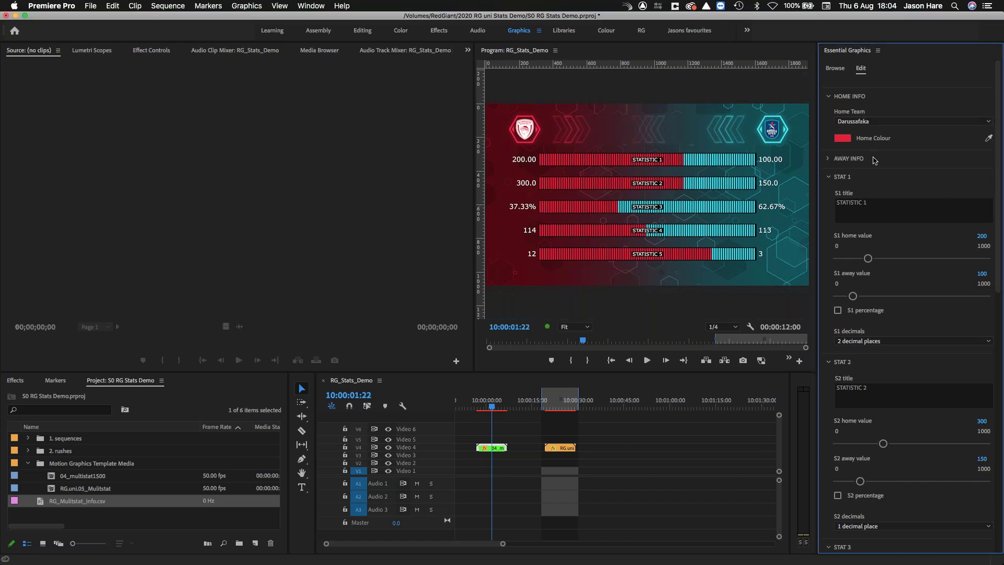
left_click(988, 139)
left_click(522, 127)
Step: Collapse the STAT 1 through STAT 5 control groups of the motion graphics template
left_click(829, 178)
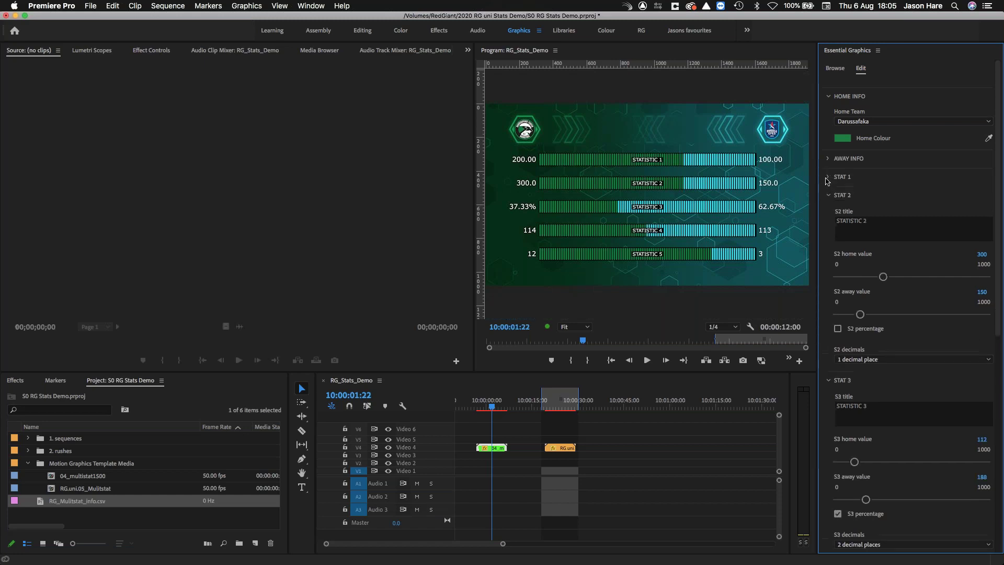
left_click(829, 195)
left_click(829, 213)
left_click(830, 232)
left_click(830, 250)
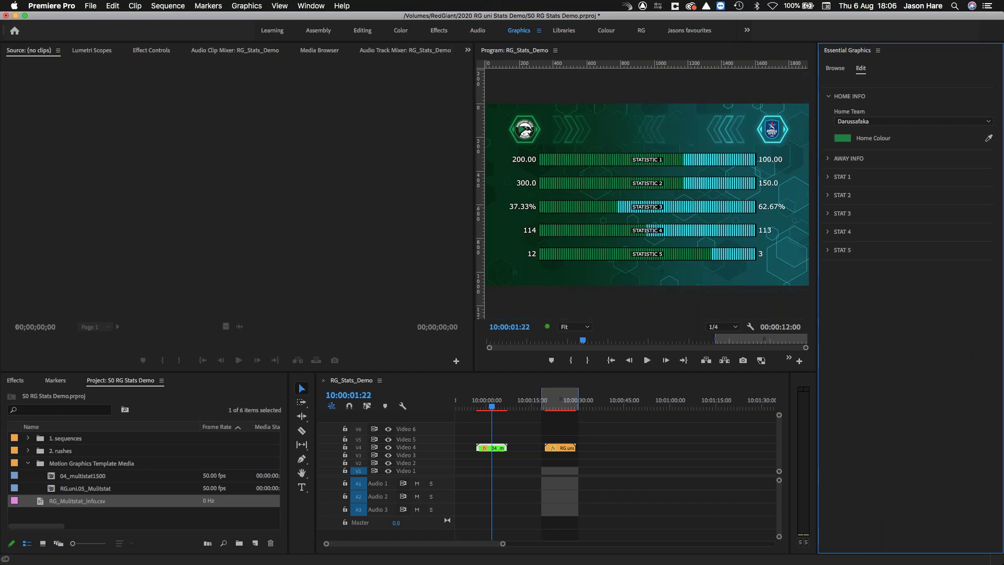
Step: Switch to After Effects, restore the full panel layout and open the 04_multistat composition
key("super+Tab")
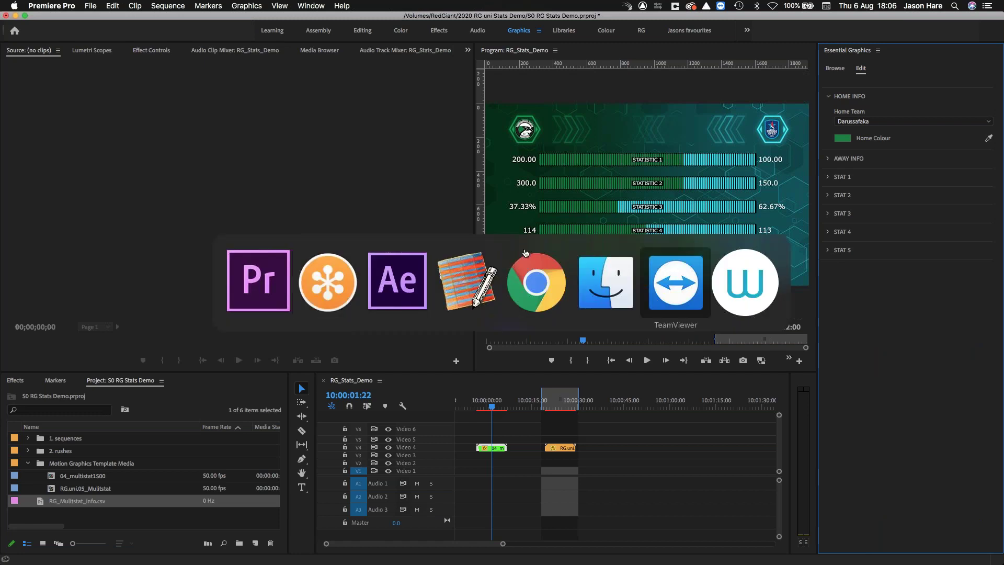
left_click(392, 292)
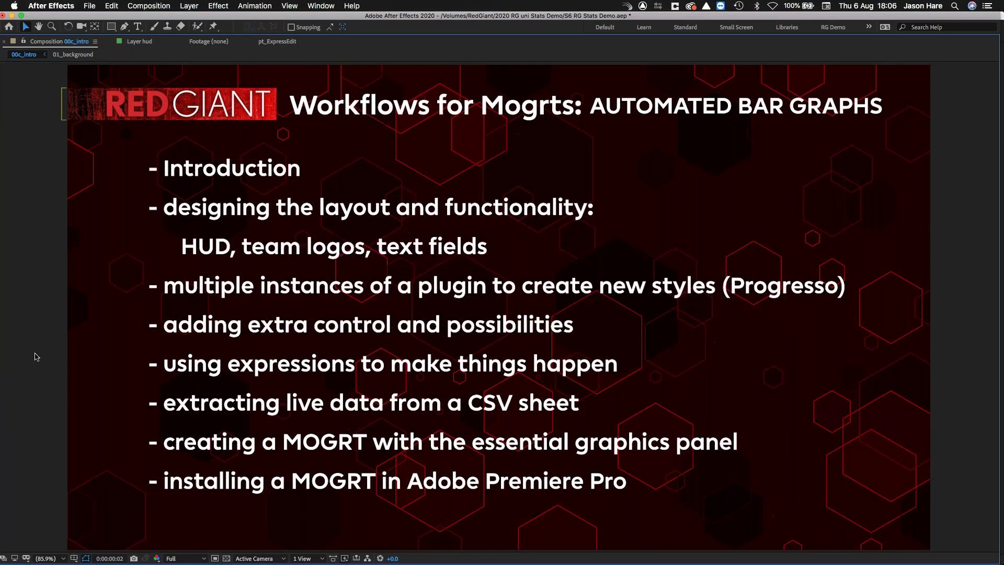
key("grave")
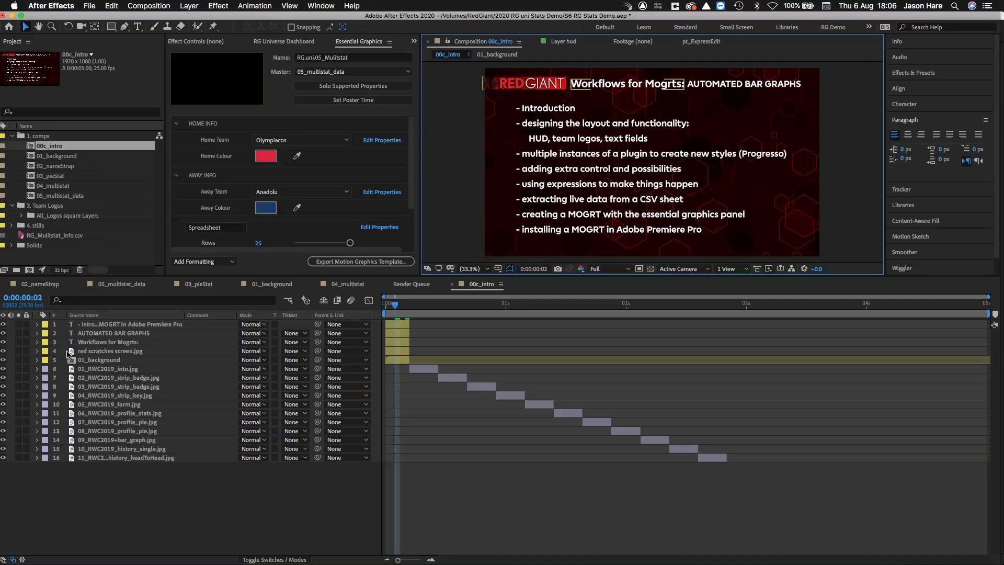
double_click(49, 186)
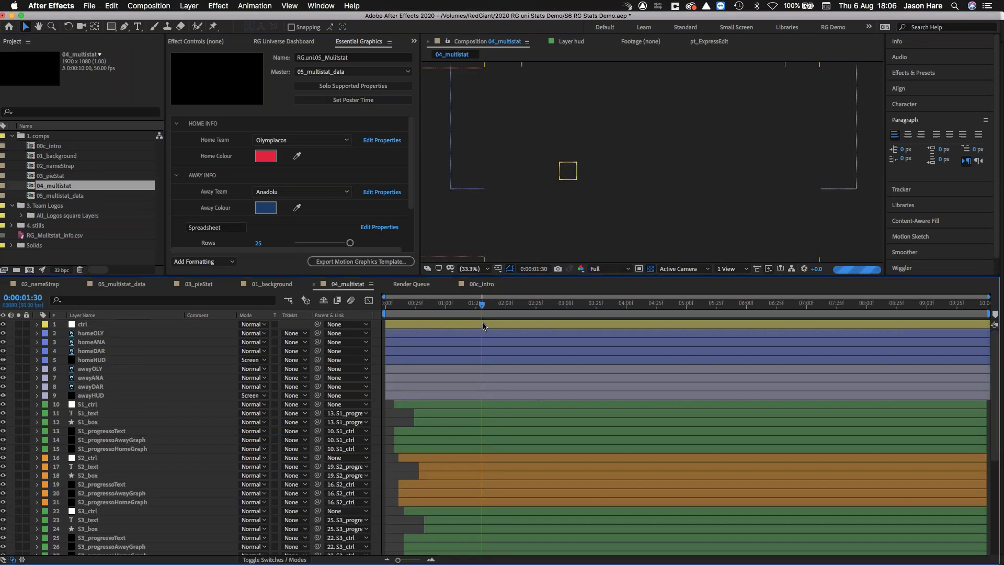
left_click(484, 283)
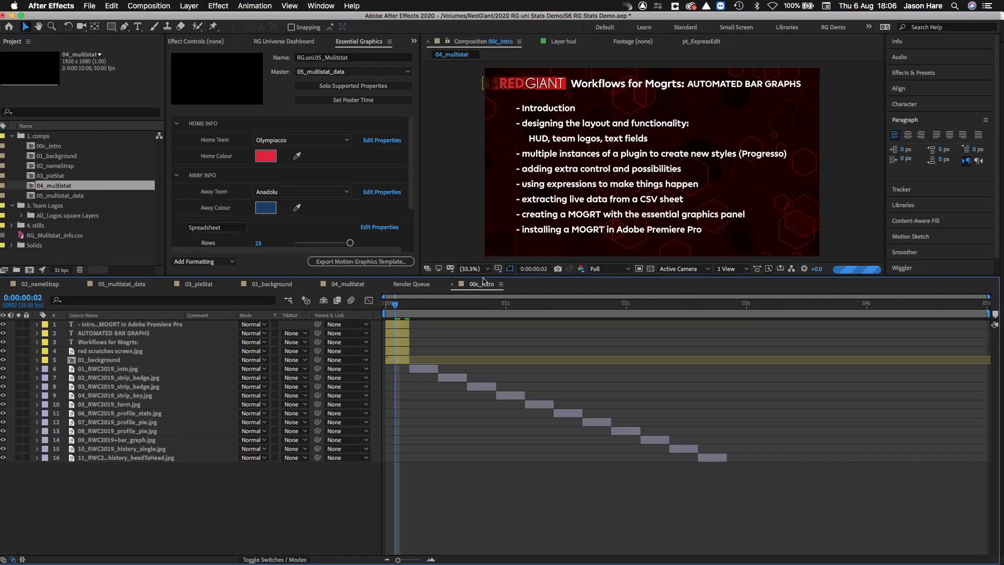
double_click(23, 189)
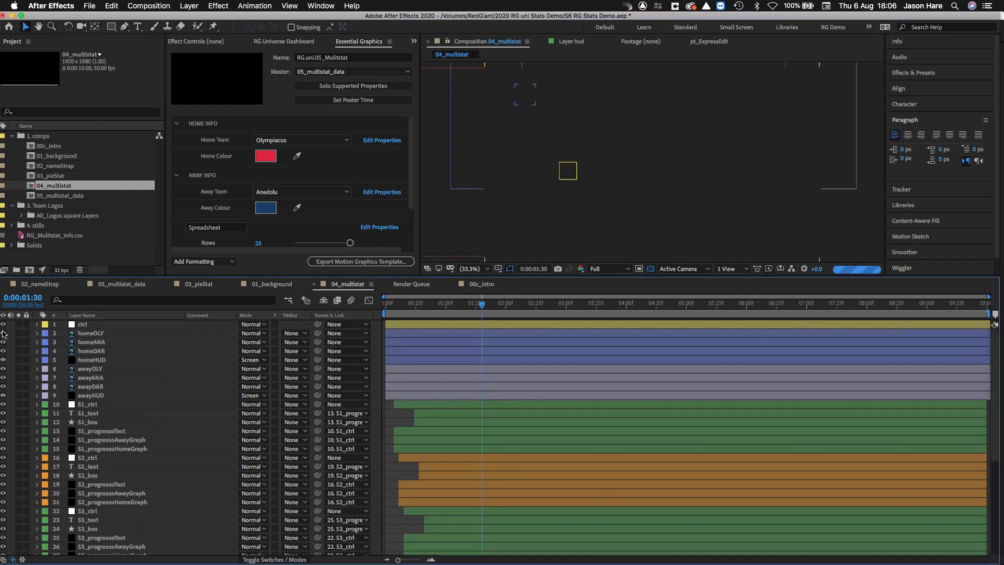
Step: Hide the team logo, HUD and S1 to S5 statistic layers in 04_multistat, keeping the background layers on
left_click_drag(3, 333, 3, 449)
left_click_drag(3, 496, 5, 544)
scroll(33, 498, "down", 3)
scroll(33, 498, "down", 8)
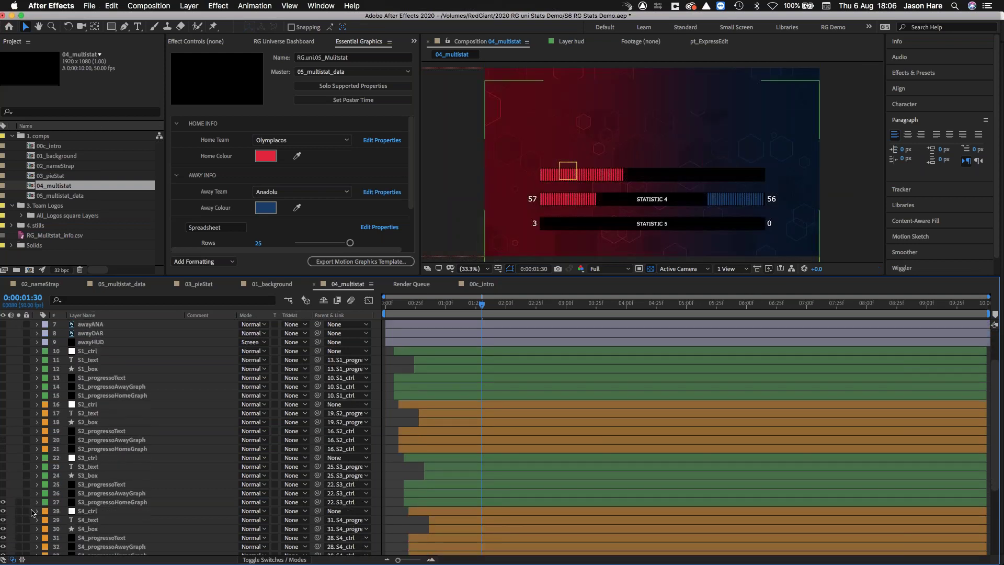
left_click(3, 391)
left_click_drag(6, 406, 2, 516)
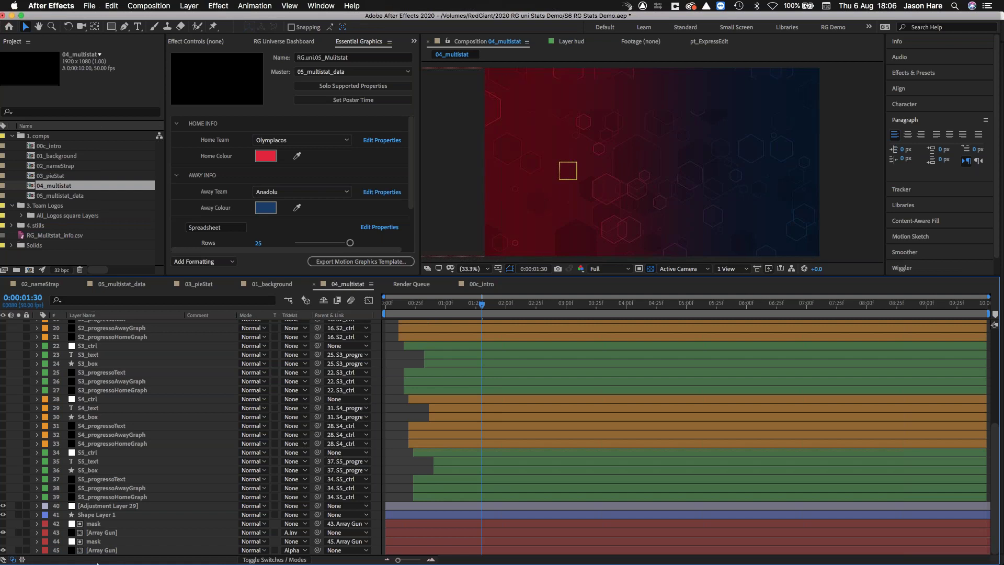
Step: Select the lowest Array Gun layer and examine the Array Gun presets in the RG Universe Dashboard
left_click(98, 553)
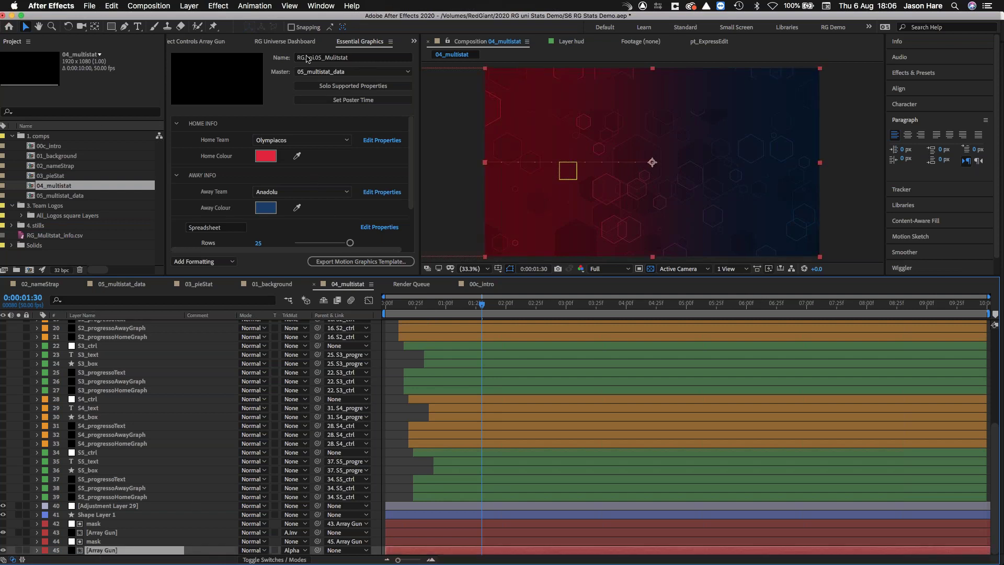
left_click(292, 42)
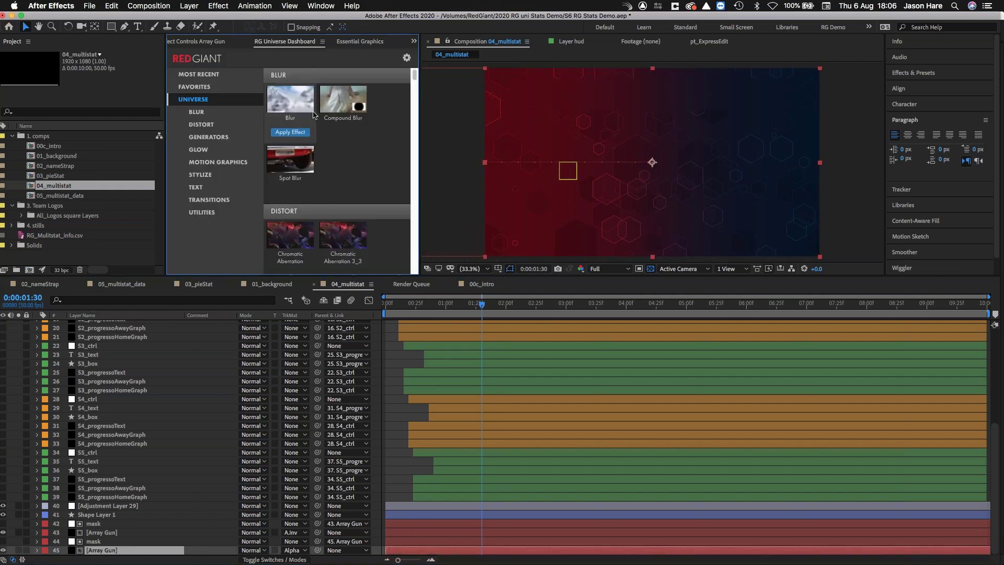
left_click(204, 42)
left_click(334, 121)
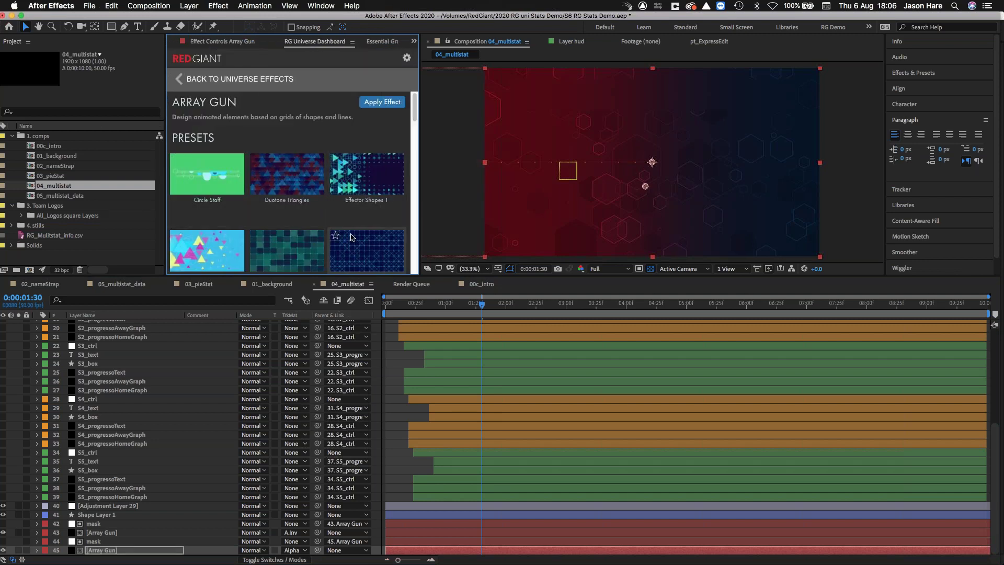
key("grave")
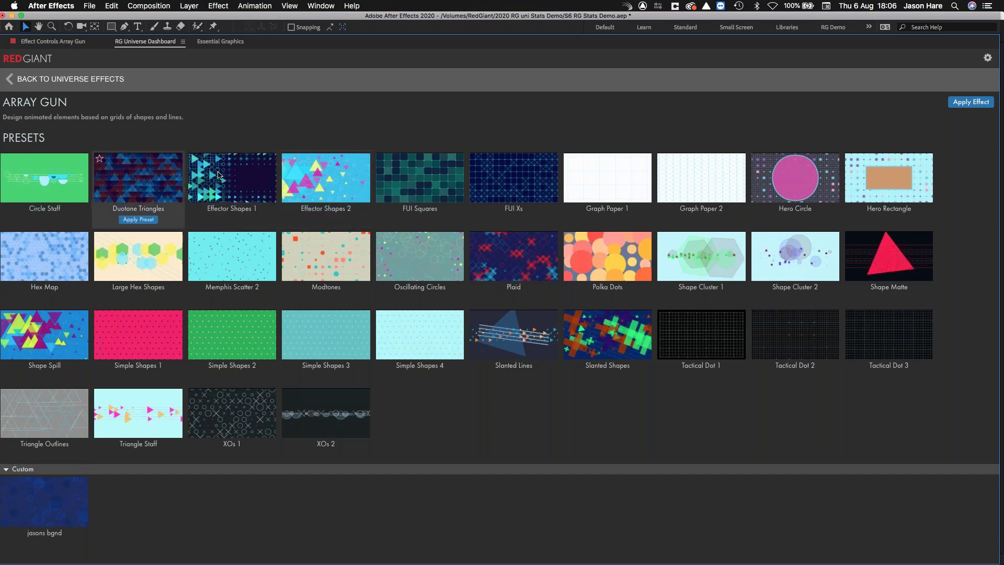
key("grave")
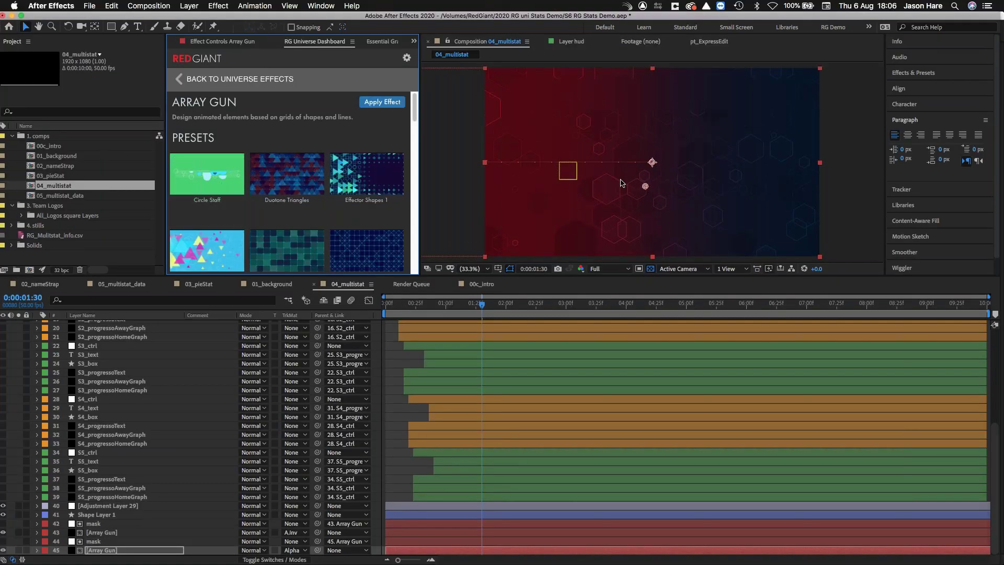
Step: Hide Adjustment Layer 29 above the background layers in 04_multistat
left_click(3, 506)
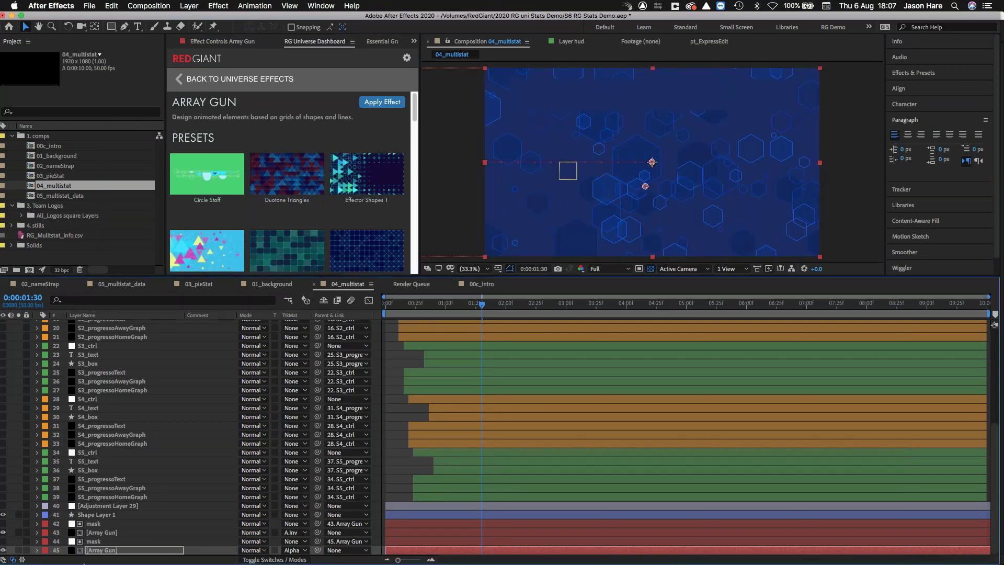
Step: Show the effect settings of the lowest Array Gun layer and move the current time to 0:00:01:00
left_click(230, 45)
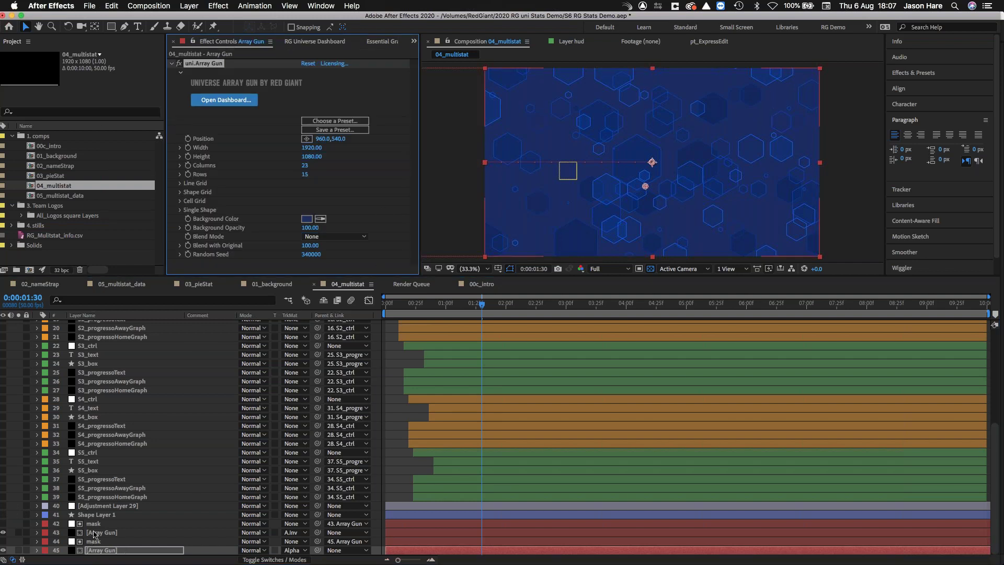
left_click_drag(404, 309, 446, 308)
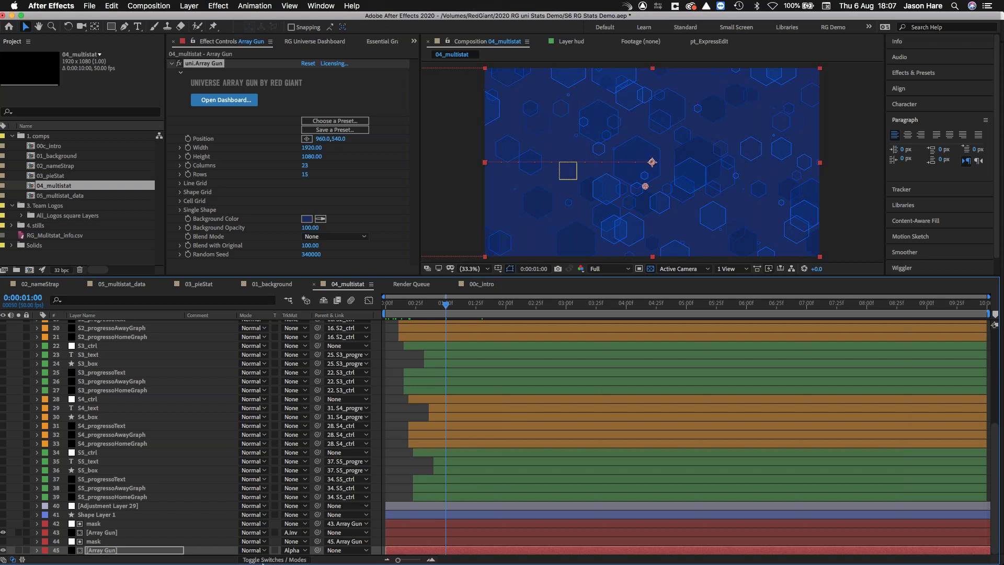
Step: Turn Adjustment Layer 29 back on and switch its Gradient Ramp effect off and on to compare it with Tint alone
left_click(95, 506)
left_click(3, 506)
left_click(179, 108)
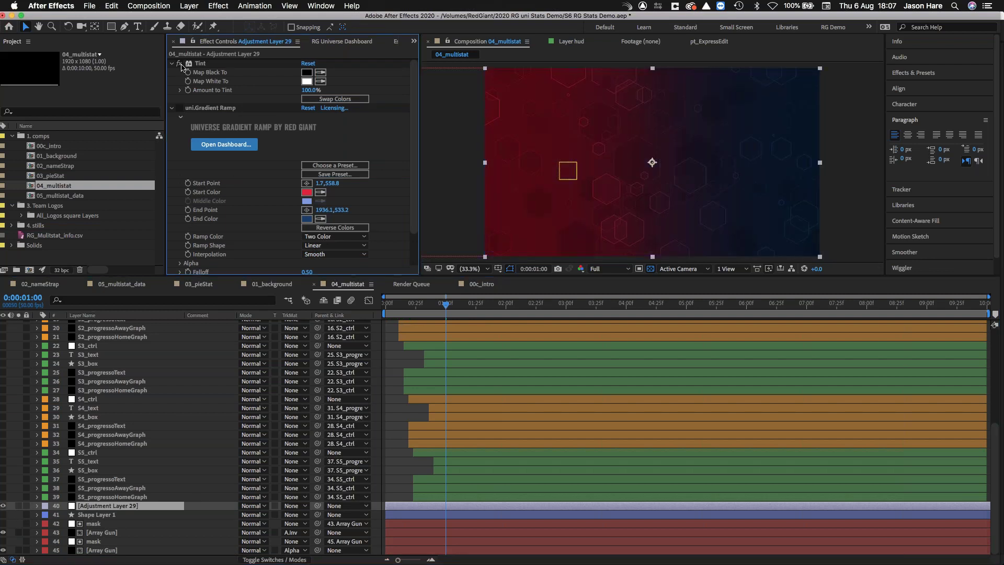
left_click(180, 63)
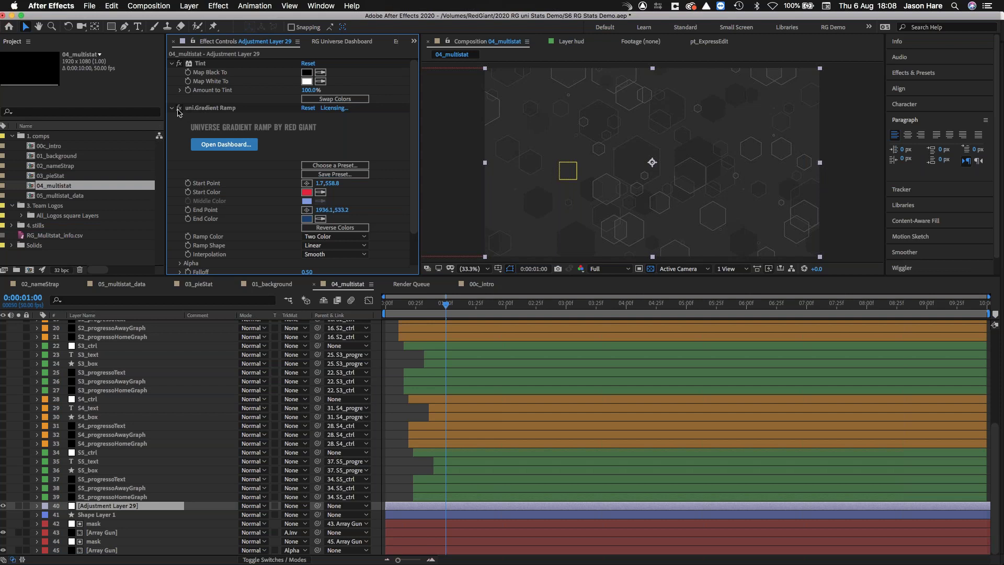
left_click(178, 108)
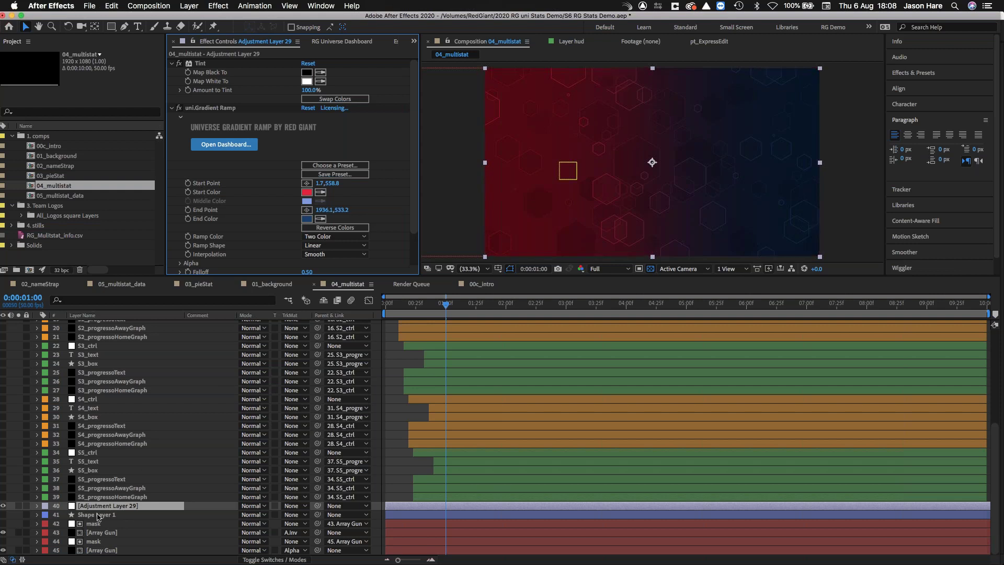
Step: Set the awayColour control on the ctrl layer to 29B5BD
scroll(97, 518, "up", 6)
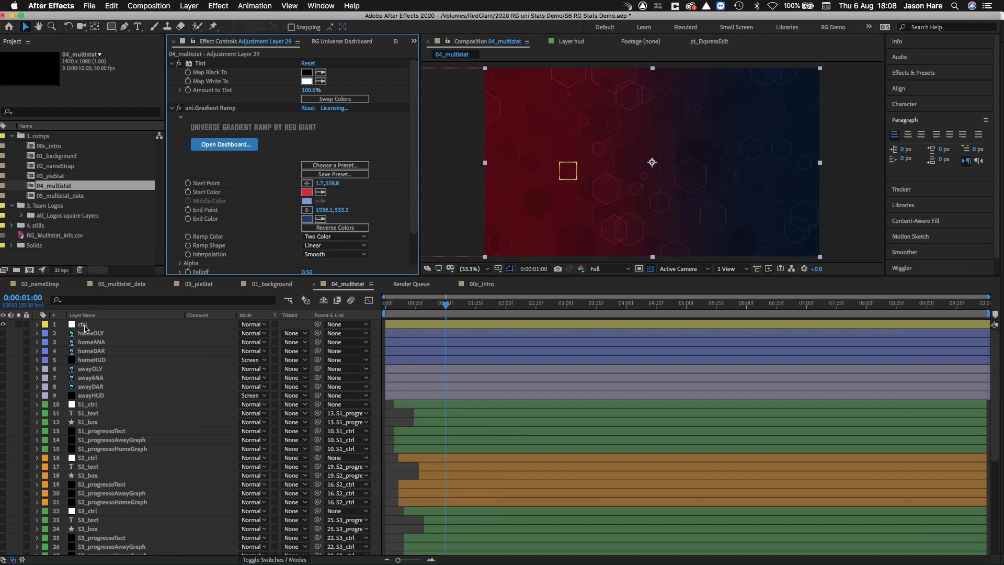
left_click(82, 325)
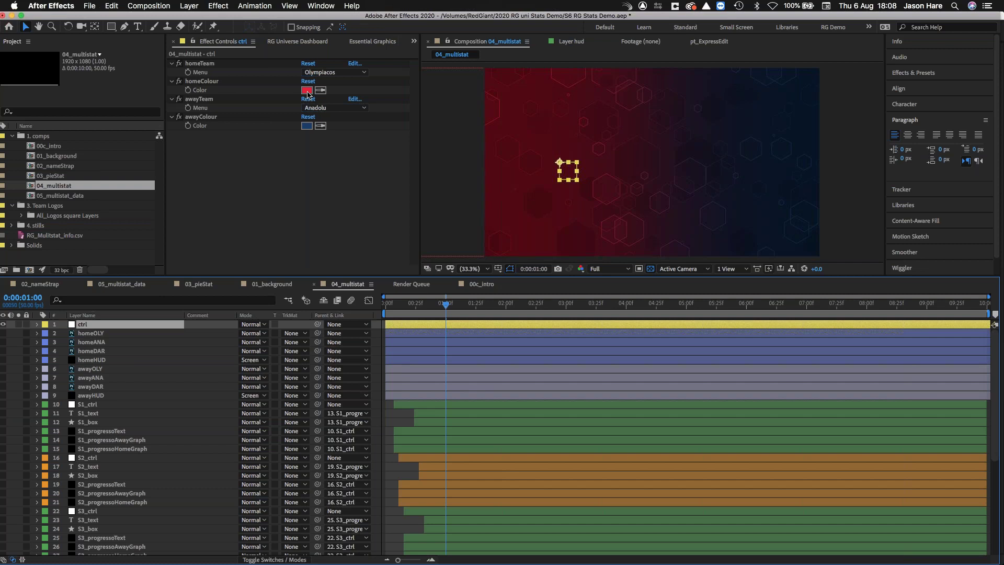
left_click(307, 126)
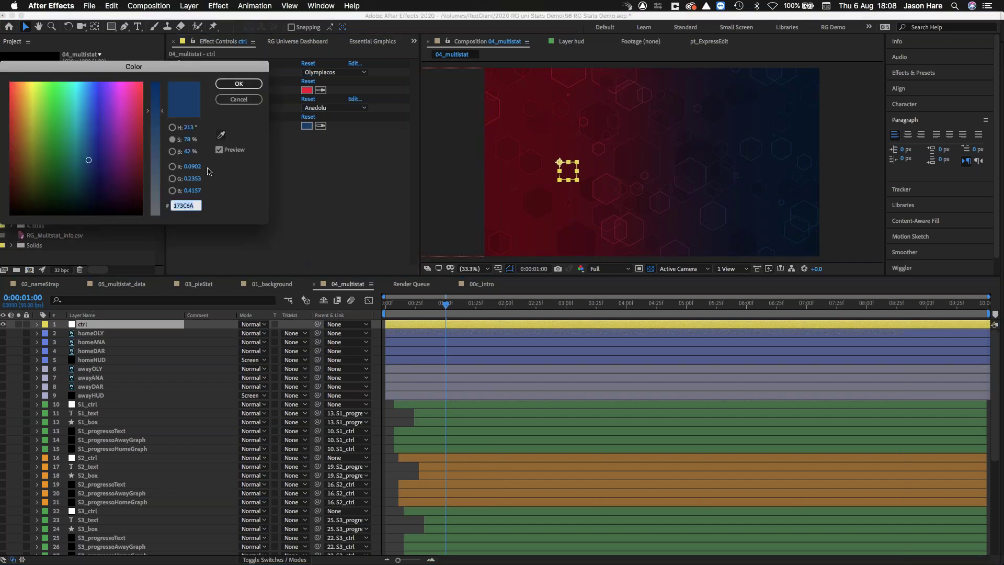
type("29B5BD")
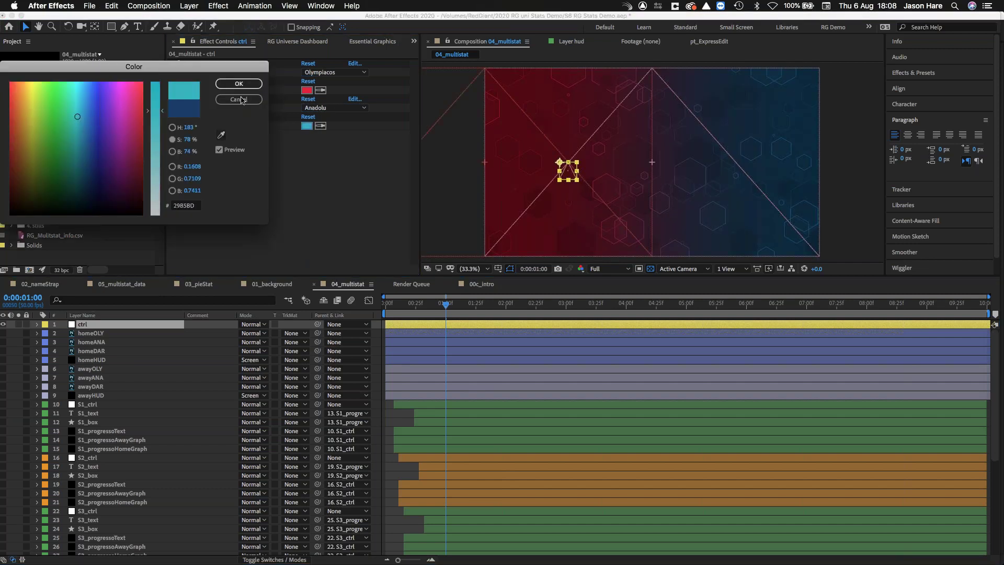
key("Return")
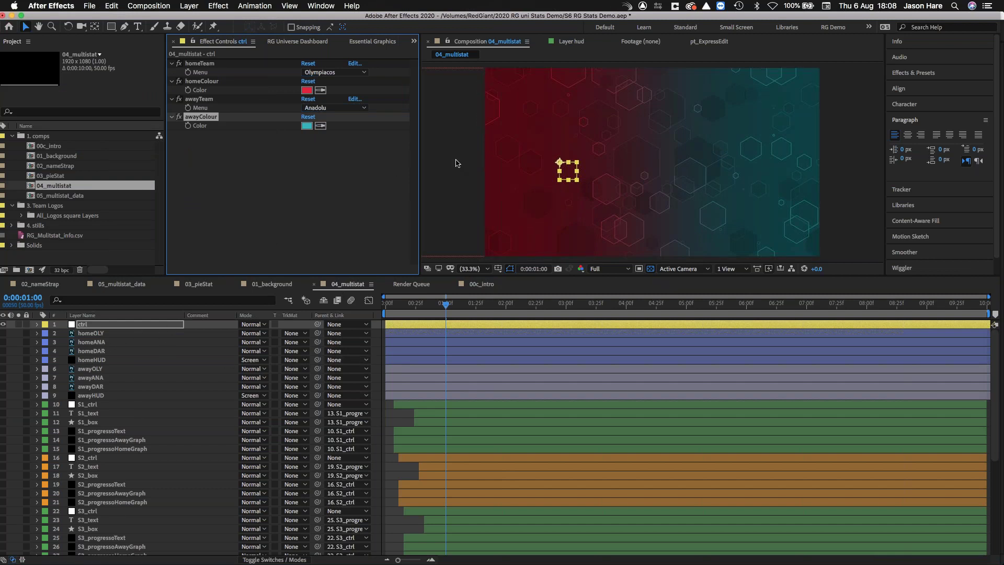
Step: Select the homeHUD layer and examine the HUD Components presets in the RG Universe Dashboard, from Targeting down to Fantasy User Interface
left_click(97, 360)
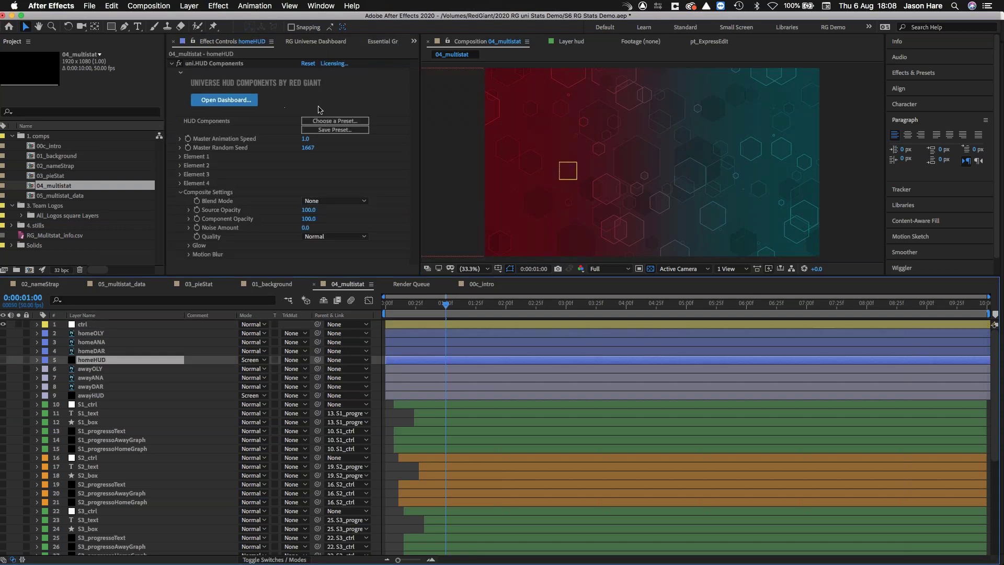
left_click(345, 123)
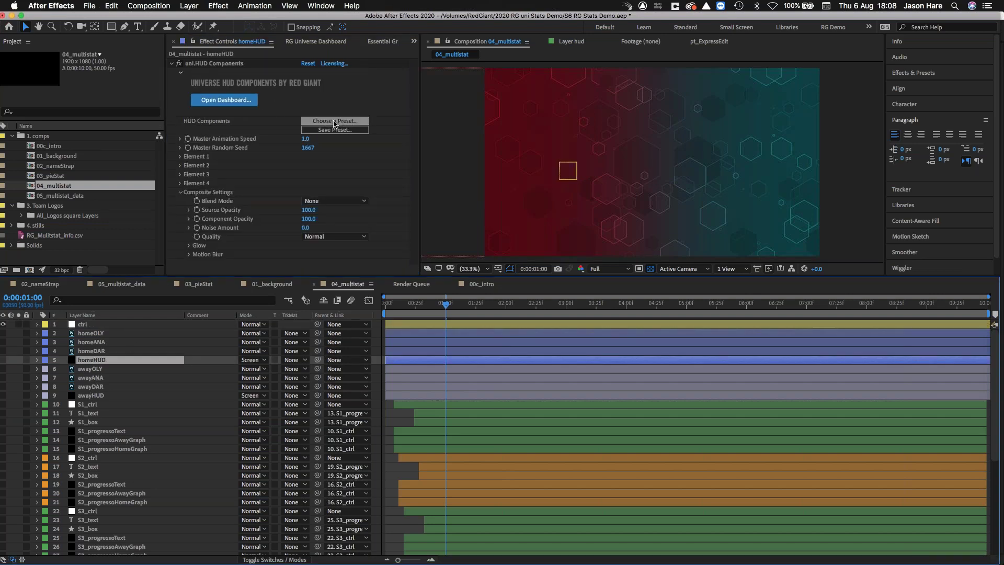
mouse_move(345, 175)
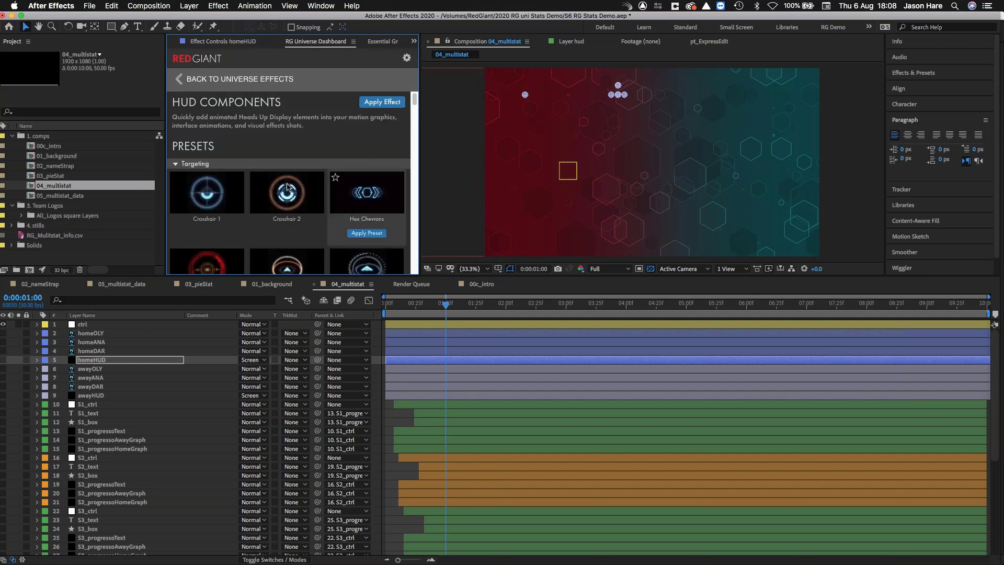
mouse_move(300, 197)
scroll(300, 198, "down", 3)
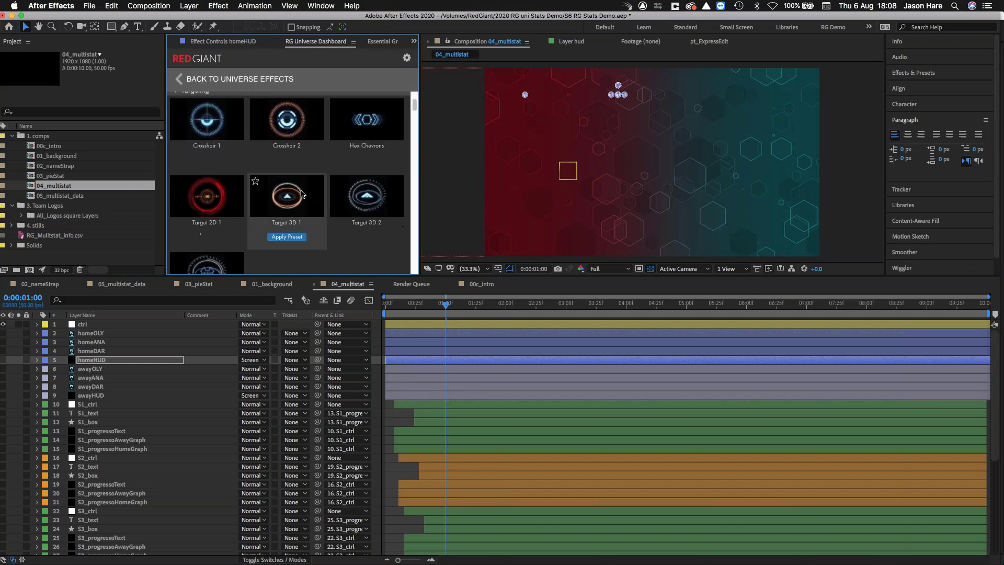
key("grave")
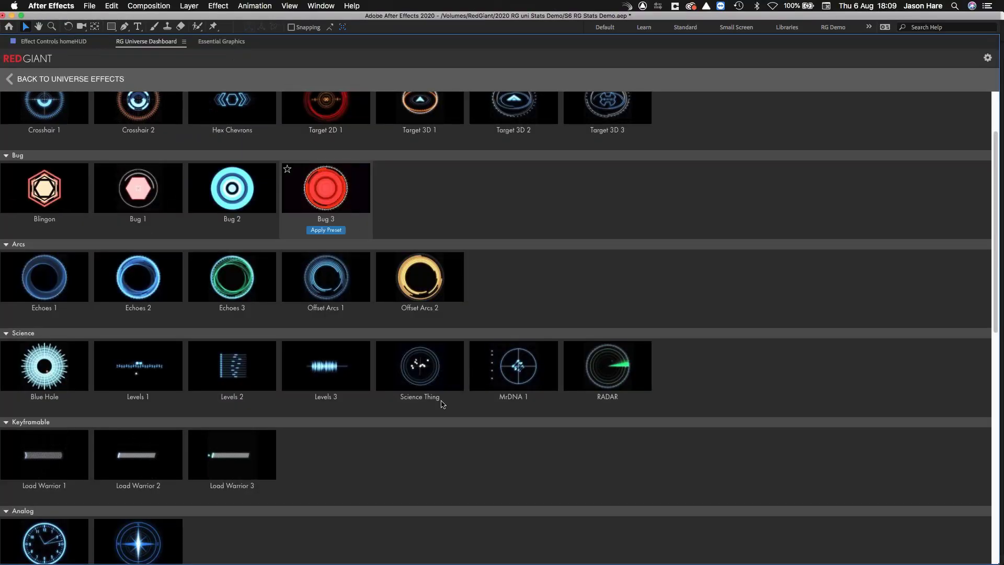
scroll(427, 387, "up", 3)
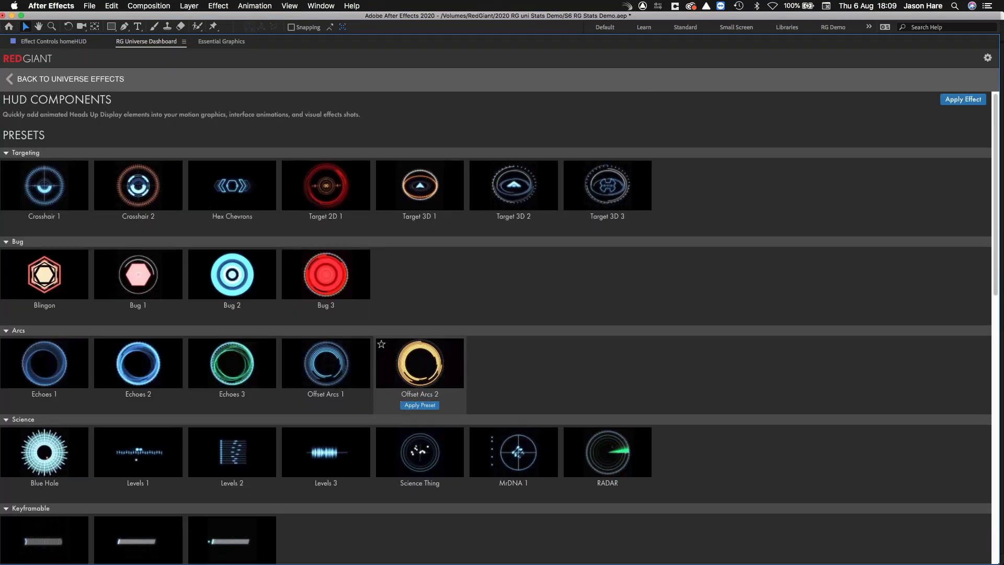
scroll(324, 450, "down", 3)
scroll(222, 501, "down", 5)
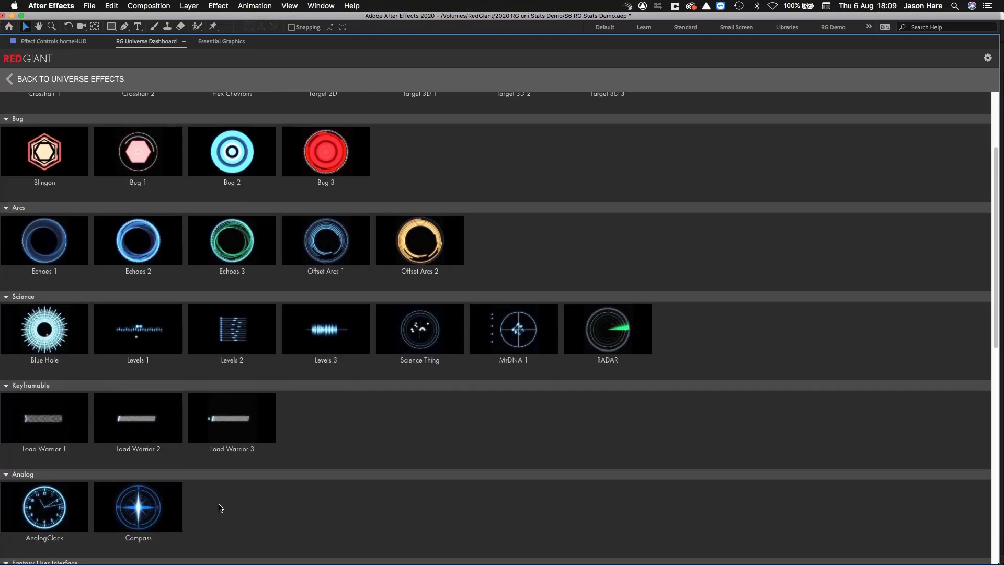
scroll(262, 490, "down", 4)
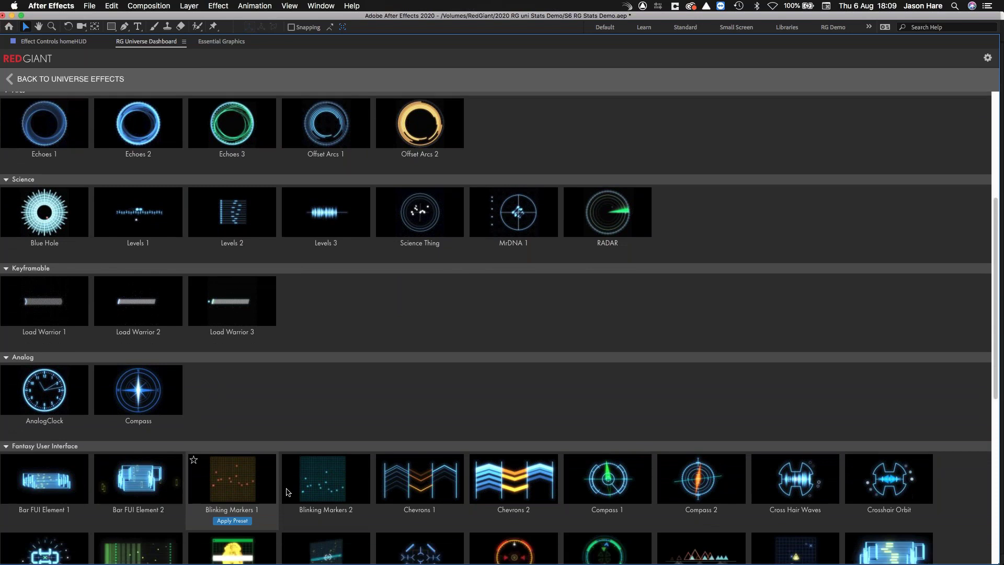
scroll(304, 474, "down", 1)
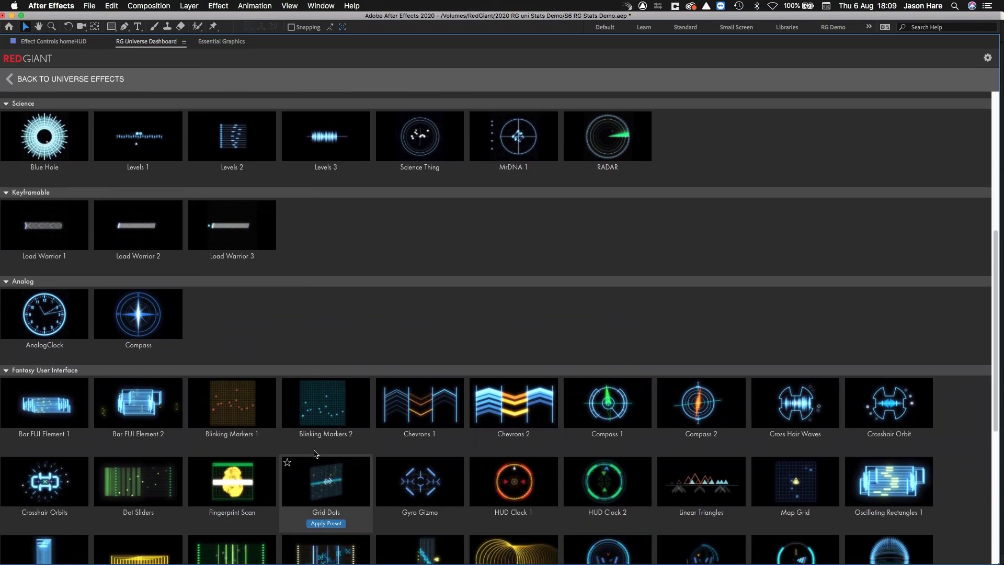
key("grave")
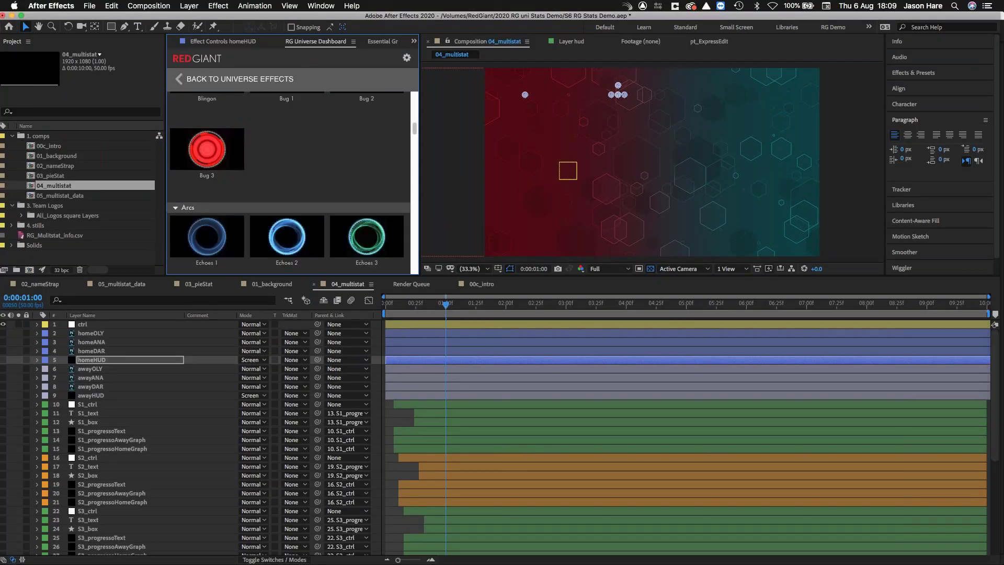
left_click_drag(416, 132, 414, 97)
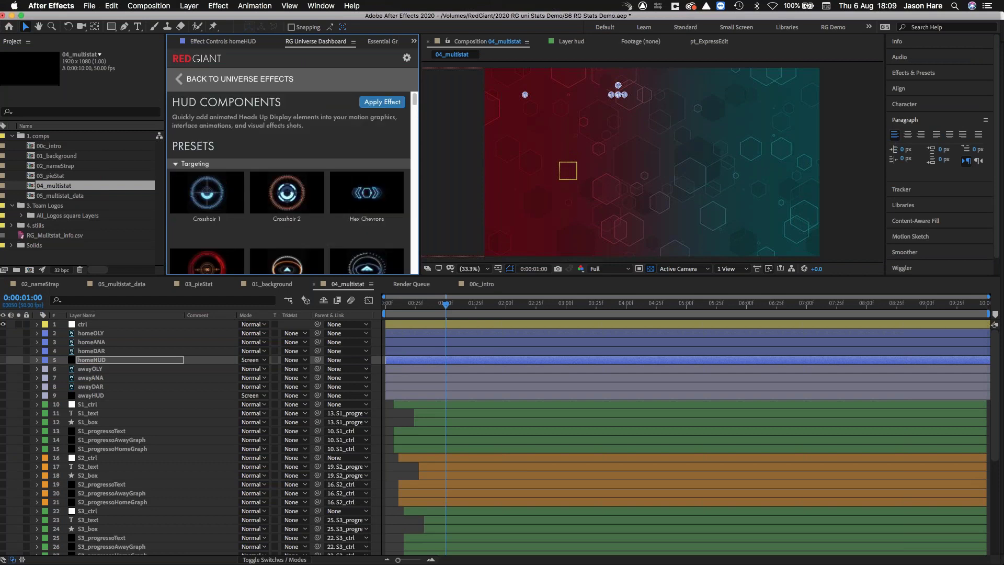
Step: Turn on the homeHUD and awayHUD layers and Shape Layer 1 in the 04_multistat composition
left_click(4, 360)
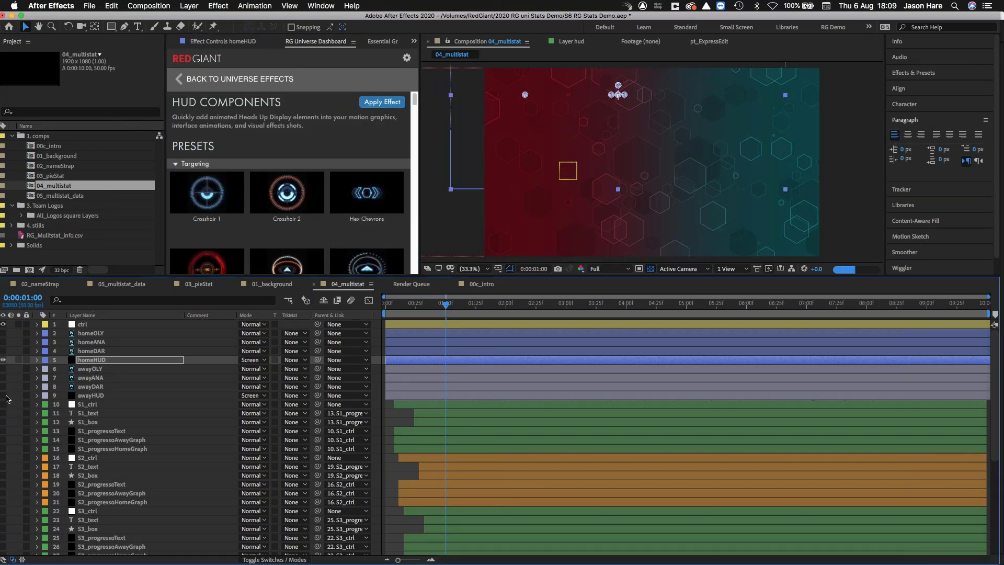
left_click(3, 396)
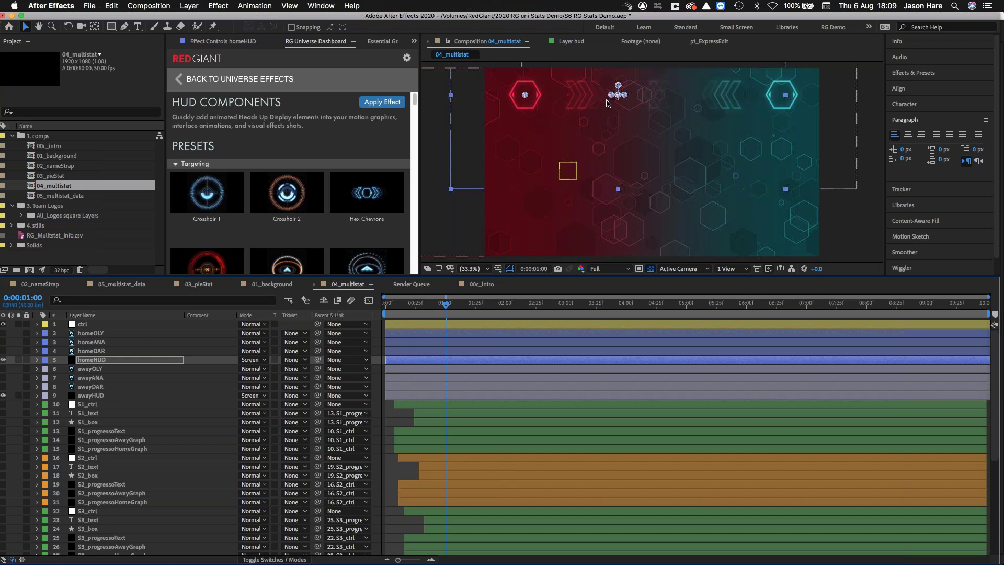
mouse_move(365, 206)
scroll(202, 449, "down", 8)
scroll(134, 496, "down", 1)
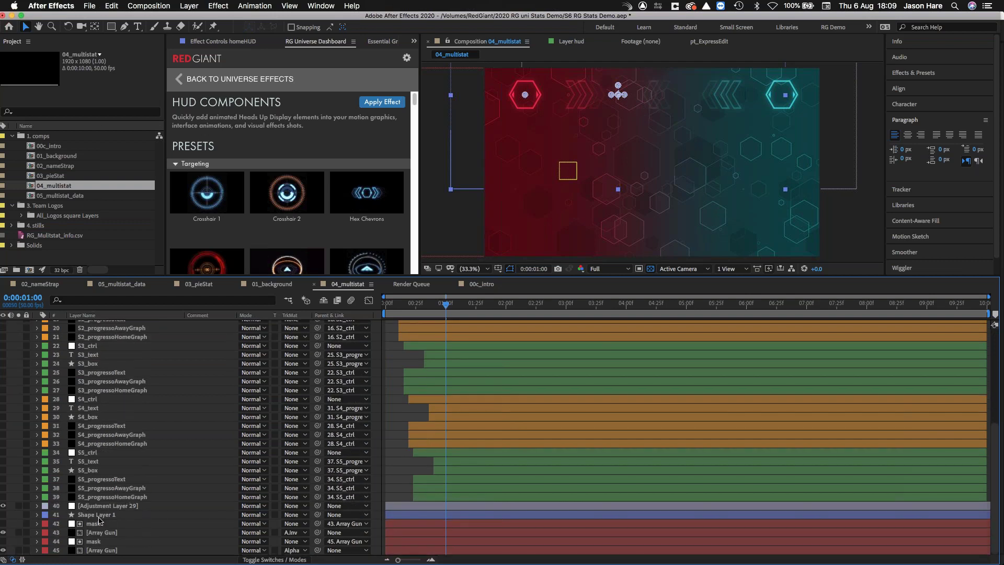
left_click(90, 516)
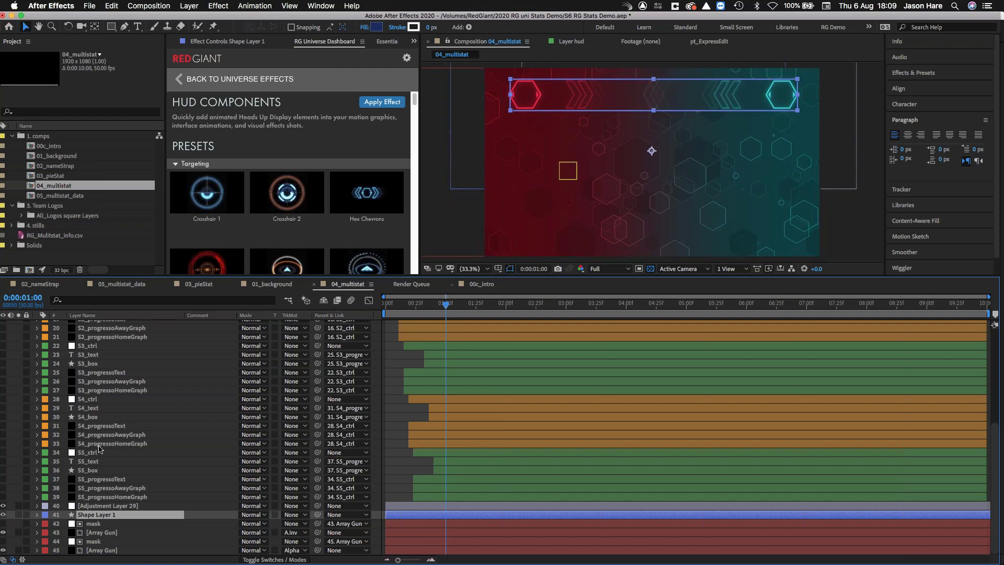
left_click(131, 426)
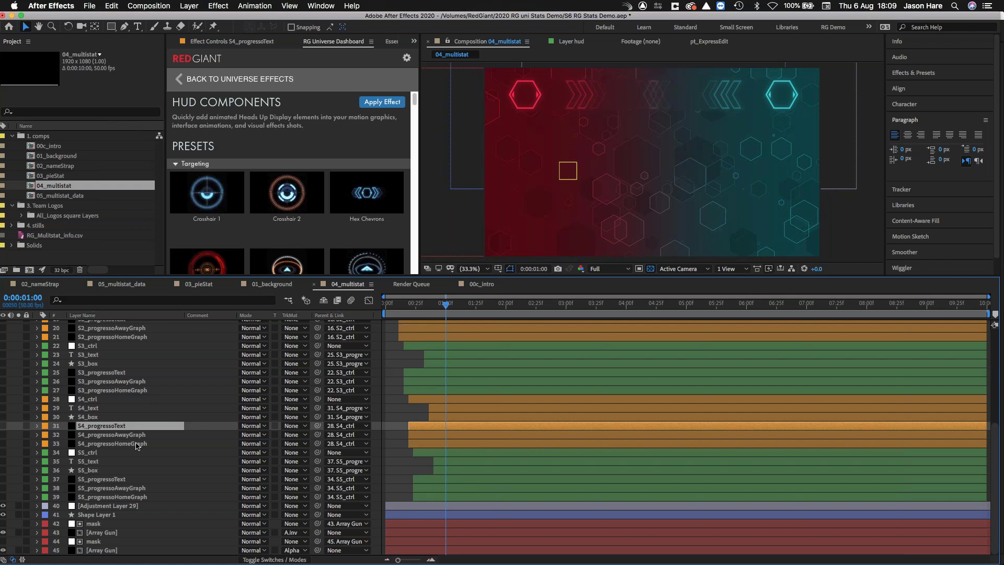
Step: Reveal the homeHUD layer's expressions, examine how its colours and position link to the ctrl layer, and collapse the layer
scroll(128, 434, "up", 6)
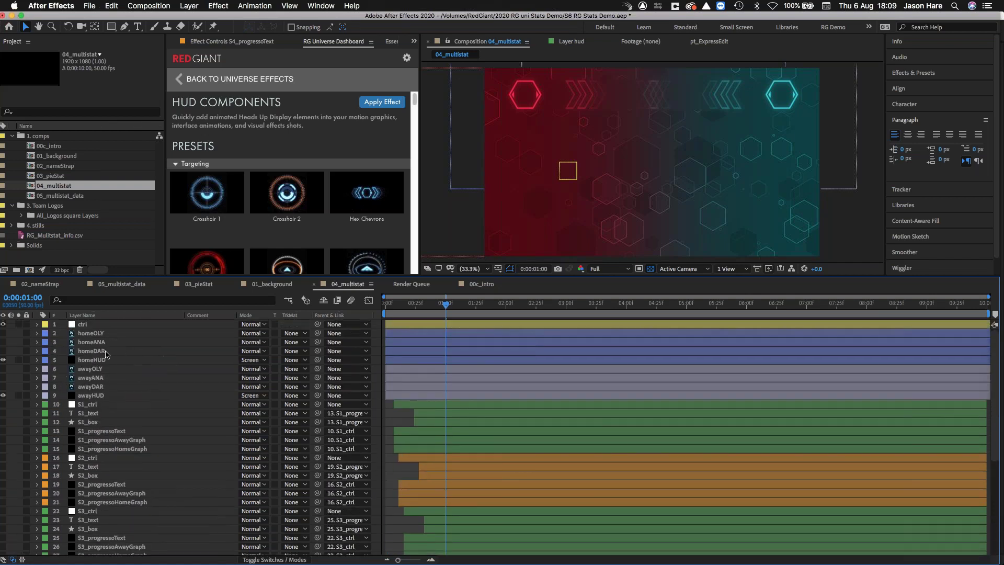
left_click(90, 361)
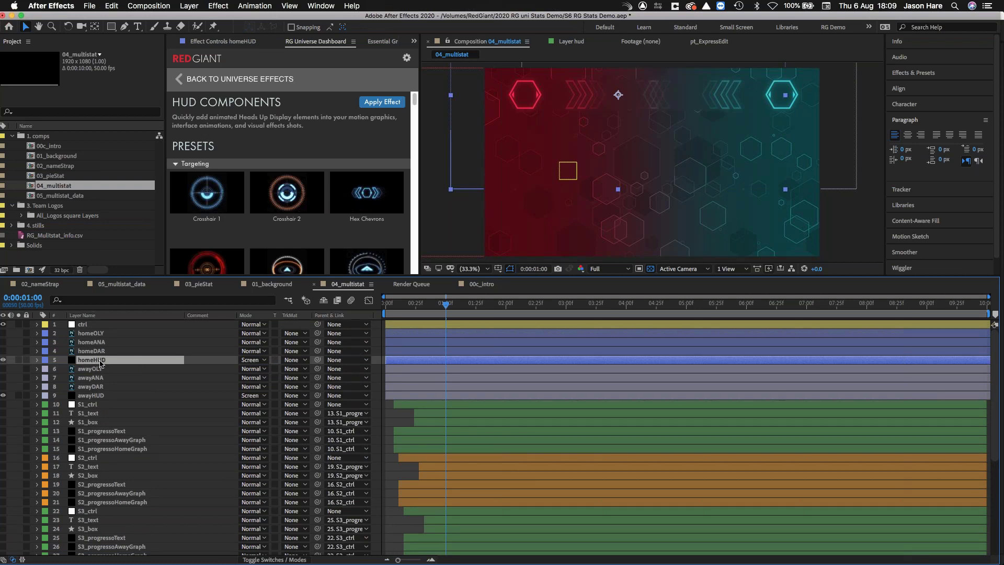
key("e")
key("e")
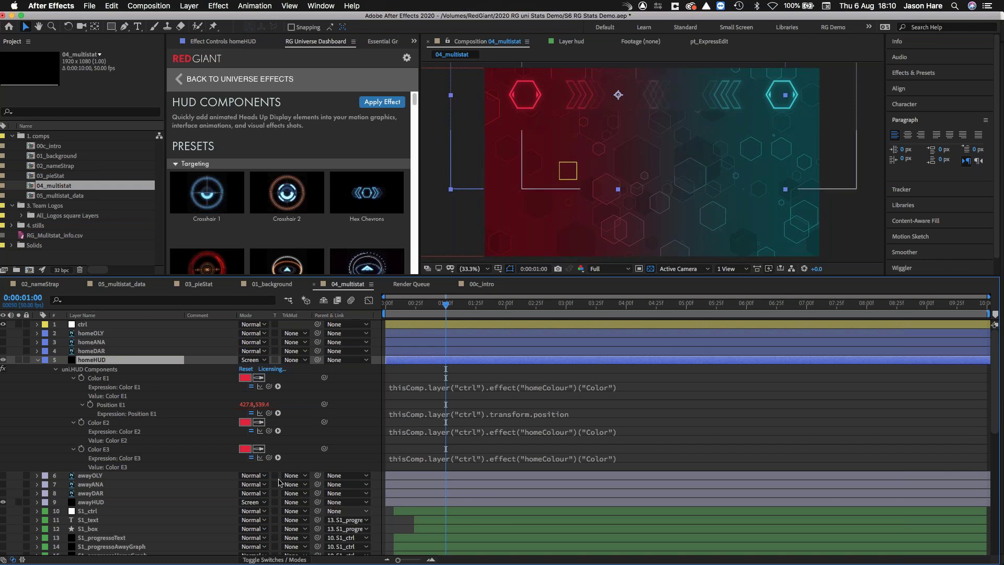
left_click(36, 360)
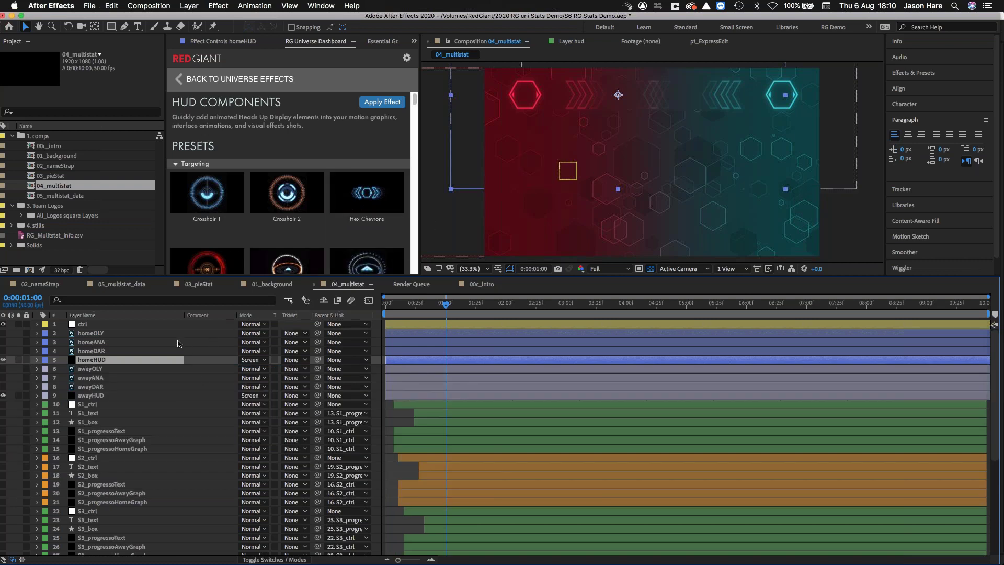
Step: Turn on the three home team logo layers and the three away team logo layers, OLY, ANA and DAR
left_click(91, 353)
left_click(89, 334, "shift")
left_click(3, 333)
left_click(89, 370)
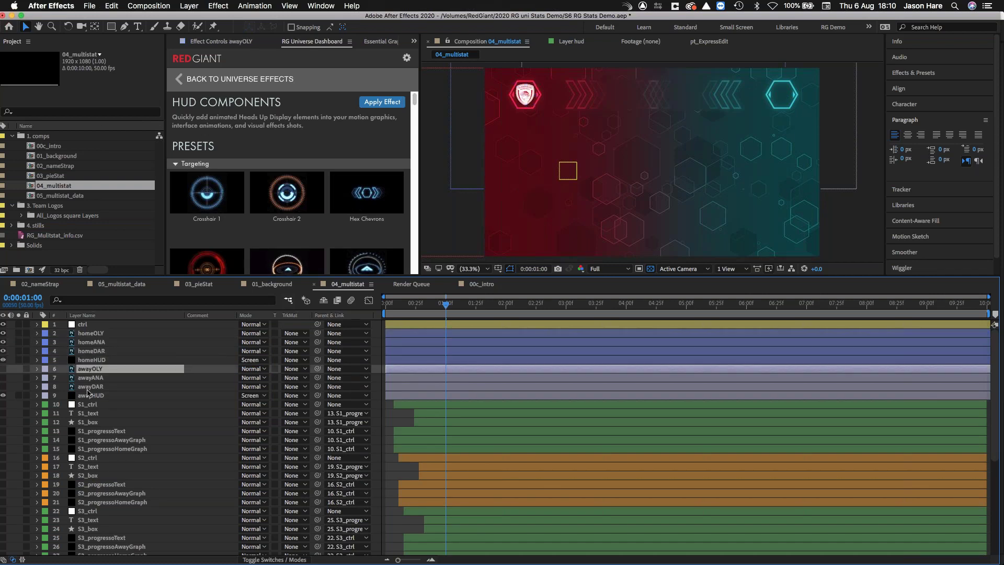
left_click(90, 387, "shift")
left_click(3, 369)
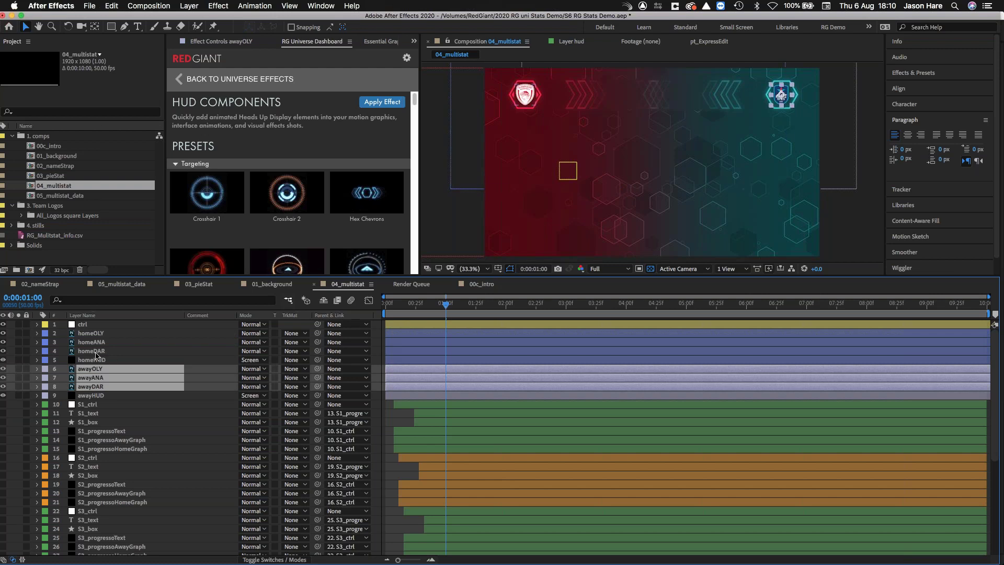
Step: Display the ctrl layer's effect controls and search the effects for the Dropdown Menu Control
left_click(81, 326)
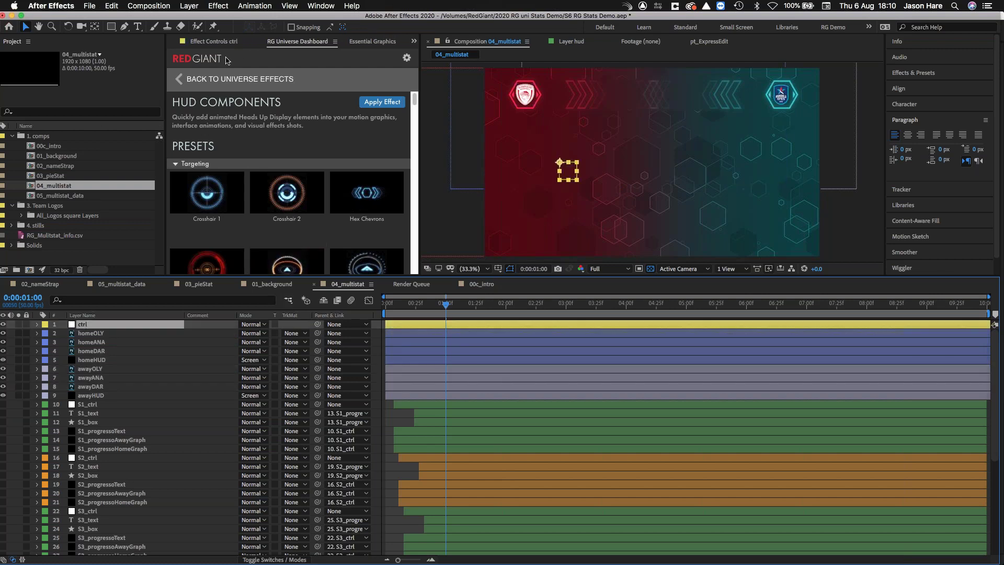
left_click(221, 44)
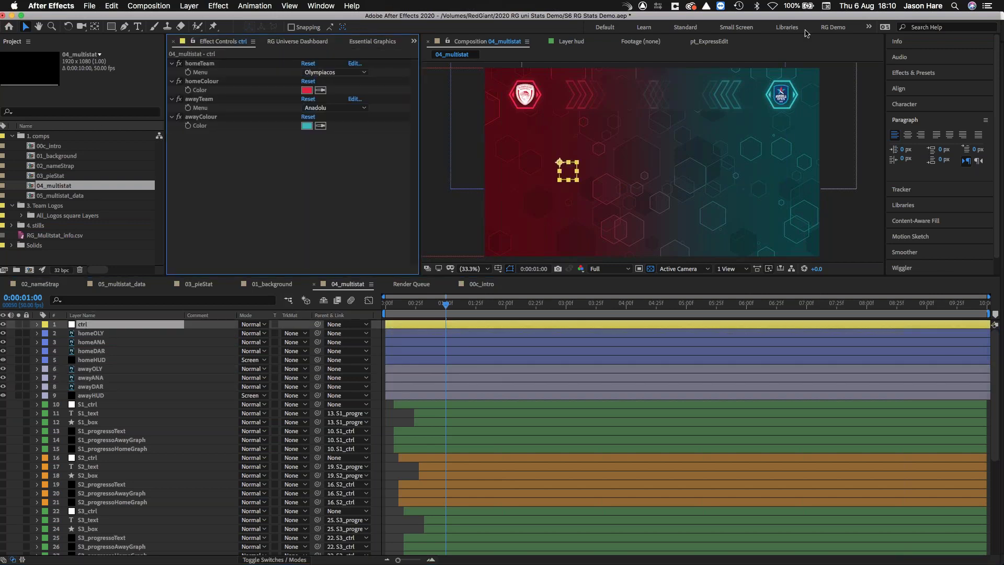
left_click(916, 74)
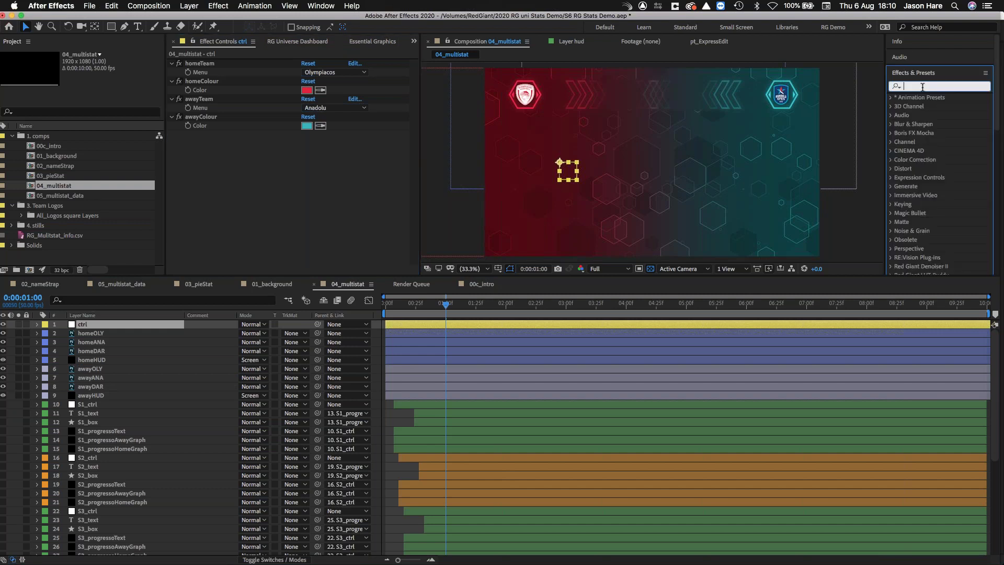
type("dropdwo")
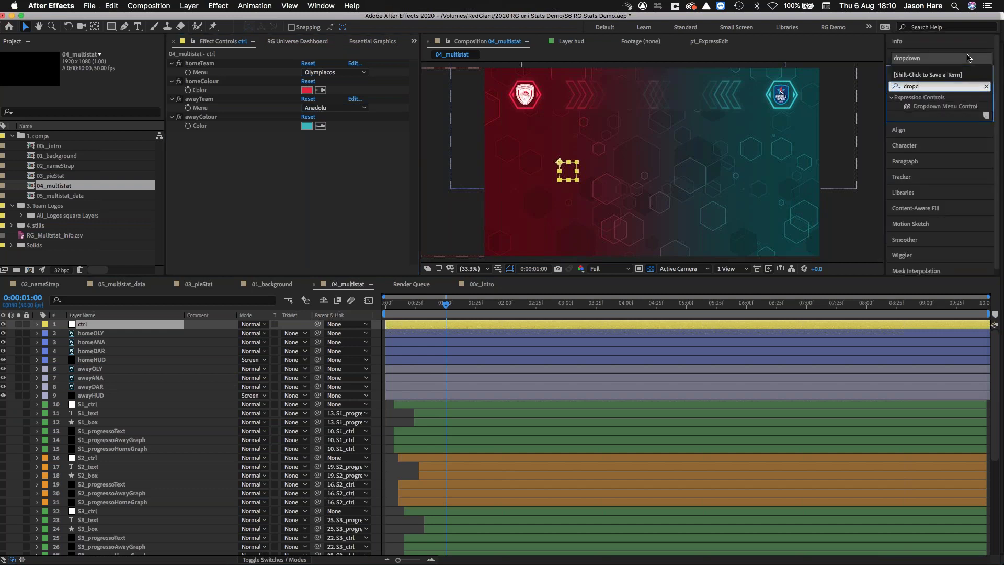
type("n")
key("BackSpace")
key("BackSpace")
key("BackSpace")
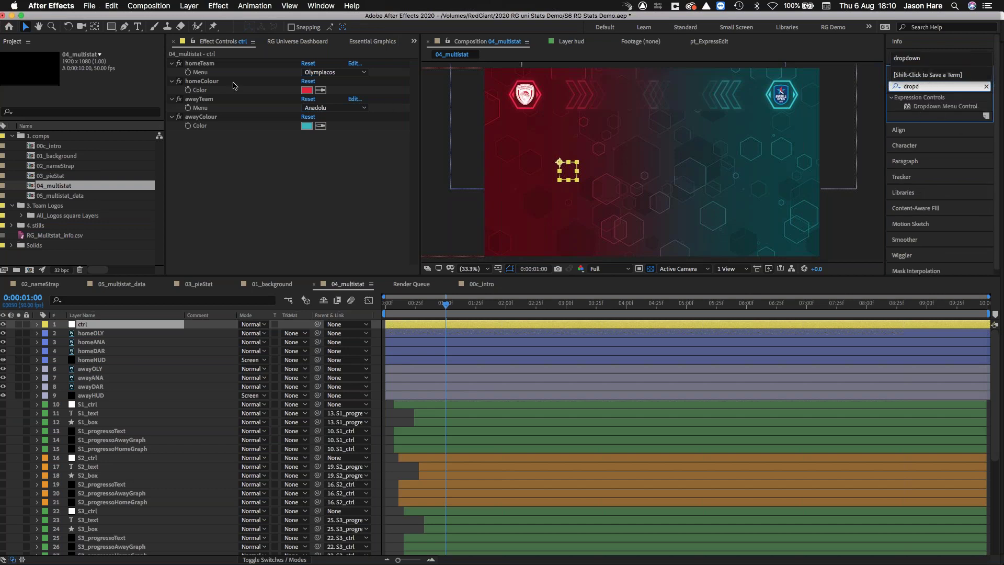
Step: Open the homeTeam dropdown's item list for editing, examine the team names, and close it
left_click(353, 64)
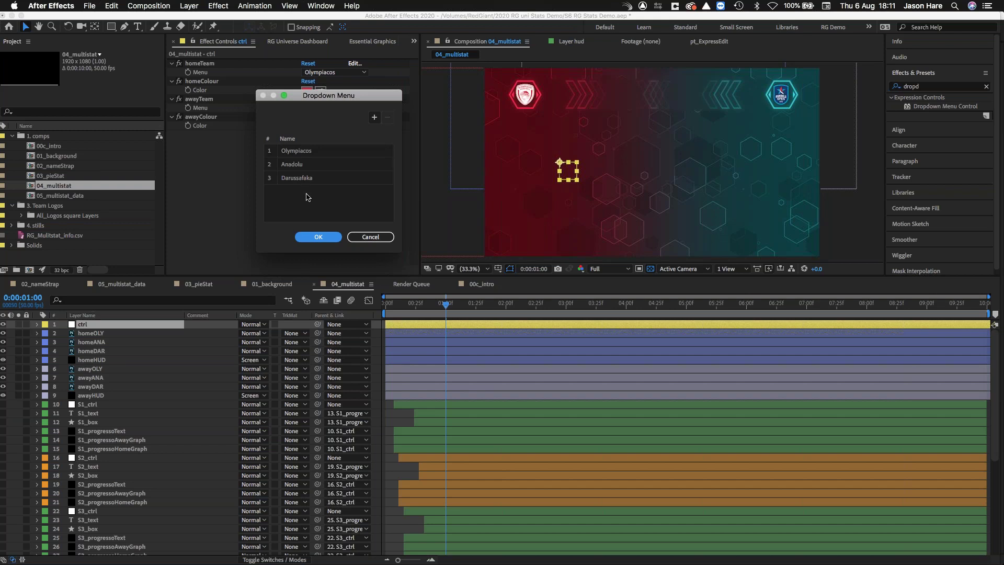
left_click(321, 237)
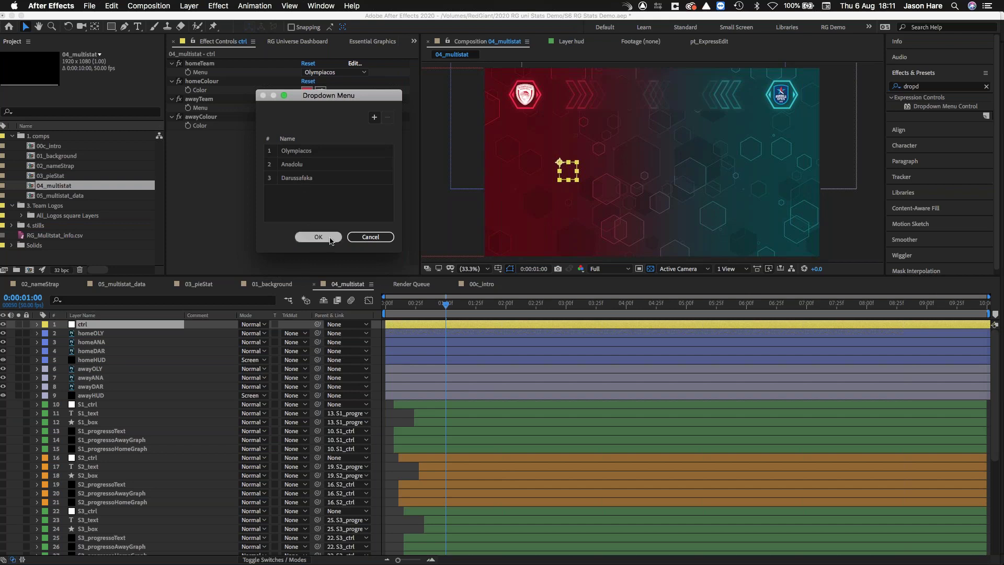
Step: Reveal the opacity expressions of the homeOLY, homeANA and homeDAR layers and expand the full homeOLY expression
left_click(91, 351)
left_click(100, 333, "shift")
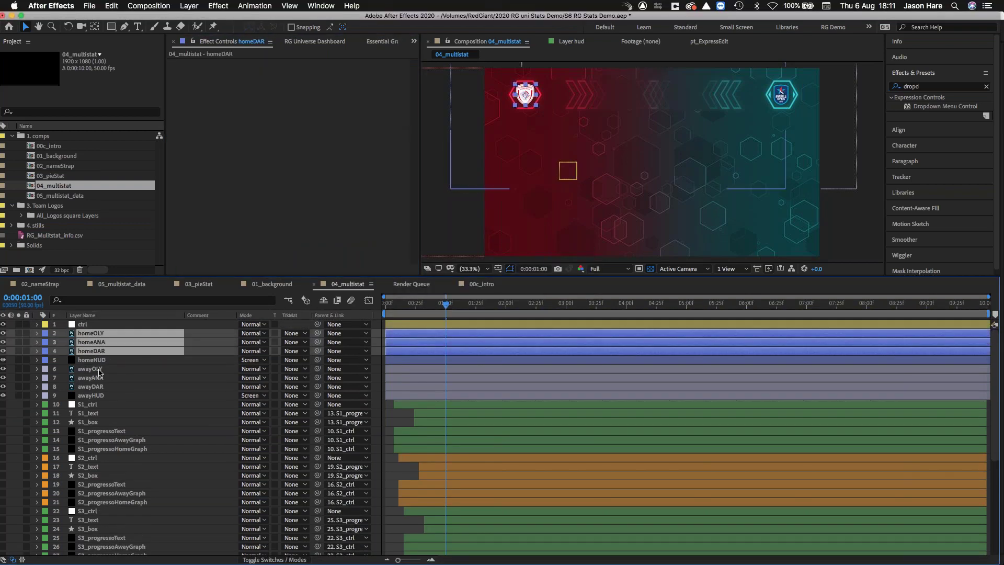
key("e")
key("e")
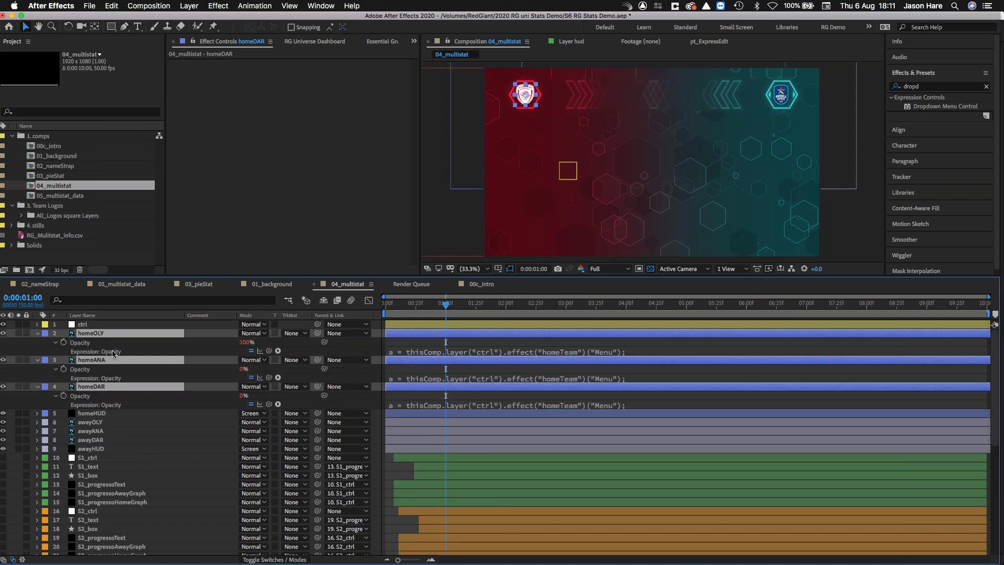
left_click(196, 350)
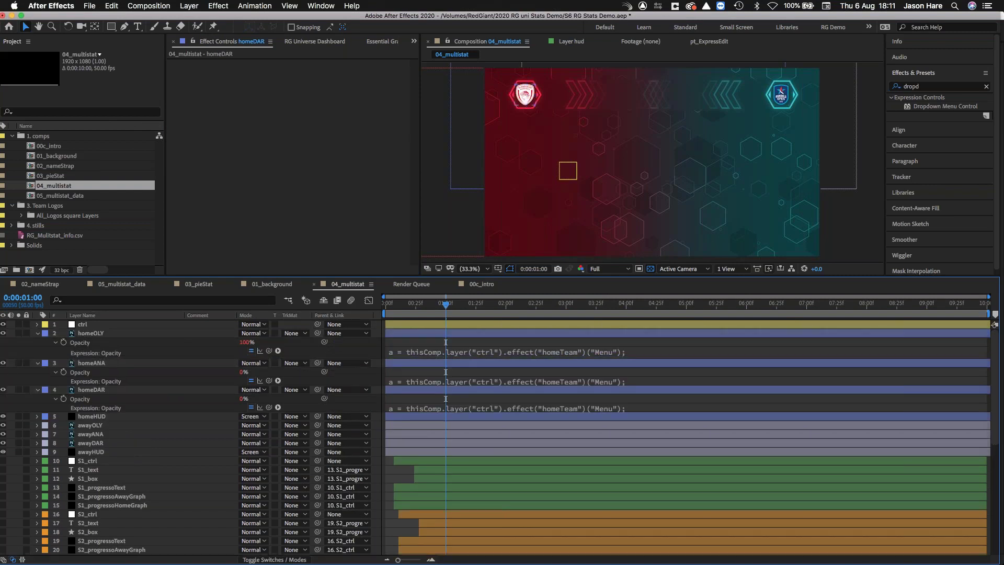
left_click(390, 355)
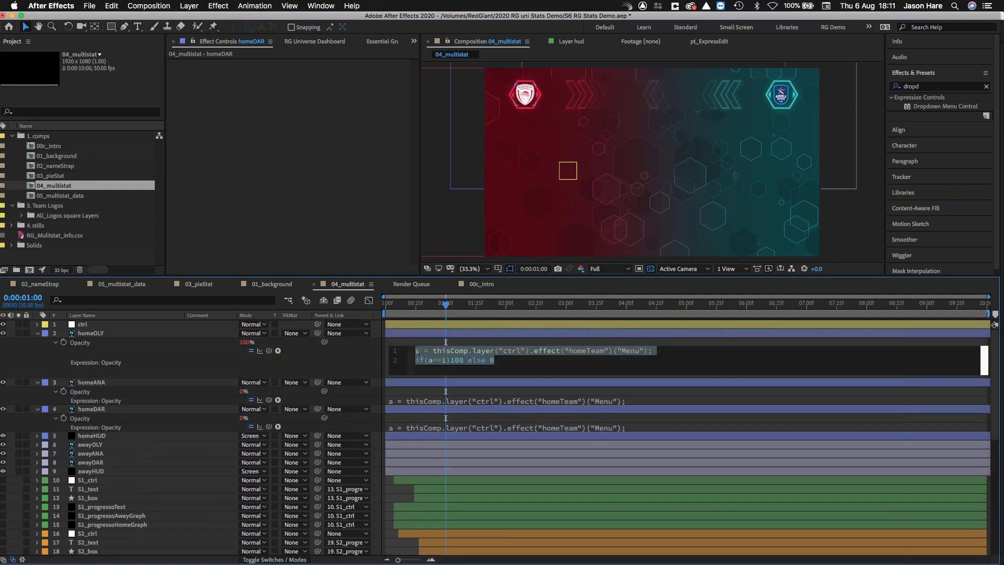
left_click(418, 360)
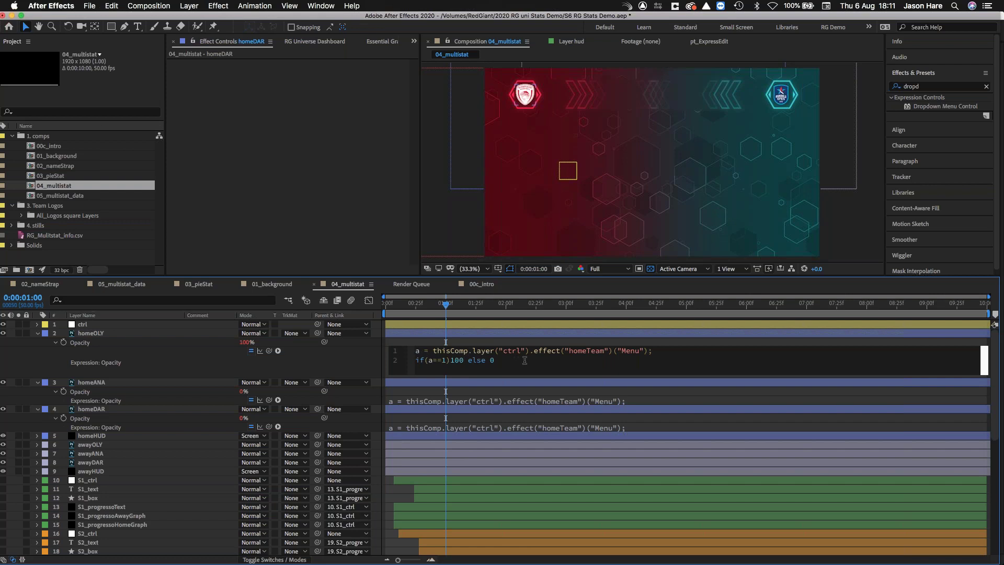
Step: Select the ctrl layer and examine the order of teams offered by the homeTeam menu without choosing another
left_click(103, 325)
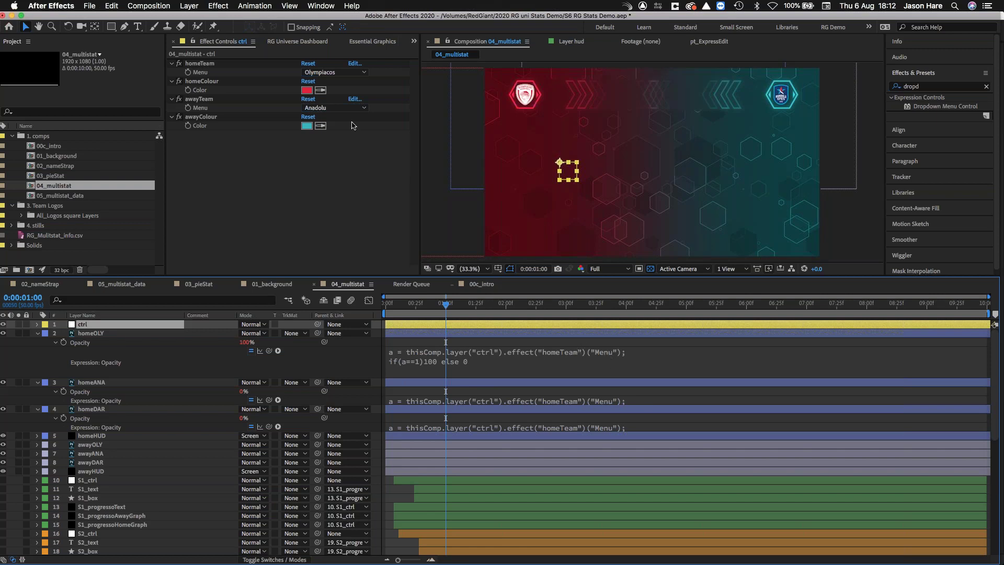
left_click(365, 74)
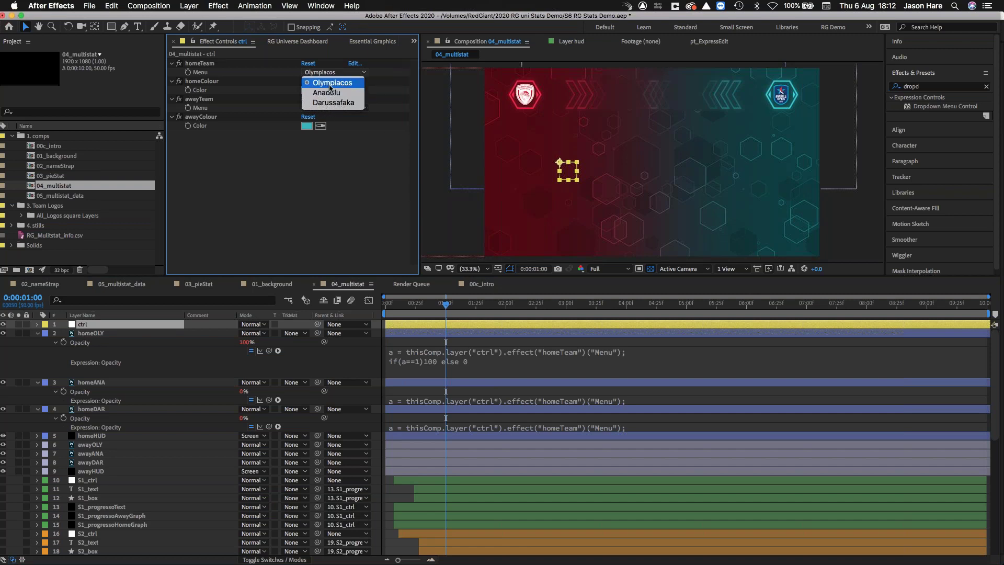
left_click(351, 177)
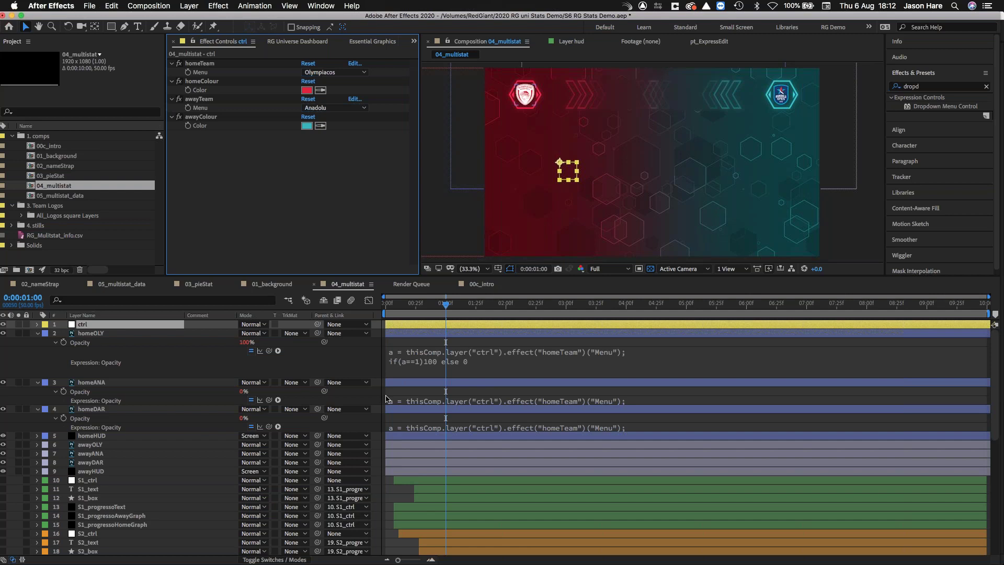
Step: Expand the opacity expressions of homeANA and homeDAR and compare their menu-number conditions
left_click(431, 406)
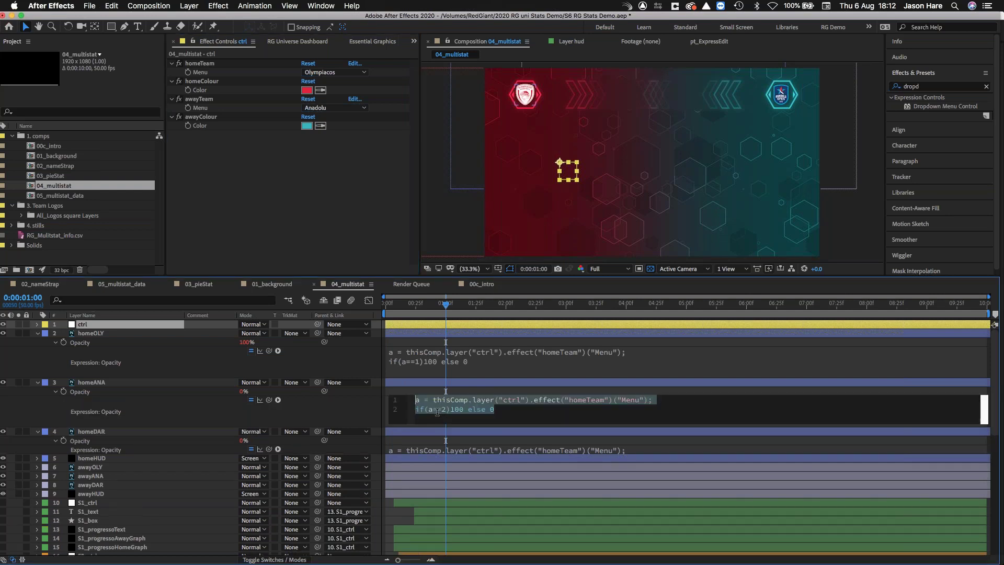
left_click(430, 453)
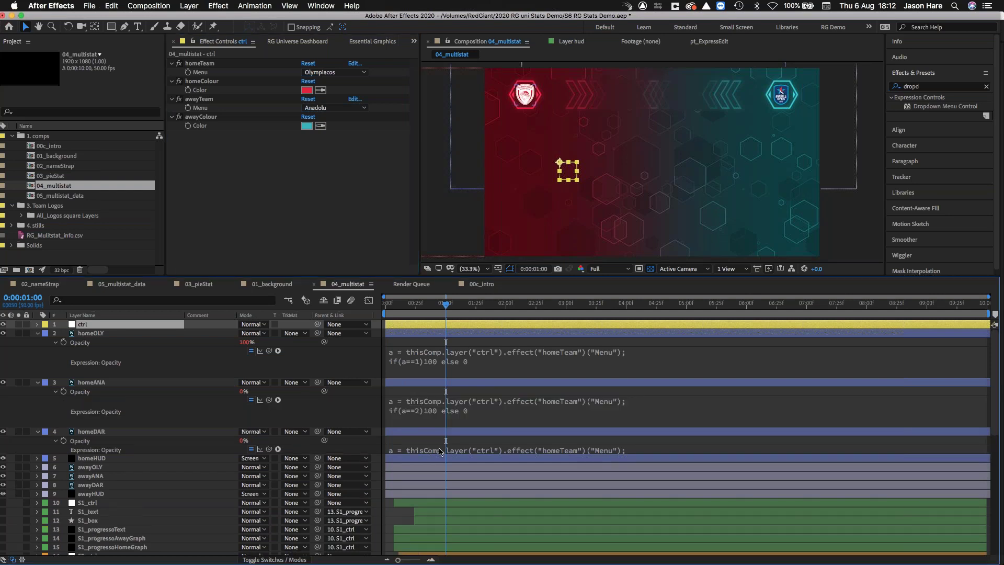
left_click(431, 461)
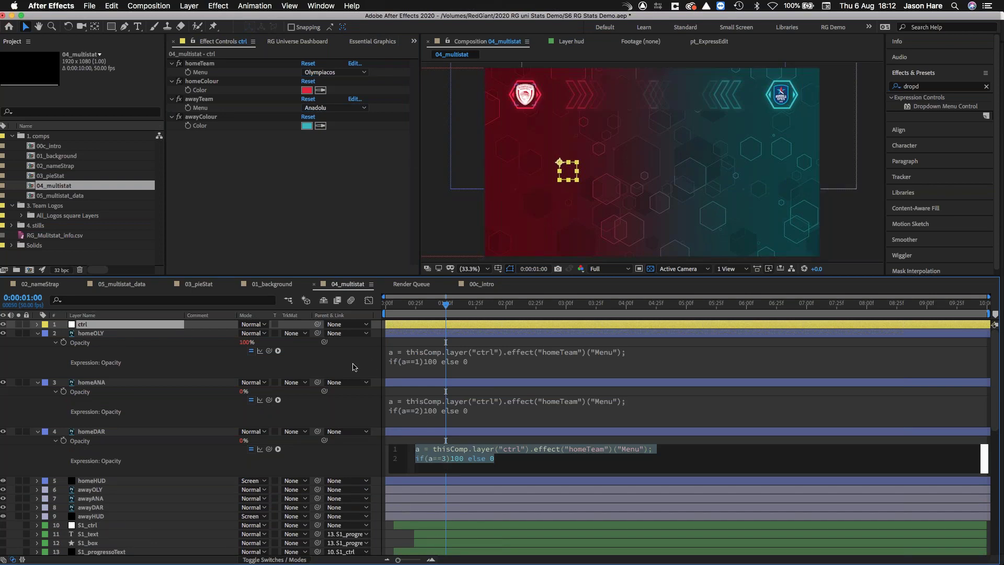
left_click(355, 368)
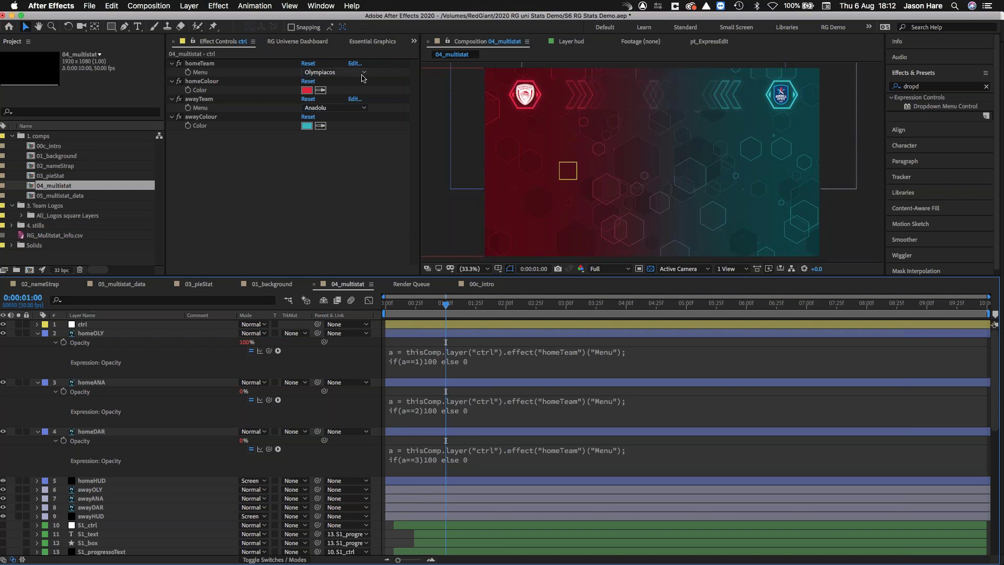
Step: Switch the ctrl layer's homeTeam menu to Anadolu and back to Olympiacos to test the home logo
left_click(335, 72)
left_click(336, 93)
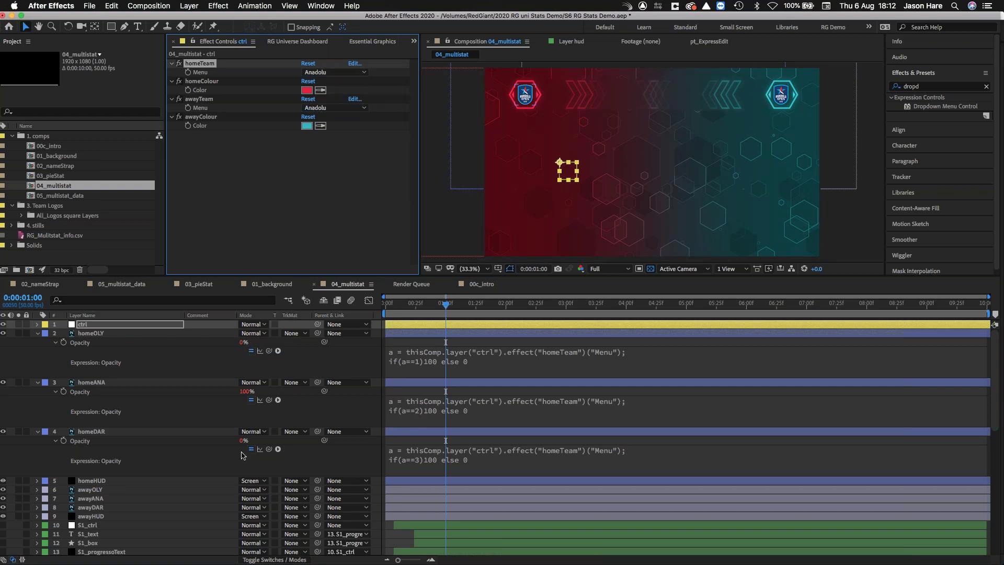
left_click(323, 74)
left_click(324, 83)
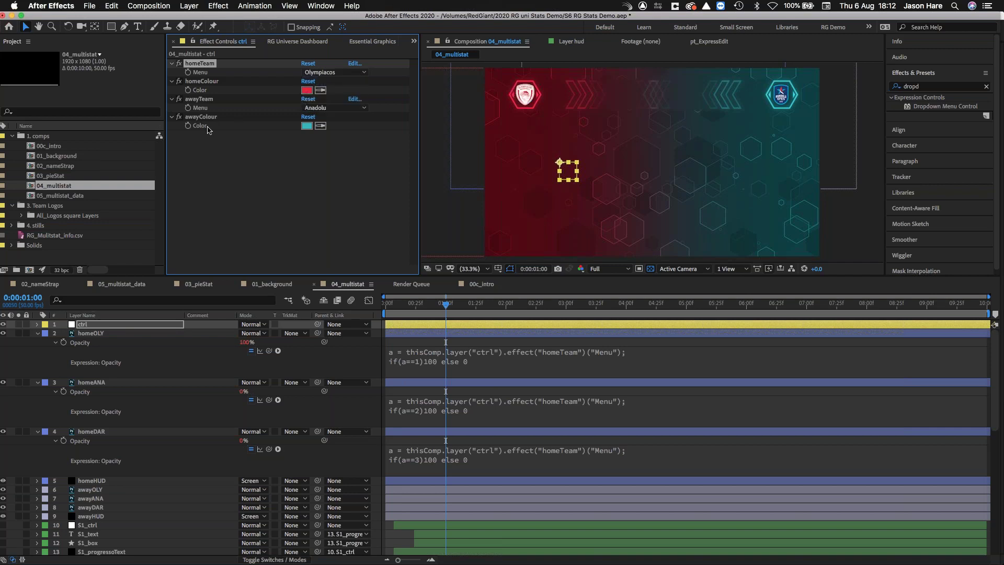
Step: Collapse the homeOLY, homeANA and homeDAR layers
left_click(37, 334)
left_click(38, 391)
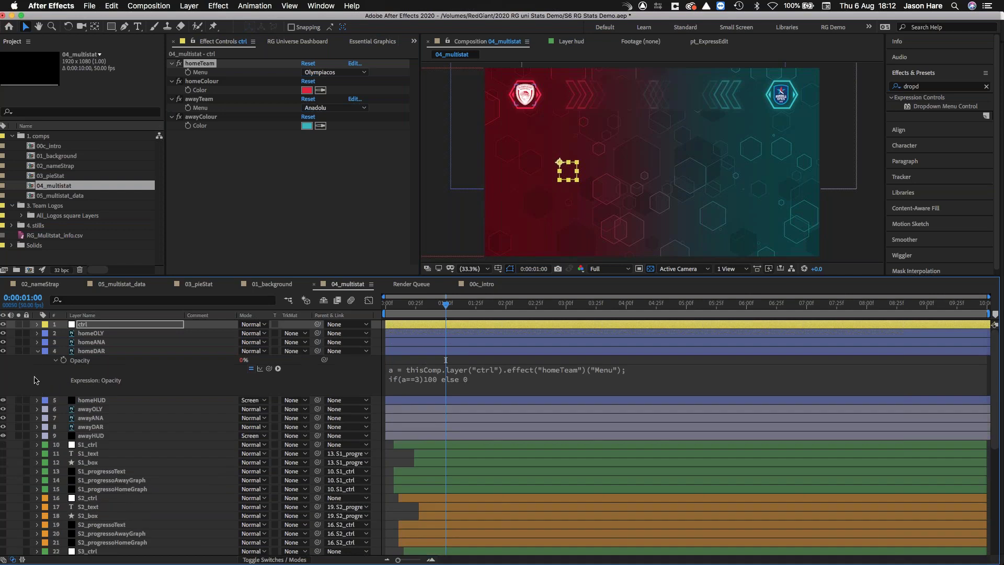
left_click(37, 342)
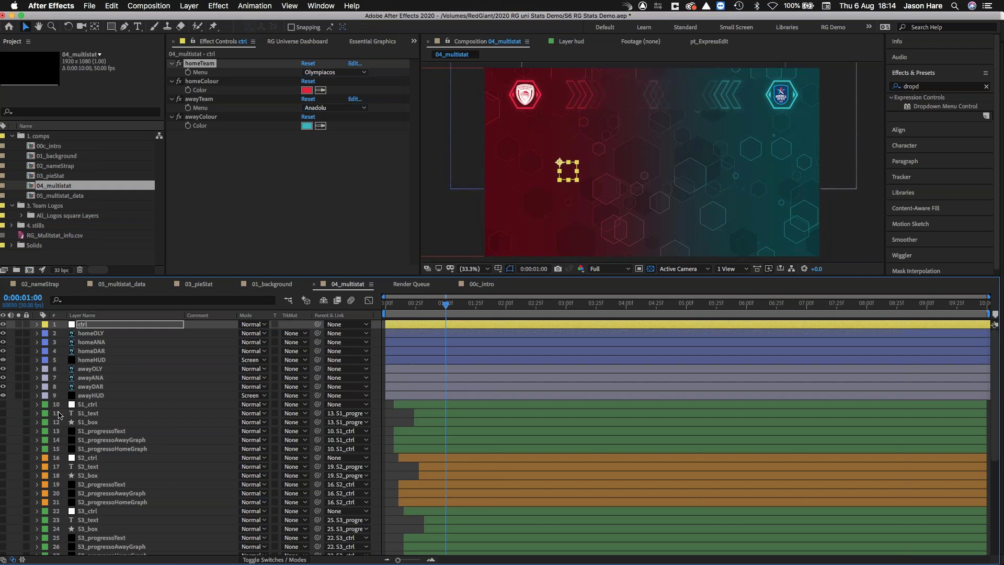
Step: Turn on the S1_progressoHomeGraph layer, select it, and move the current time to 0:00:04:32
scroll(52, 413, "down", 1)
scroll(52, 413, "down", 15)
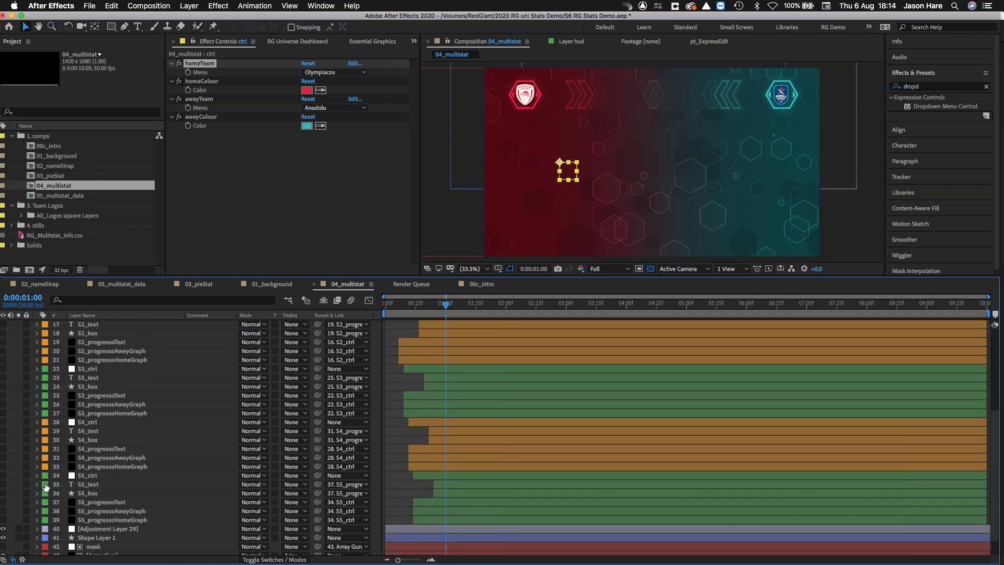
scroll(82, 413, "up", 11)
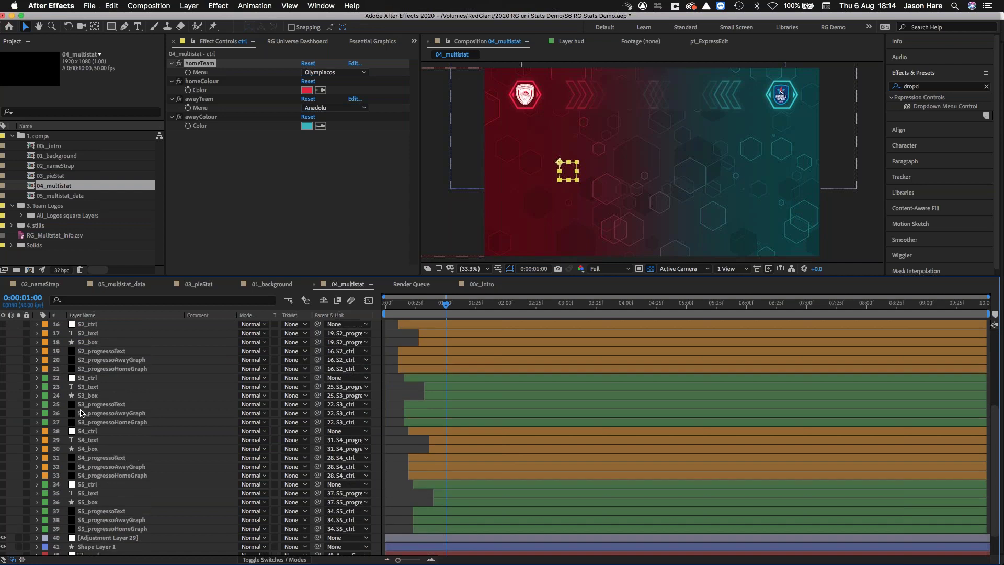
scroll(81, 409, "up", 5)
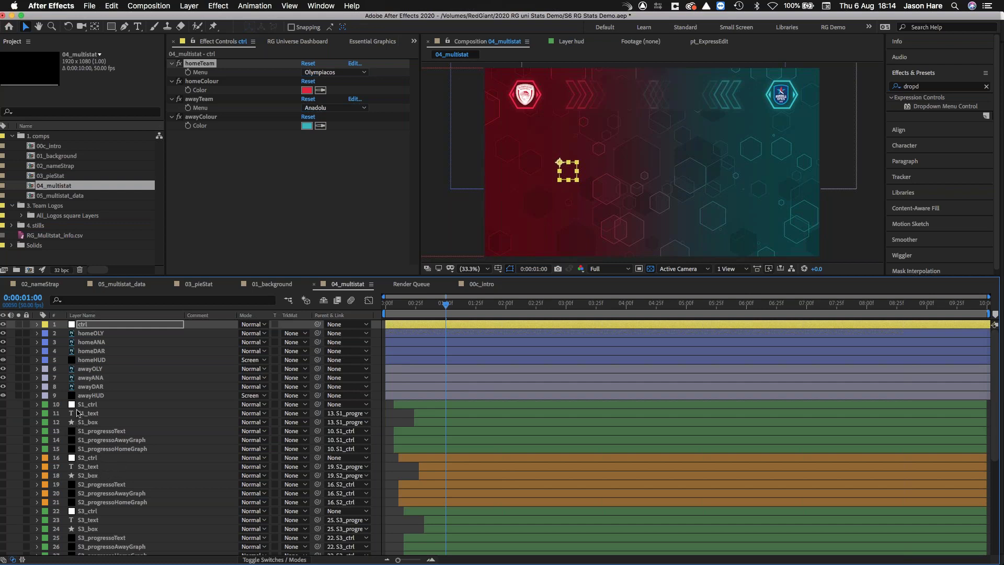
left_click(114, 457)
left_click(114, 449)
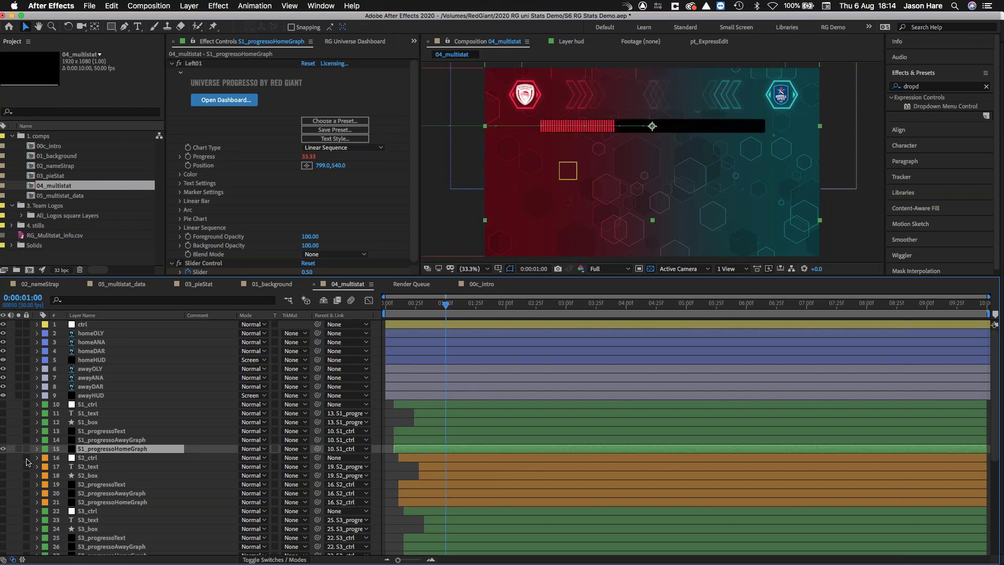
left_click(647, 305)
left_click(665, 305)
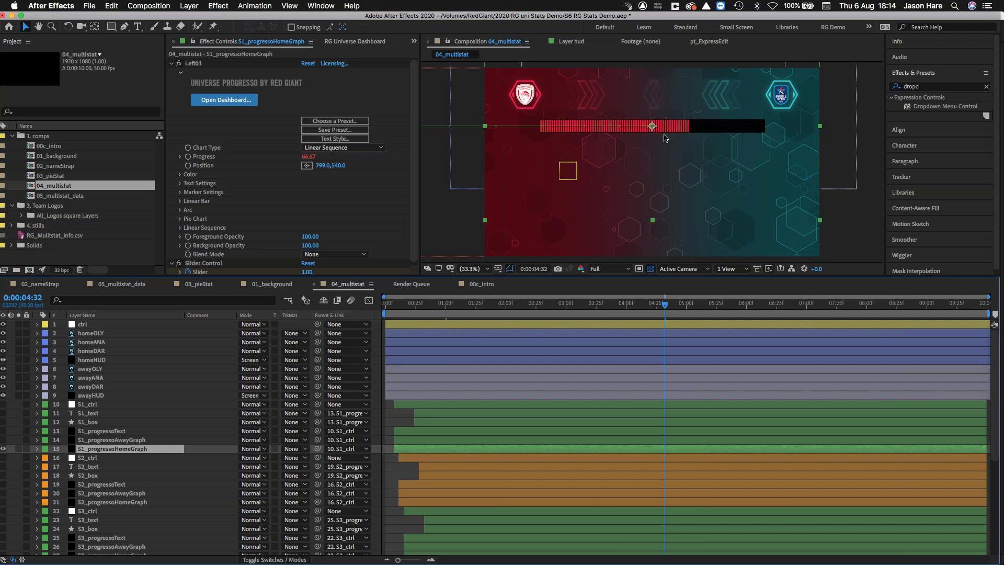
Step: Open the preset library of the Progresso effect in a maximized dashboard and examine its Arc, Linear Bar and Linear Sequence presets
left_click(334, 120)
left_click(347, 124)
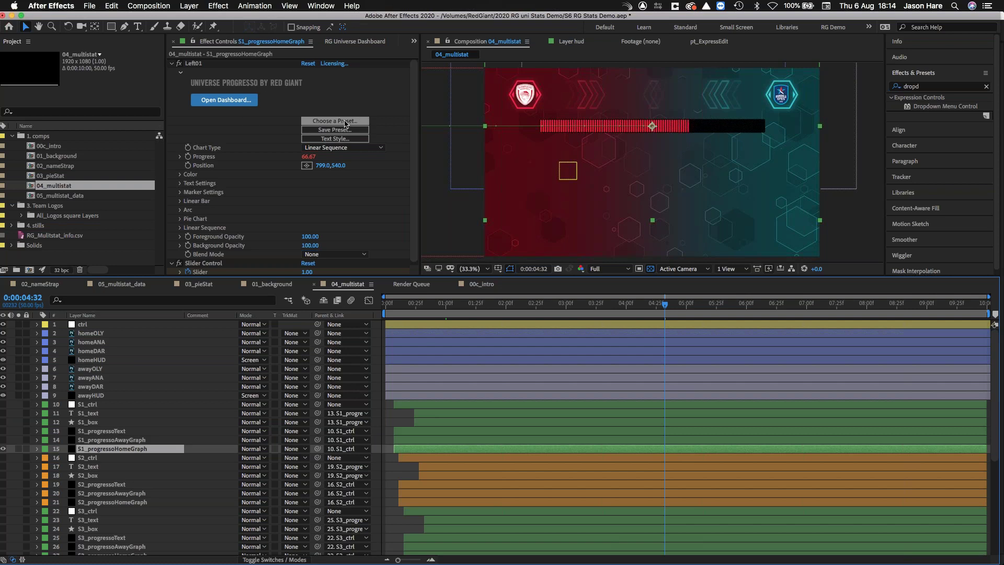
left_click(345, 124)
key("grave")
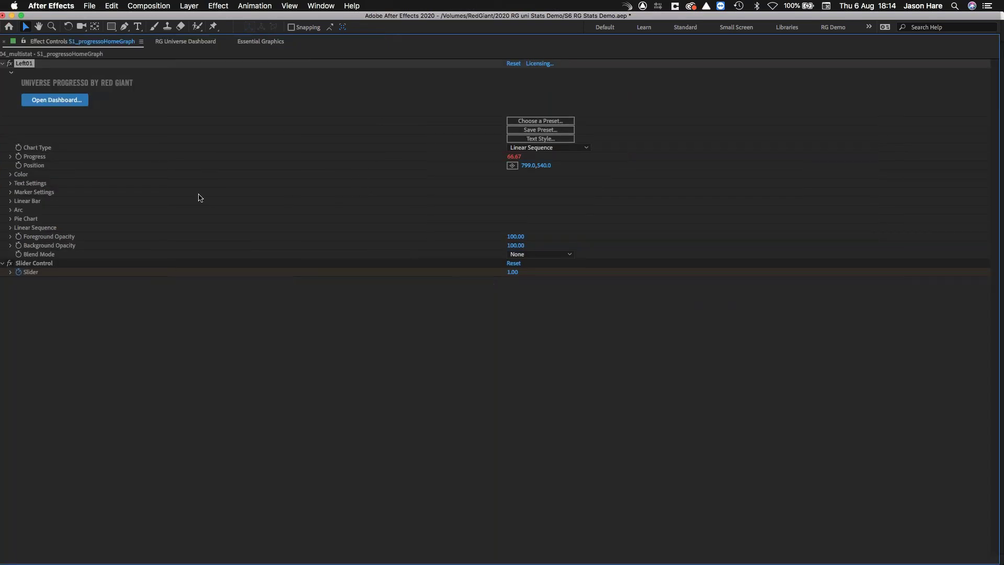
key("grave")
left_click(309, 120)
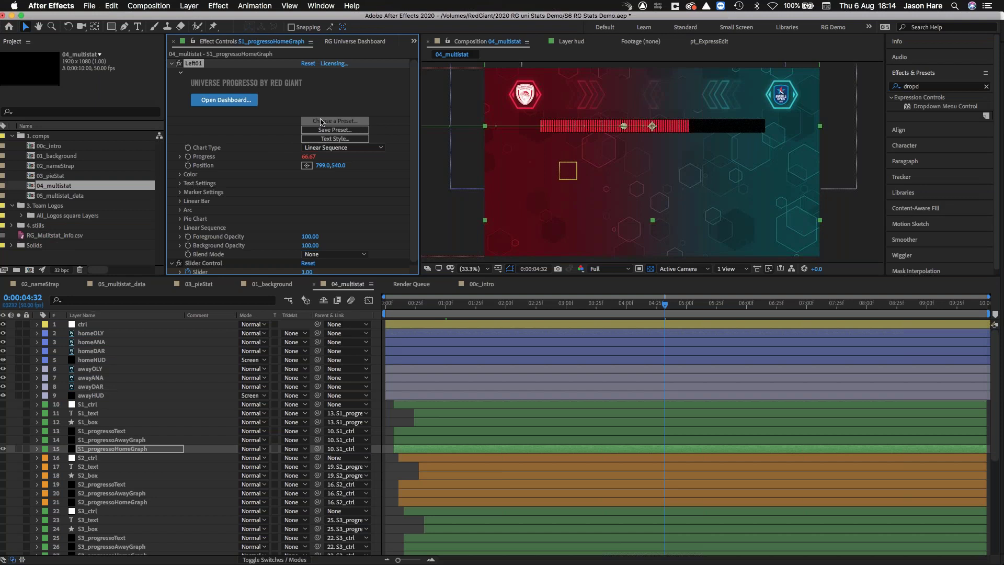
left_click(334, 129)
key("grave")
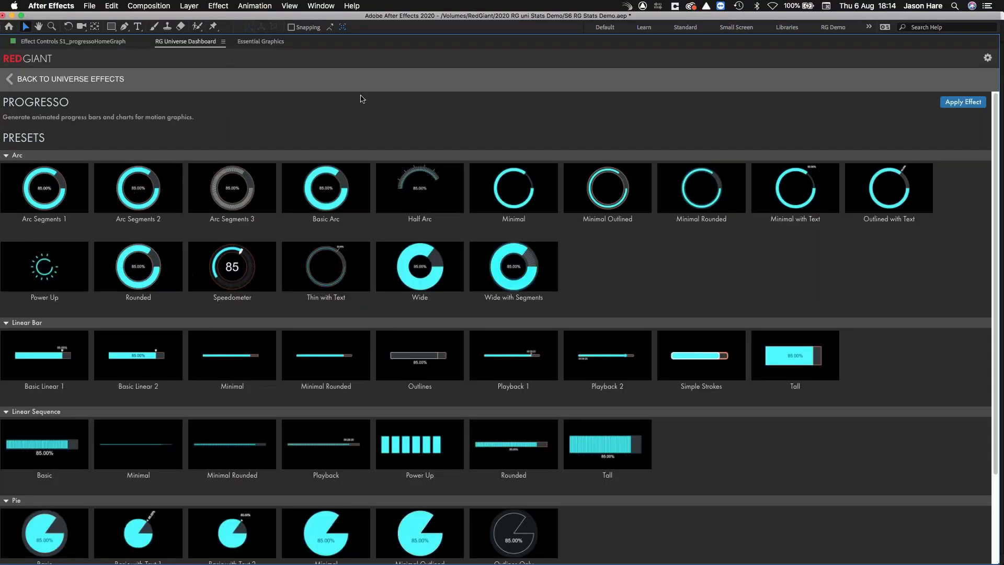
mouse_move(134, 202)
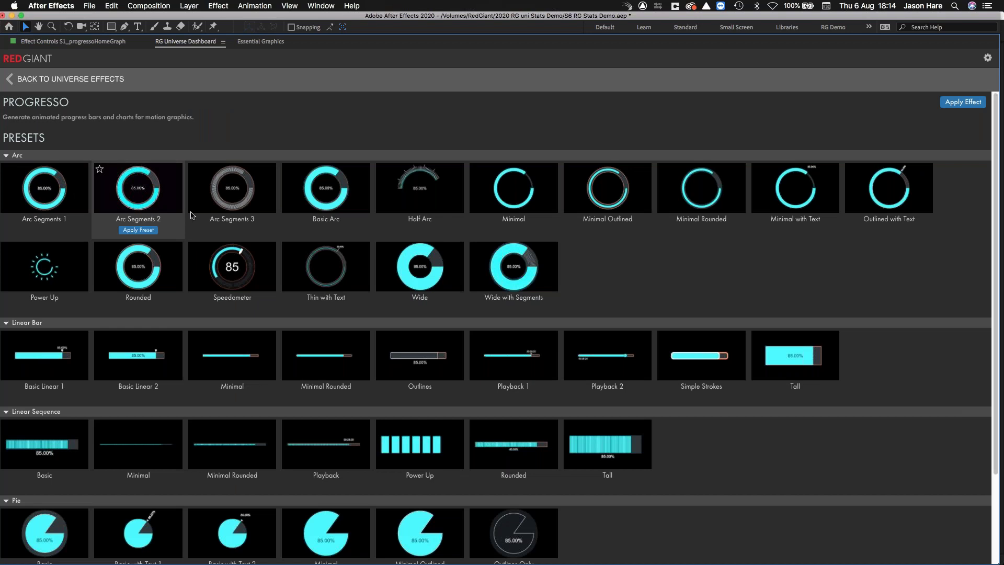
mouse_move(520, 283)
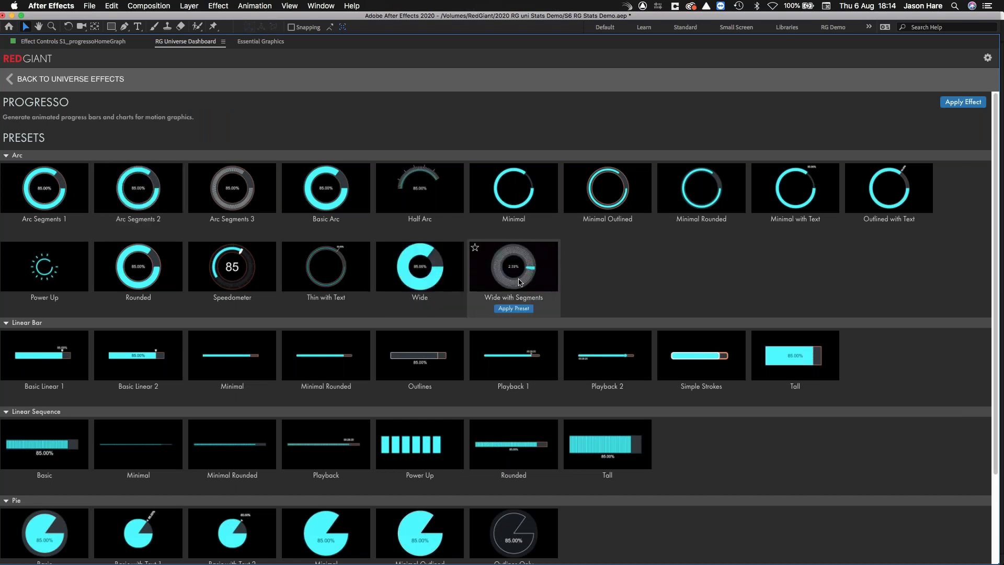
mouse_move(47, 459)
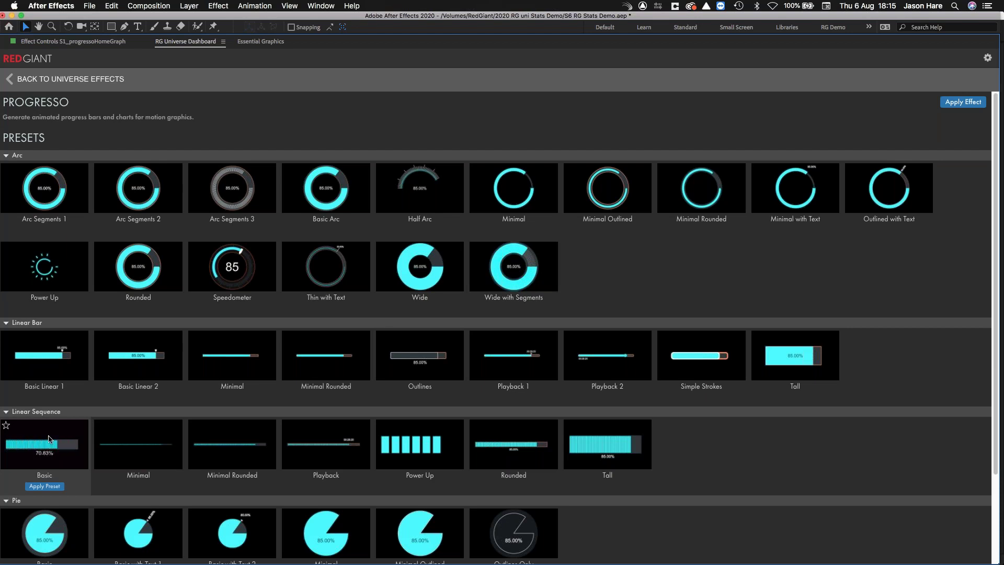
Step: Restore the dashboard to its normal size and expand the Left01 Progresso settings of the S1_progressoHomeGraph layer
key("grave")
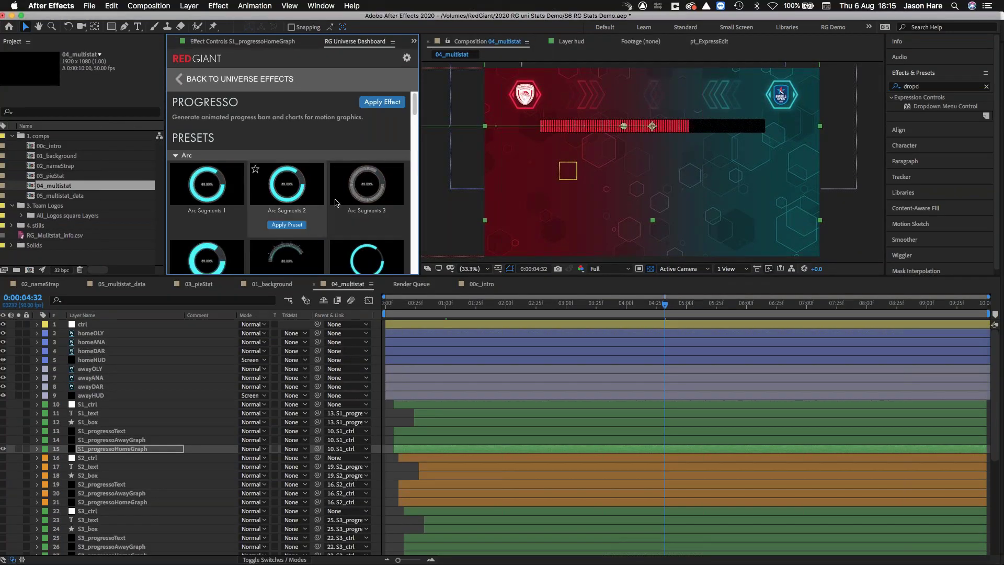
mouse_move(367, 170)
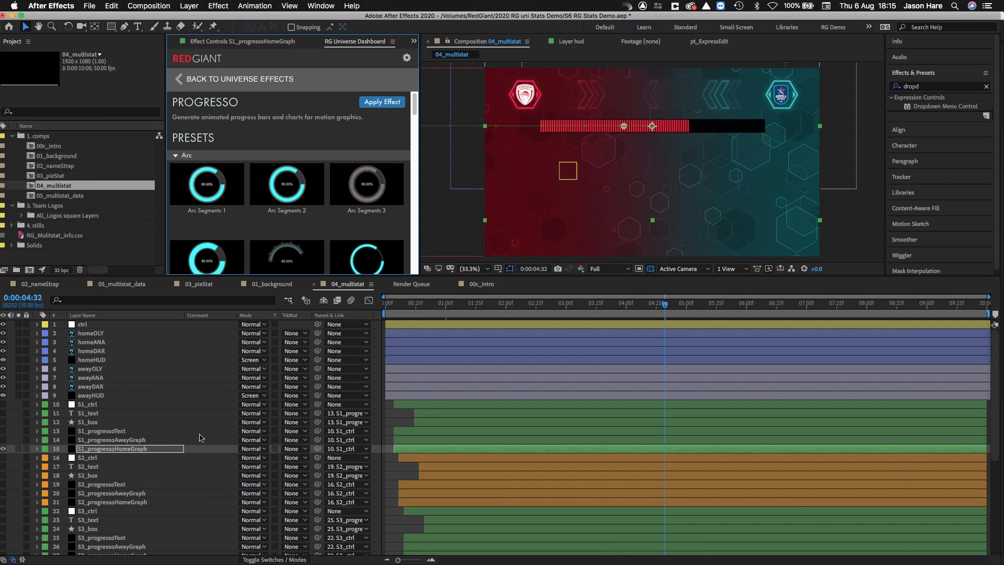
left_click(108, 451)
left_click(249, 45)
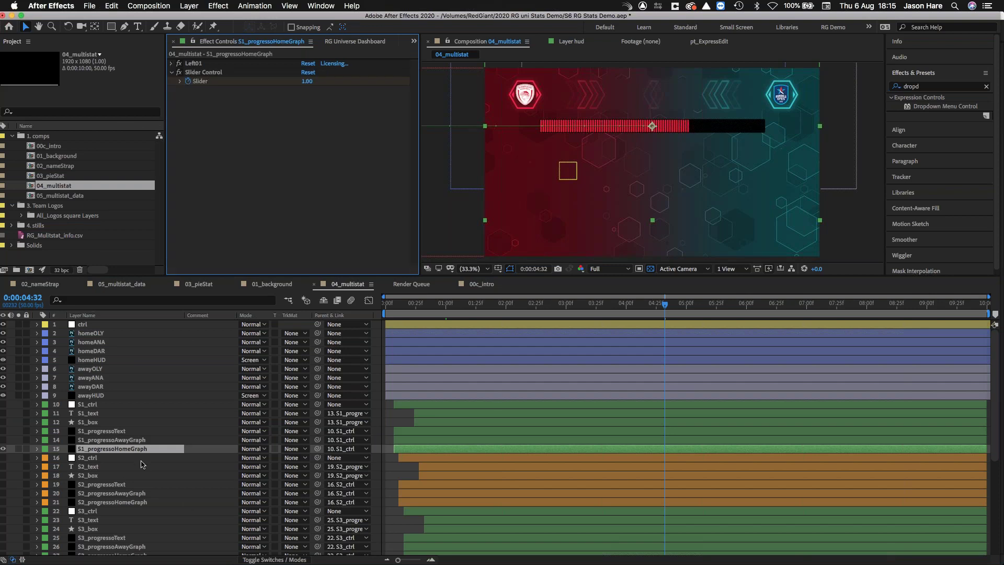
left_click(194, 64)
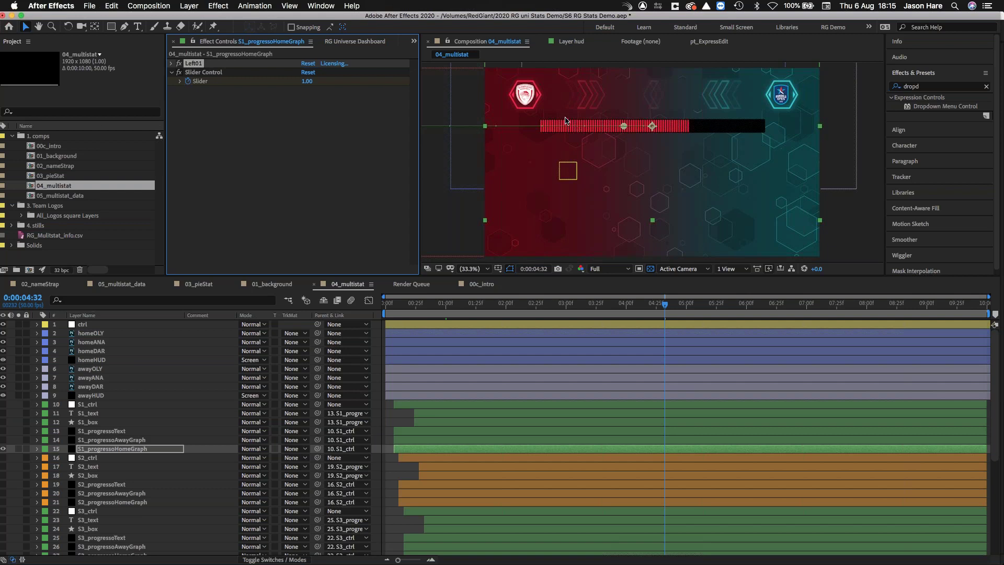
left_click(172, 64)
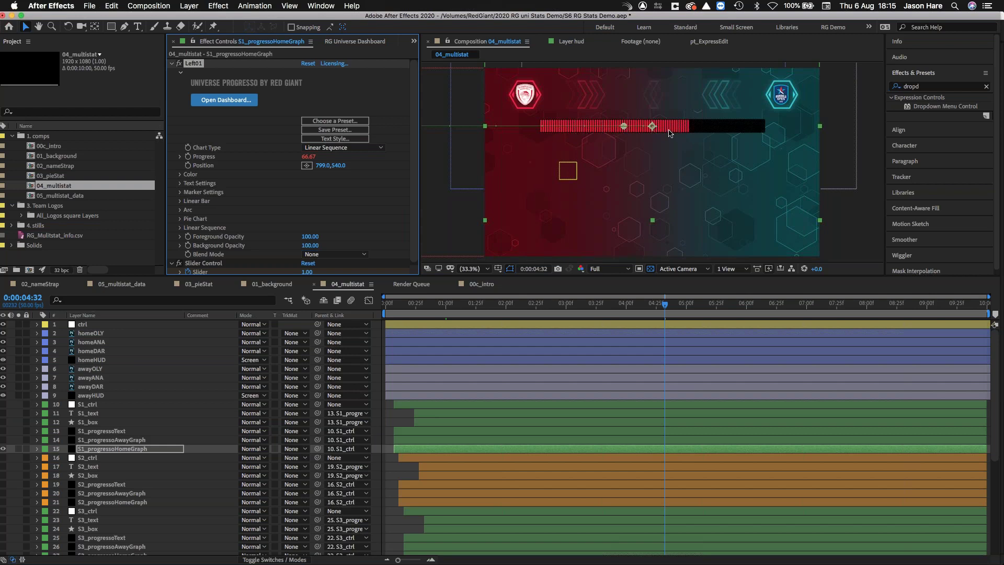
Step: Turn on the S1_progressoAwayGraph layer and collapse the Left01 effect of the S1_progressoHomeGraph layer
left_click(121, 442)
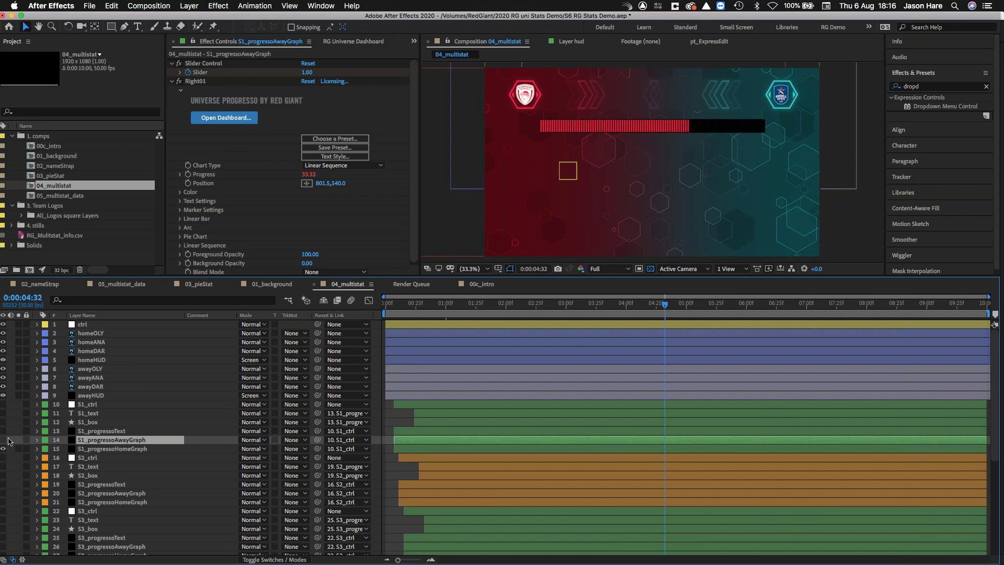
left_click_drag(2, 444, 4, 450)
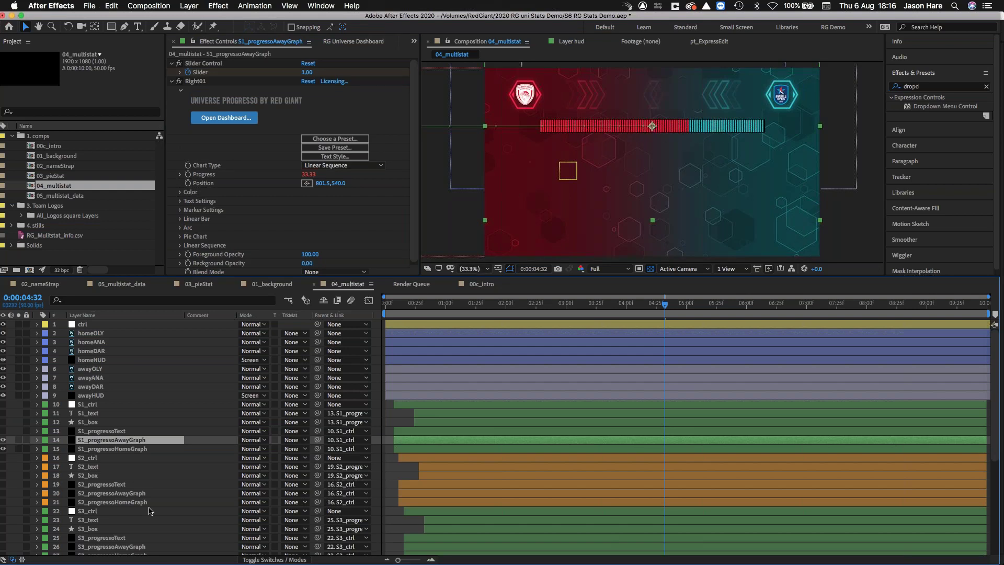
left_click(131, 449)
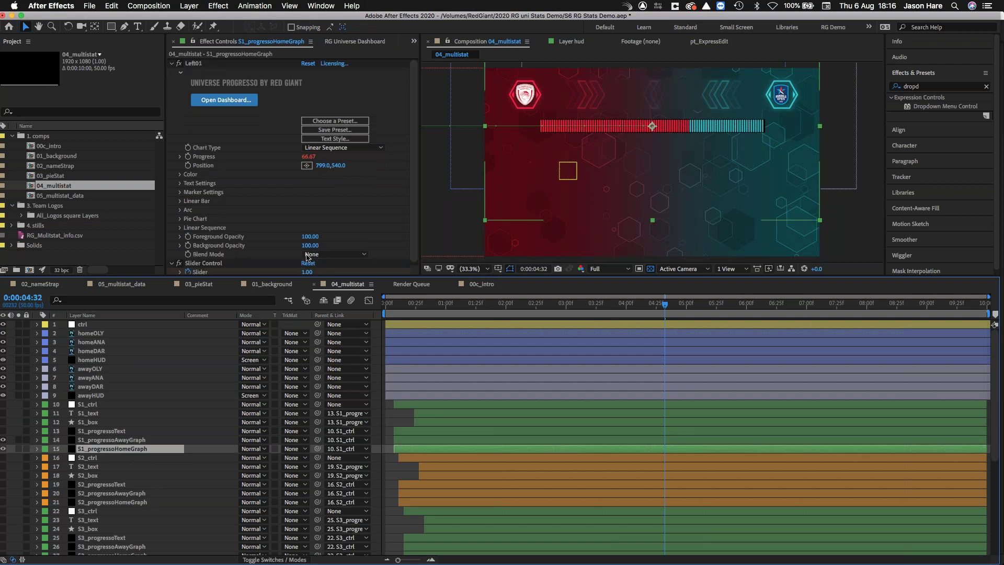
left_click(171, 64)
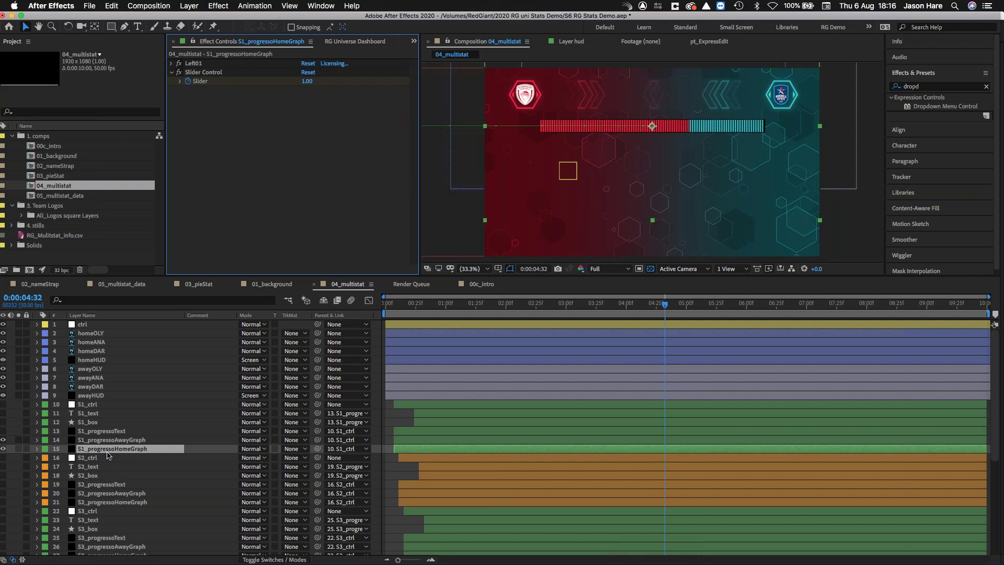
Step: Reveal the keyframes of S1_progressoHomeGraph and scrub through its Slider animation from 0:00:00:40 to 0:00:01:11
key("u")
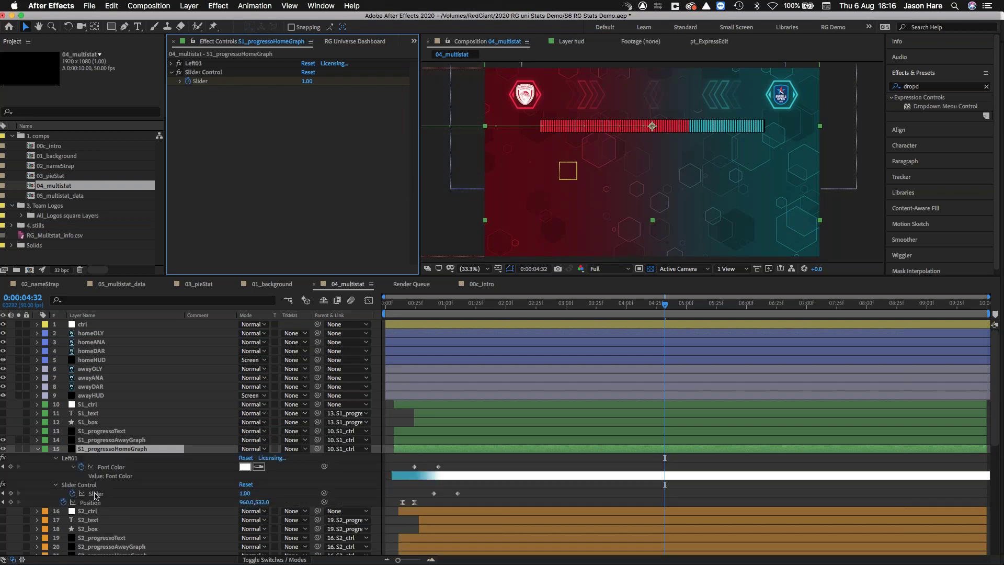
left_click(56, 458)
left_click(435, 306)
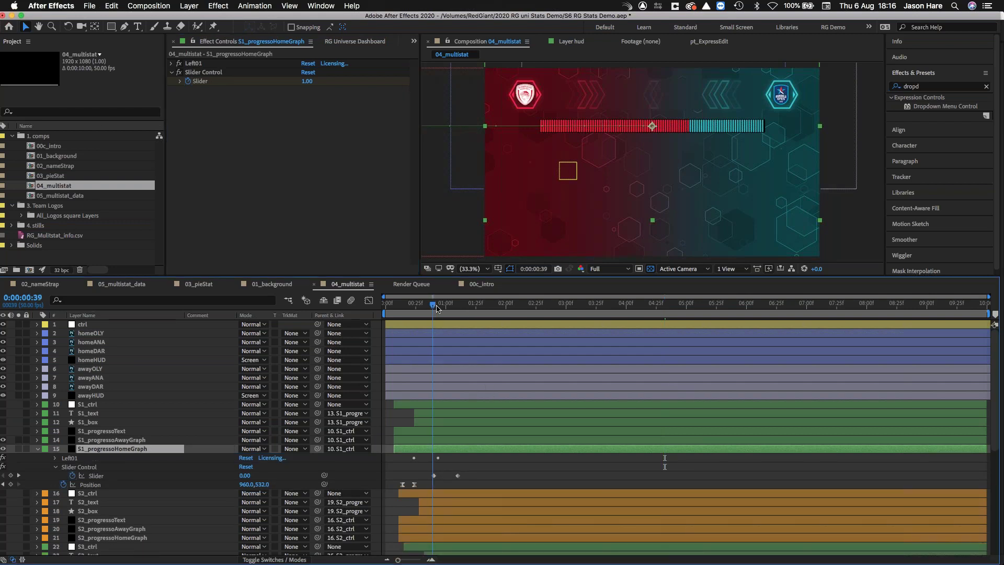
key("k")
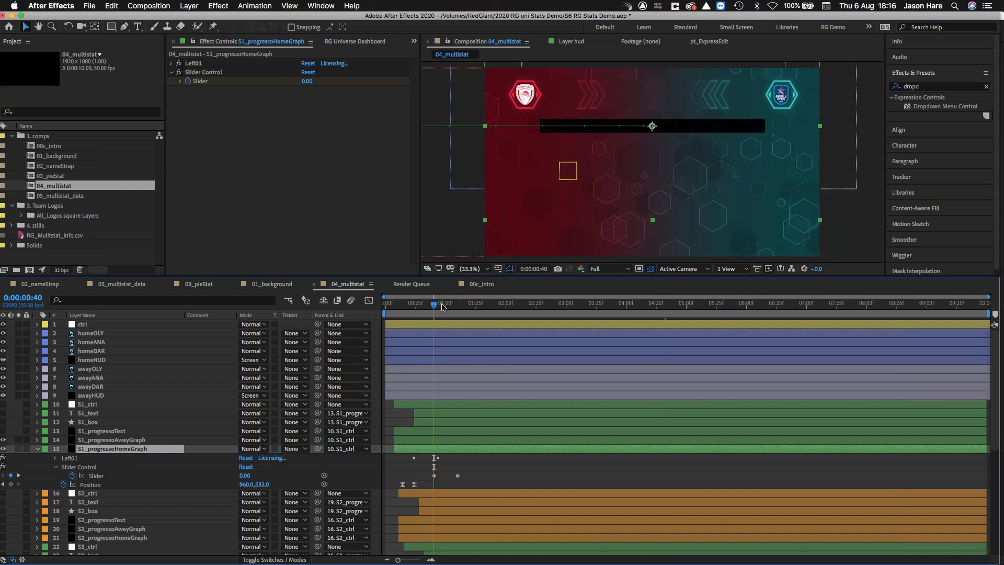
left_click_drag(445, 307, 458, 306)
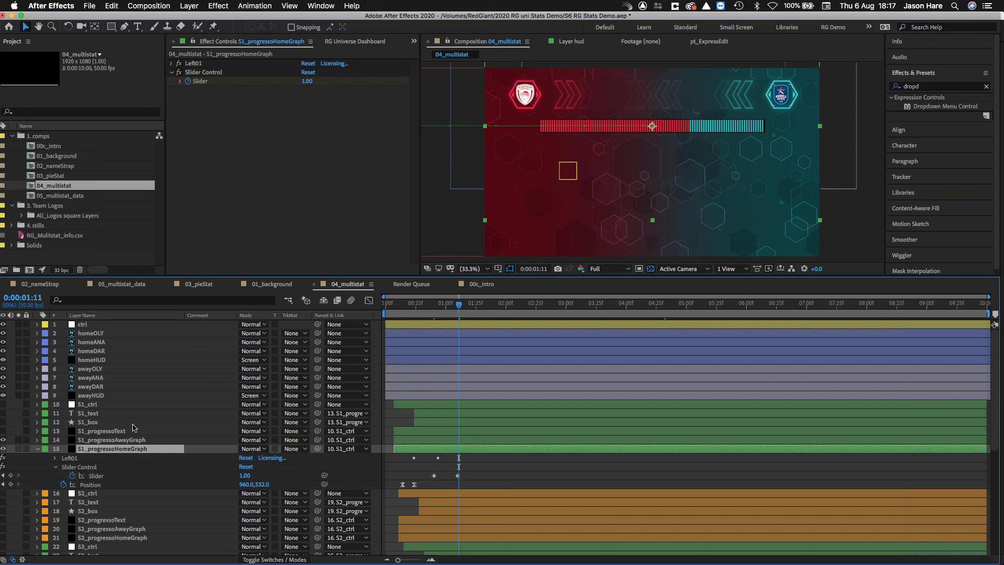
Step: Inspect the effect settings of S1_progressoAwayGraph and S1_progressoText, and look at the Arc Segments presets of Progresso
left_click(106, 441)
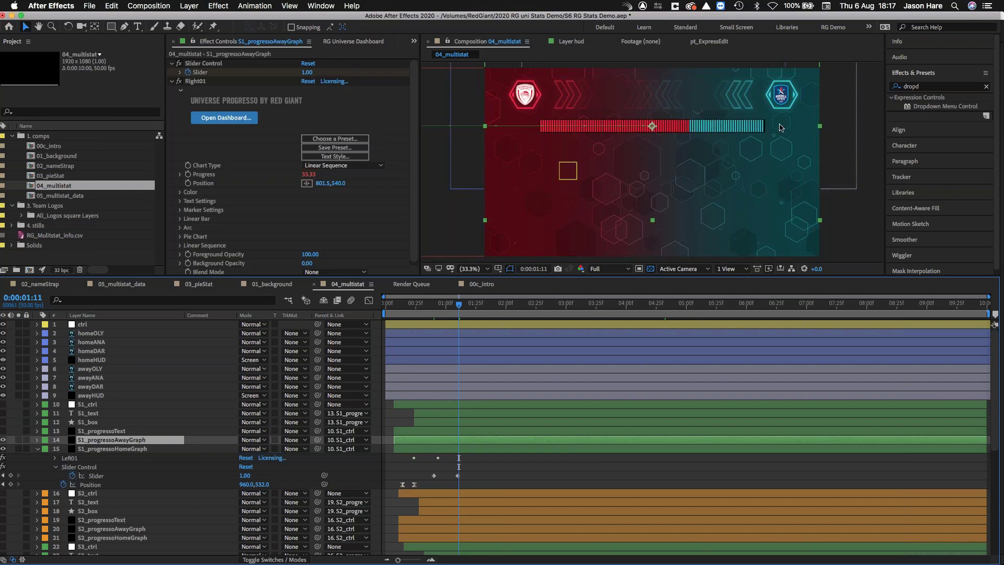
left_click(111, 432)
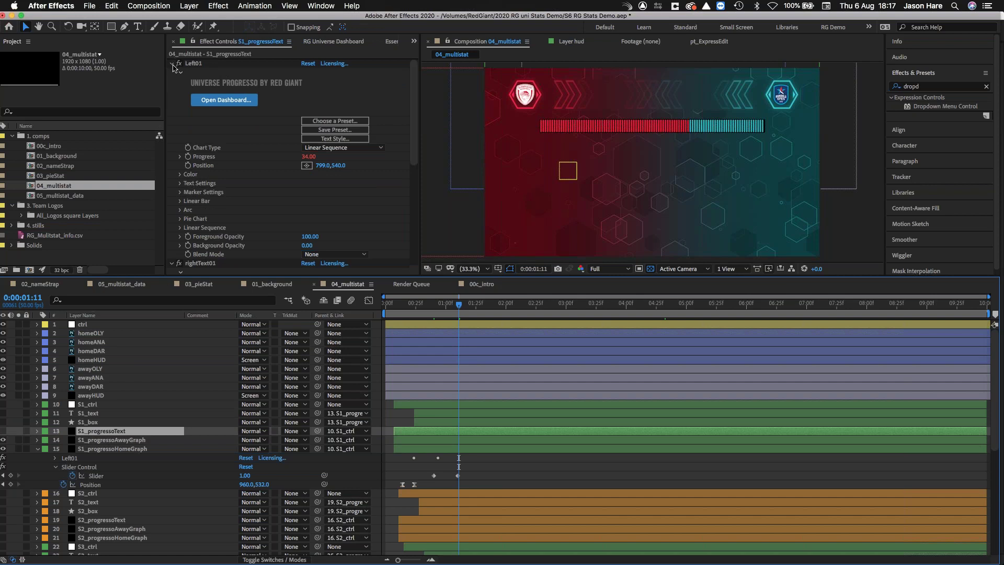
left_click(316, 120)
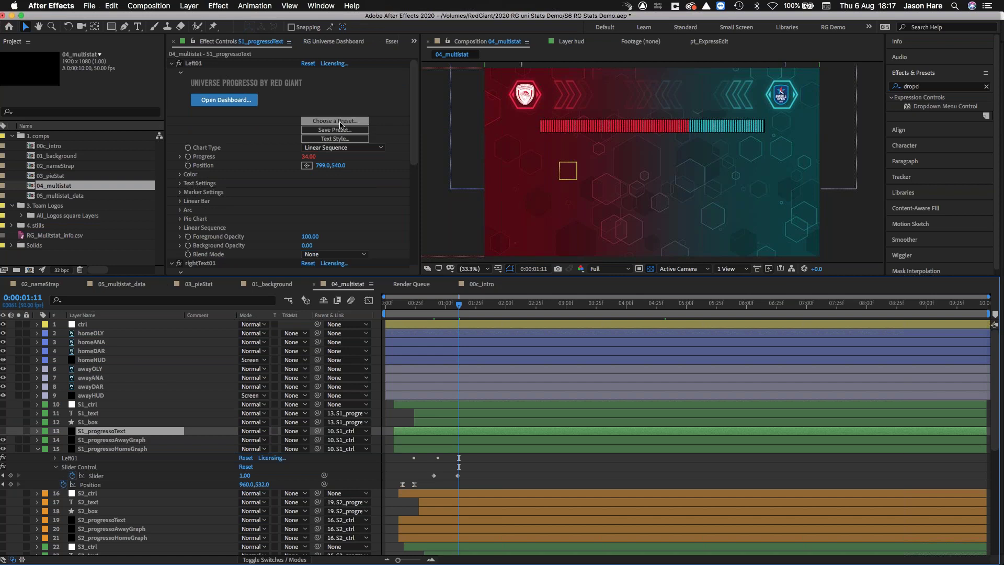
left_click(324, 43)
mouse_move(282, 193)
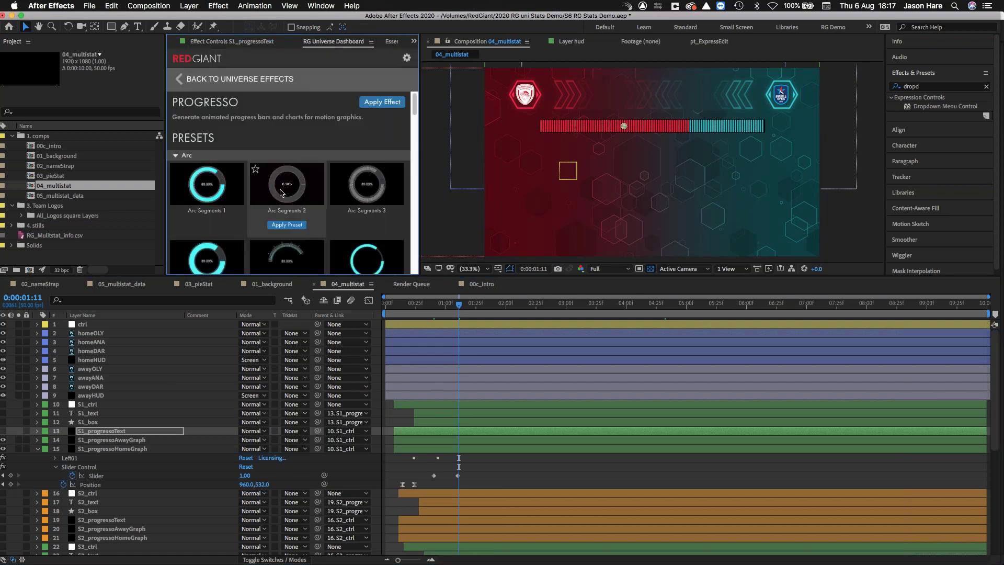
mouse_move(367, 186)
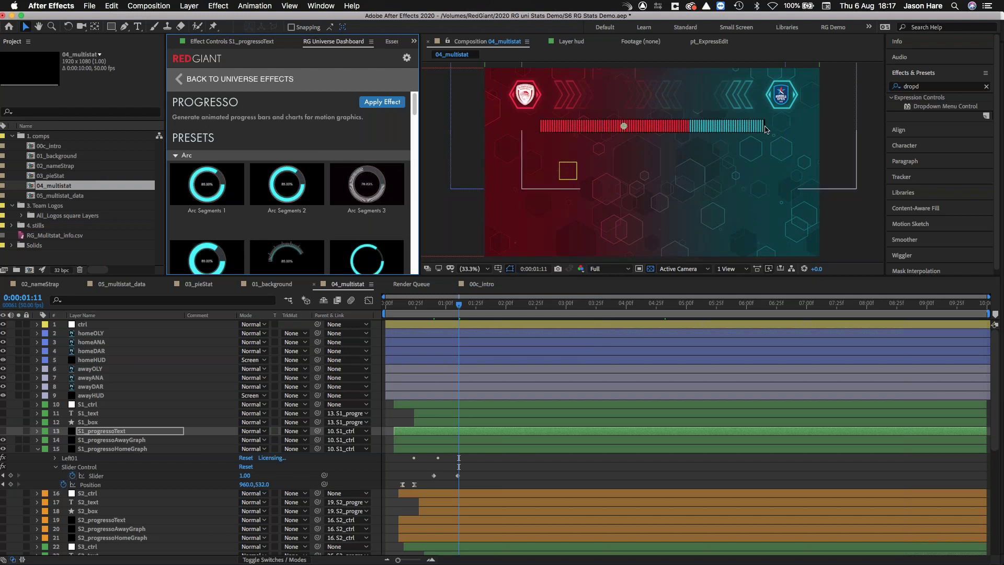
Step: Turn on the S1_progressoText layer and collapse its Left01 and rightText01 effects
left_click(3, 432)
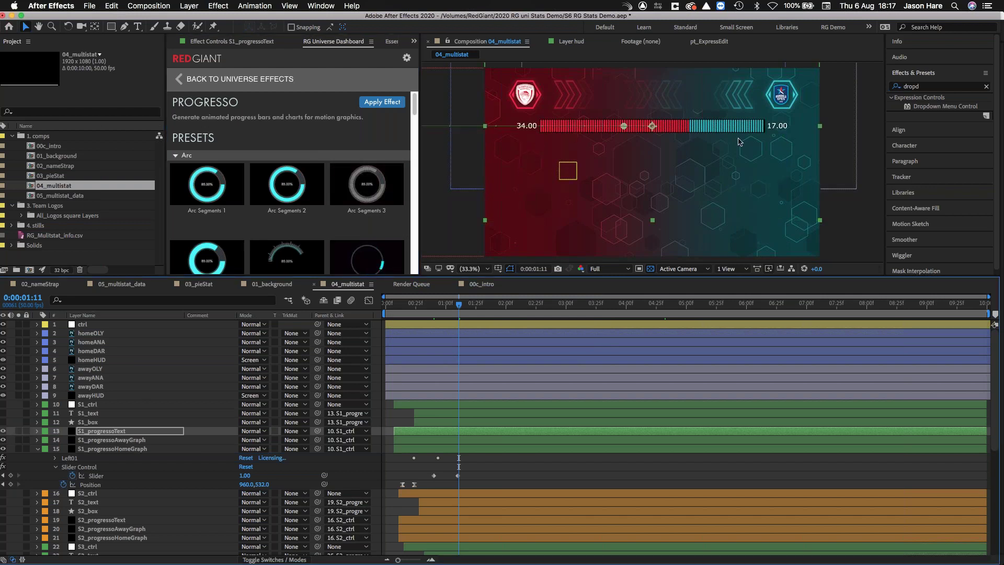
left_click(252, 44)
left_click(171, 64)
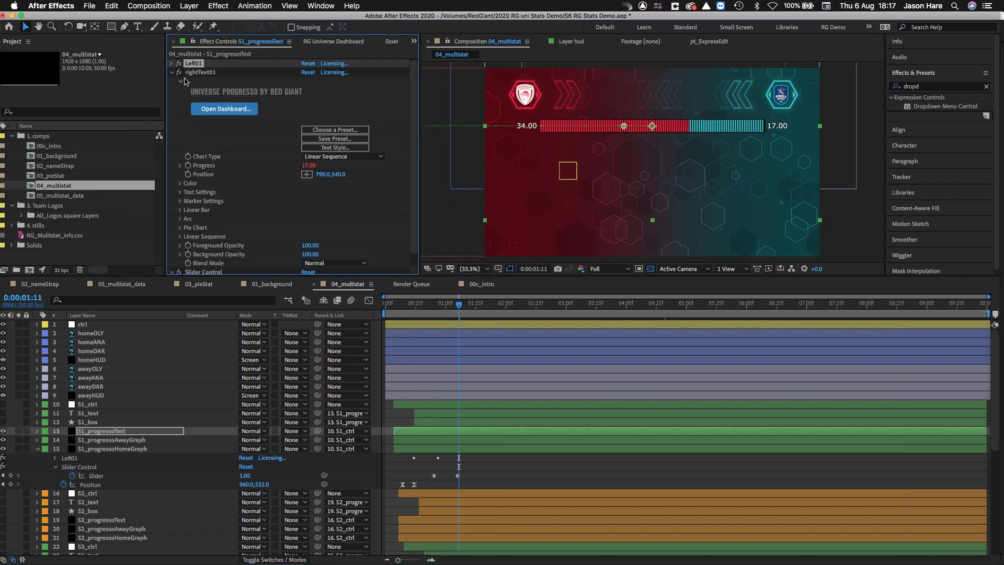
left_click(171, 73)
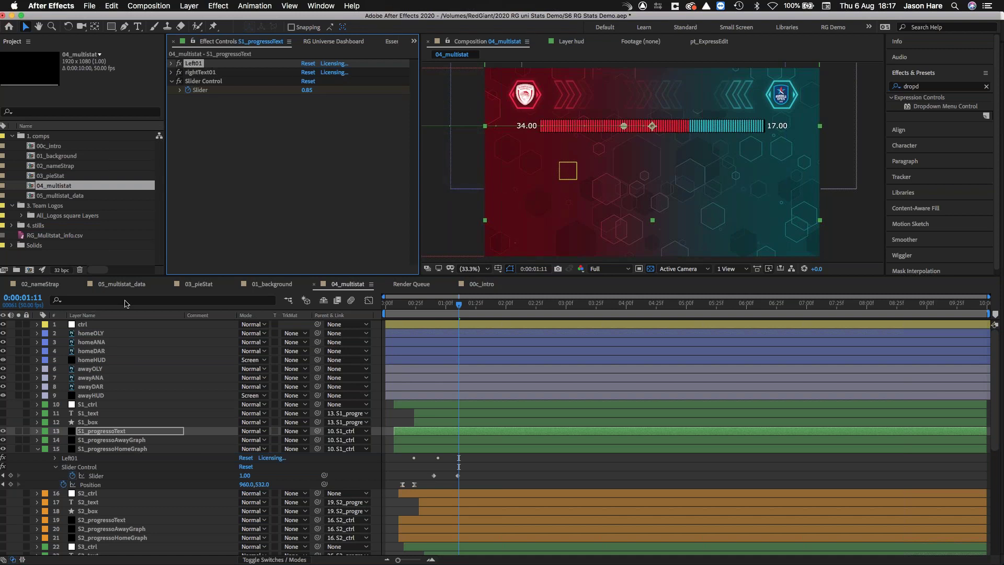
Step: Solo the S1_progressoText layer with the transparency grid off to examine its numbers, and end the solo
left_click(18, 430)
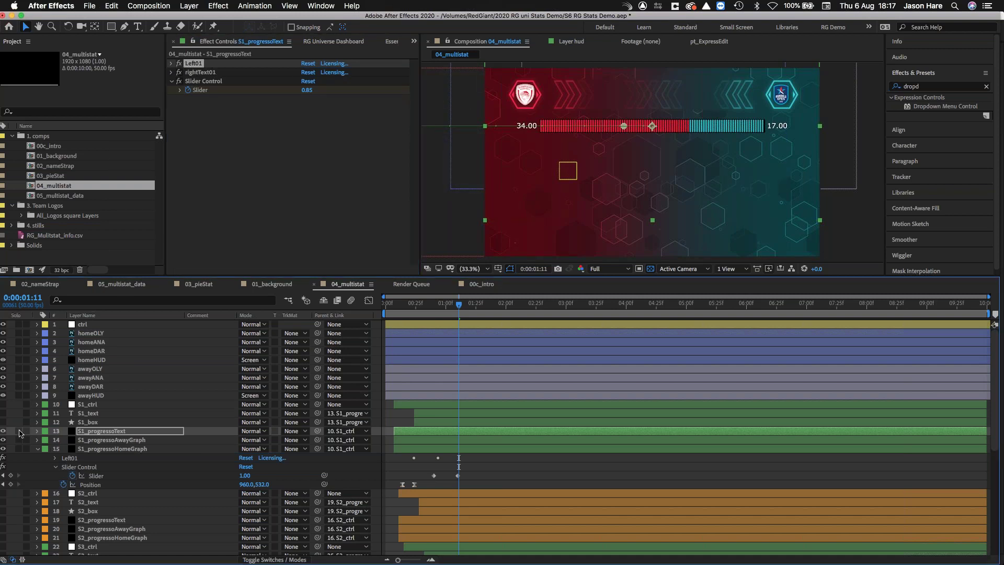
left_click(543, 150)
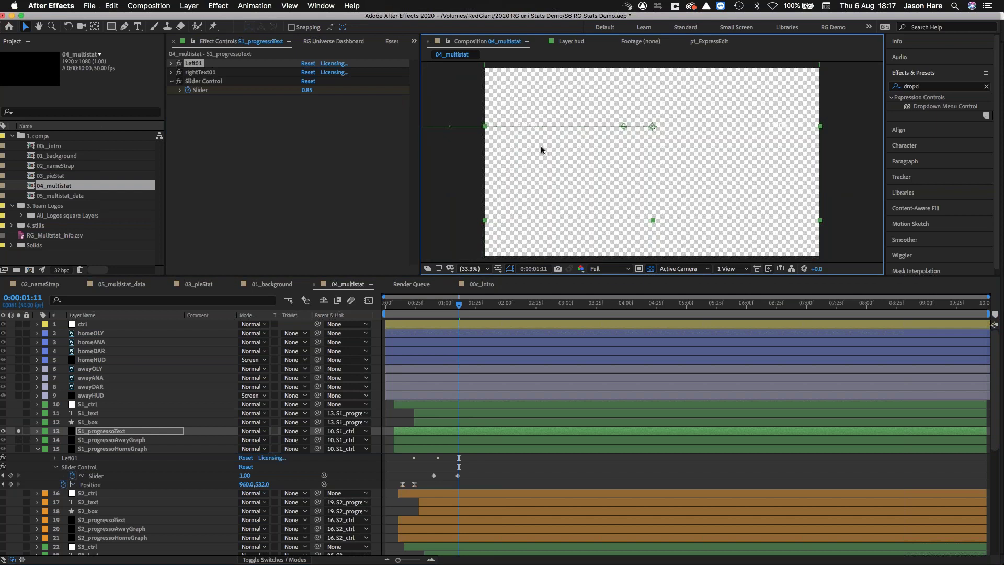
left_click(651, 269)
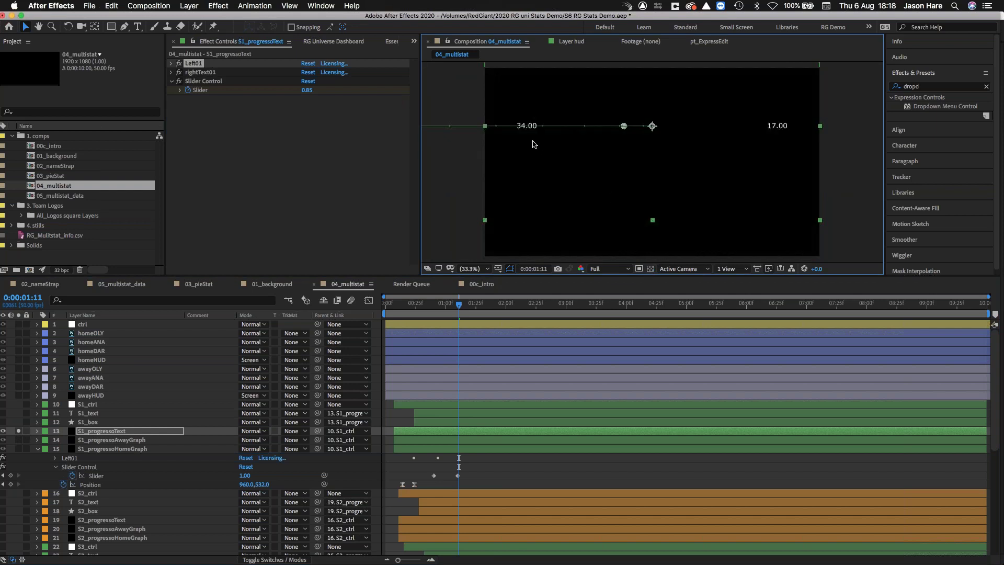
left_click(20, 431)
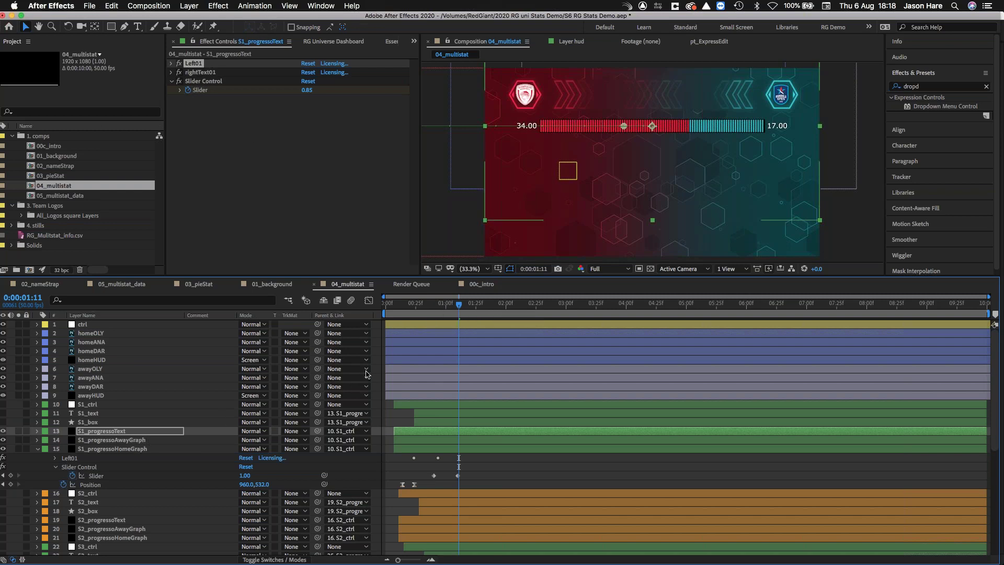
Step: Reveal the keyframes of S1_progressoText and scrub back to 0:00:01:00 to check its number animation
key("u")
left_click_drag(459, 306, 445, 306)
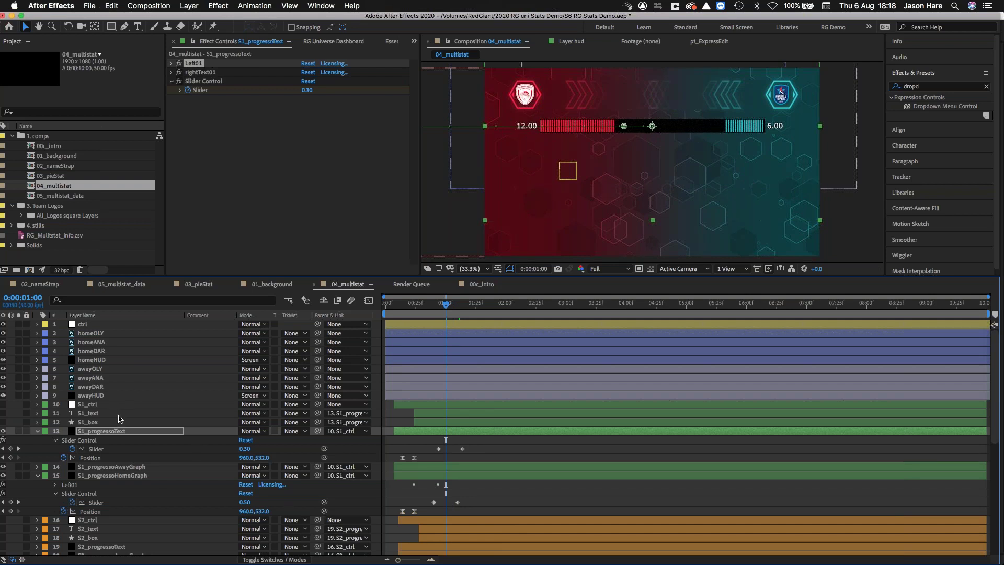
Step: Turn on the S1_text and S1_box layers, with the current time moved to 0:00:02:28
left_click(98, 414)
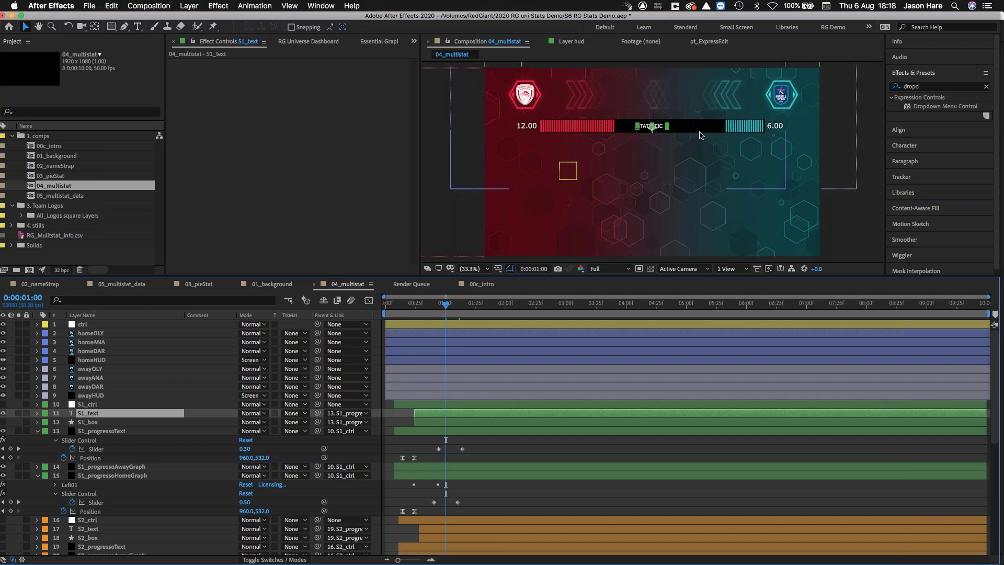
left_click(540, 306)
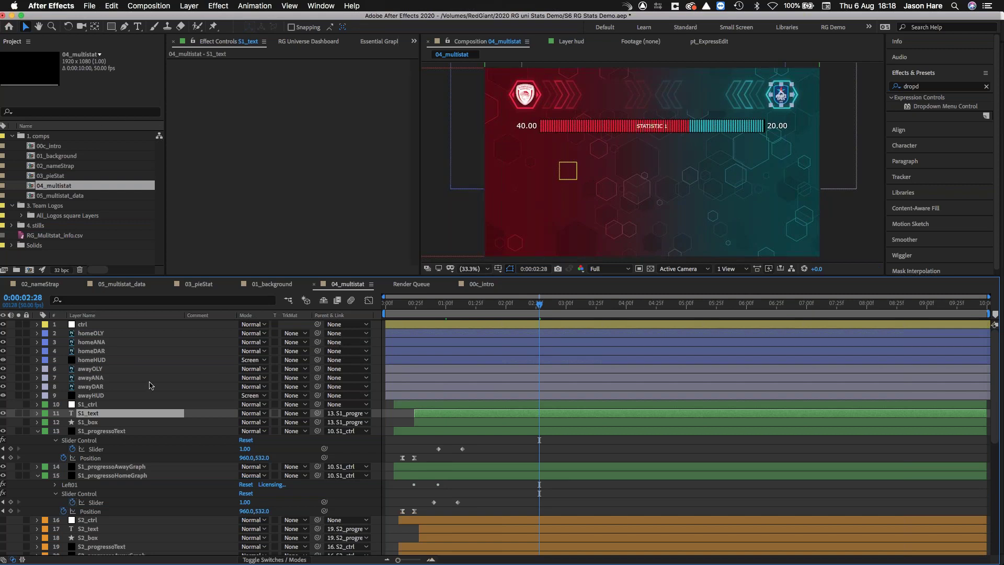
left_click(641, 131)
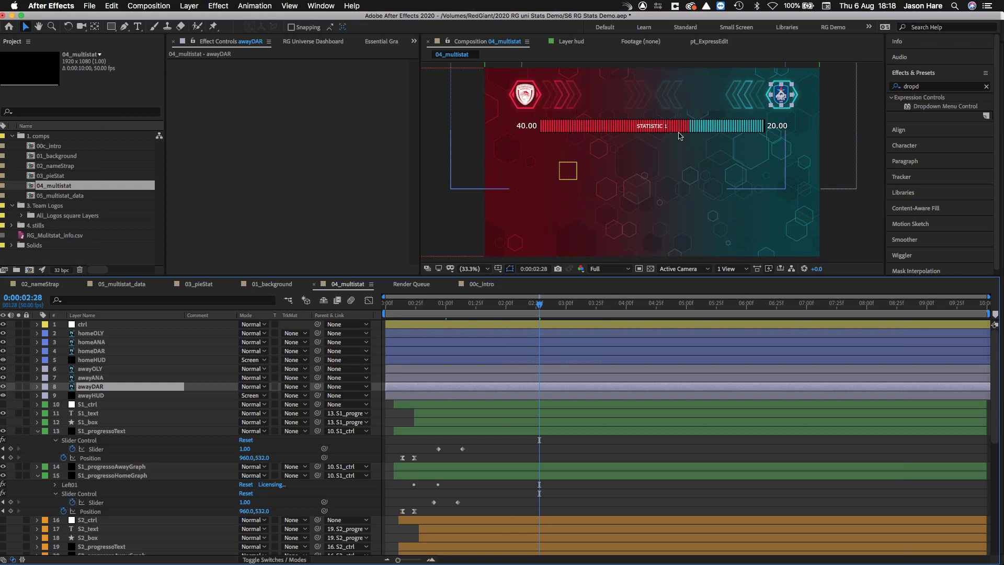
left_click(90, 422)
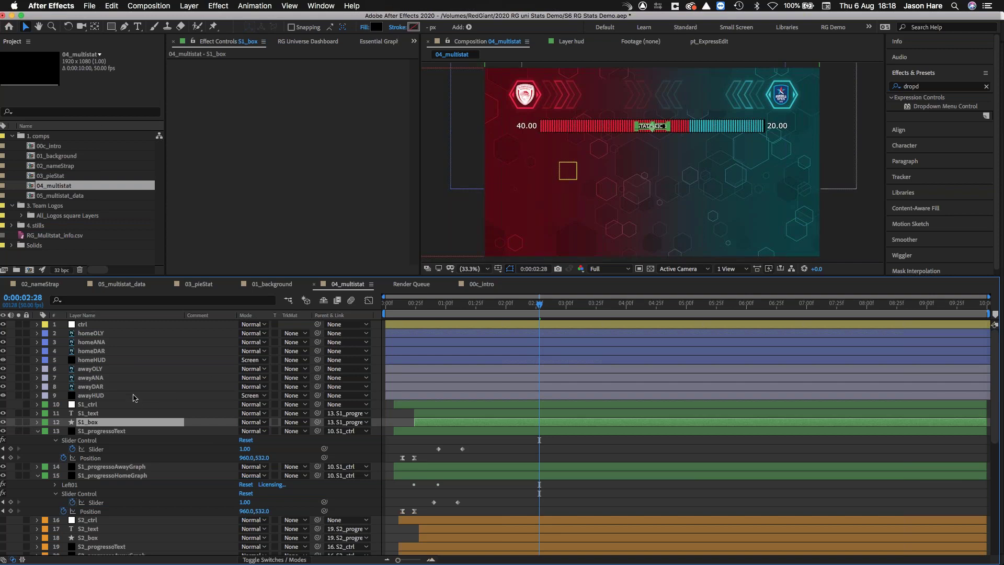
left_click(639, 158)
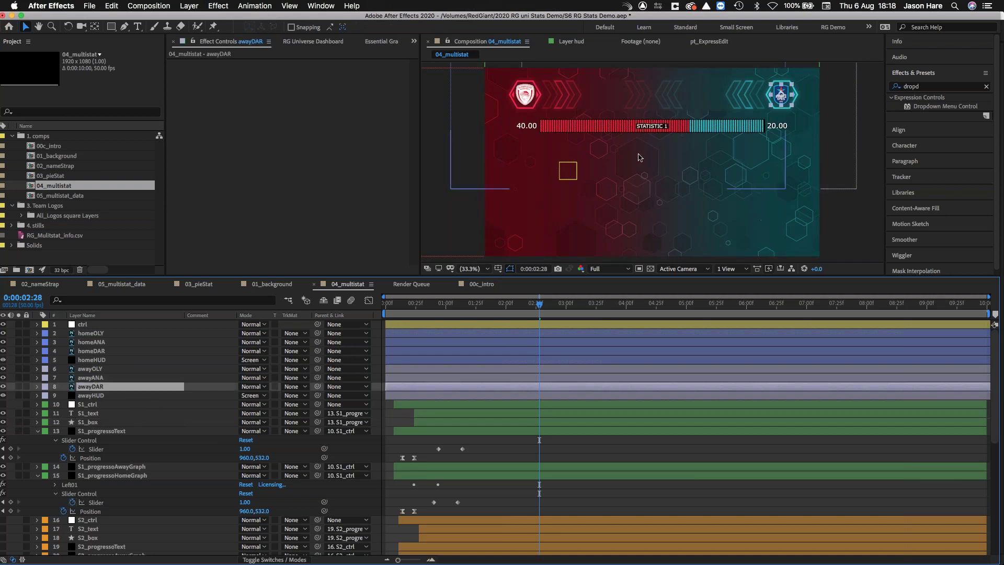
Step: Reveal the Size expression of the S1_box layer and expand its field to examine the full code
left_click(99, 422)
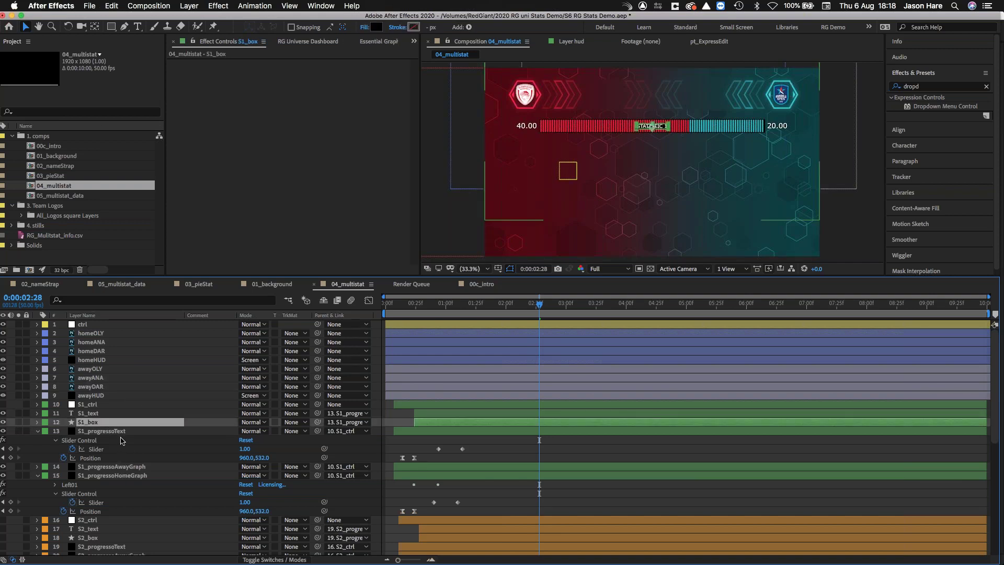
key("e")
key("e")
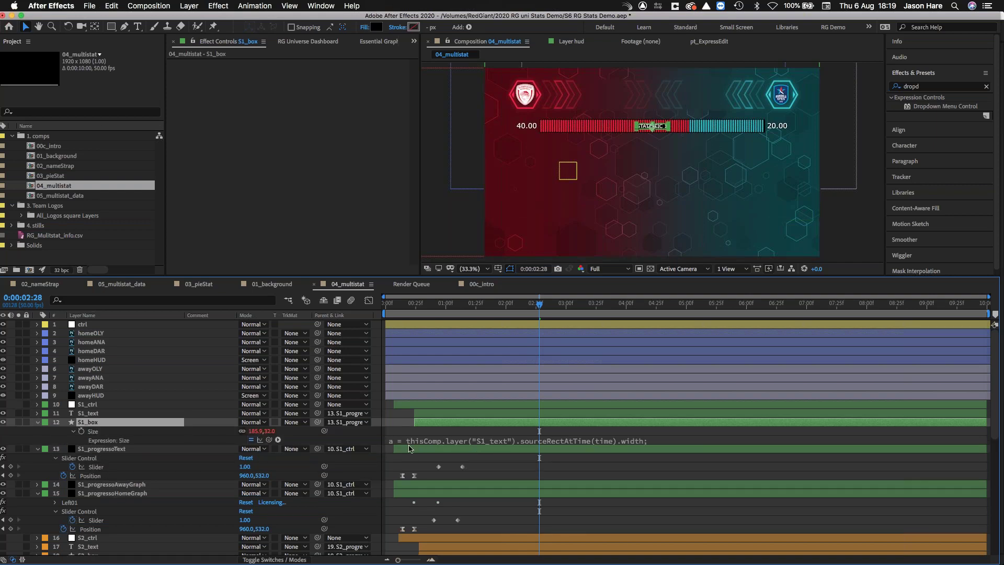
left_click(382, 445)
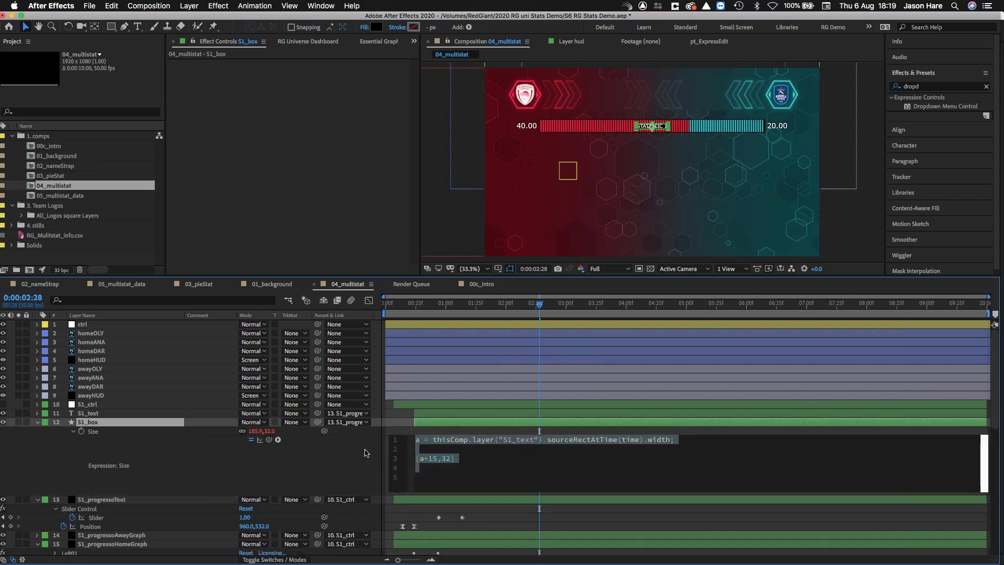
left_click(105, 429)
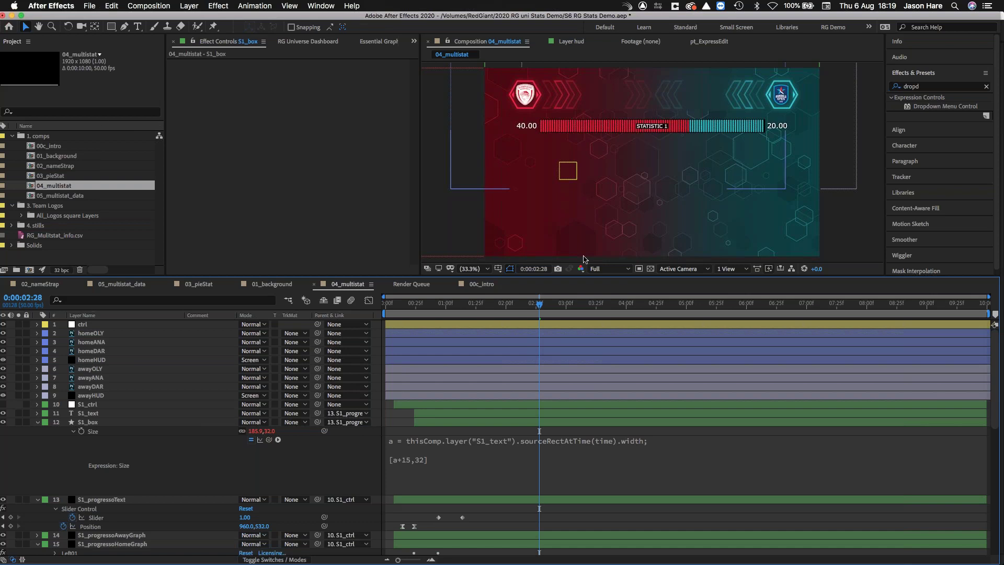
Step: Append "adfjadhfadgf" to the S1_text label to test the auto-sizing box, and return to the Selection tool
double_click(91, 414)
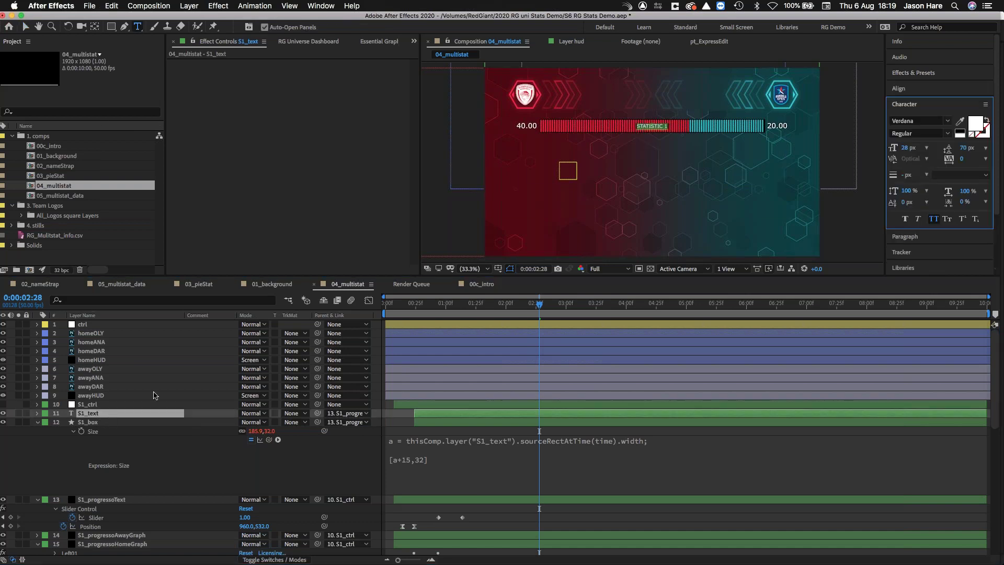
key("End")
type("adfjadhfadgf")
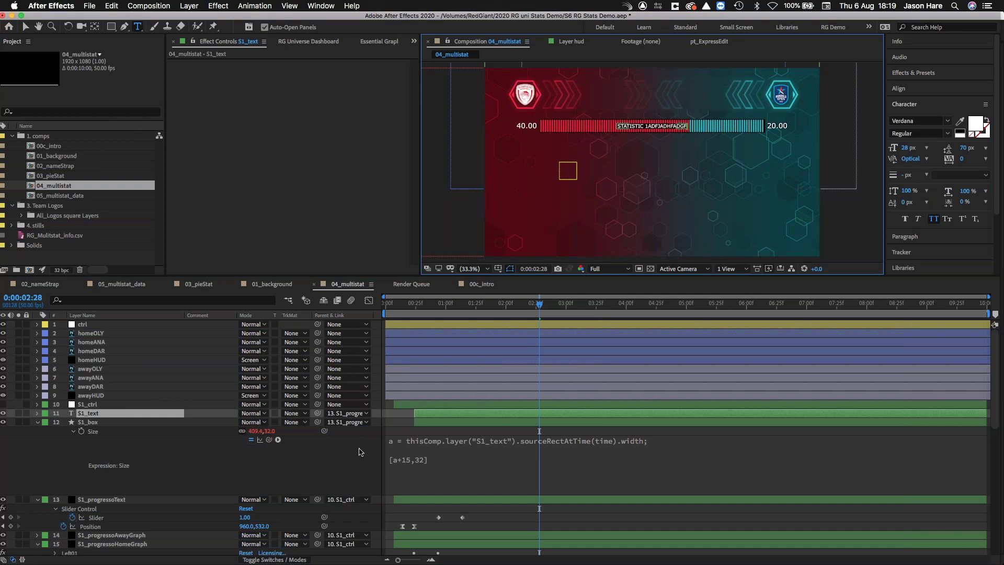
left_click(351, 450)
left_click(25, 26)
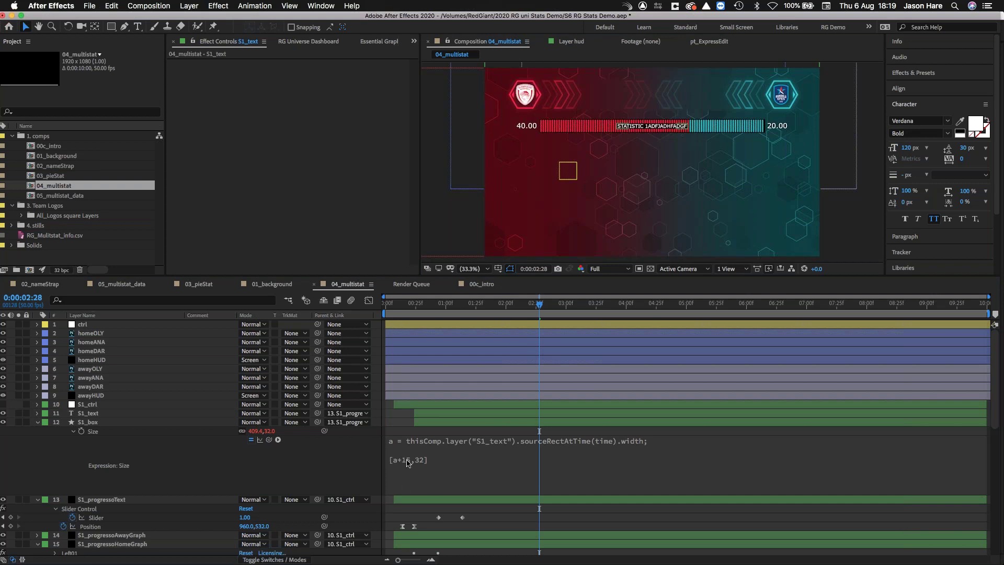
Step: Set the width padding in the S1_box Size expression to 115
left_click(400, 469)
left_click(434, 461)
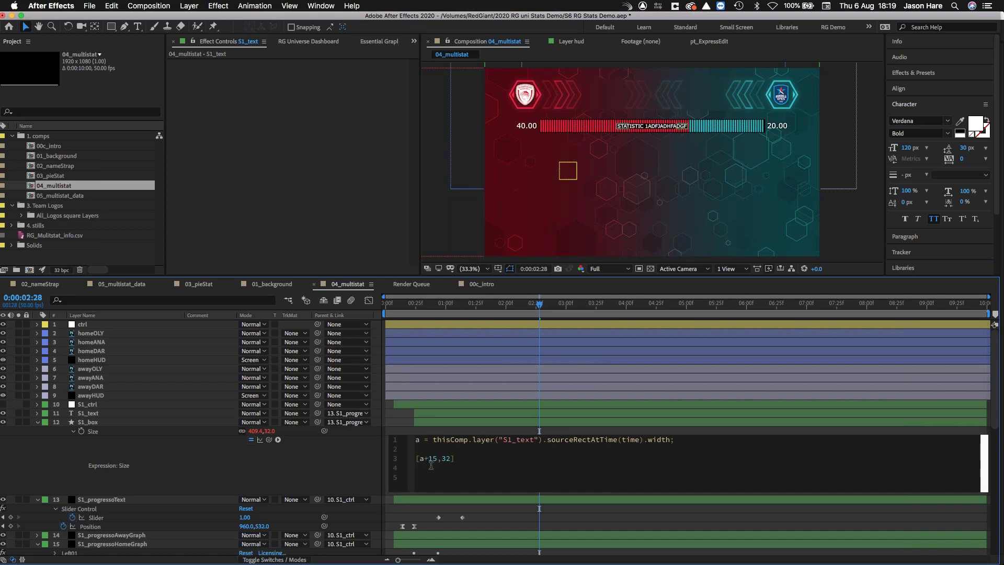
type("1")
left_click(352, 465)
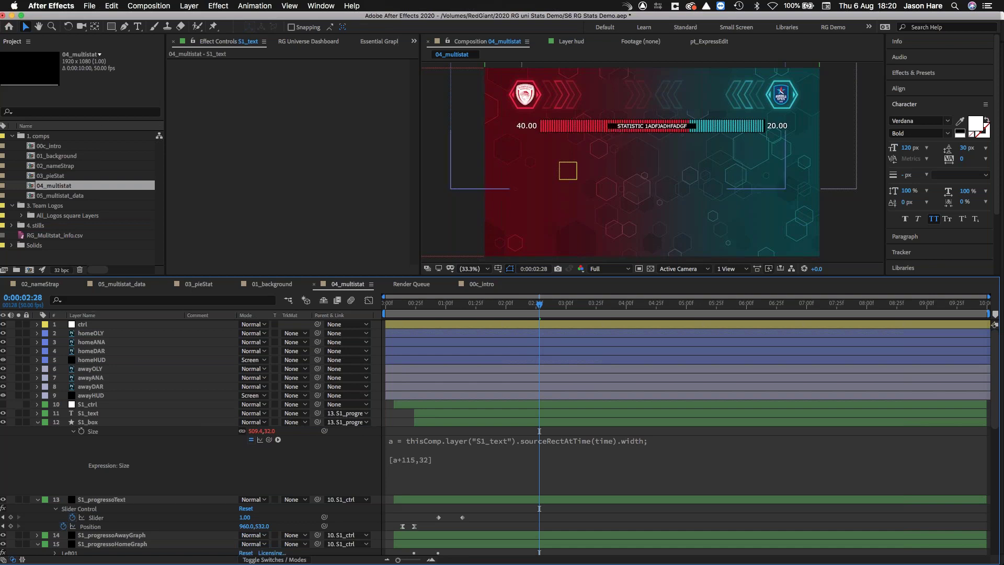
Step: Restore the width padding in the S1_box Size expression to 15
left_click(409, 463)
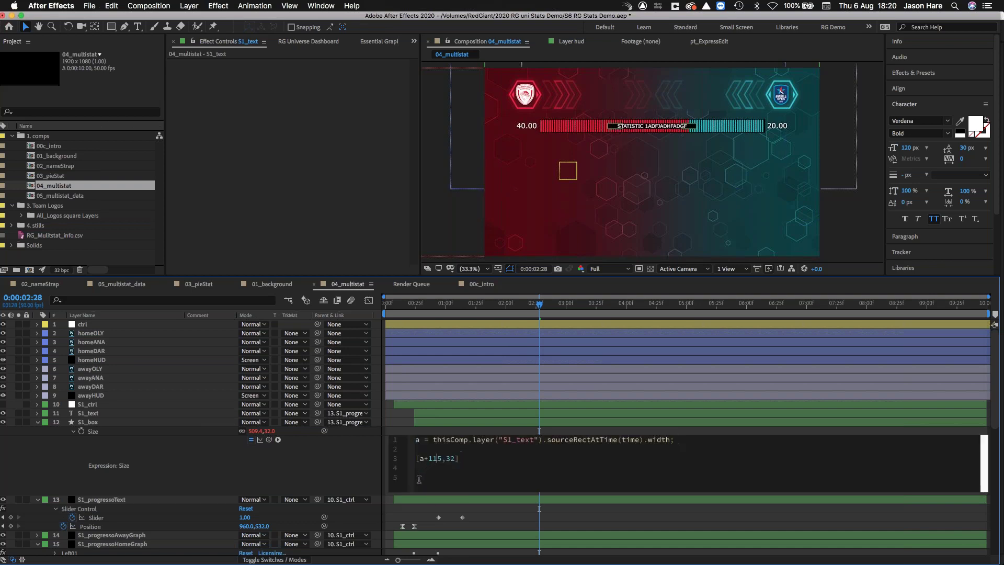
key("BackSpace")
left_click(463, 234)
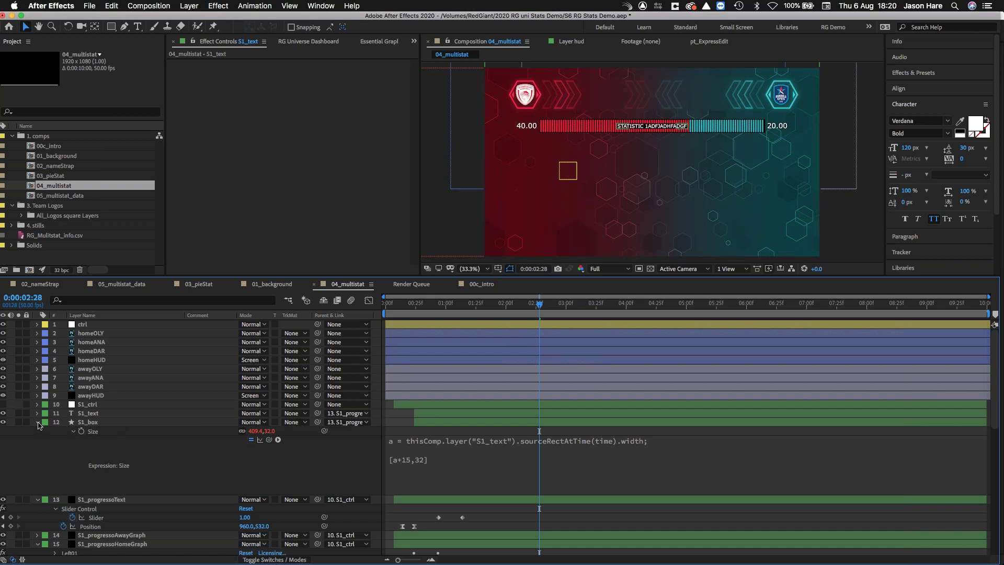
Step: Collapse the S1_box properties and replace the S1_text label with "STASTITC 1"
left_click(71, 433)
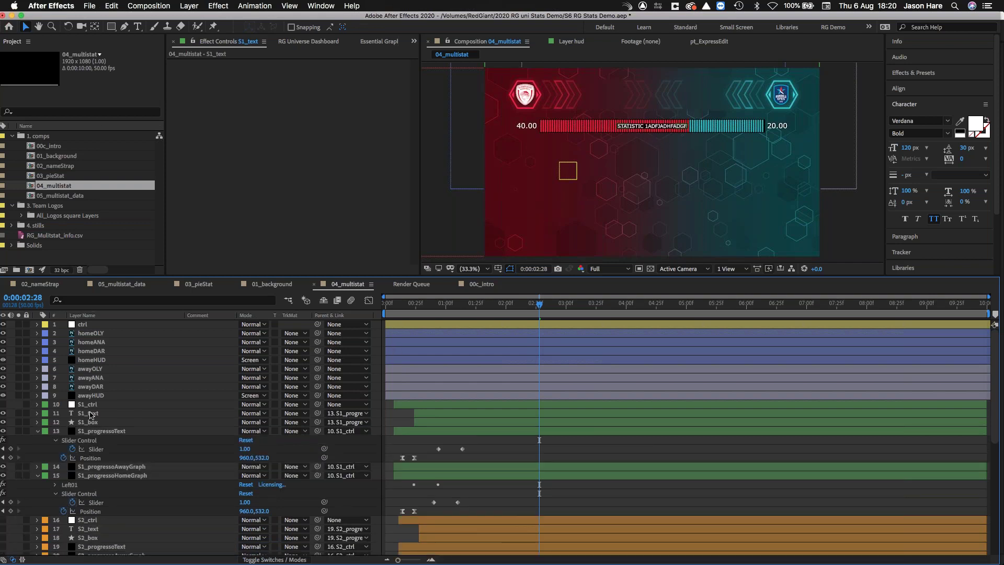
double_click(90, 414)
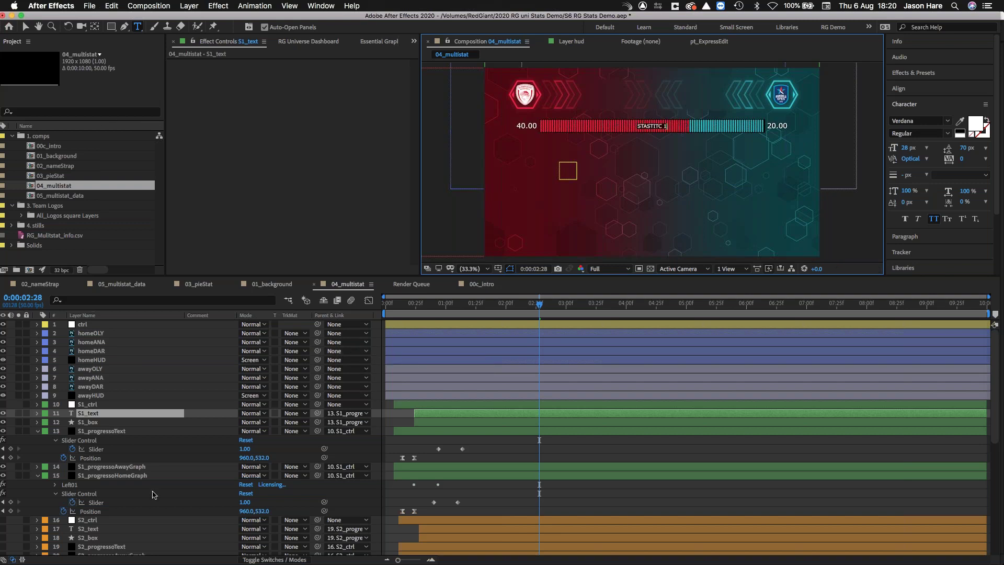
Step: Compare the effect controls of the S1_ctrl layer with those of the main ctrl layer
left_click(99, 405)
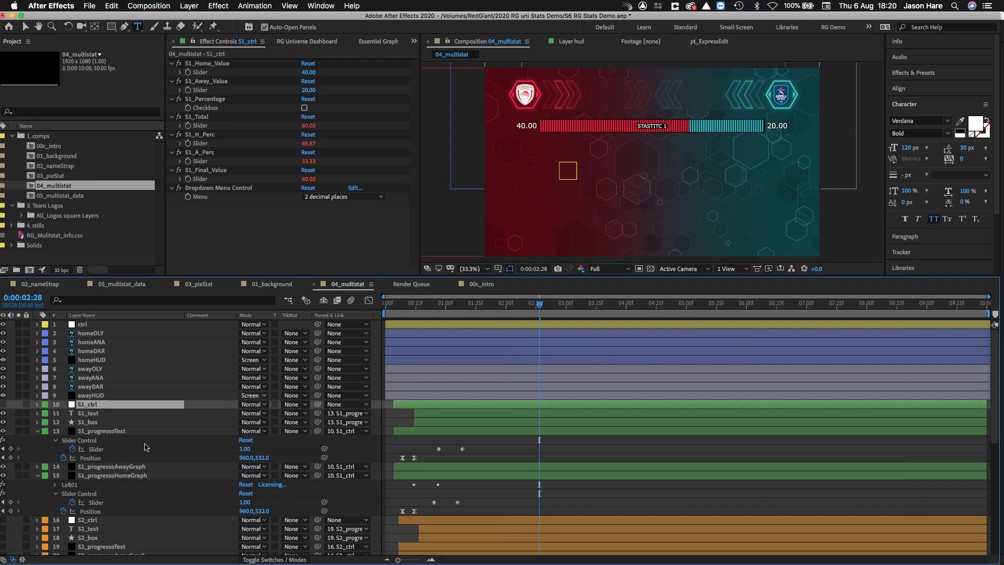
left_click(85, 325)
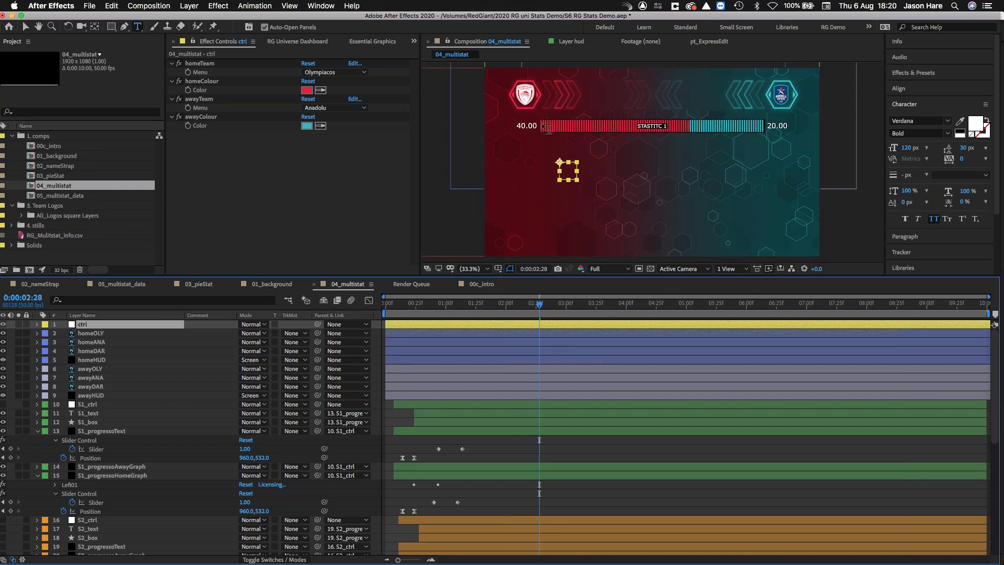
left_click(94, 405)
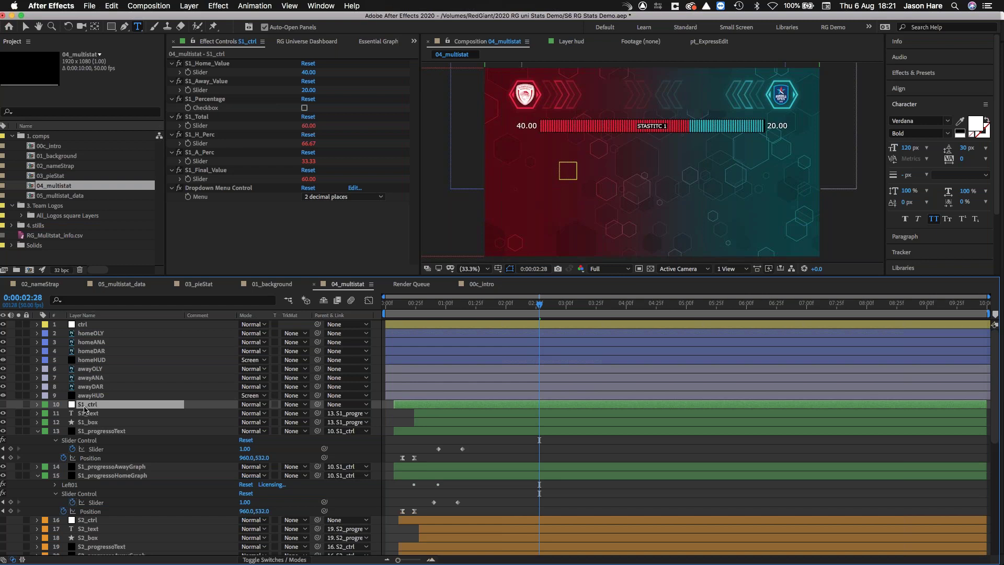
Step: Select the layers from S1_ctrl through S1_progressoHomeGraph, collapse their revealed properties, and release the selection
left_click(87, 475, "shift")
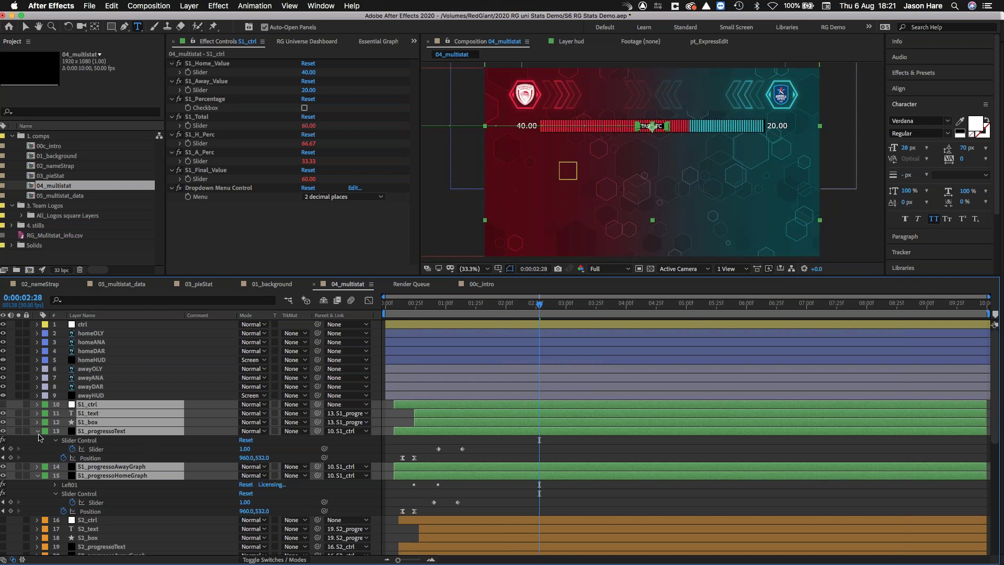
key("u")
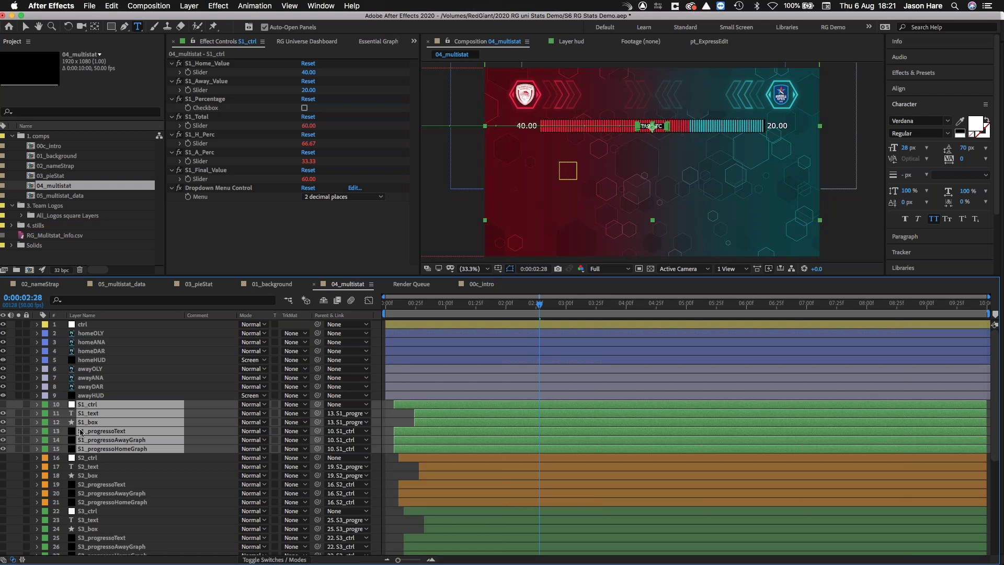
left_click(104, 396)
Step: Turn the S1_Percentage checkbox of S1_ctrl on to check the percentage display, and turn it off again
left_click(104, 405)
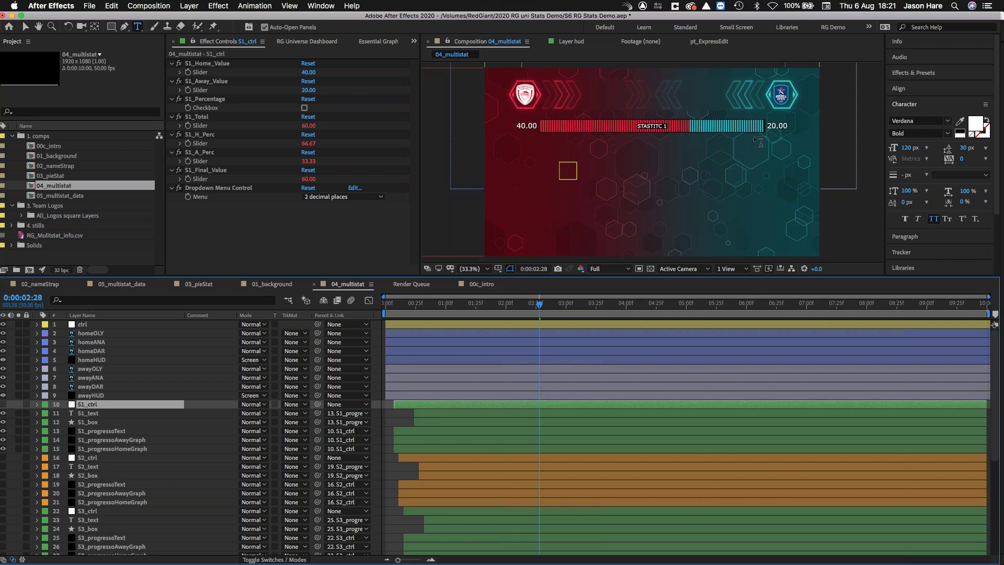
left_click(304, 108)
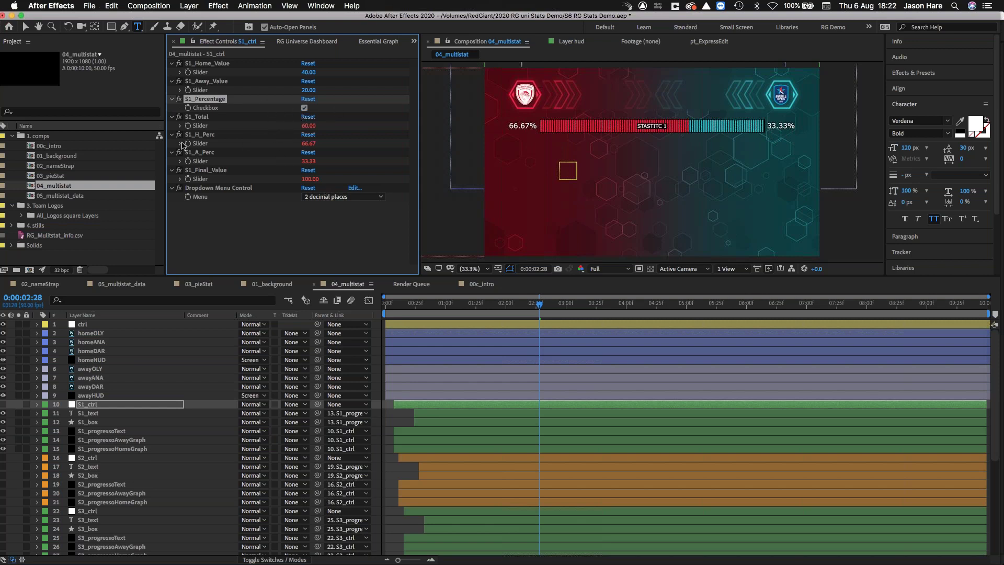
left_click(304, 108)
left_click_drag(371, 129, 366, 155)
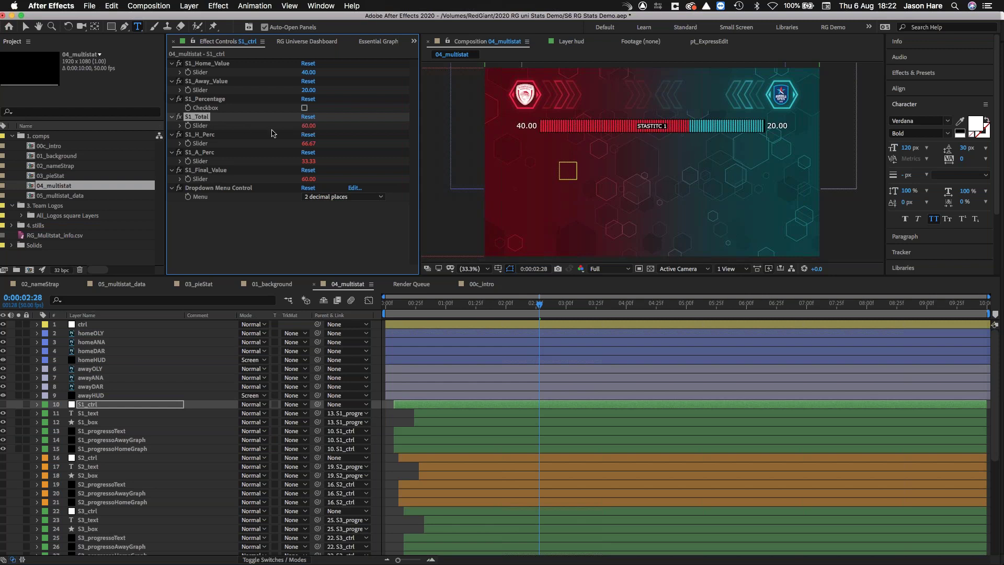
Step: Set the Dropdown Menu Control of S1_ctrl to 1 decimal place
left_click(220, 189)
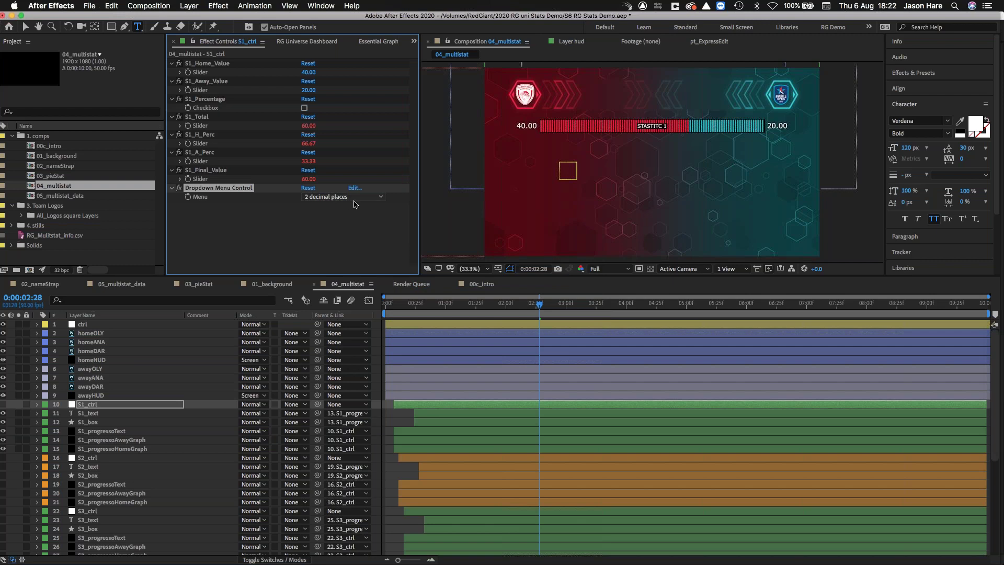
left_click(381, 197)
left_click(340, 226)
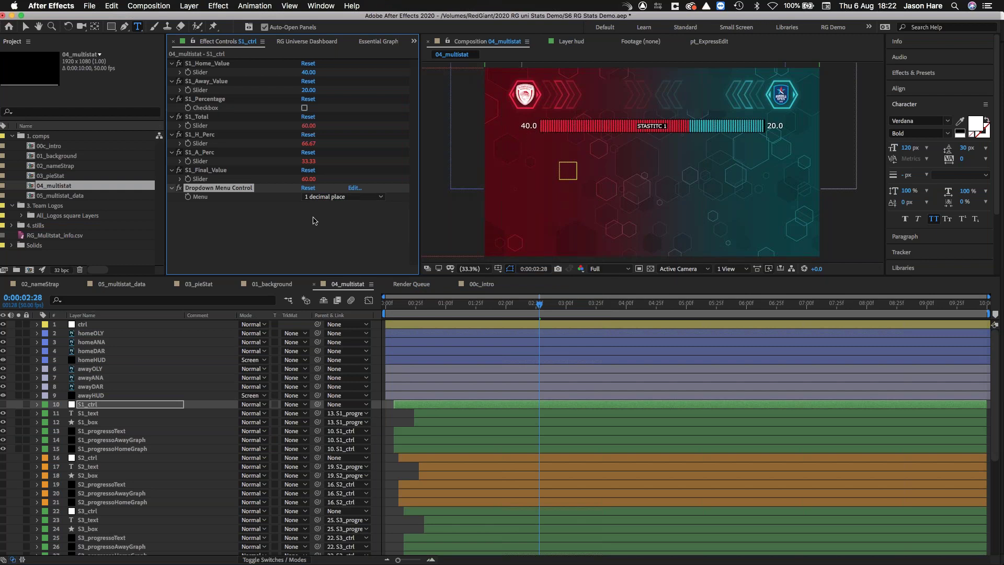
Step: Set the Dropdown Menu Control of S1_ctrl to No decimals and review its list of menu entries
left_click(381, 197)
left_click(334, 205)
left_click(354, 188)
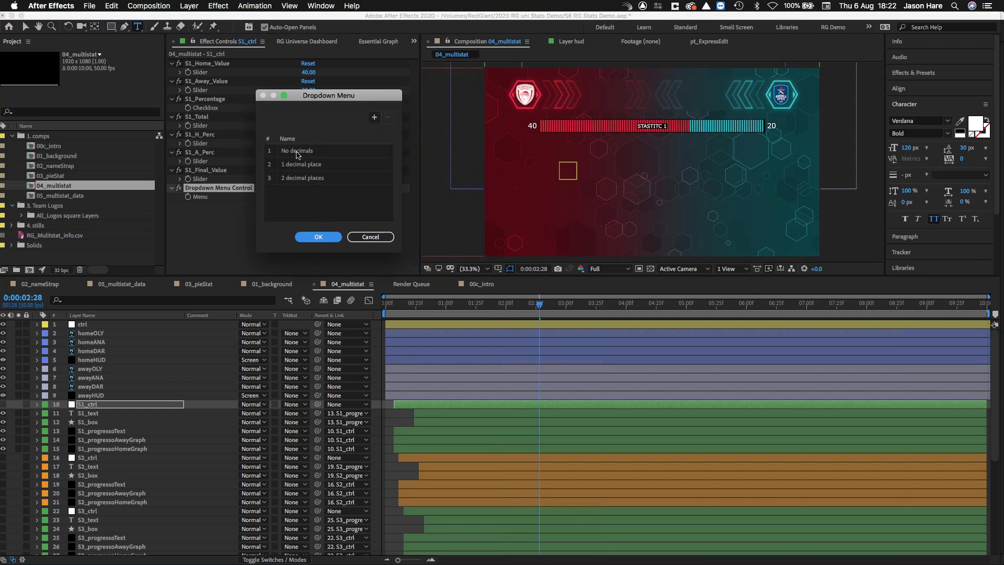
left_click(328, 240)
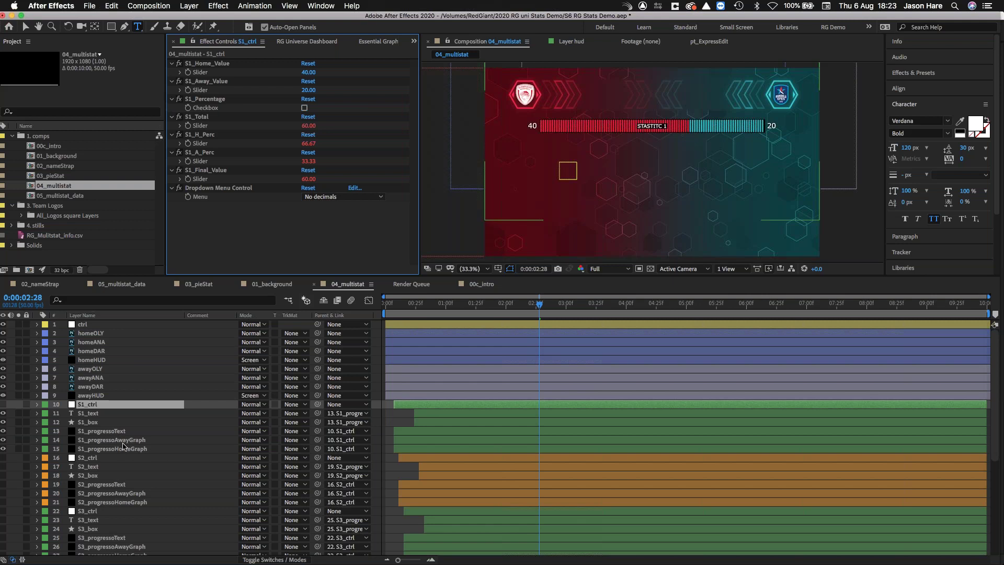
Step: Check the effect controls of S1_progressoAwayGraph, and reveal all expressions of the S1_ctrl layer
left_click(107, 441)
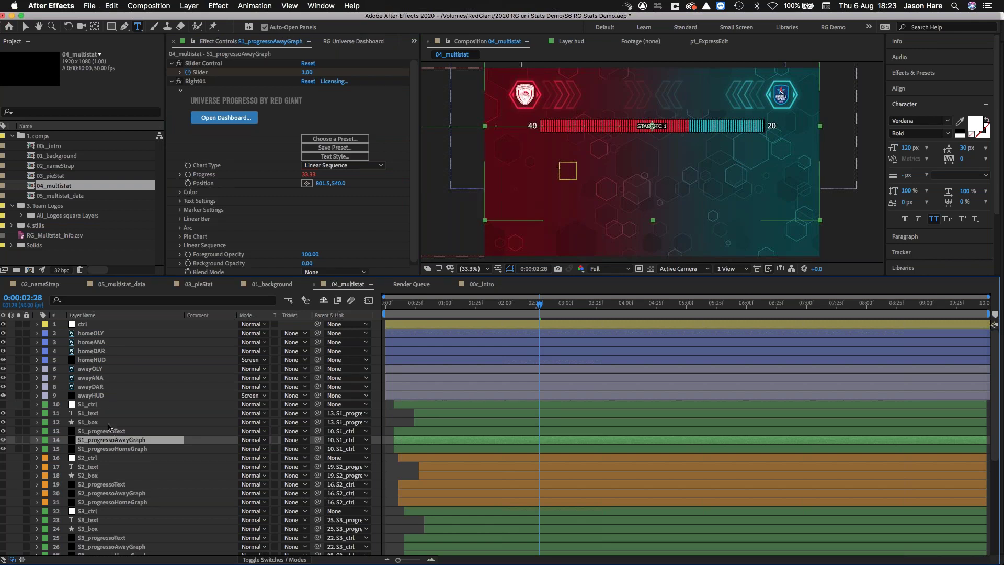
left_click(96, 405)
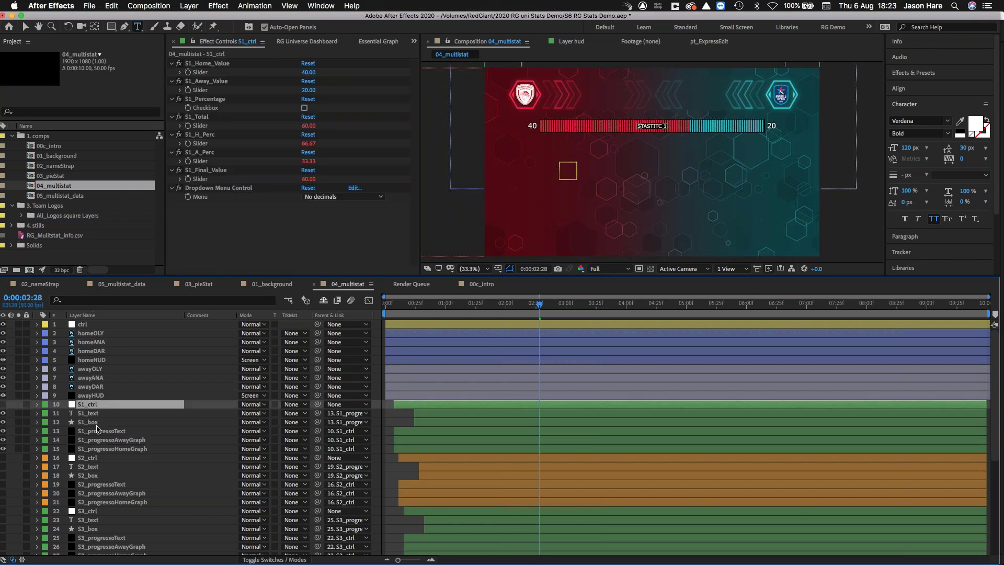
key("e")
key("e")
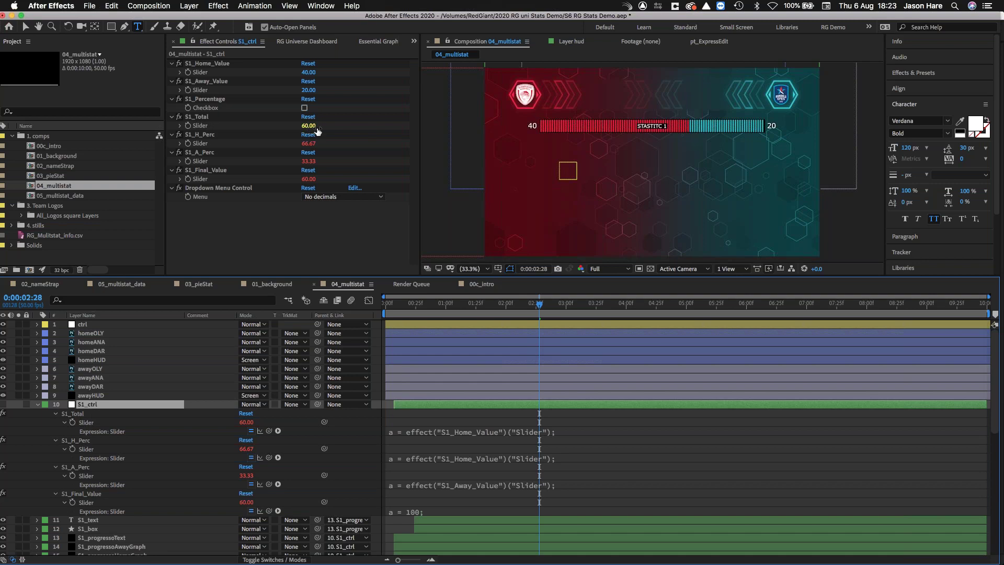
Step: Expand the S1_Total Slider expression to examine its full code, and collapse S1_Total
left_click(413, 430)
left_click(354, 445)
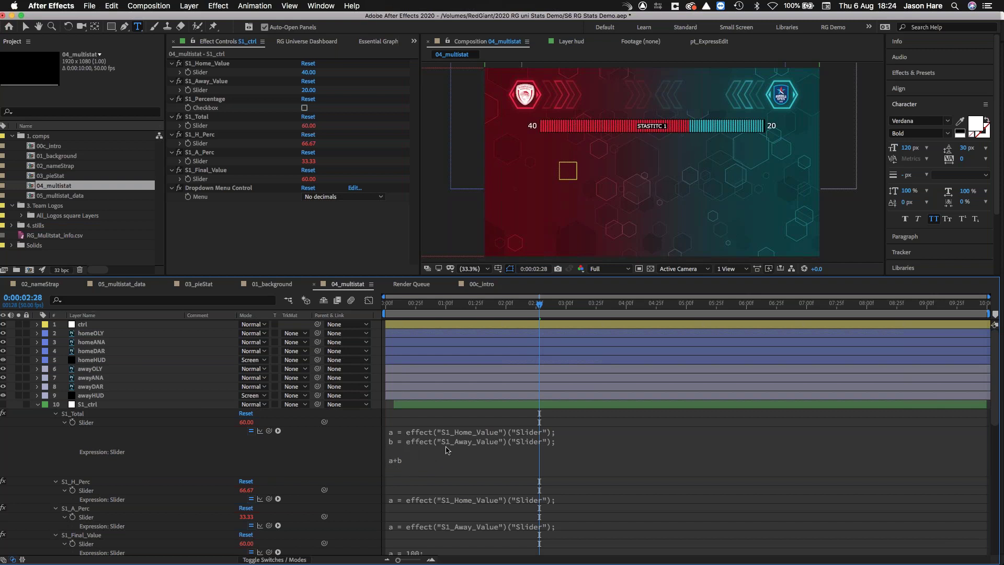
left_click(54, 413)
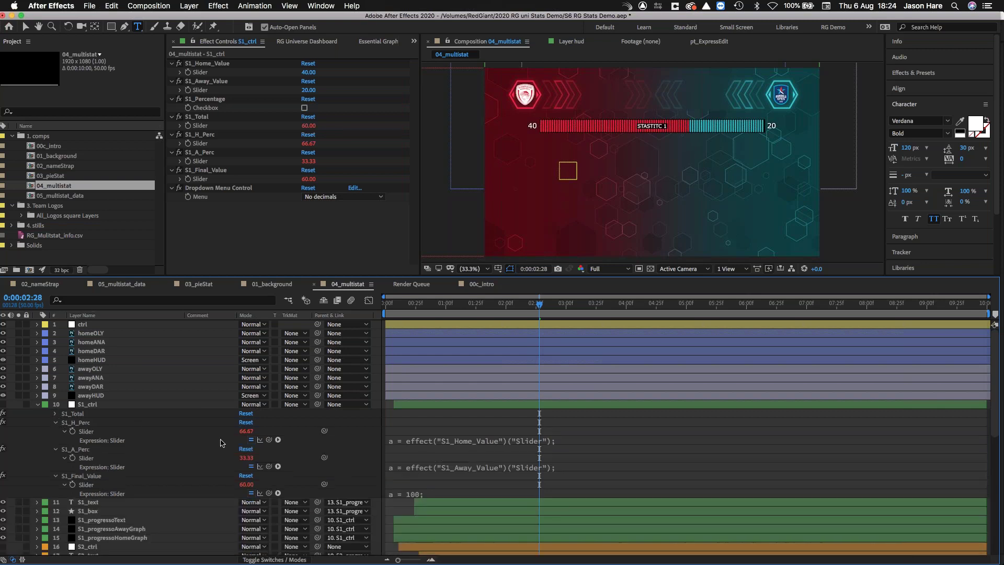
Step: Expand the S1_H_Perc and S1_A_Perc Slider expressions in turn to examine their code, collapsing each one
left_click(396, 440)
left_click(379, 464)
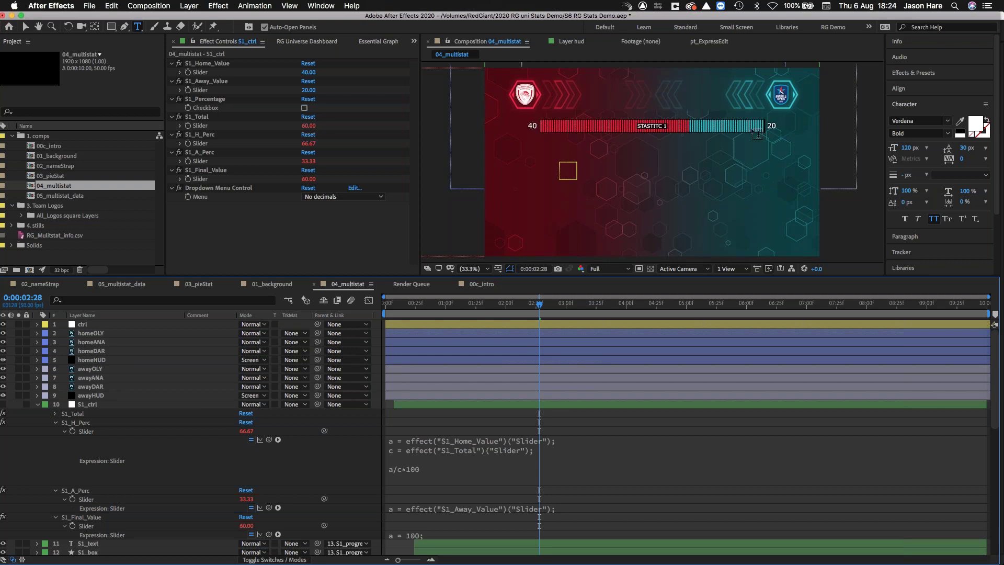
left_click(54, 423)
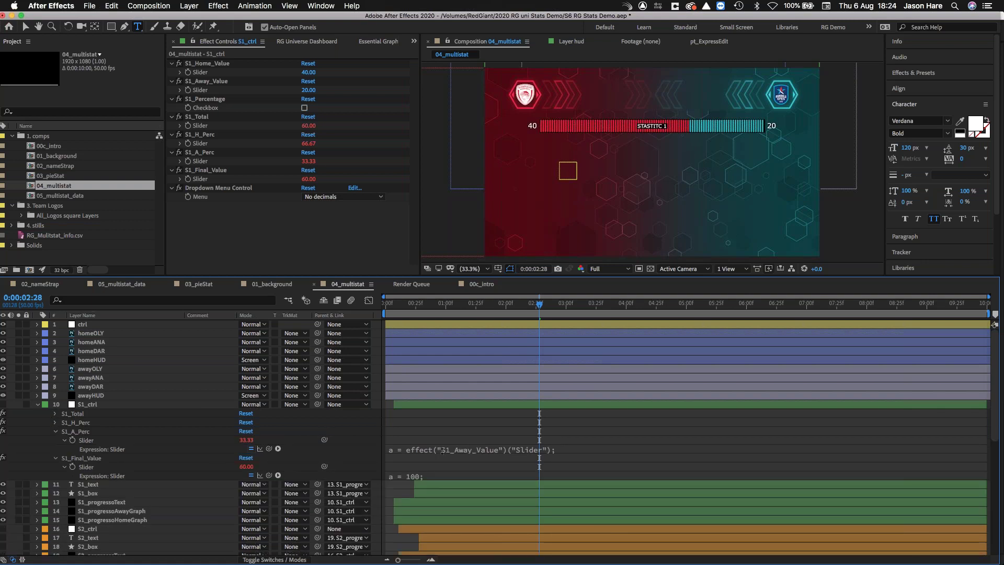
left_click(411, 452)
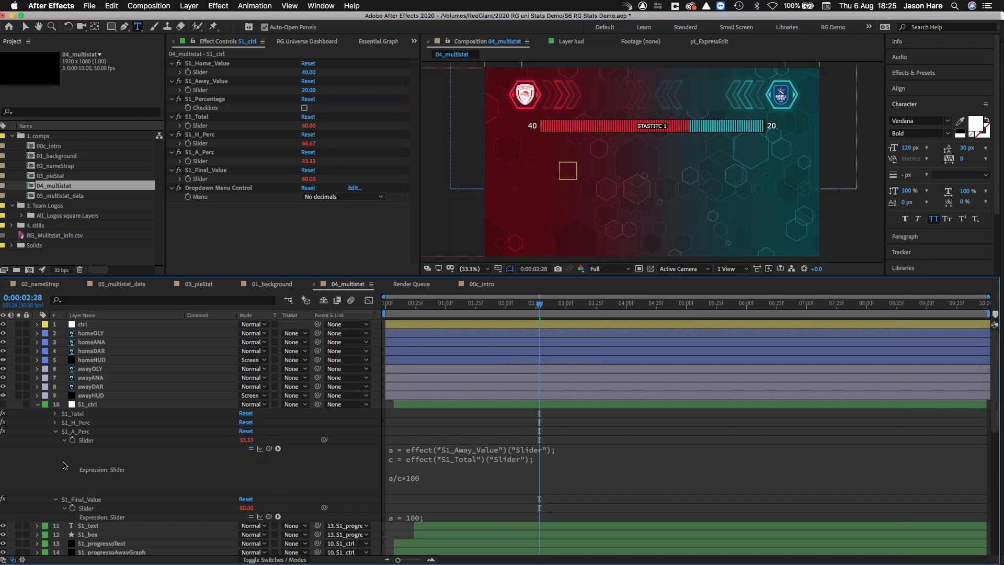
left_click(56, 432)
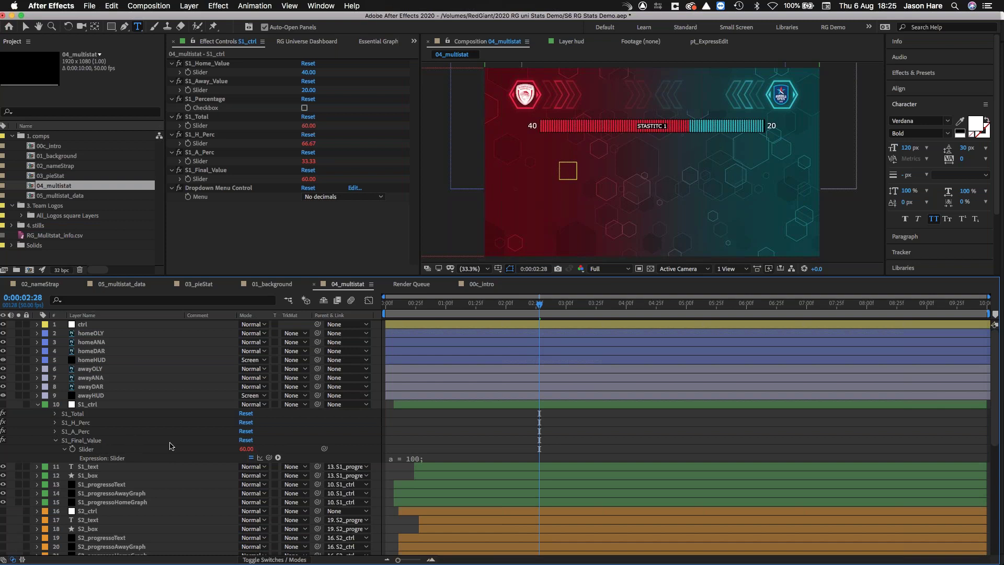
Step: Expand the S1_Final_Value Slider expression and examine its if/else code, leaving it unedited
left_click(414, 459)
left_click(404, 460)
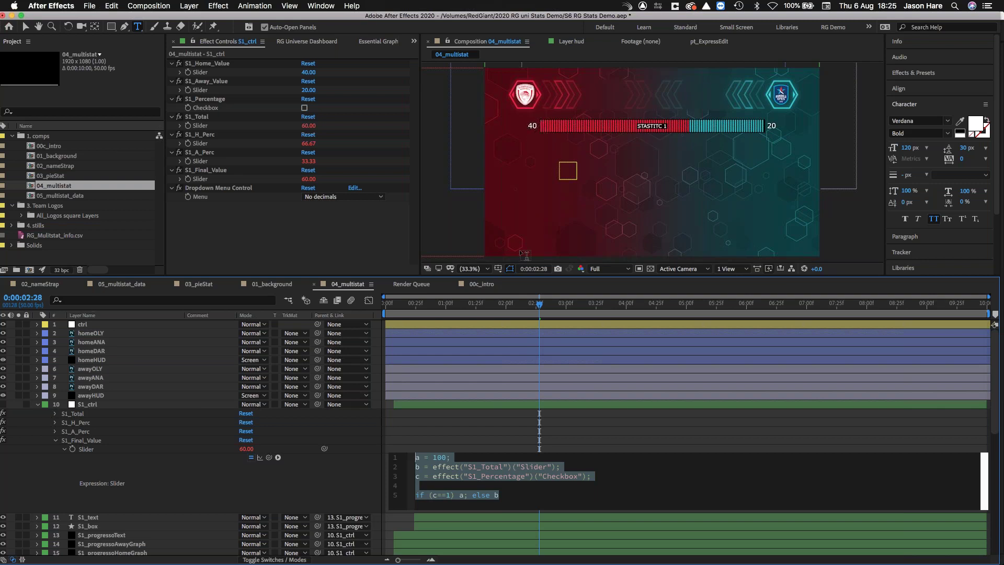
left_click(345, 479)
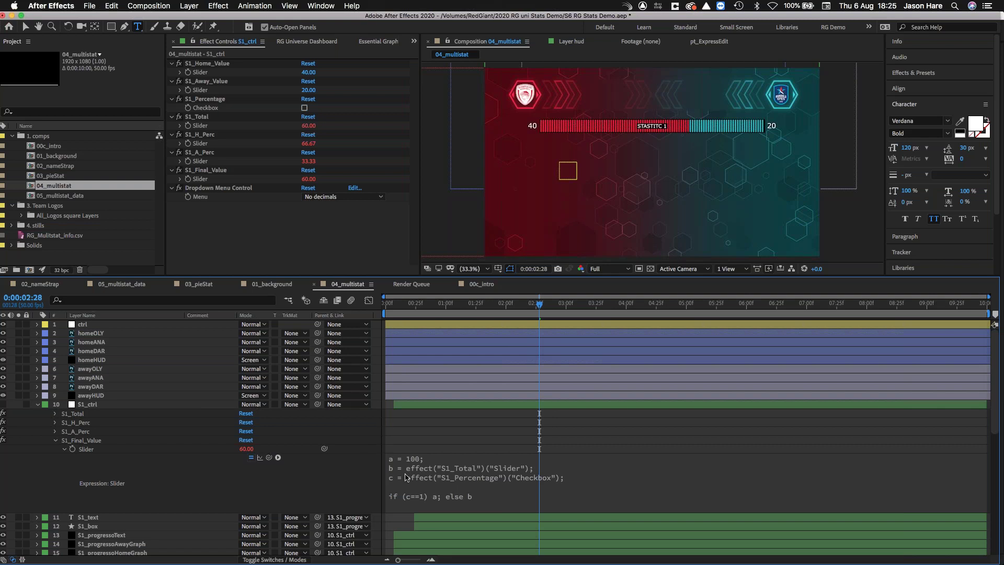
left_click(393, 459)
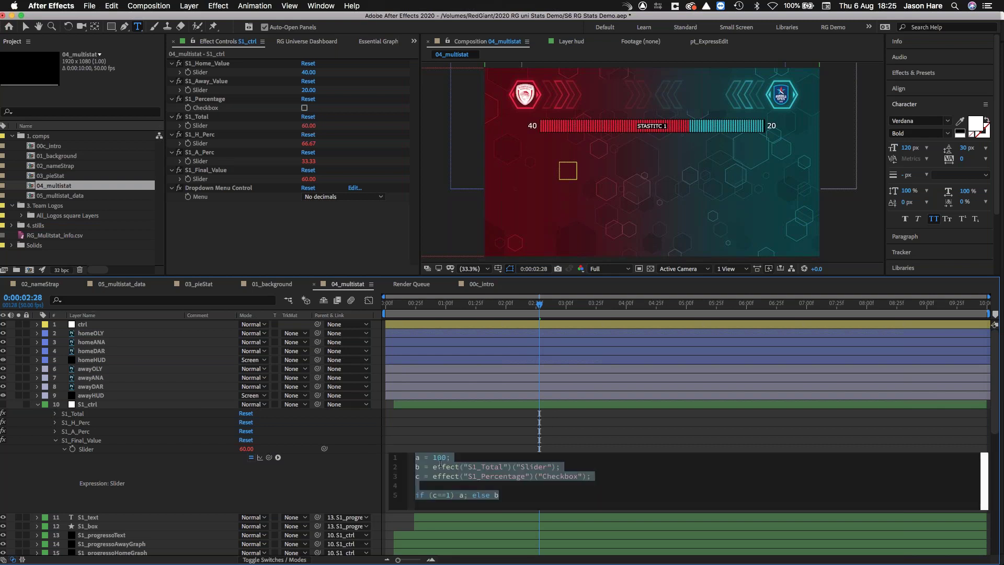
left_click(454, 457)
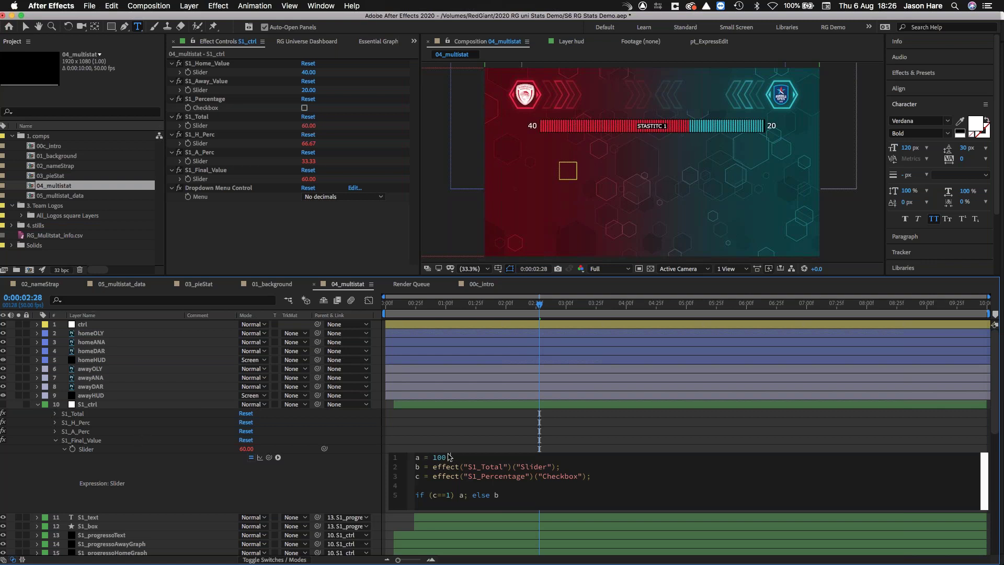
left_click(475, 495)
left_click(166, 466)
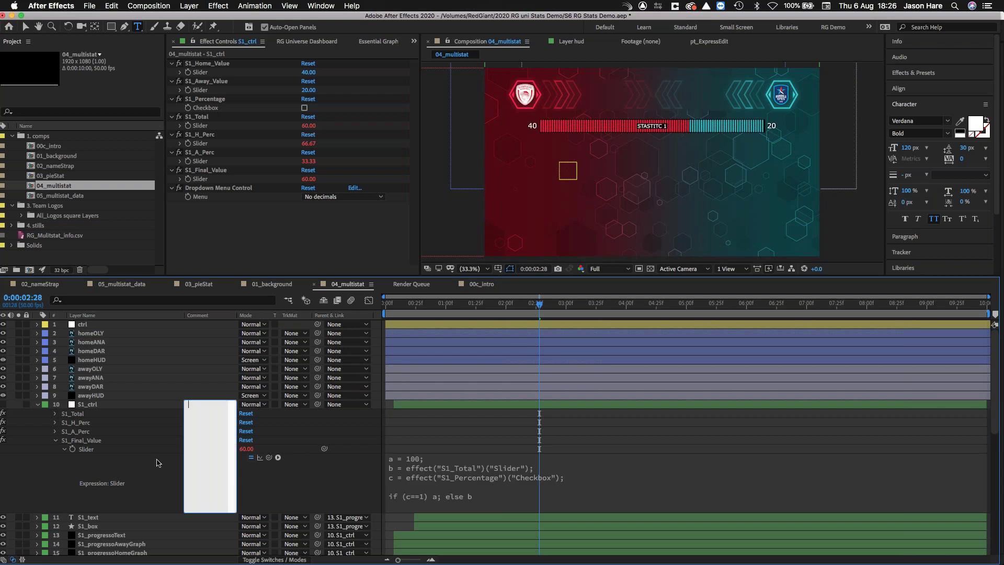
Step: Collapse the S1_ctrl layer and reveal all expressions of the S1_progressoHomeGraph layer
left_click(21, 472)
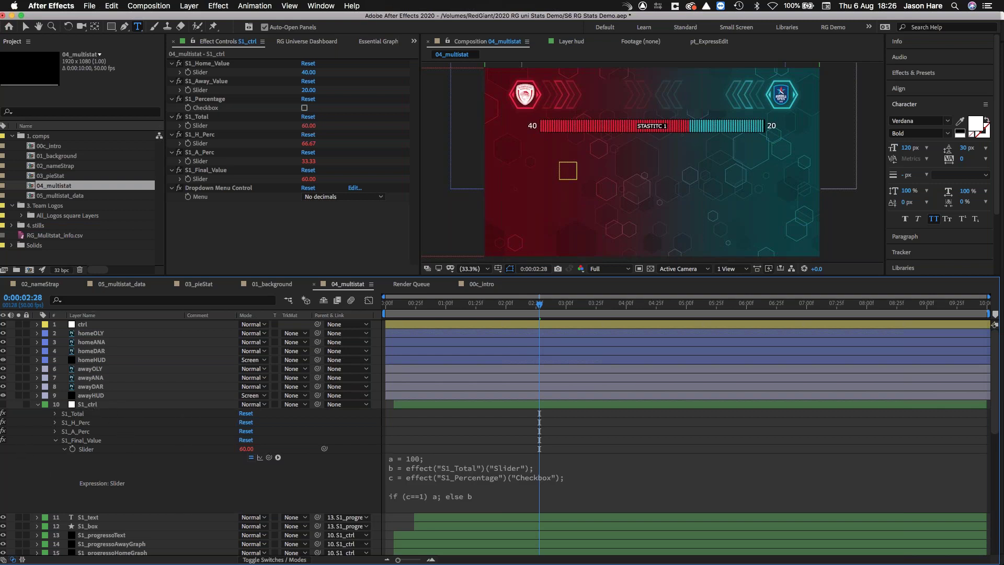
left_click(45, 404)
left_click(33, 425)
left_click(38, 404)
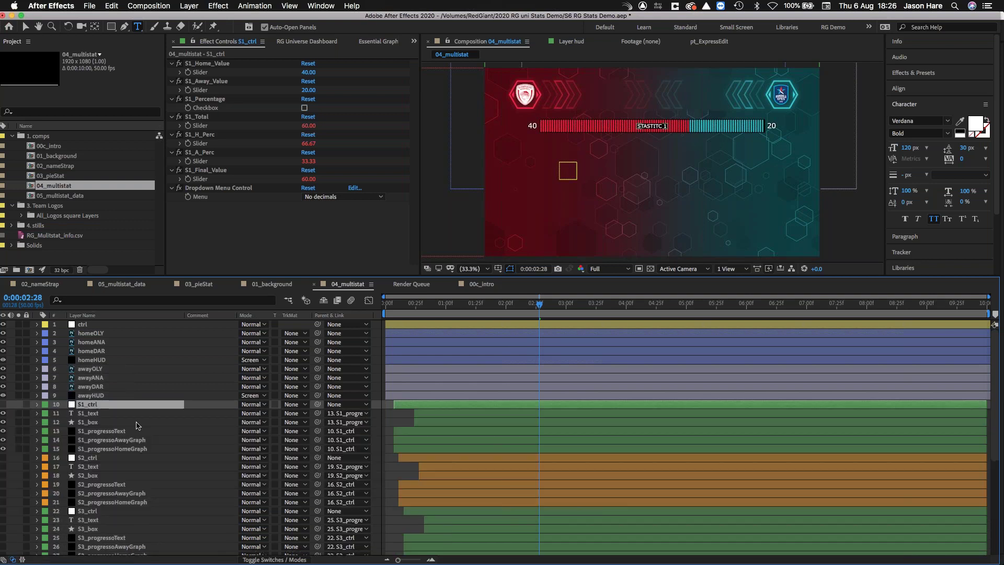
left_click(116, 449)
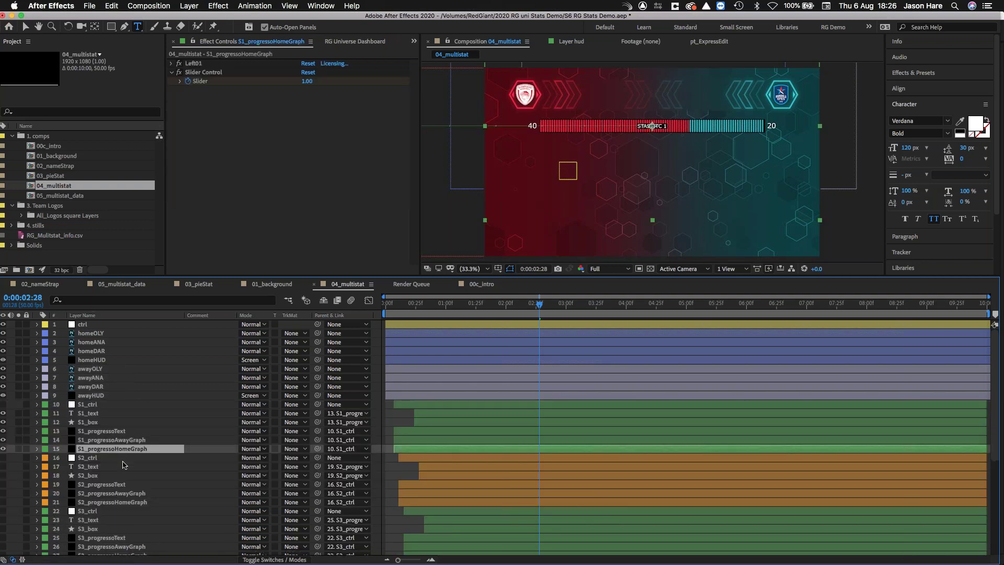
key("e")
key("e")
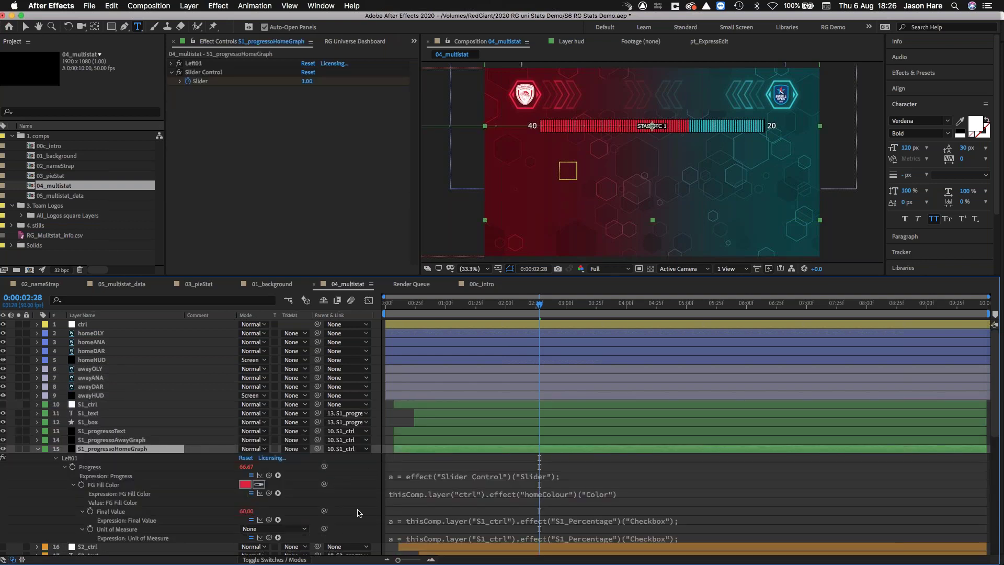
Step: Expand the home graph's Progress expression to examine its code, preview the animation at 0:00:00:48, and collapse Progress
left_click(72, 485)
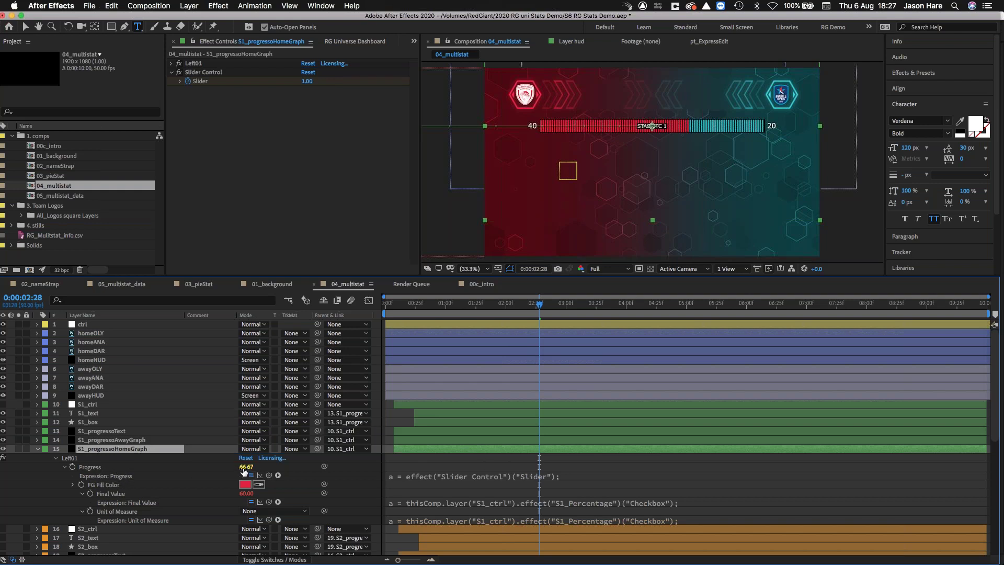
left_click(409, 475)
left_click_drag(478, 501, 427, 494)
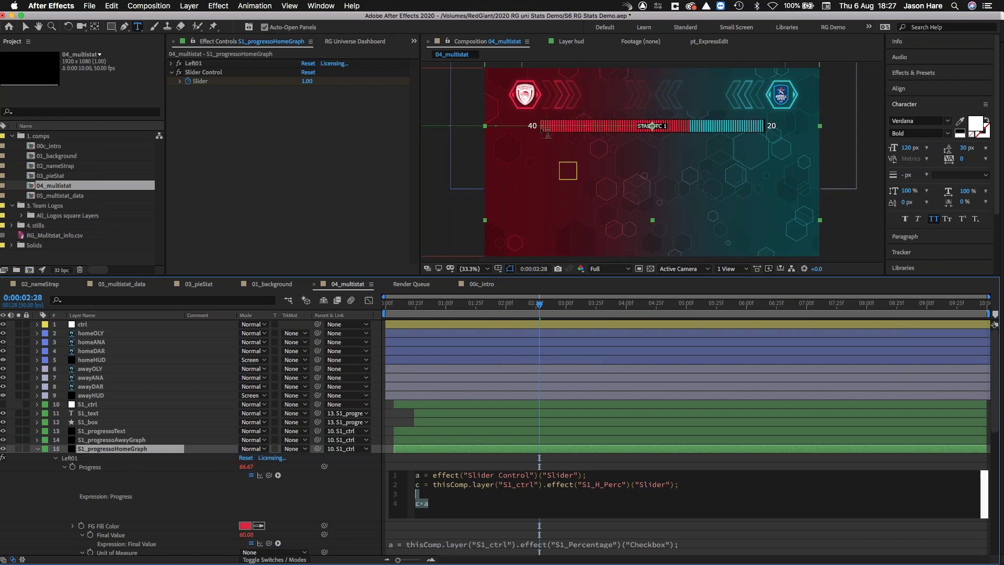
left_click(418, 484)
left_click_drag(493, 306, 444, 306)
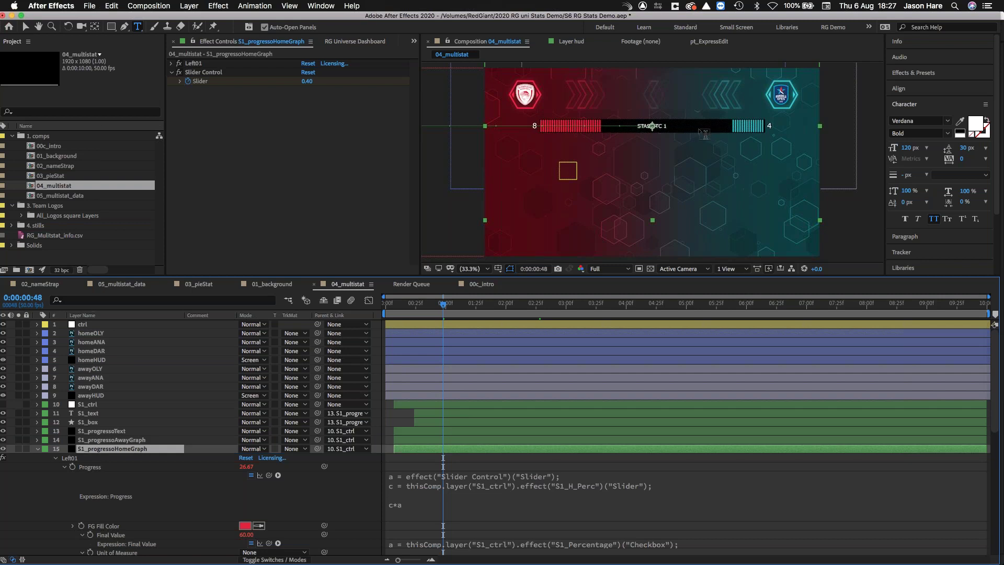
left_click(64, 467)
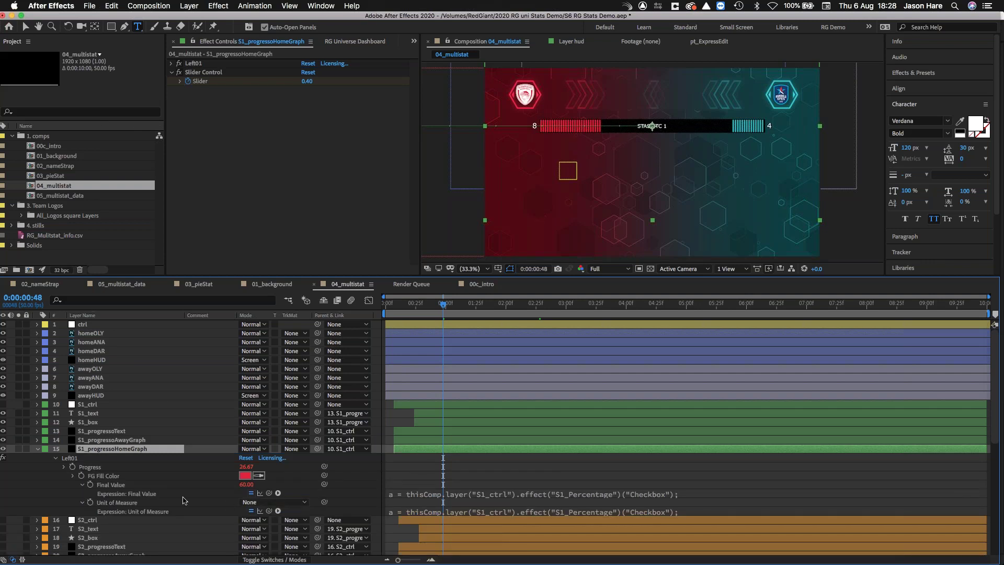
Step: Expand the home graph's Final Value expression to examine its full if/else code, leave it unedited and collapse Final Value
left_click(118, 485)
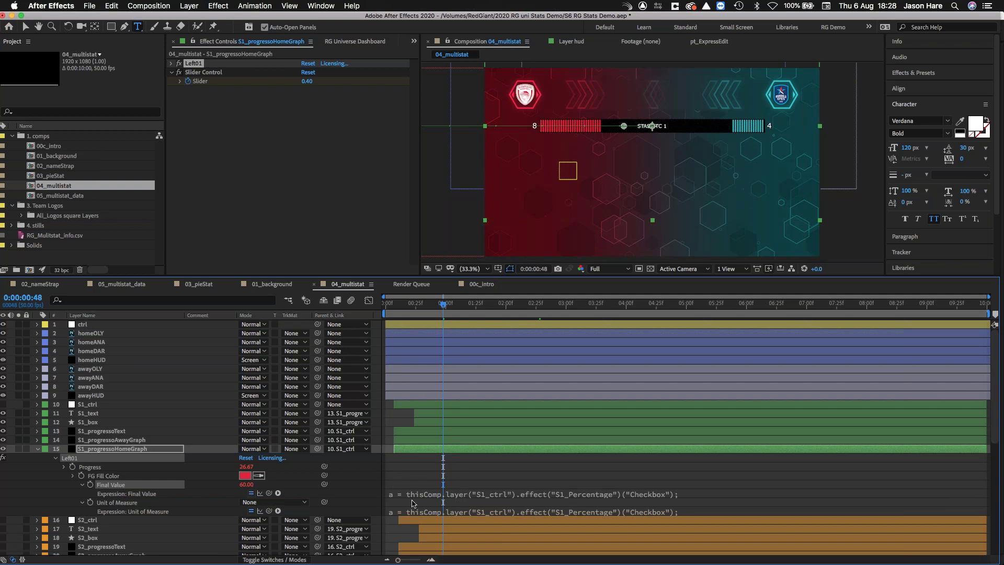
left_click(373, 496)
left_click(415, 492)
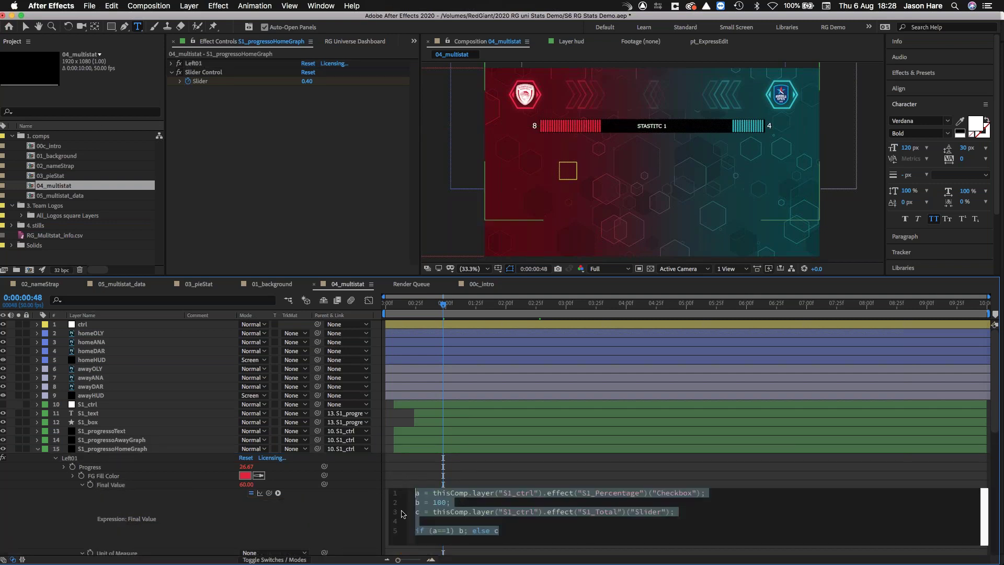
key("KP_Enter")
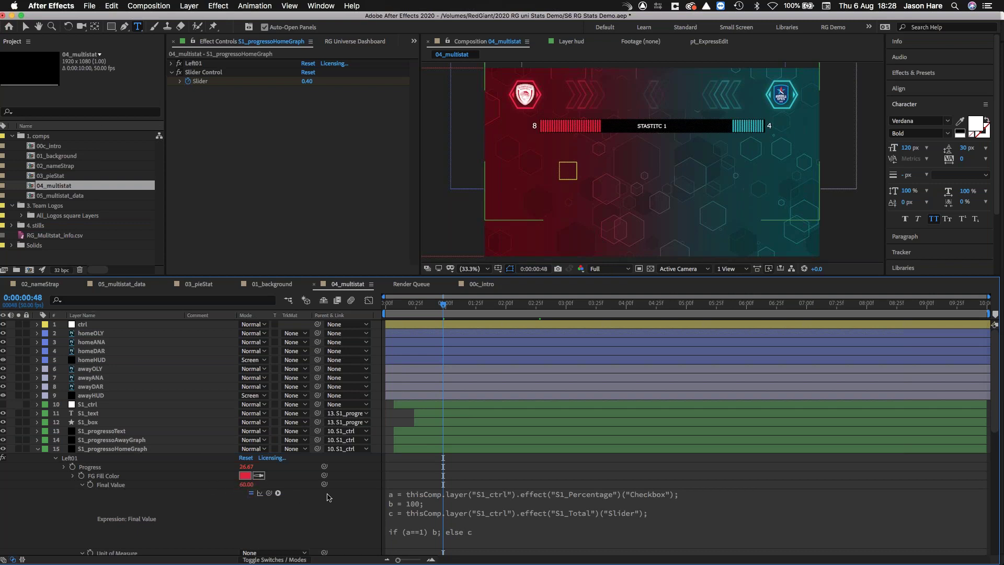
left_click(82, 486)
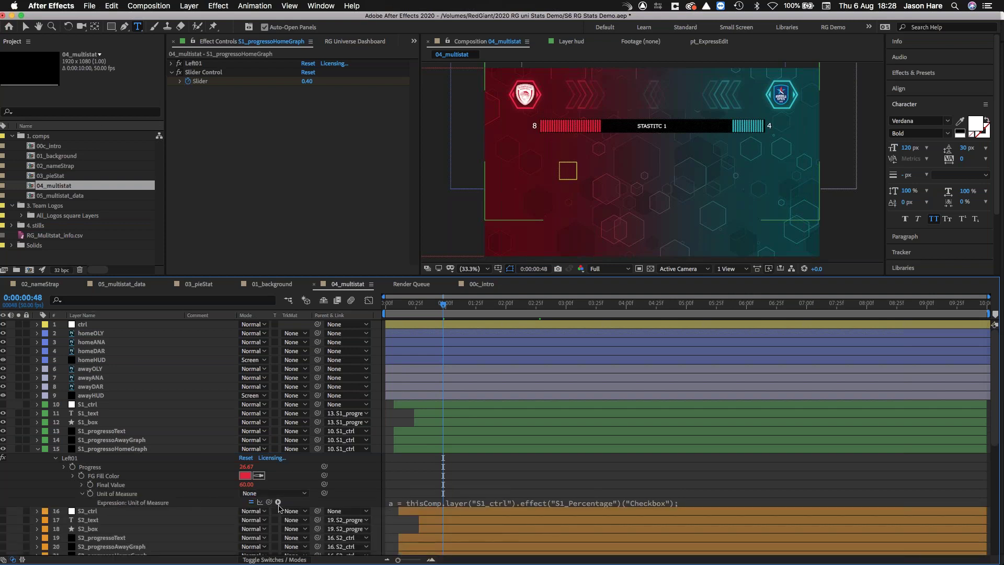
Step: Locate Unit of Measure among the Numbers options in the Text Settings of the home graph's Left01 effect
left_click(124, 494)
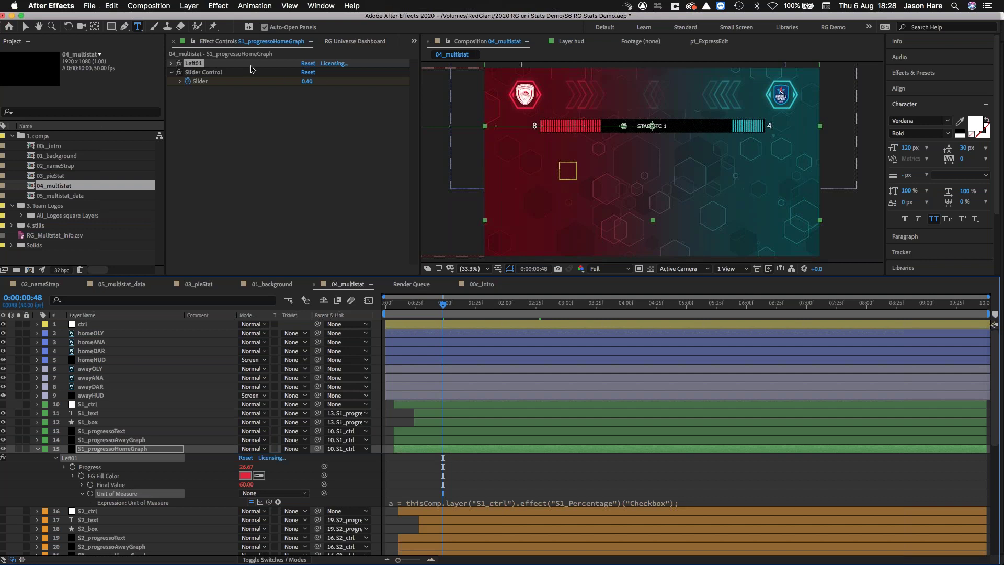
left_click(170, 64)
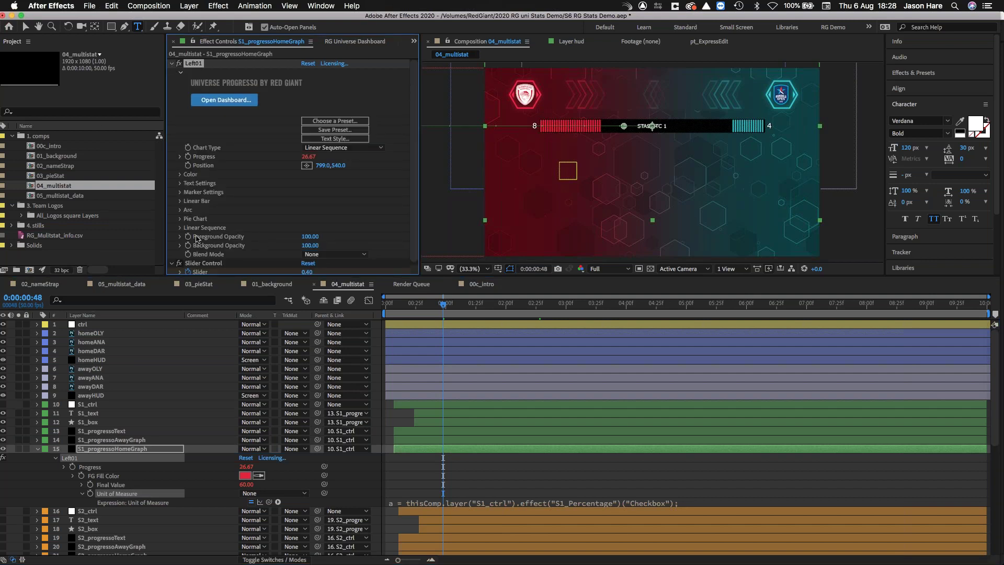
scroll(204, 236, "down", 1)
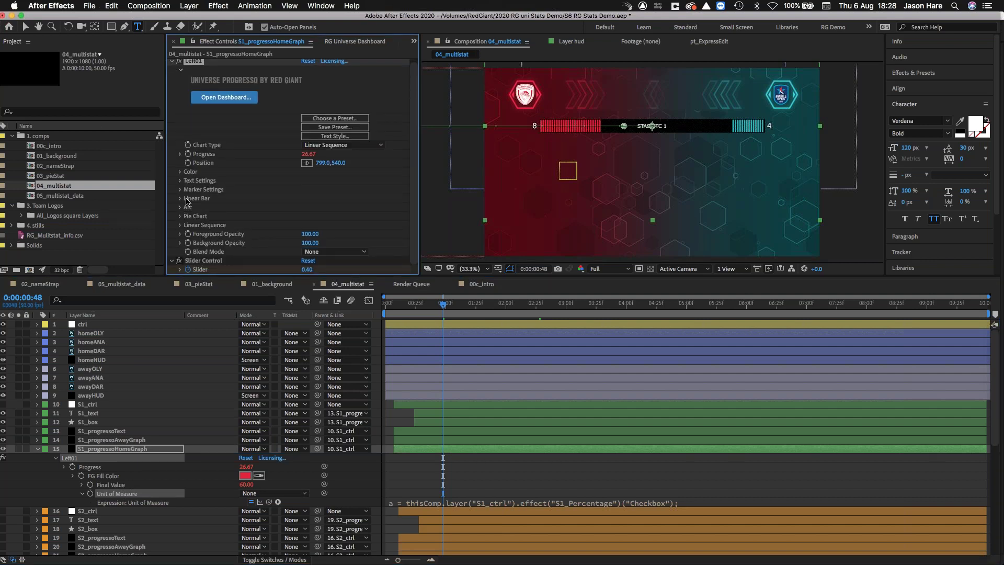
left_click(179, 181)
scroll(181, 188, "down", 3)
scroll(191, 245, "down", 3)
left_click(188, 237)
scroll(239, 245, "down", 2)
scroll(240, 241, "down", 2)
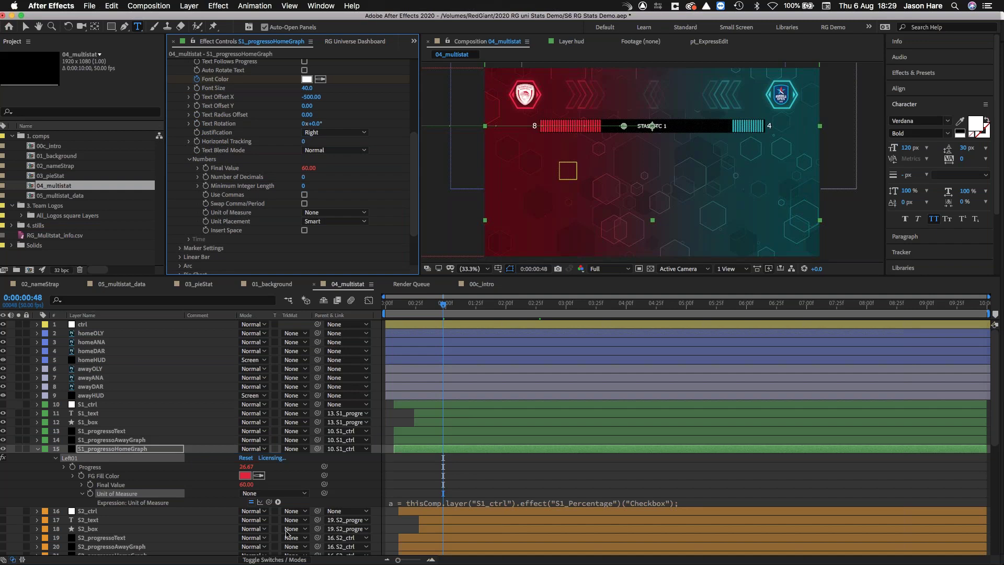
Step: Expand the home graph's Unit of Measure expression and compare its if/else values with the available unit options, keeping None
left_click(426, 500)
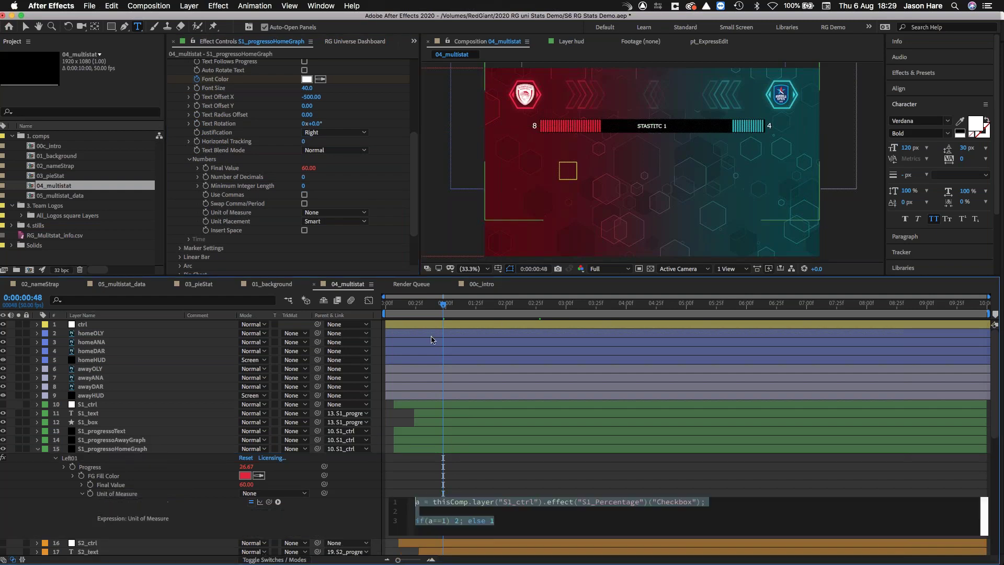
left_click(323, 214)
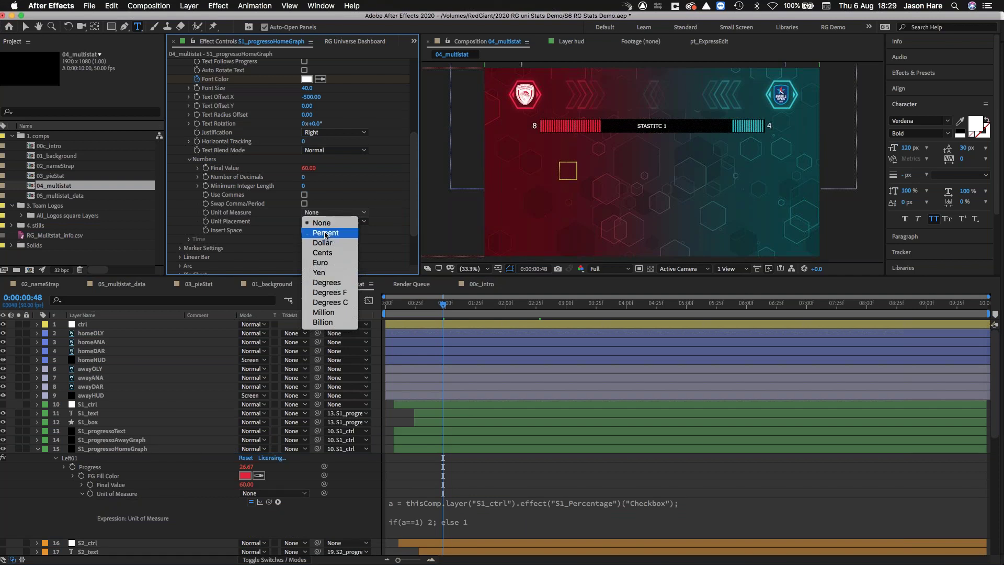
left_click(351, 514)
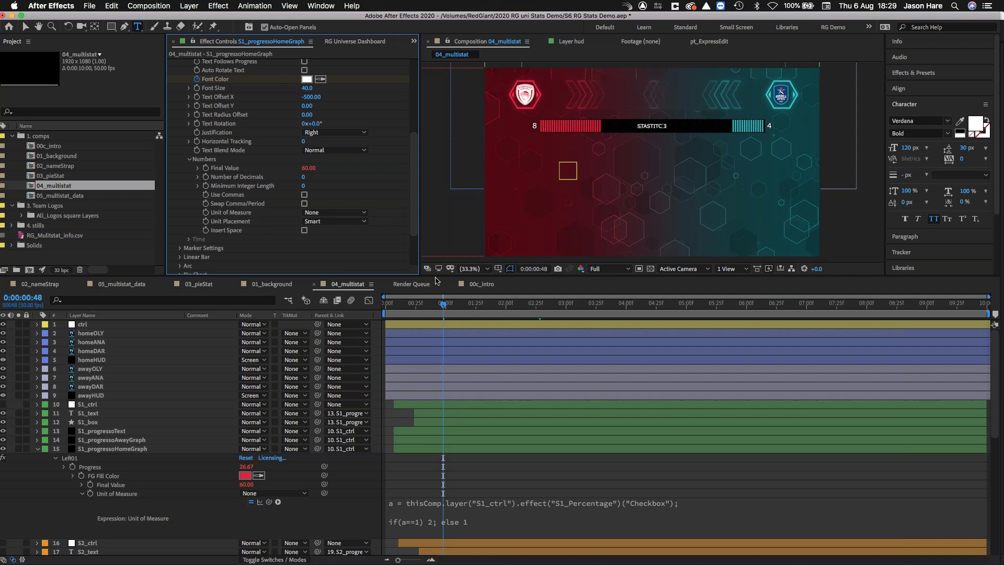
left_click(363, 215)
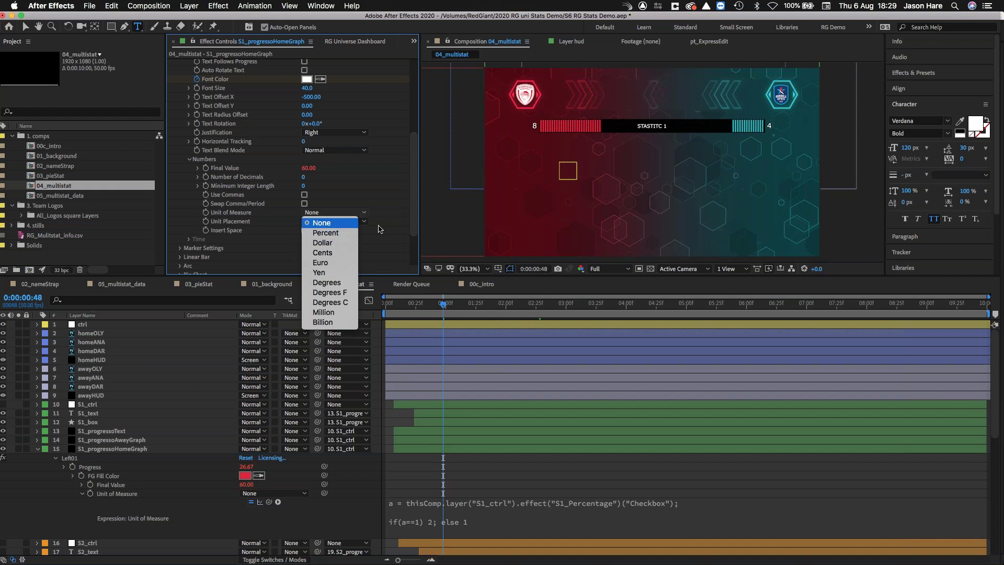
left_click(335, 519)
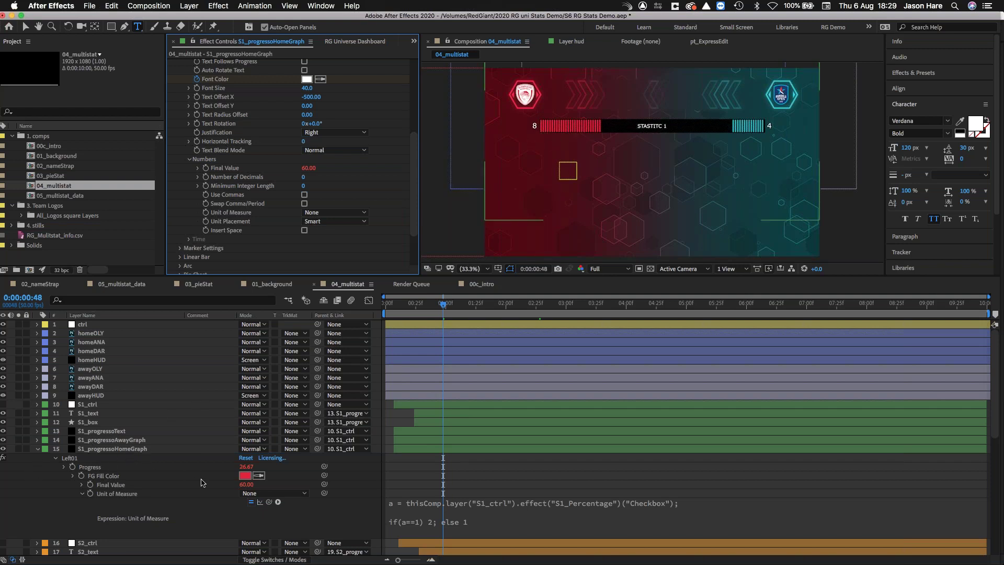
Step: Collapse S1_progressoHomeGraph, reveal the S1_progressoAwayGraph expressions, examine the full Progress code, and collapse the away graph layer
left_click(36, 449)
left_click(96, 442)
key("e")
key("e")
key("e")
key("e")
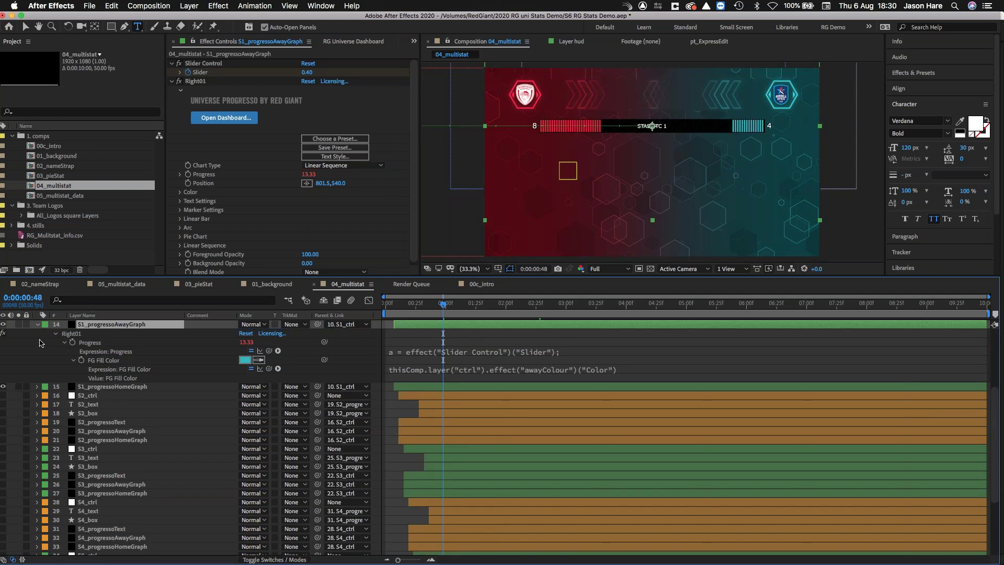
left_click(408, 350)
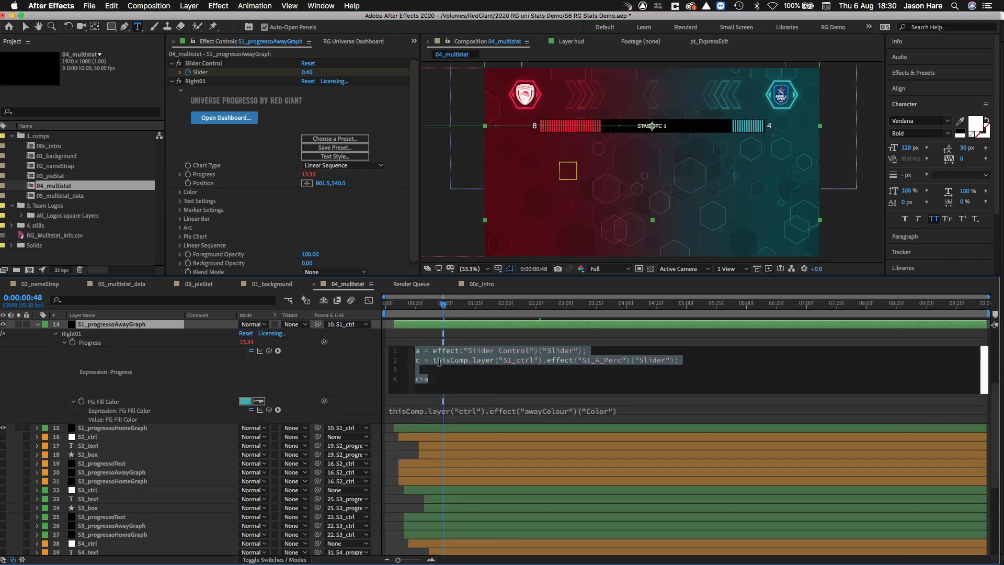
scroll(38, 439, "up", 5)
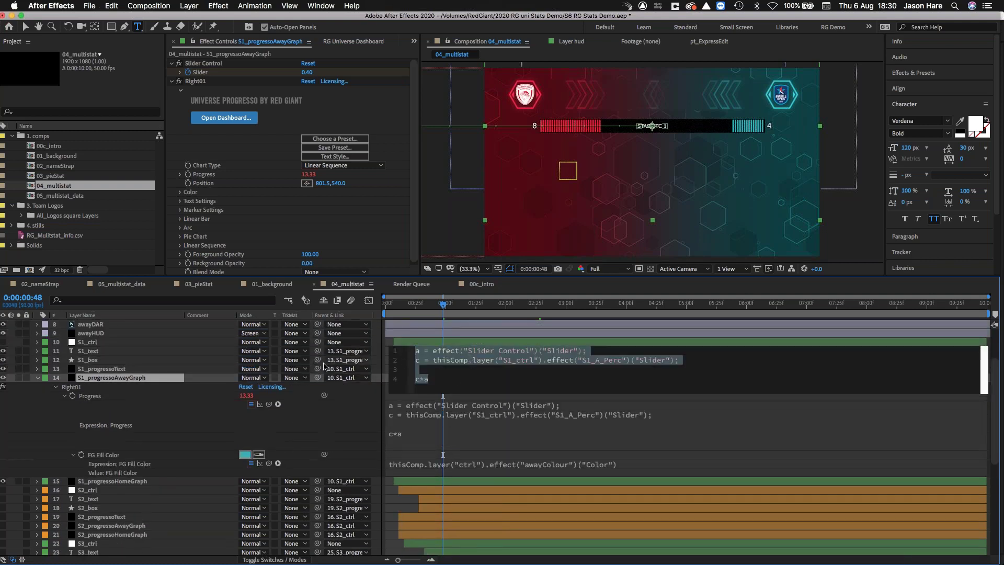
left_click(36, 433)
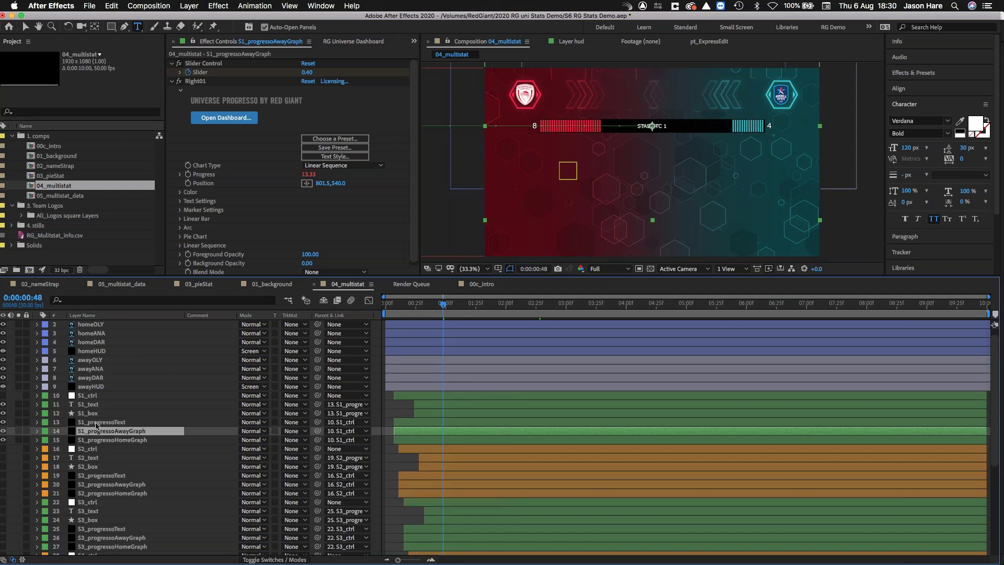
Step: Reveal all expressions of the S1_progressoText layer and collapse its rightText01 effect to focus on Left01
left_click(102, 422)
key("e")
key("e")
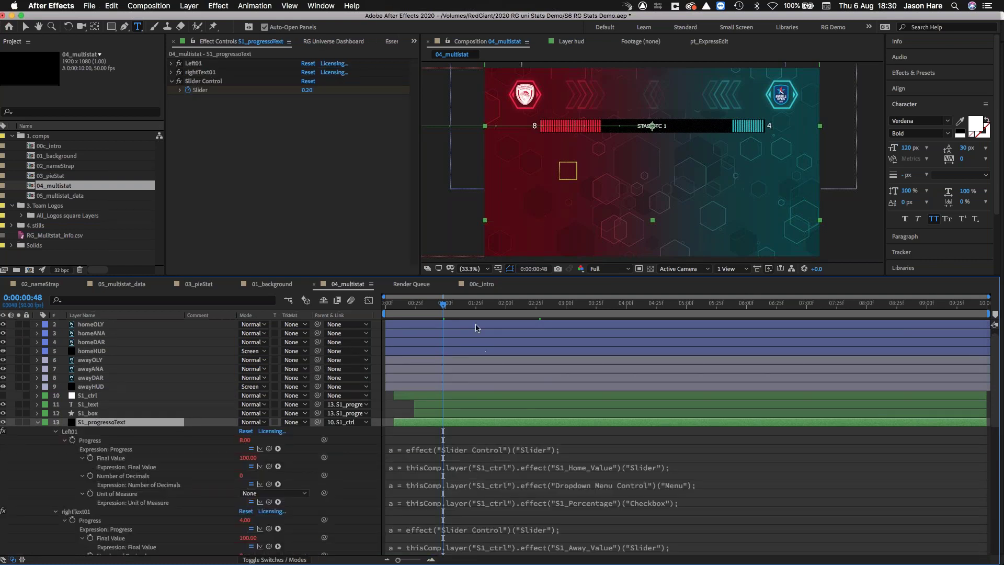
scroll(470, 390, "down", 4)
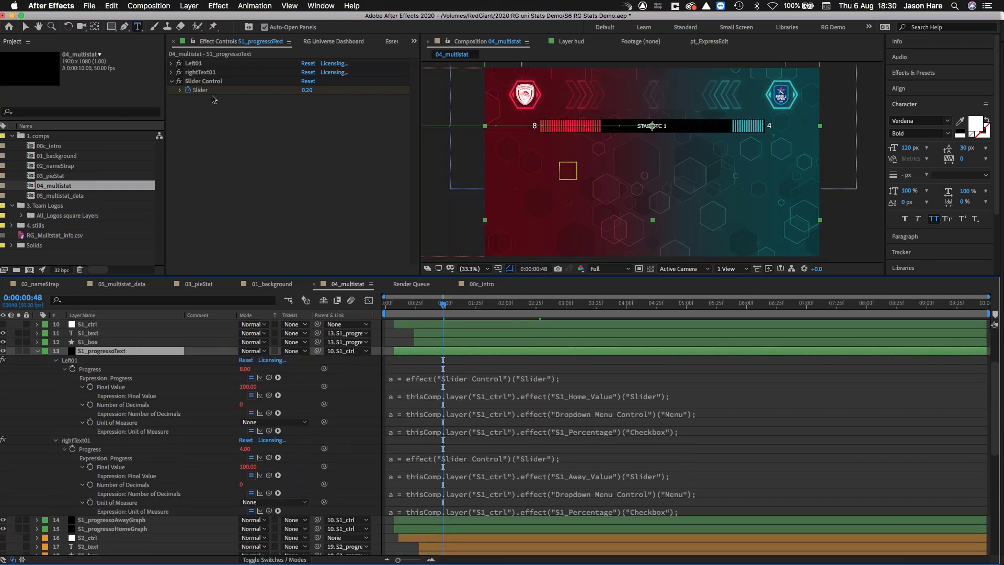
left_click(58, 441)
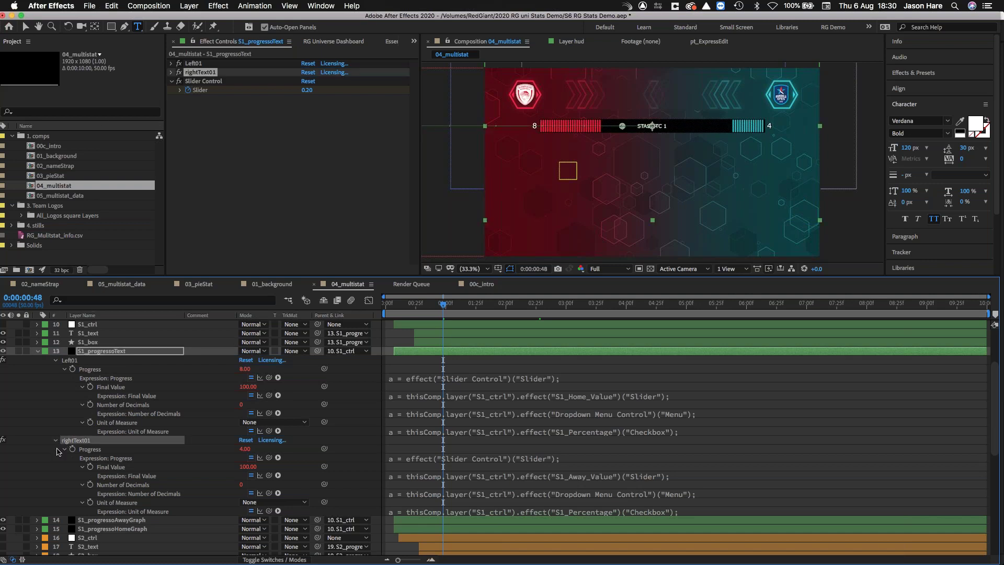
left_click(55, 442)
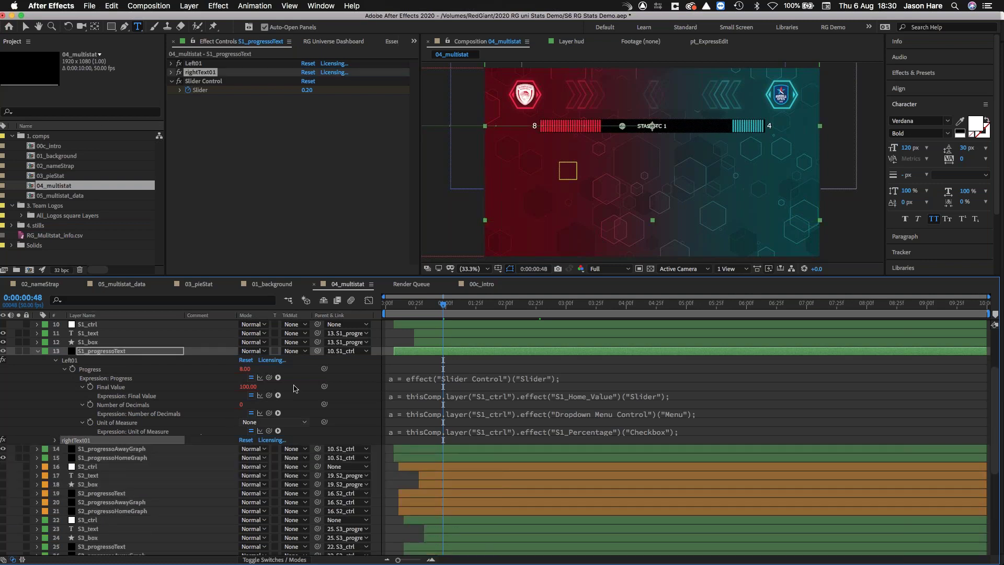
Step: Expand the Left01 effect settings of S1_progressoText and its full Progress expression to examine the code
left_click(170, 64)
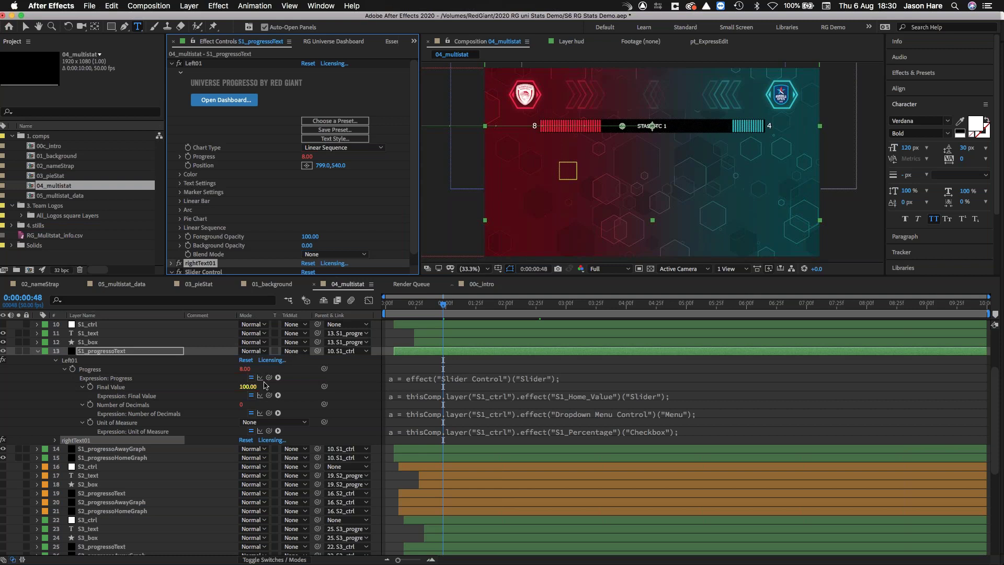
left_click(408, 379)
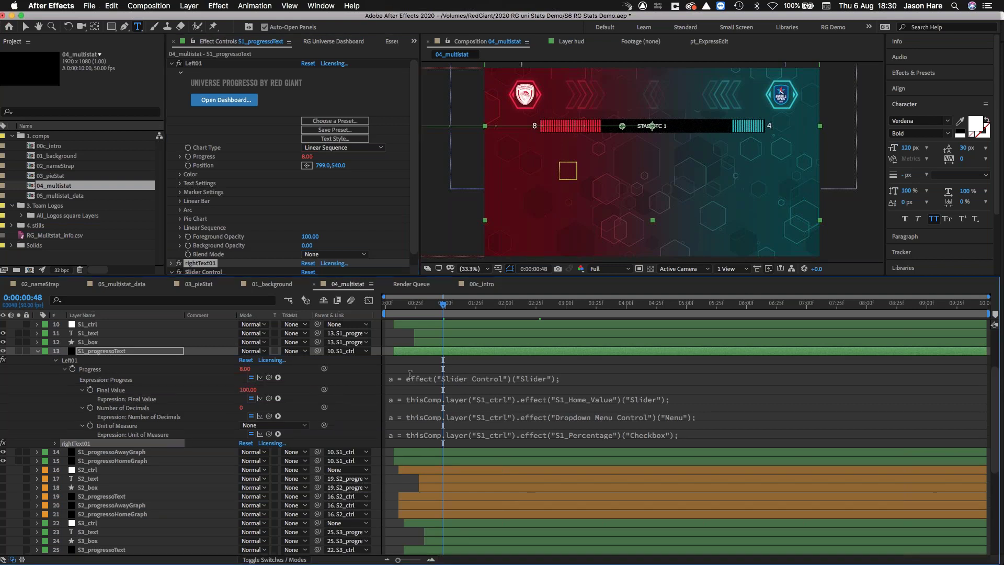
left_click(417, 390)
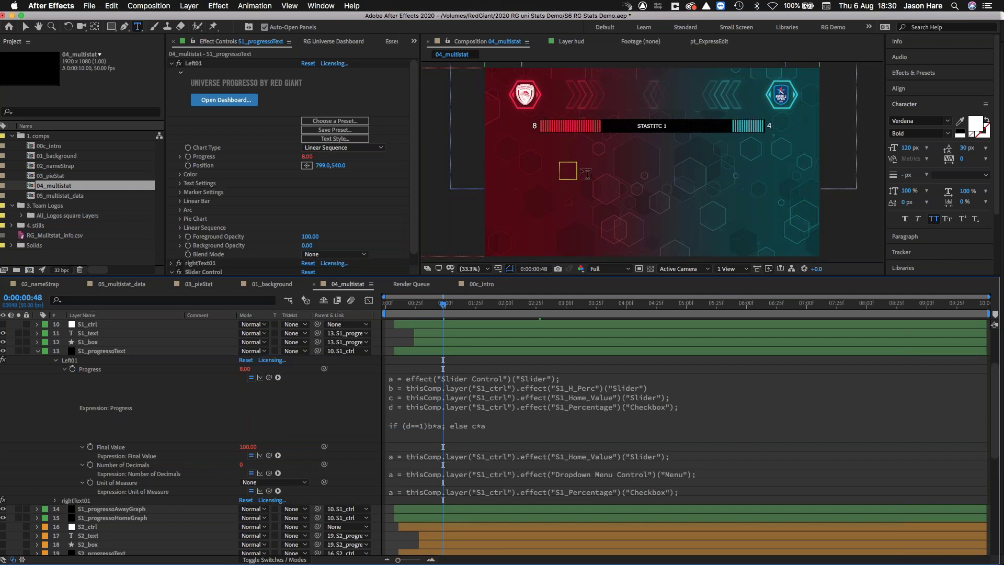
Step: Go to 0:00:03:43 in the timeline and check the S1_ctrl effect controls against the Left01 Progress expression
left_click(618, 304)
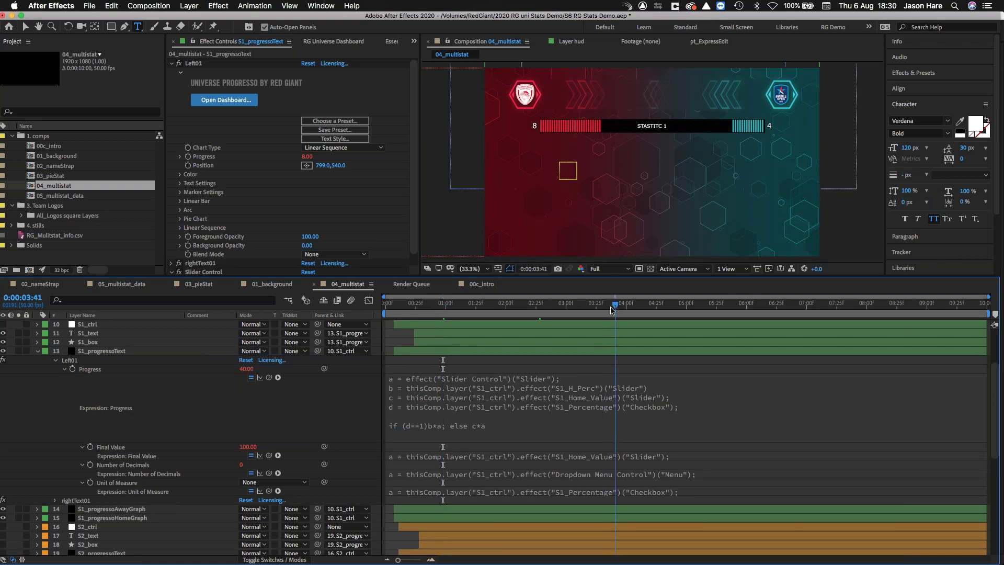
left_click(83, 325)
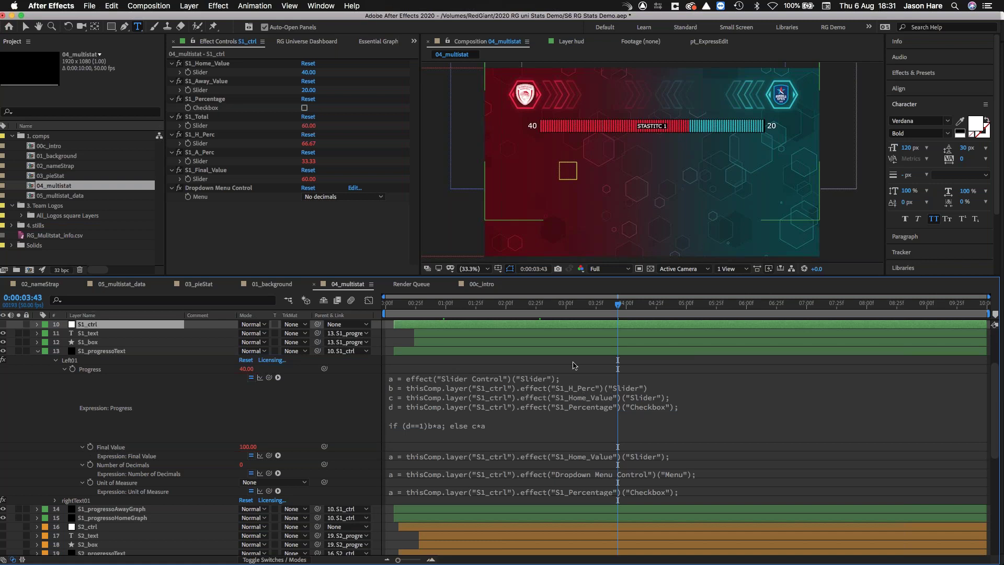
left_click(311, 143)
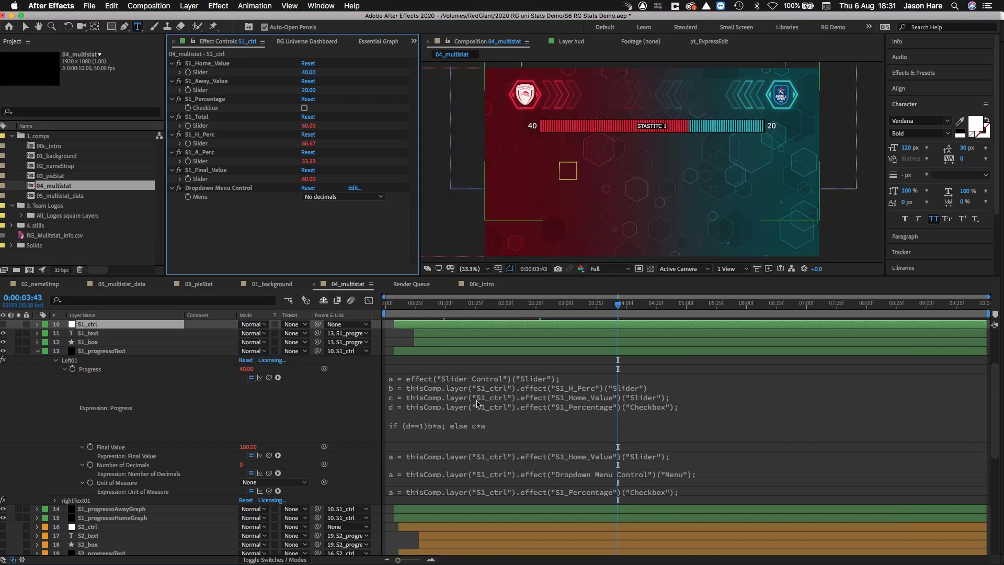
Step: Add the missing semicolon after the S1_H_Perc slider reference in line b of the Left01 Progress expression
left_click(649, 387)
left_click(679, 387)
type(";")
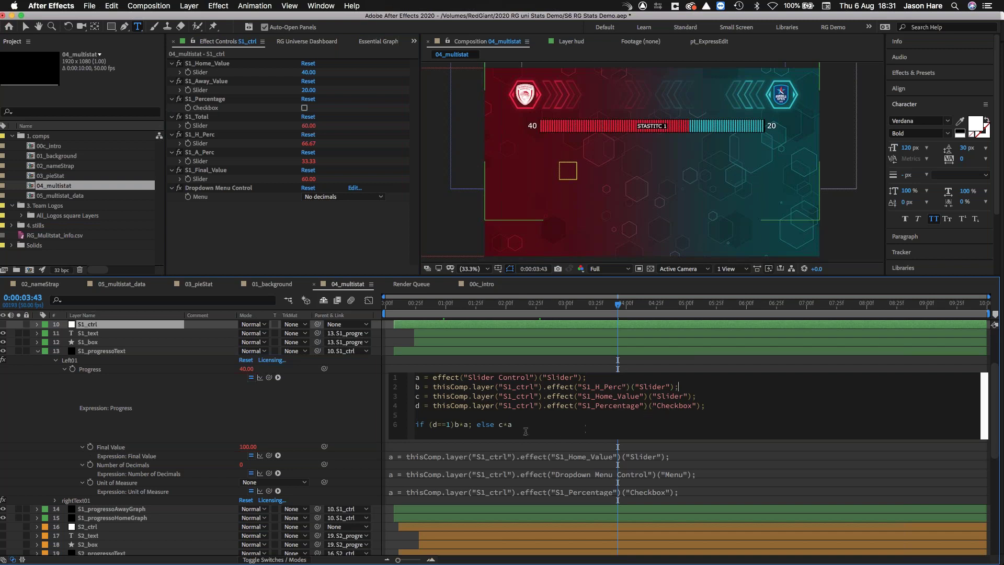
left_click(324, 418)
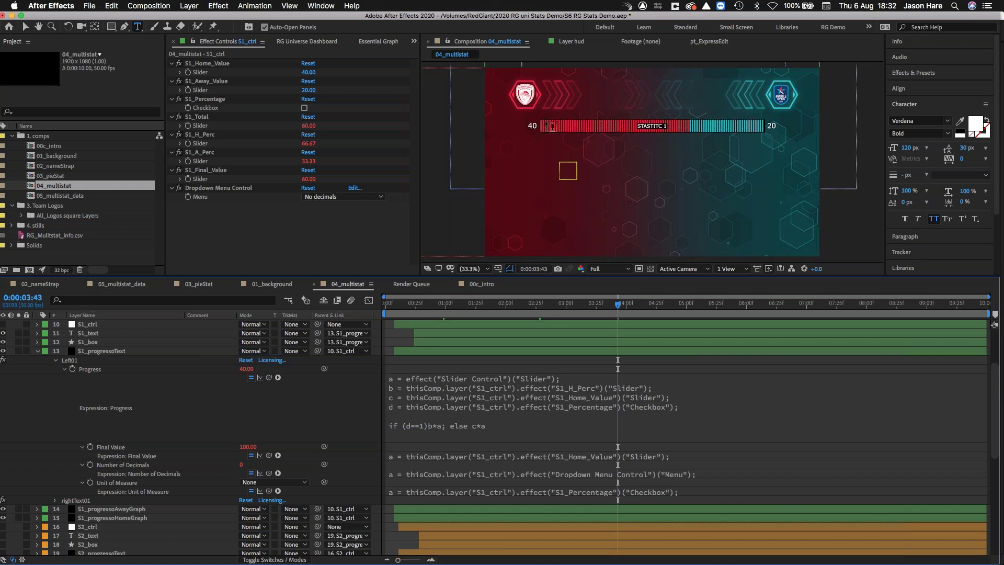
Step: Enable the S1_Percentage checkbox in the S1_ctrl effect controls to switch the graph values to percentages
left_click(304, 109)
left_click(304, 109)
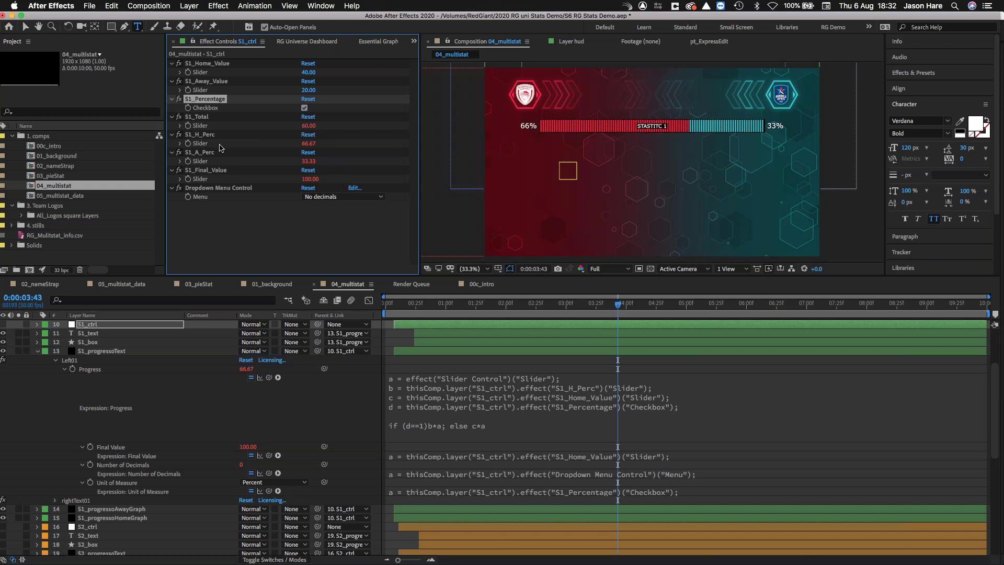
left_click(795, 141)
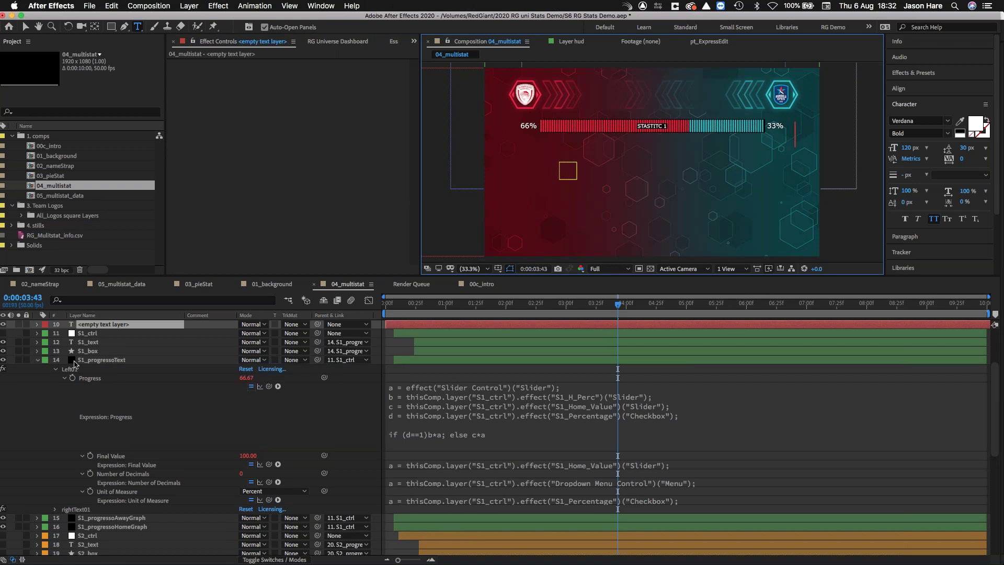
left_click(88, 334)
left_click(97, 325)
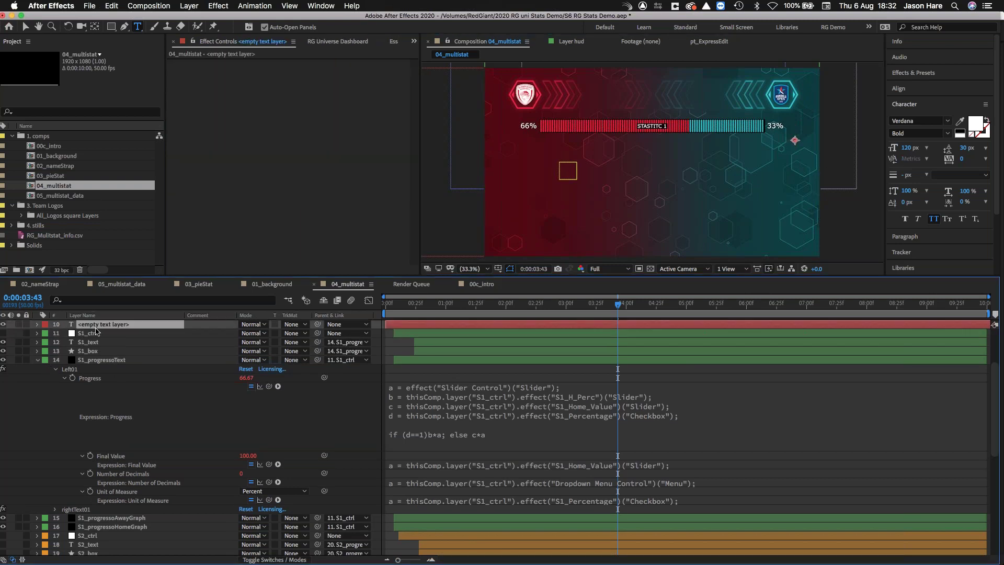
key("Delete")
Step: Select the S1_ctrl layer and set its Dropdown Menu Control to 1 decimal place
left_click(95, 325)
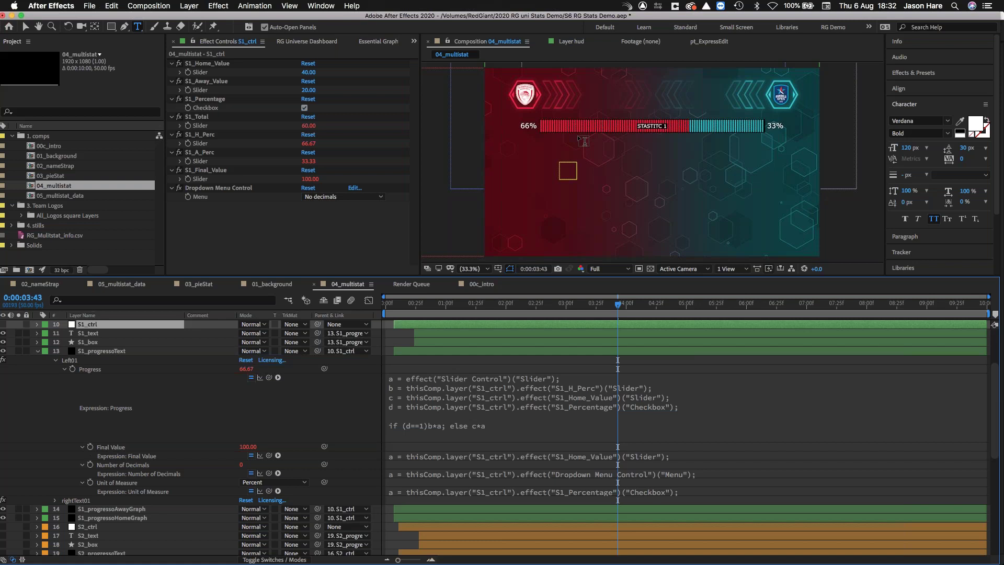
left_click(382, 198)
left_click(363, 211)
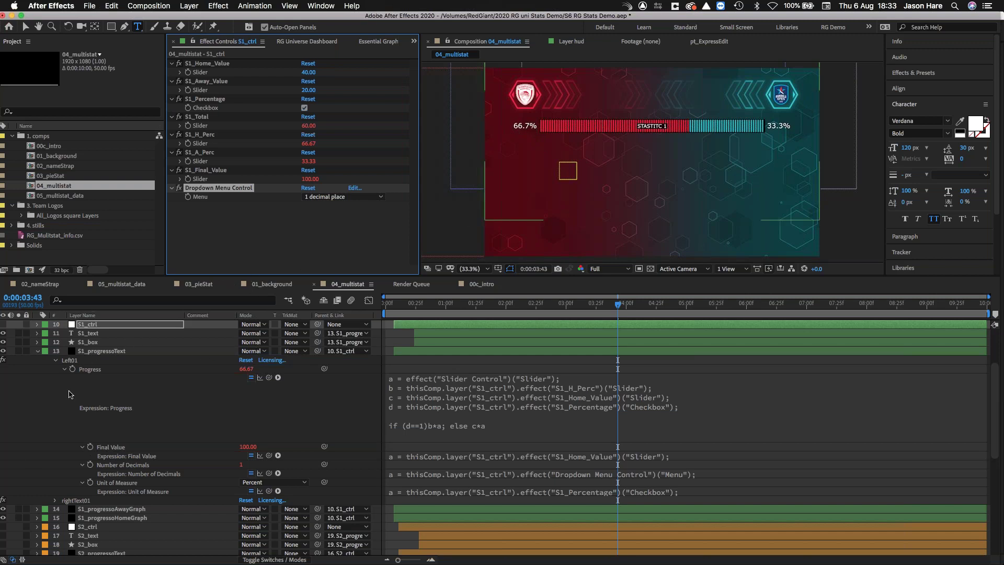
Step: Collapse the Progress expression of Left01 on S1_progressoText and expand the full Final Value expression for reading
left_click(64, 370)
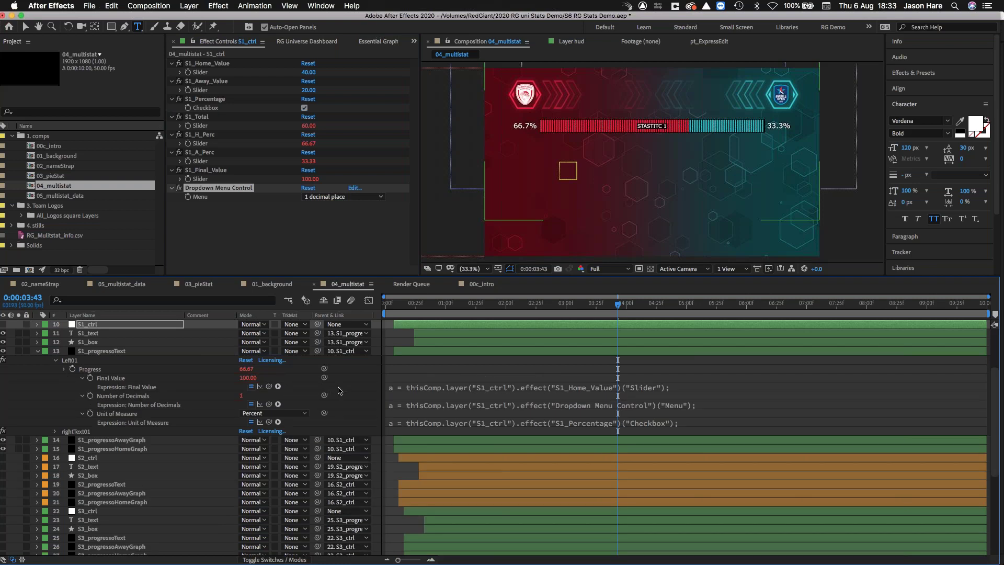
left_click(397, 389)
left_click(369, 396)
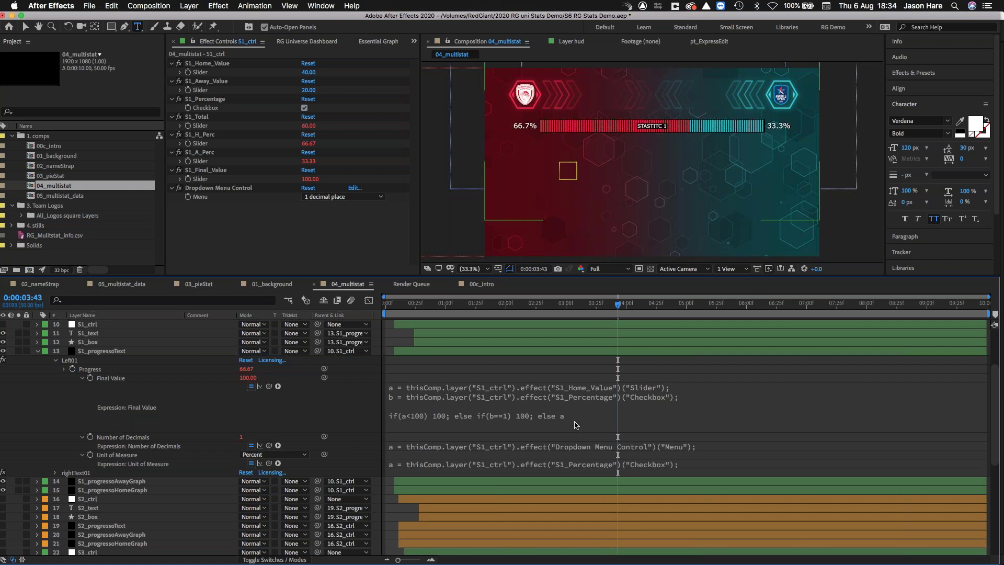
Step: On S1_ctrl, set S1_Home_Value to 400 and S1_Away_Value to 200, and turn off S1_Percentage
left_click(308, 72)
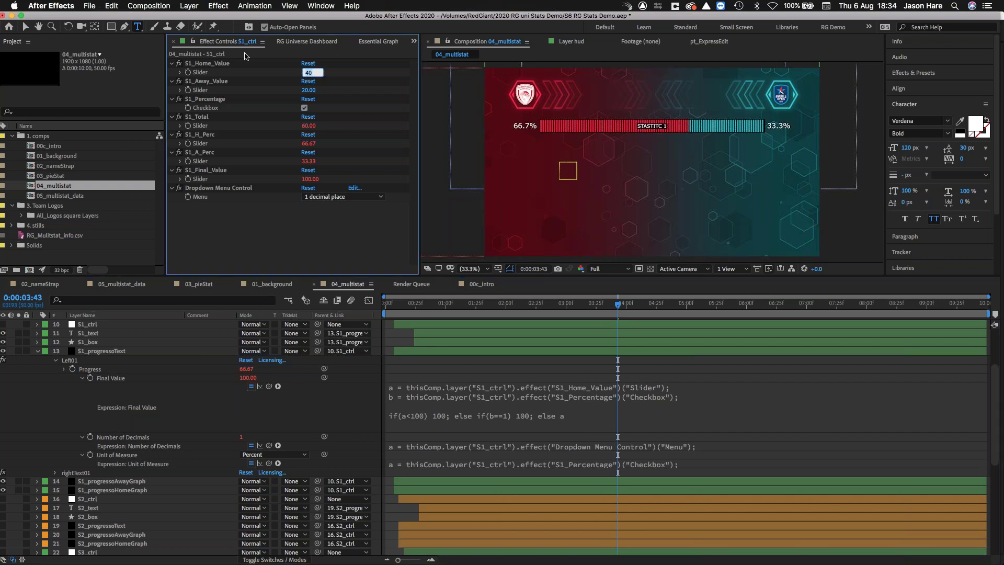
key("Tab")
type("200")
key("Return")
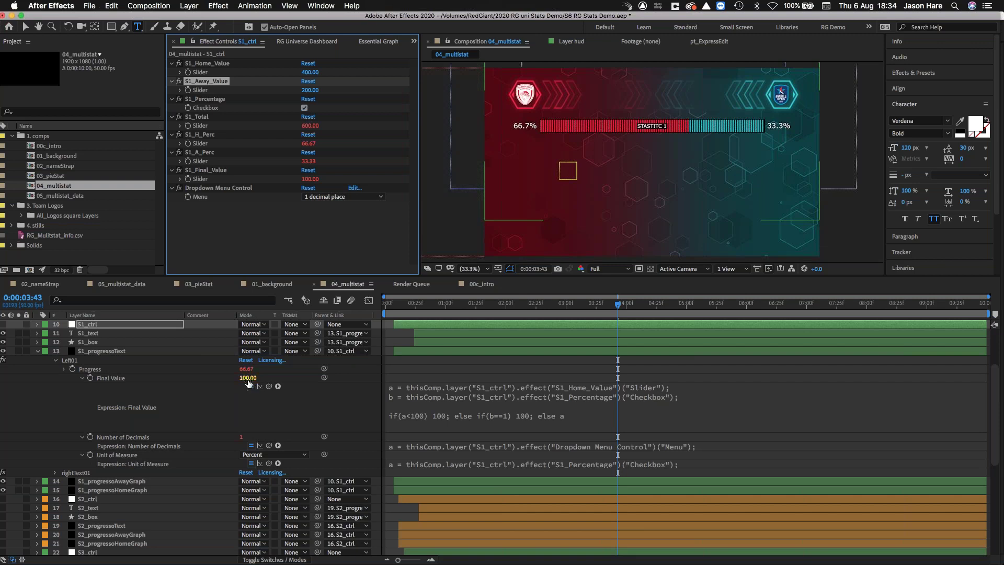
left_click(304, 108)
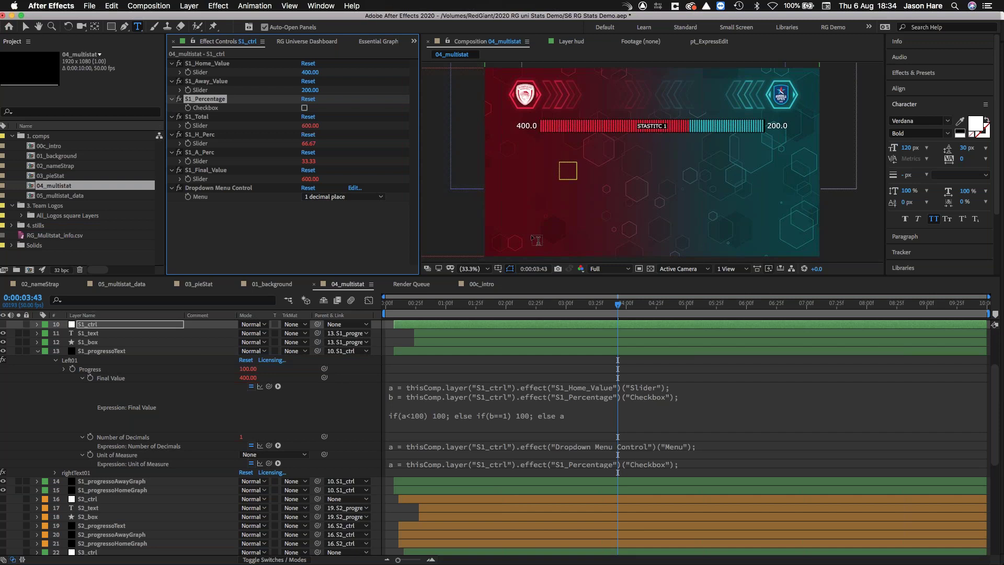
left_click(350, 412)
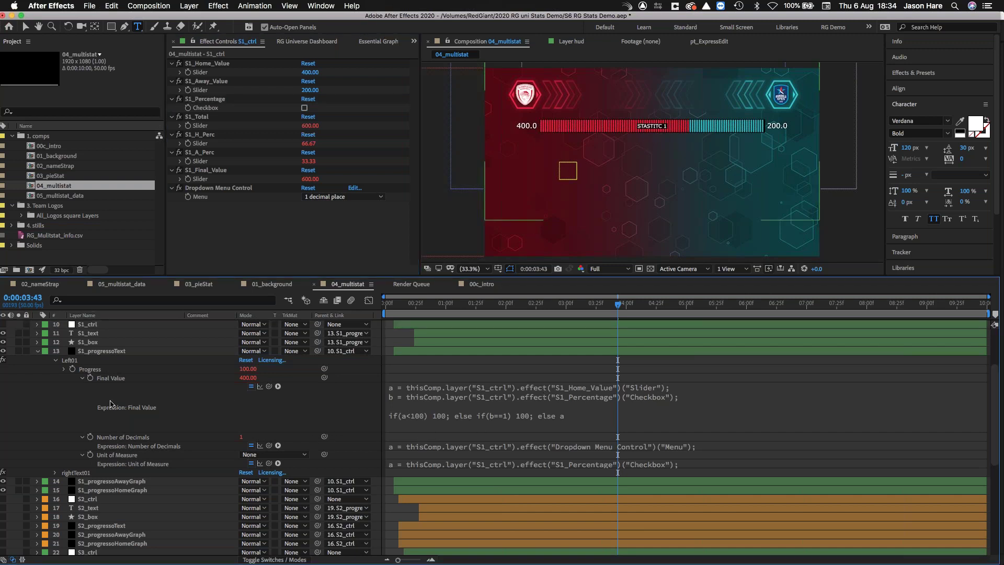
Step: Collapse the Final Value expression and expand the full Number of Decimals expression of Left01
left_click(83, 378)
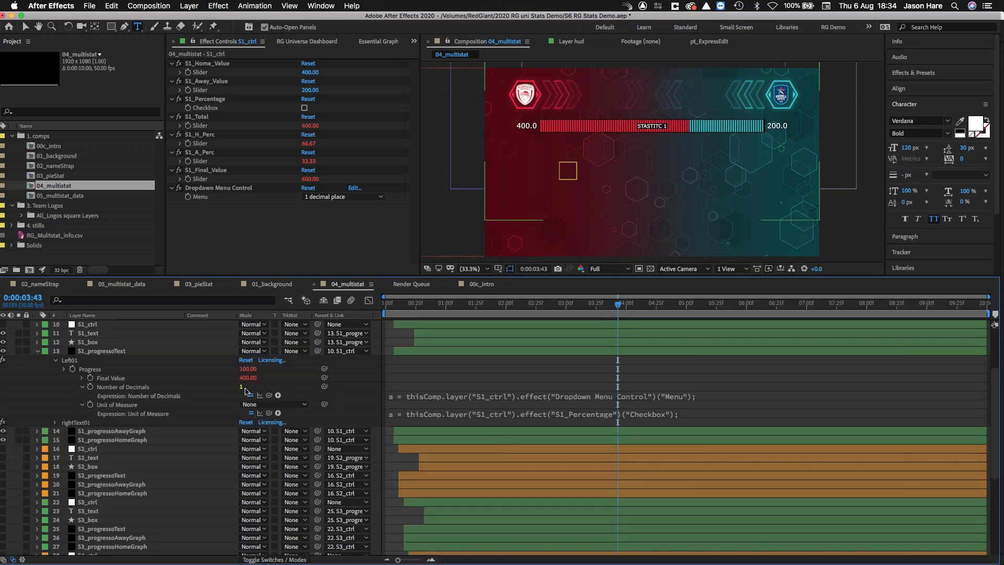
left_click(175, 395)
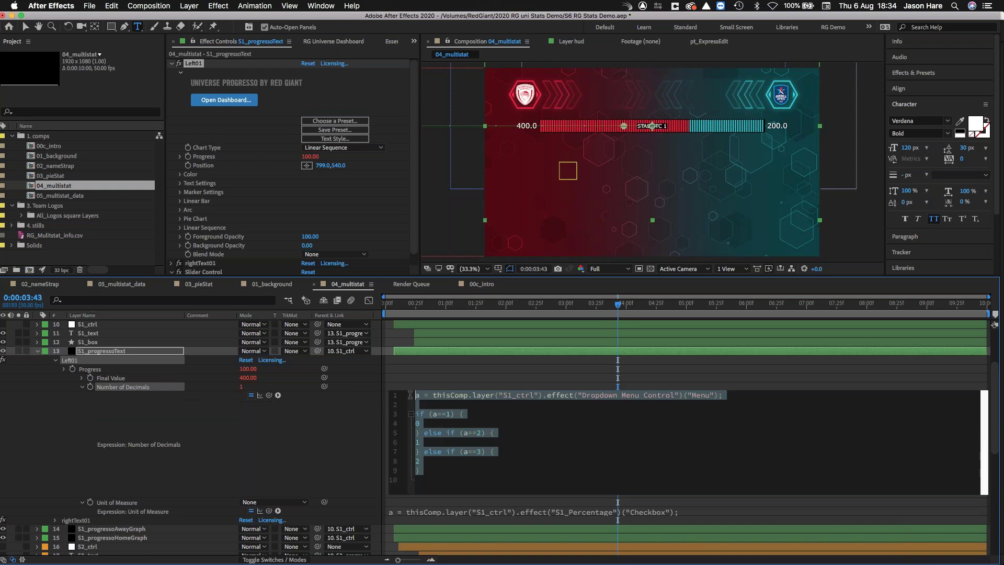
left_click(544, 381)
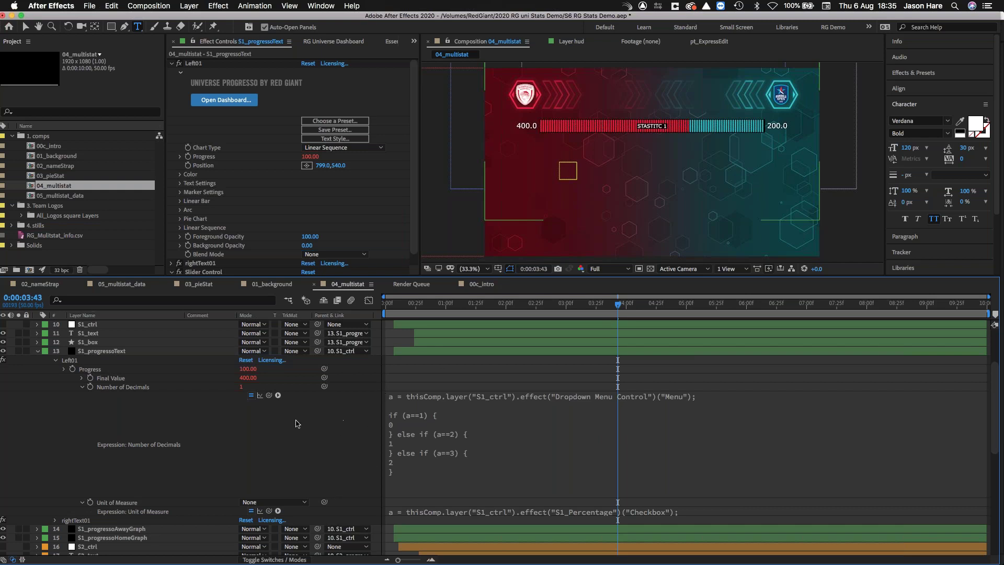
Step: Show the Numbers options within the Text Settings of the Left01 effect on S1_progressoText
left_click(120, 353)
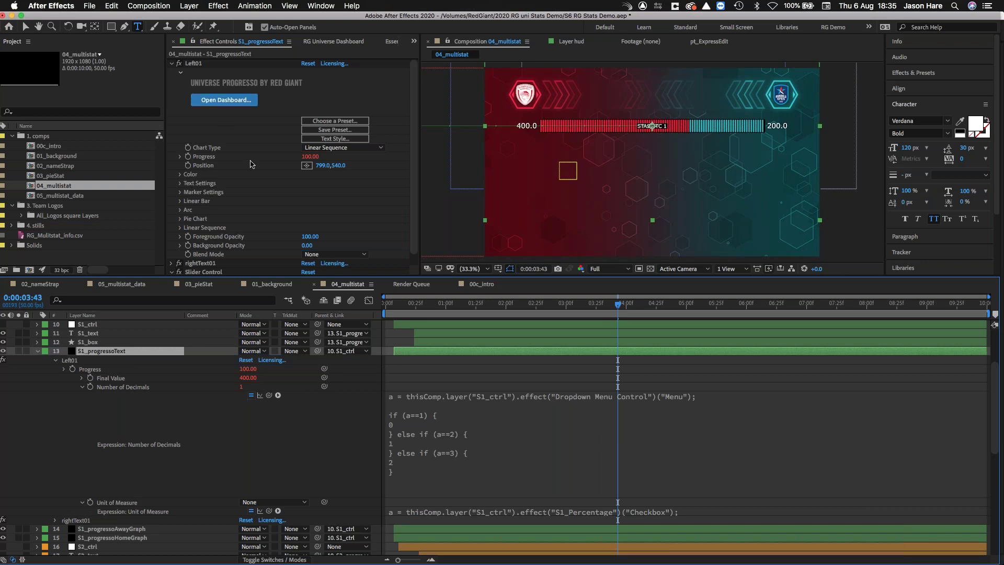
left_click(180, 184)
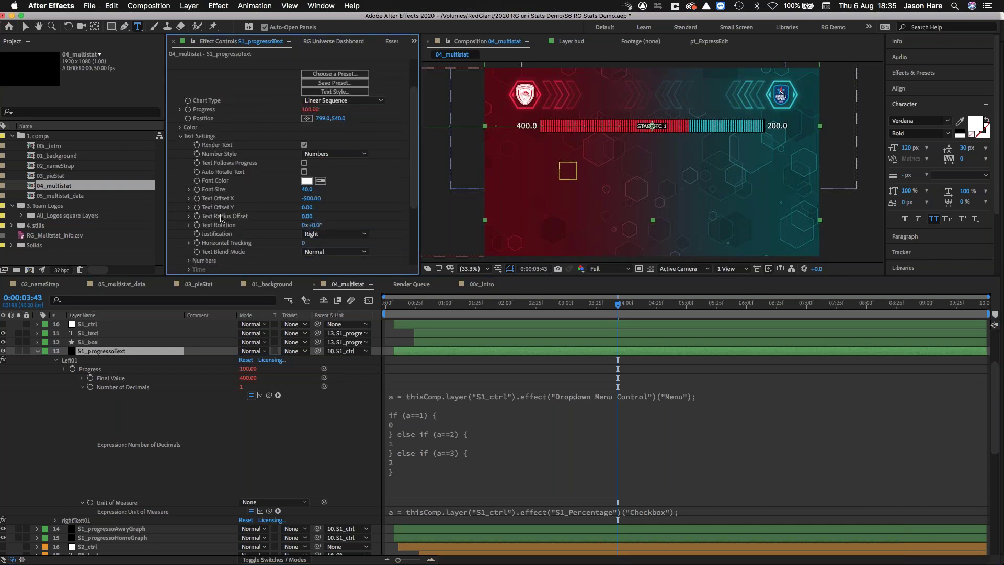
left_click(189, 261)
scroll(340, 239, "down", 6)
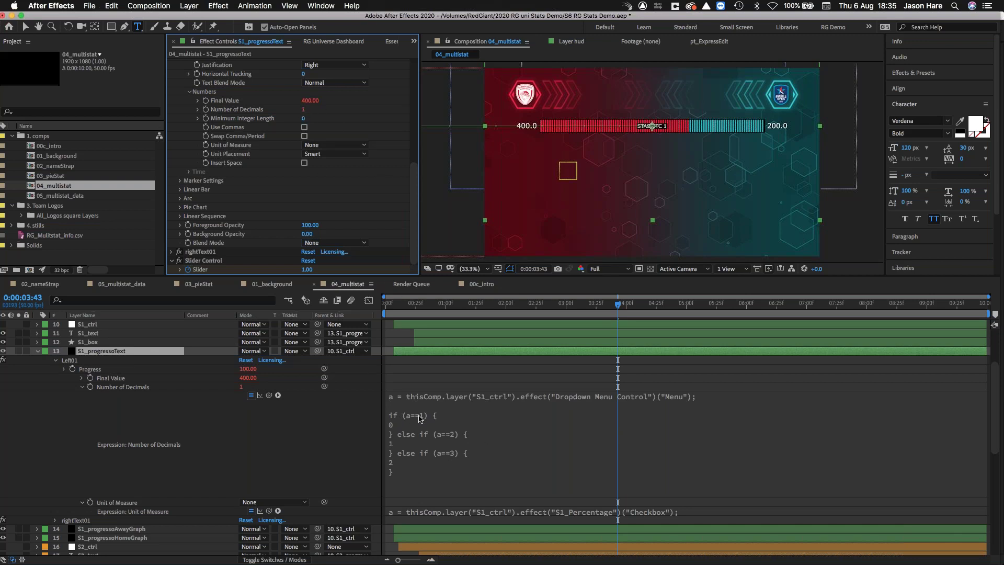
Step: View the decimal options offered by the Dropdown Menu Control on S1_ctrl without changing the selection
left_click(89, 316)
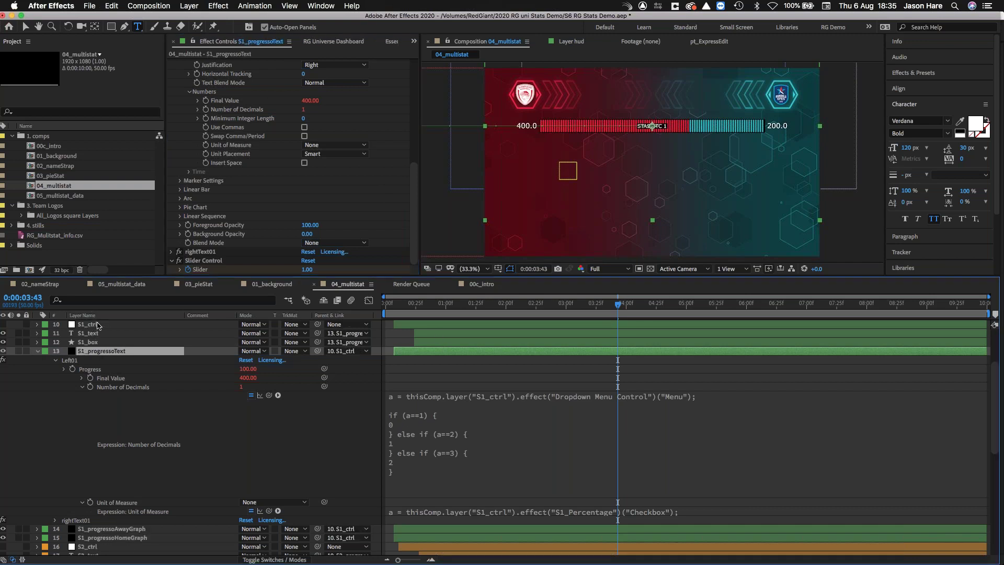
left_click(93, 316)
left_click(96, 324)
left_click(366, 196)
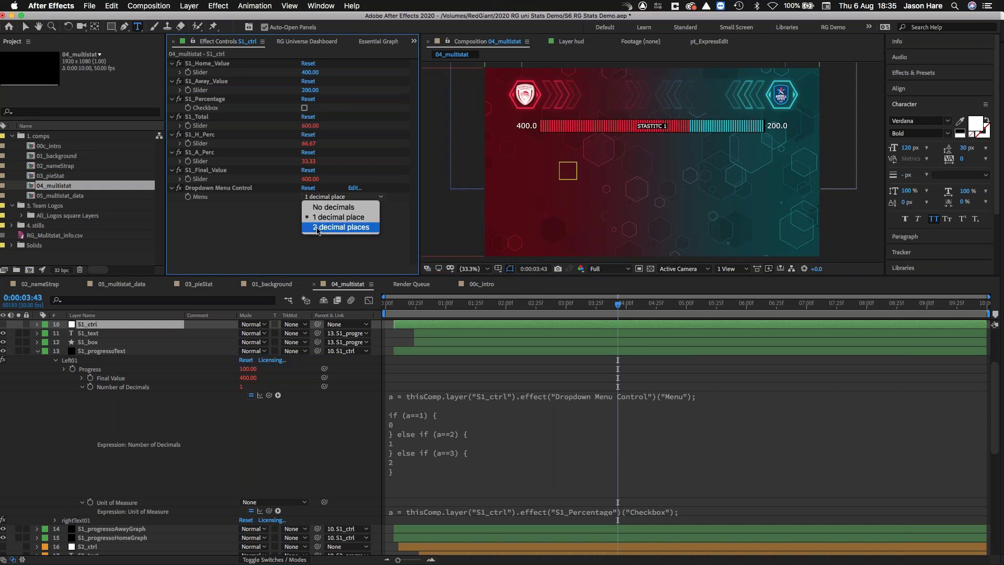
left_click(279, 455)
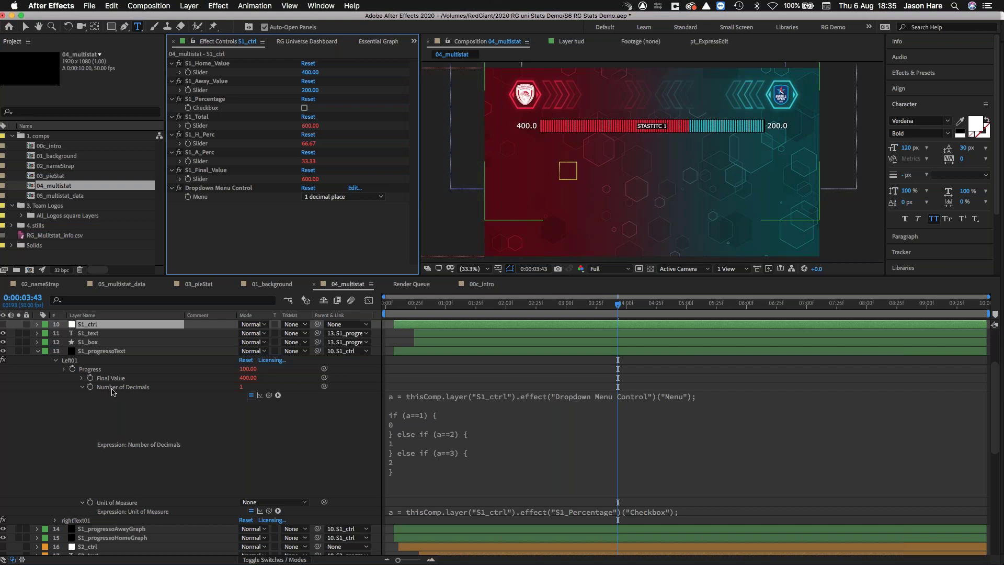
Step: Compare the Number of Decimals setting on S1_progressoText with the Dropdown Menu Control on S1_ctrl
left_click(112, 388)
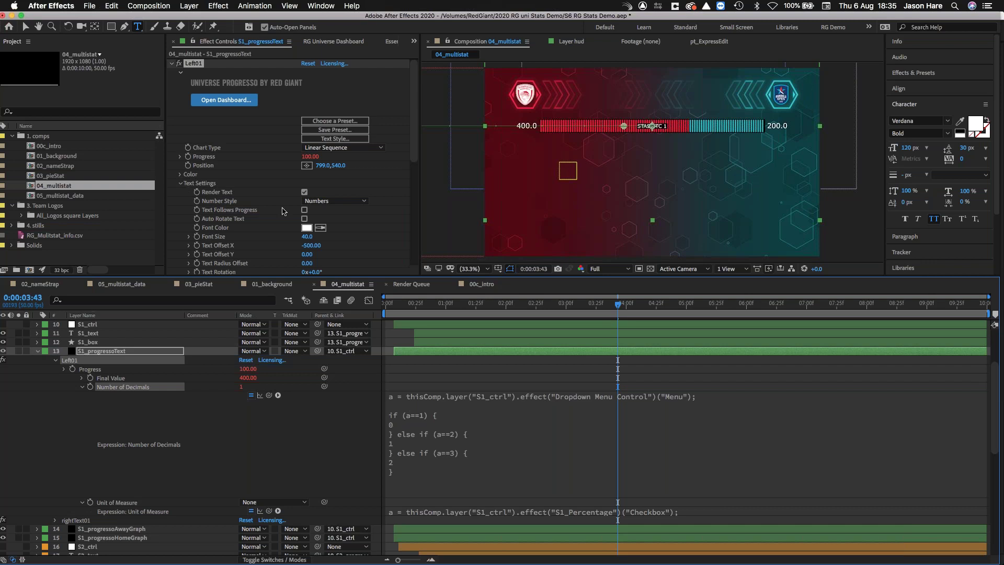
scroll(411, 154, "down", 5)
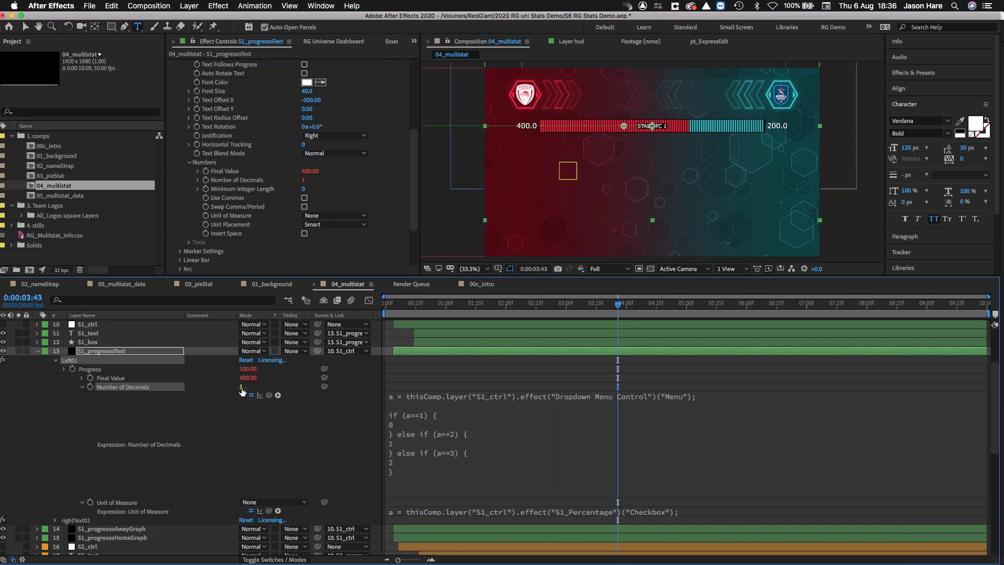
left_click(88, 324)
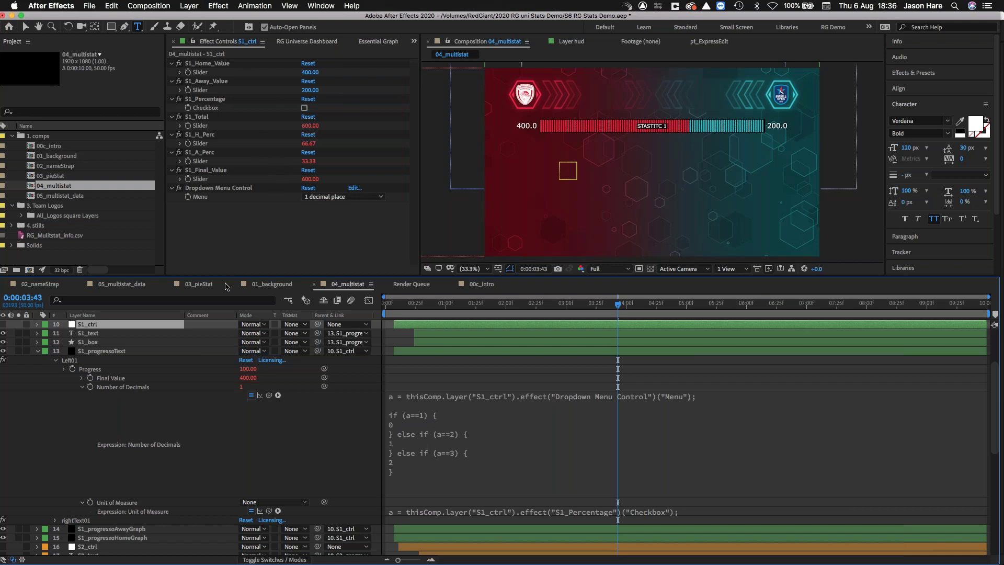
left_click(117, 389)
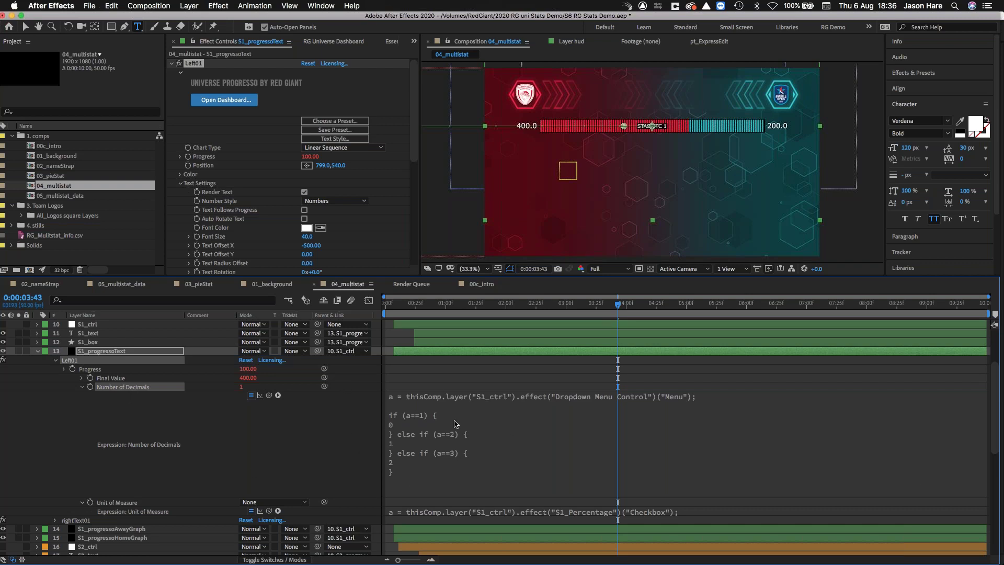
left_click(94, 324)
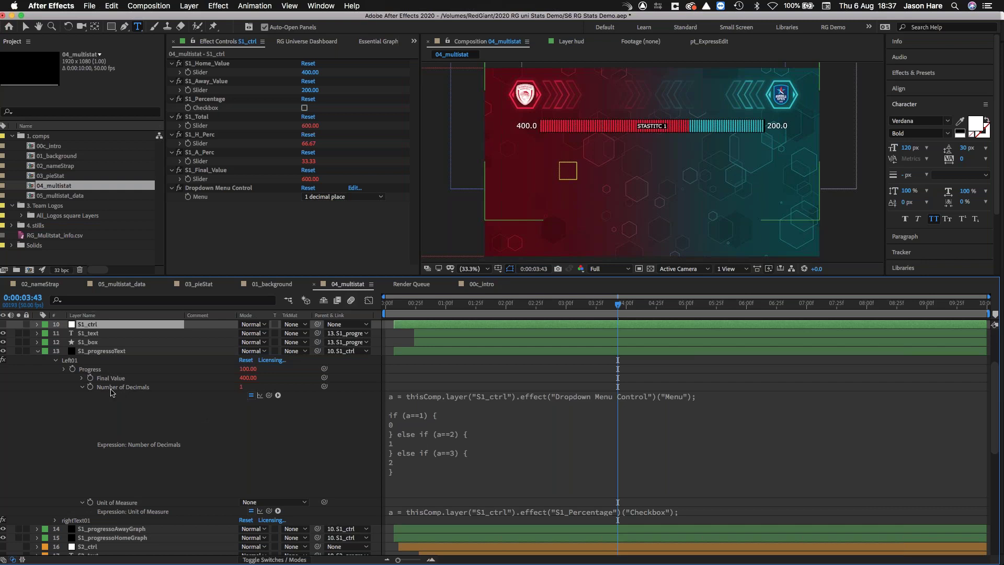
Step: Collapse the Number of Decimals expression and view the available Unit of Measure options in Left01's number settings
left_click(83, 388)
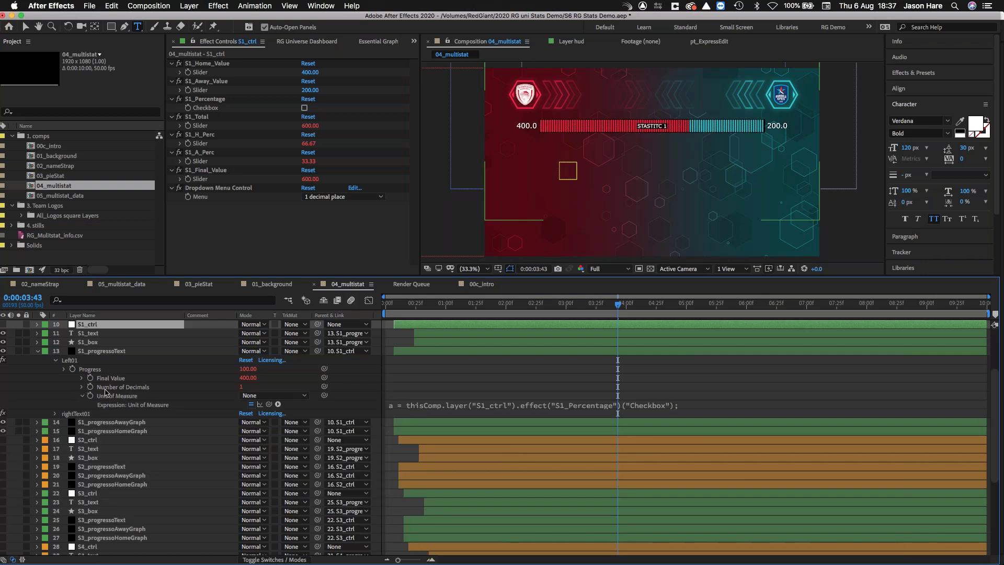
left_click(130, 397)
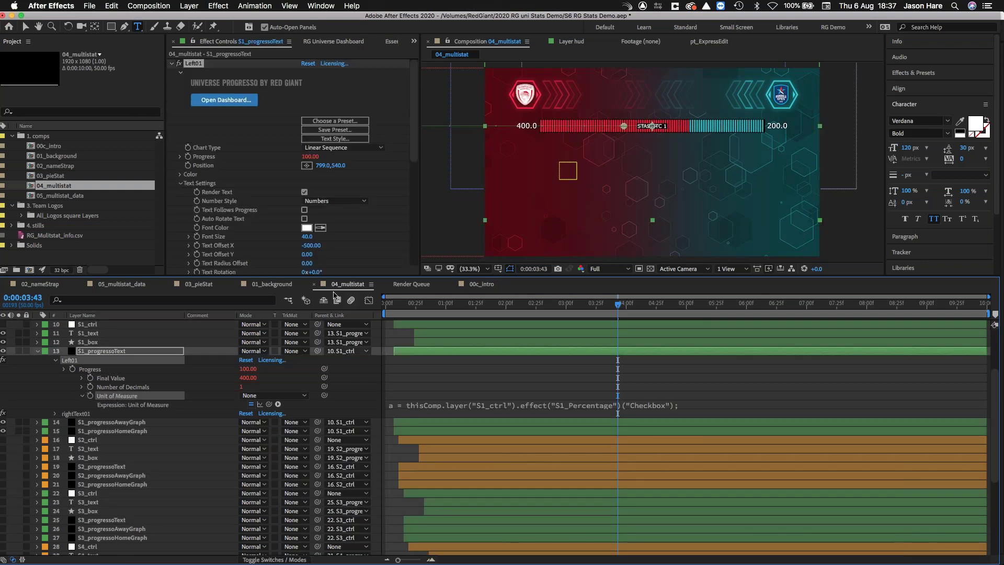
scroll(389, 201, "down", 7)
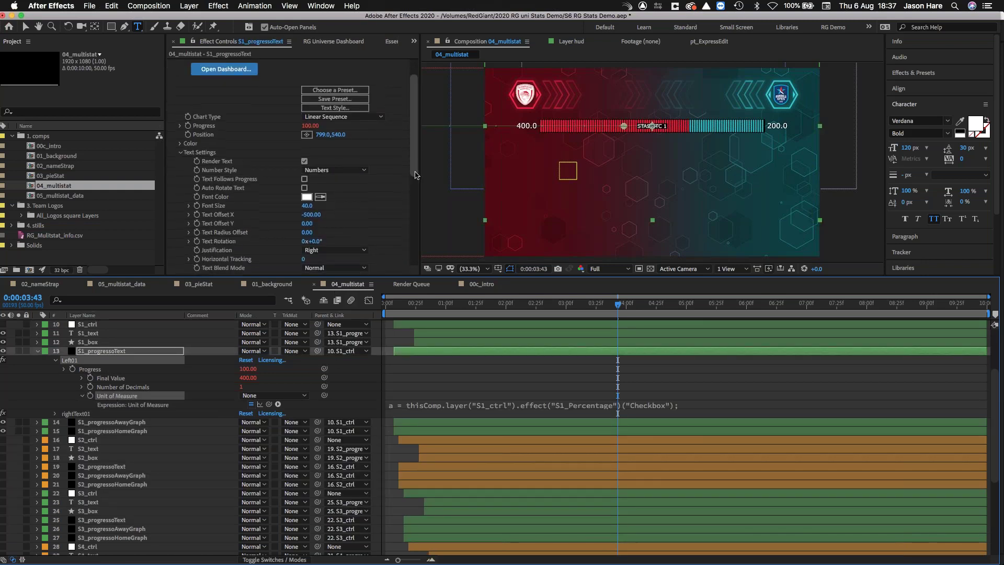
scroll(319, 185, "up", 1)
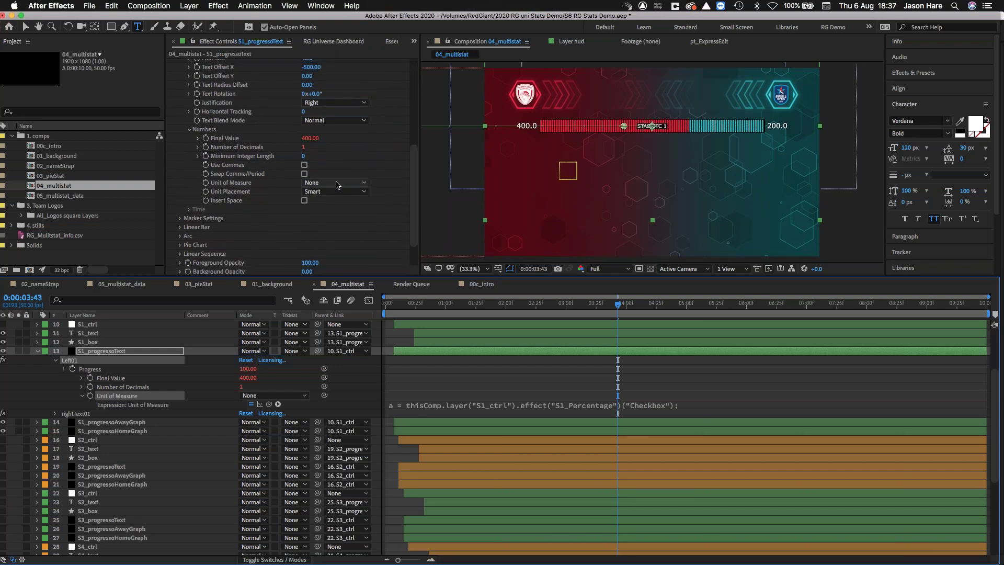
left_click(339, 184)
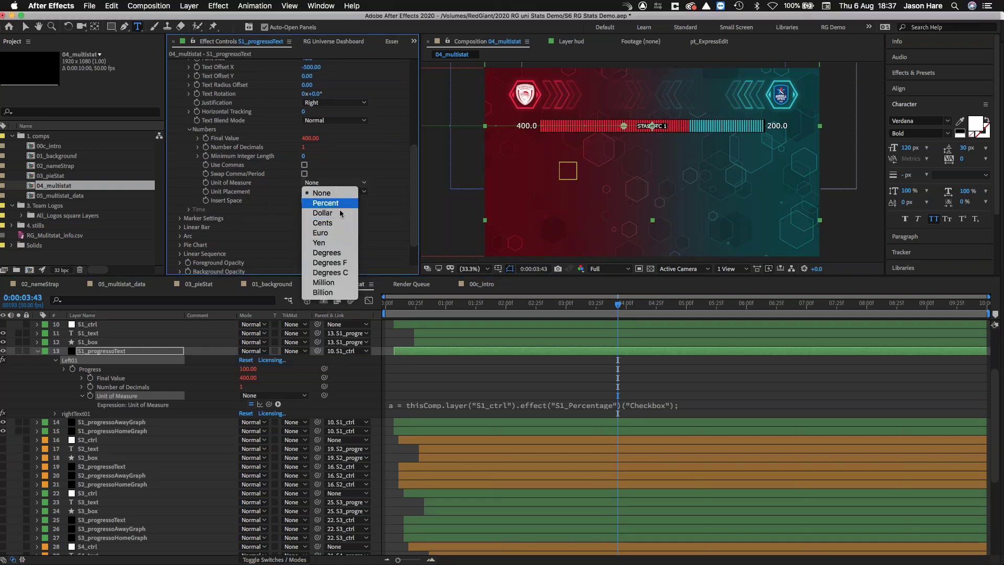
key("Escape")
Step: Expand the full Unit of Measure expression of Left01 and check its return values against the order of the unit options
left_click(423, 402)
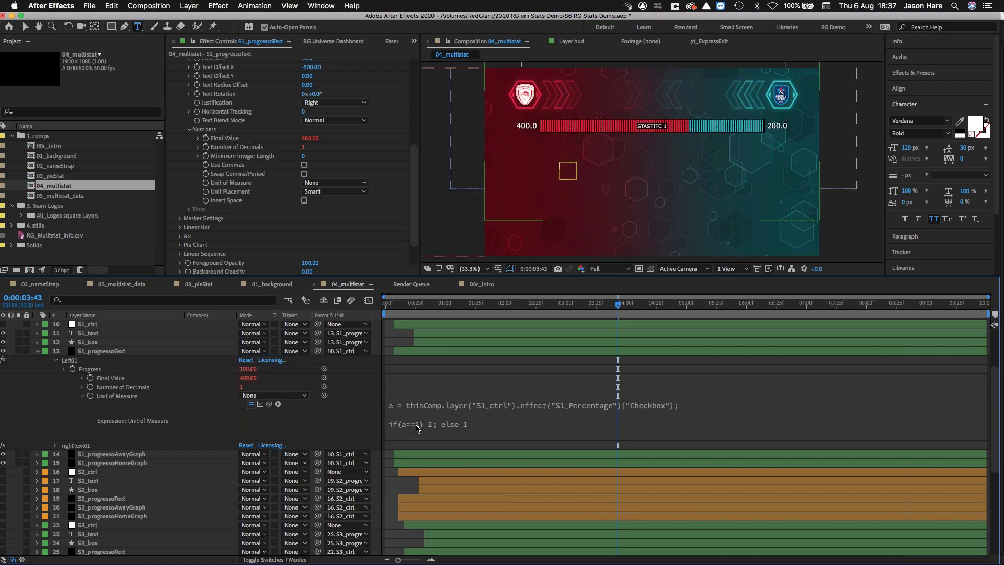
left_click(363, 183)
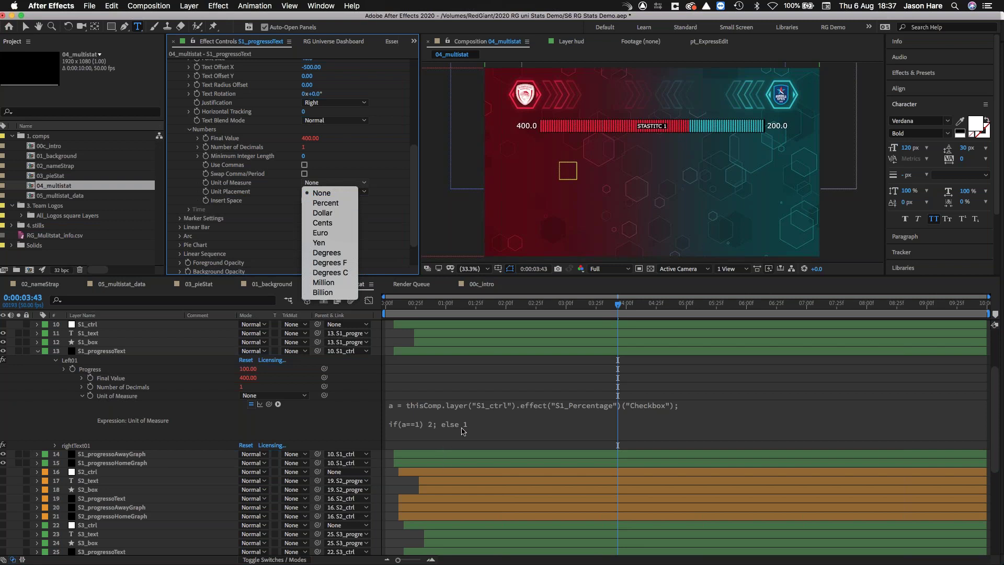
left_click(345, 424)
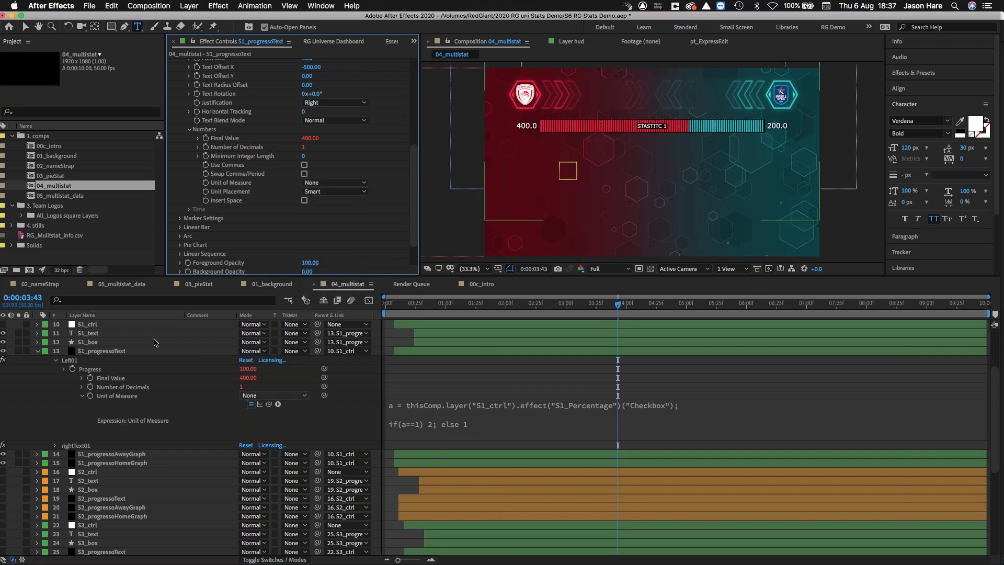
Step: Turn on the S1_Percentage checkbox on the S1_ctrl layer
left_click(120, 327)
left_click(304, 108)
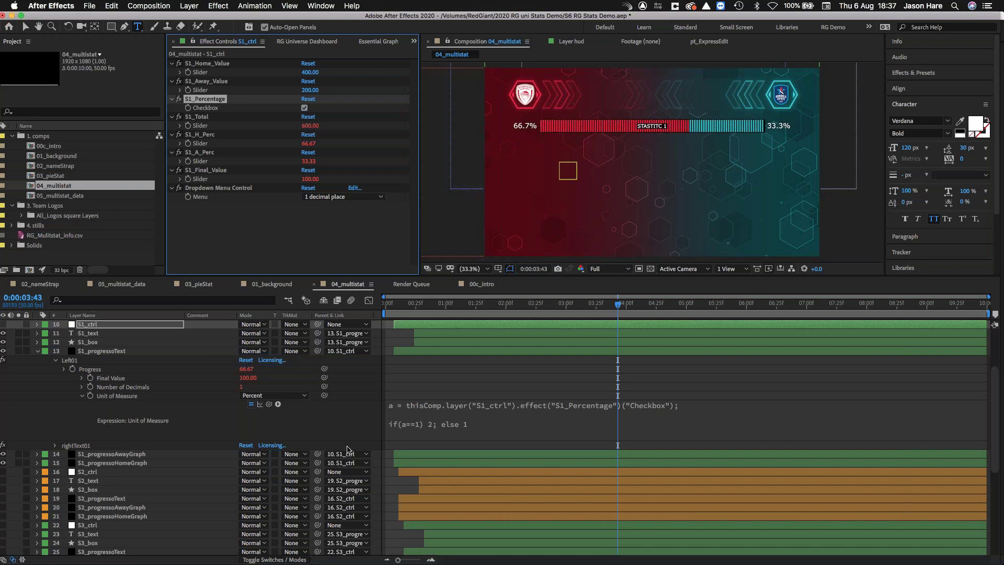
left_click(261, 434)
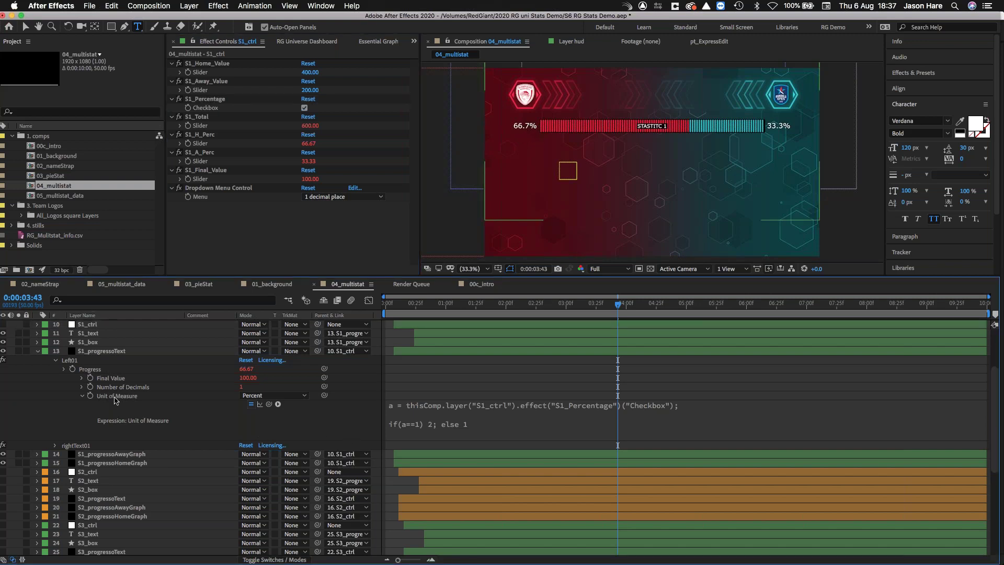
Step: Edit the Unit of Measure expression of Left01 so that the a==1 case returns 5, the Euro option
left_click(115, 400)
scroll(350, 214, "down", 10)
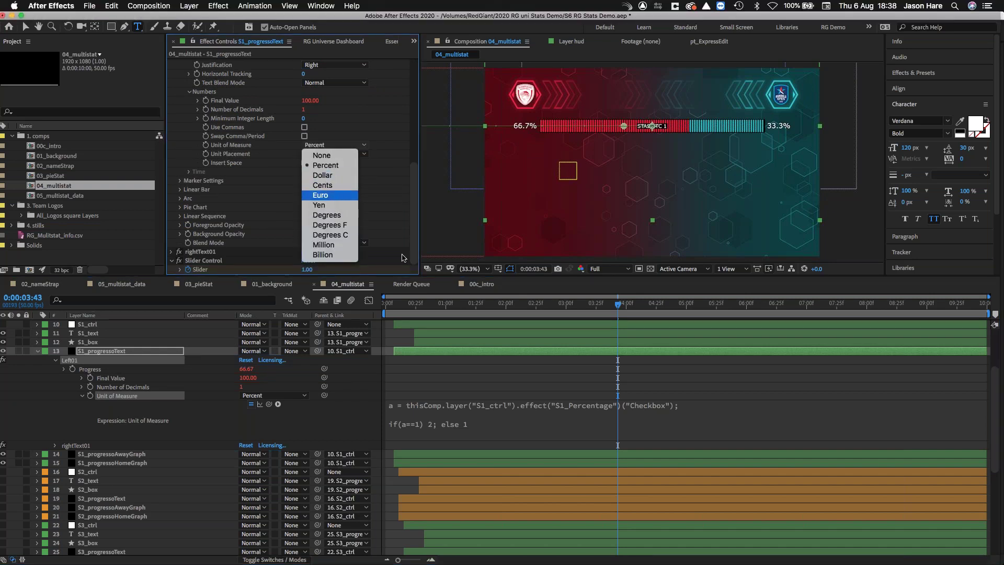
left_click(434, 429)
left_click(443, 426)
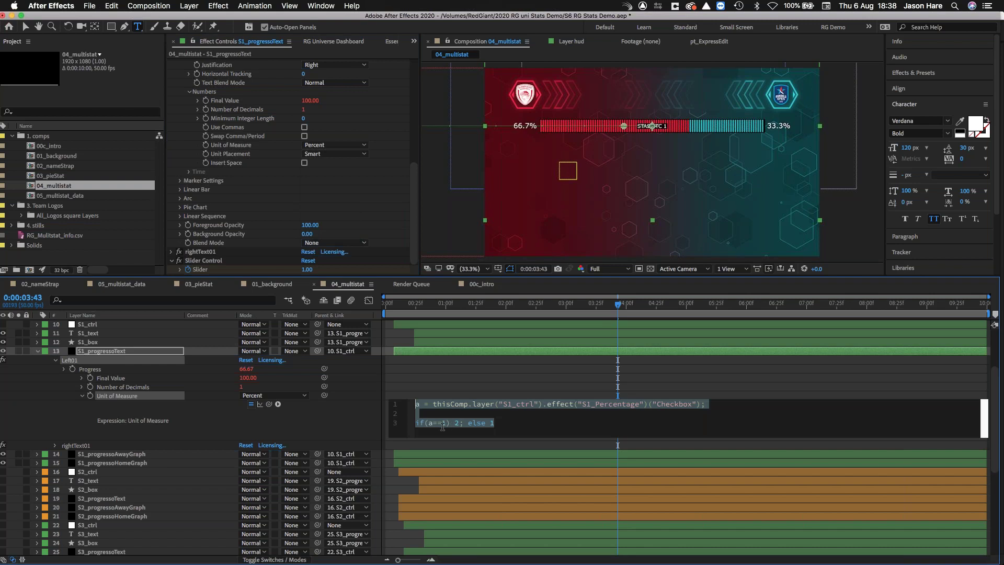
left_click(454, 423)
type("55")
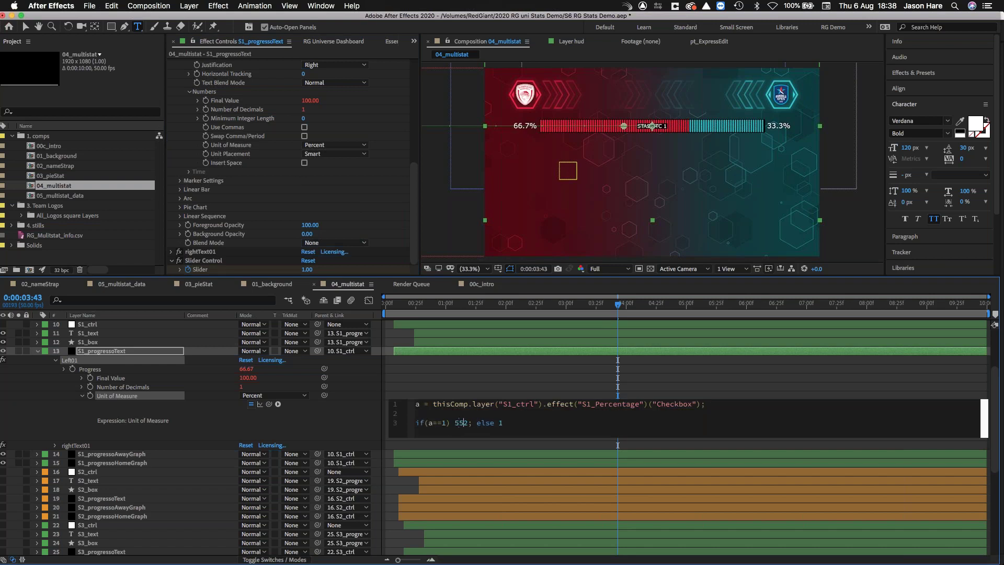
key("BackSpace")
key("Delete")
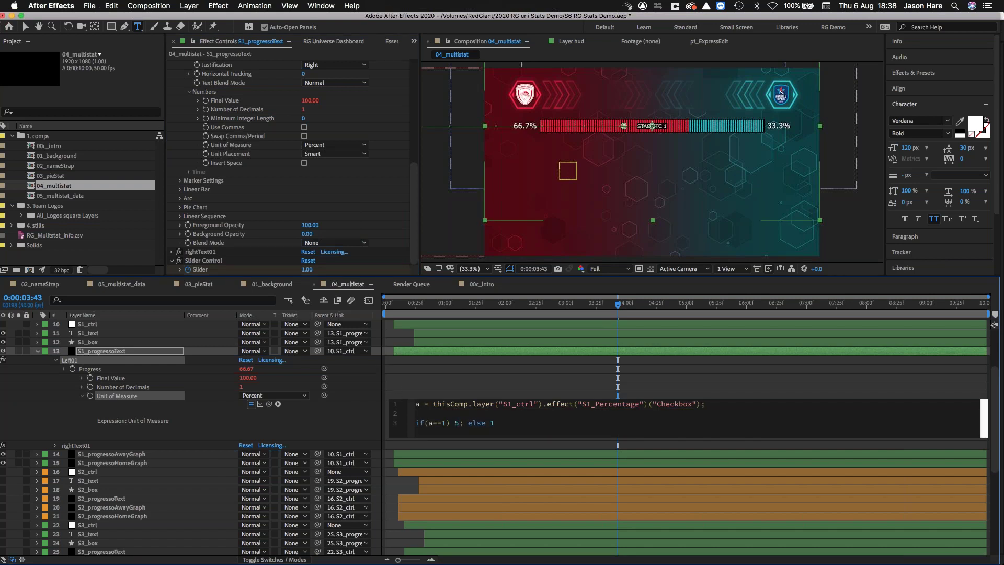
left_click(440, 393)
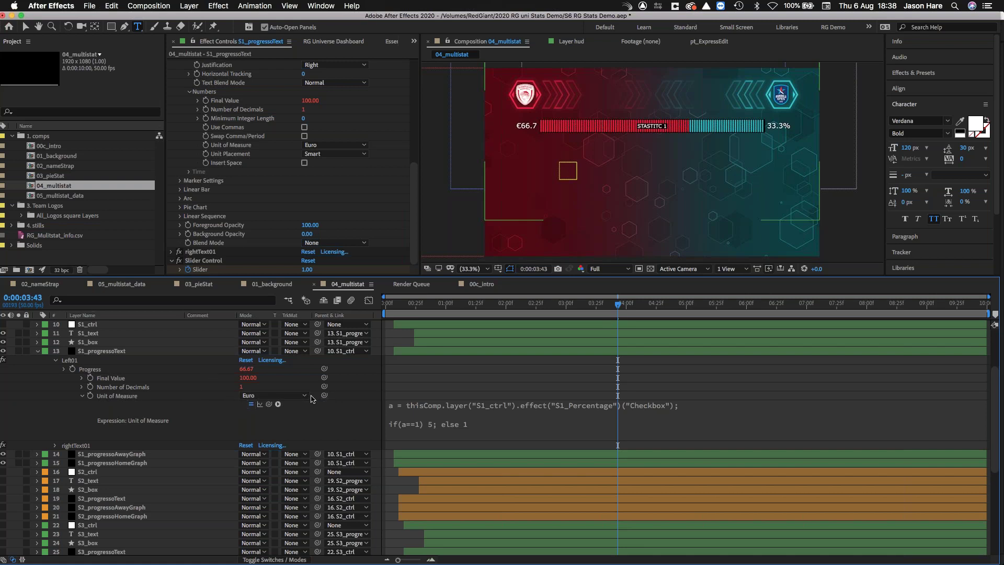
Step: Set the a==1 case of Left01's Unit of Measure expression to return 2, the Percent option, and collapse S1_progressoText
left_click(430, 427)
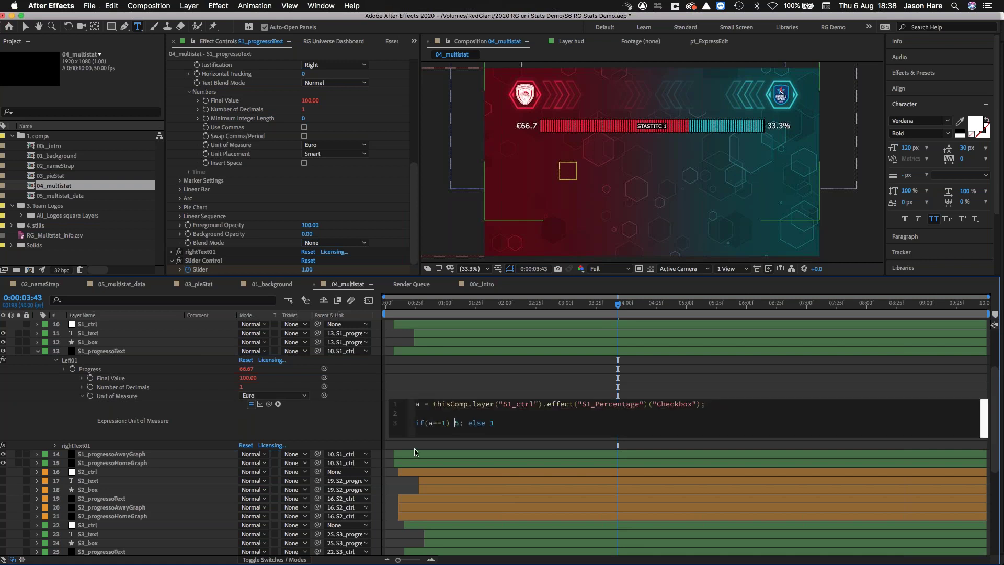
key("Delete")
type("2")
left_click(358, 405)
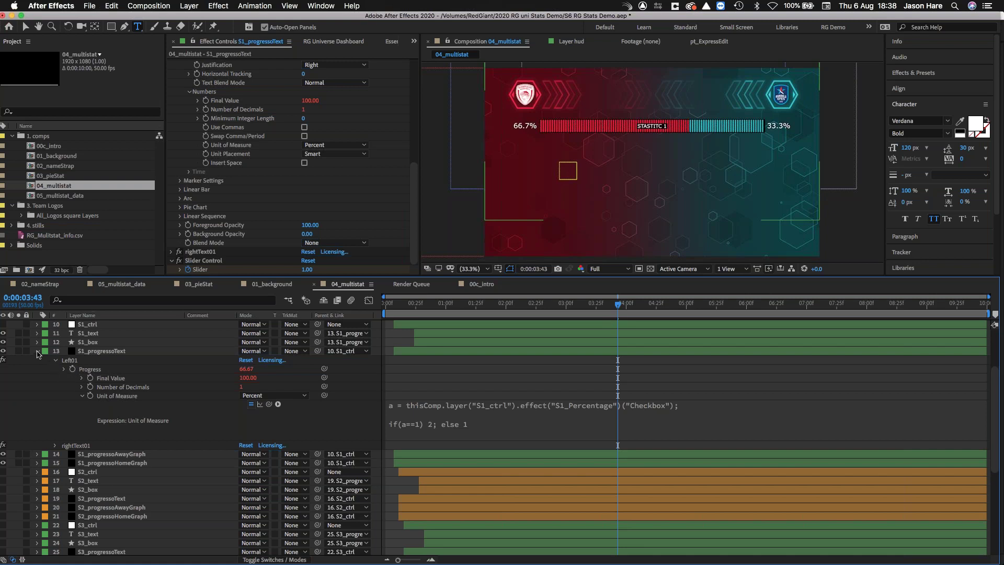
key("u")
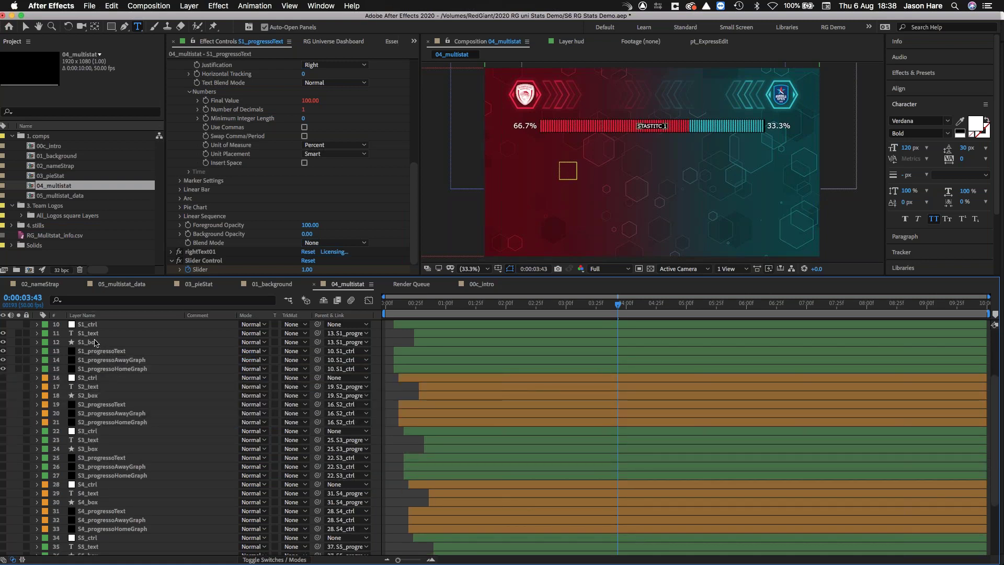
Step: Duplicate the layers from S1_ctrl to S1_progressoHomeGraph, keeping the copies together directly above S2_ctrl, and give them the Pink label
scroll(92, 346, "up", 1)
scroll(92, 346, "up", 2)
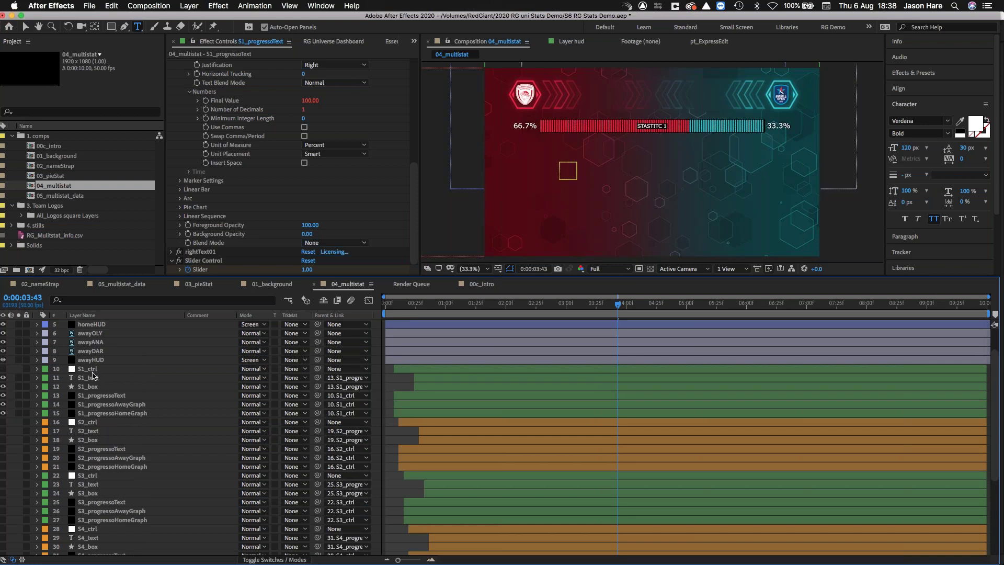
left_click(90, 369)
left_click(91, 413, "shift")
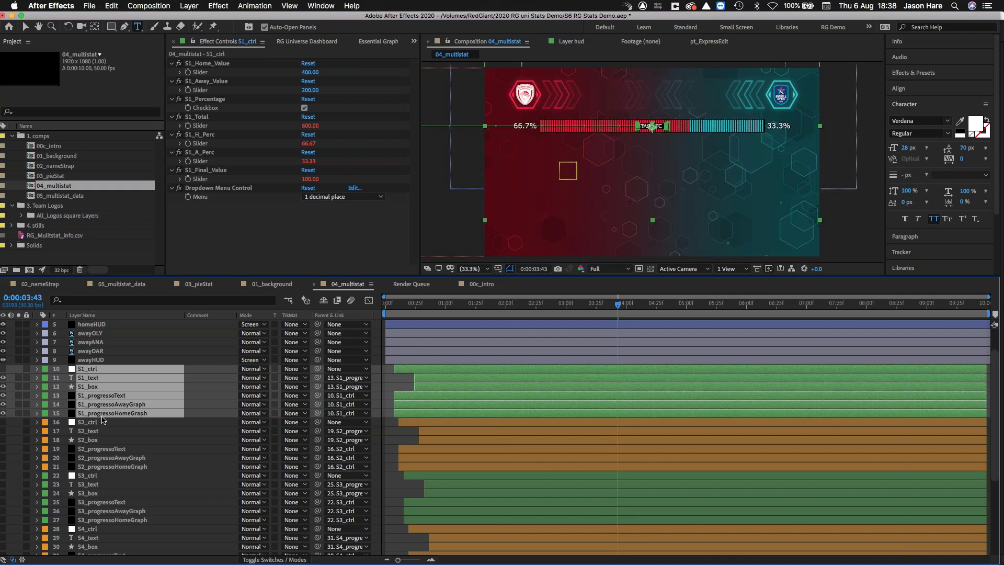
key("ctrl+d")
left_click_drag(100, 406, 85, 476)
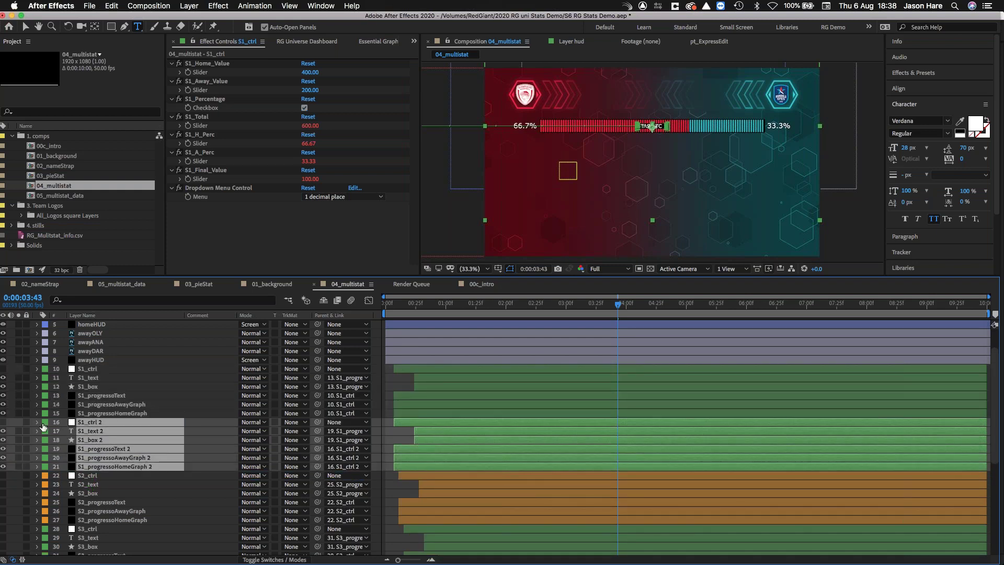
left_click(46, 427)
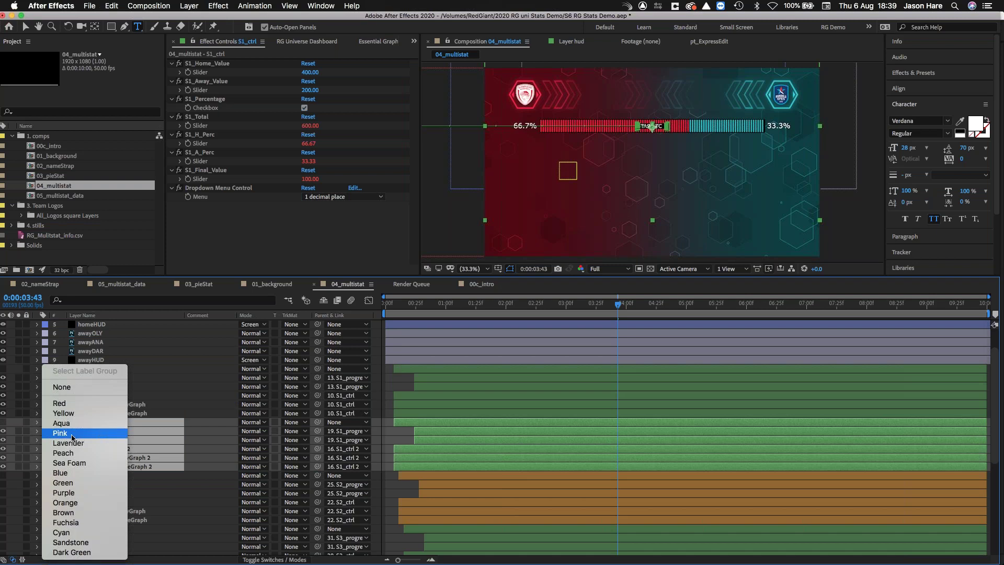
left_click(75, 438)
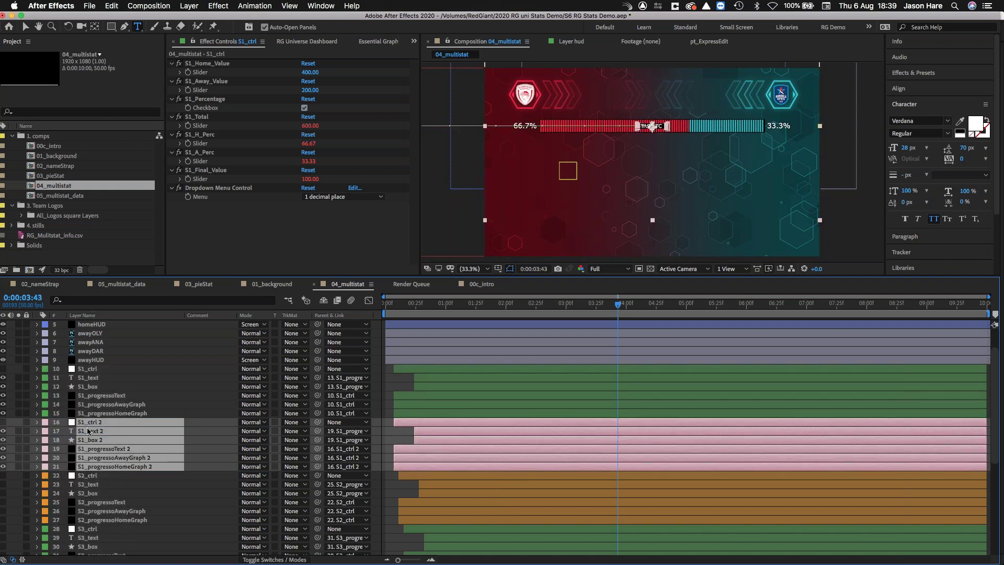
Step: Rename the duplicated control layer S1_ctrl 2 as S6_ctrl
left_click(86, 423)
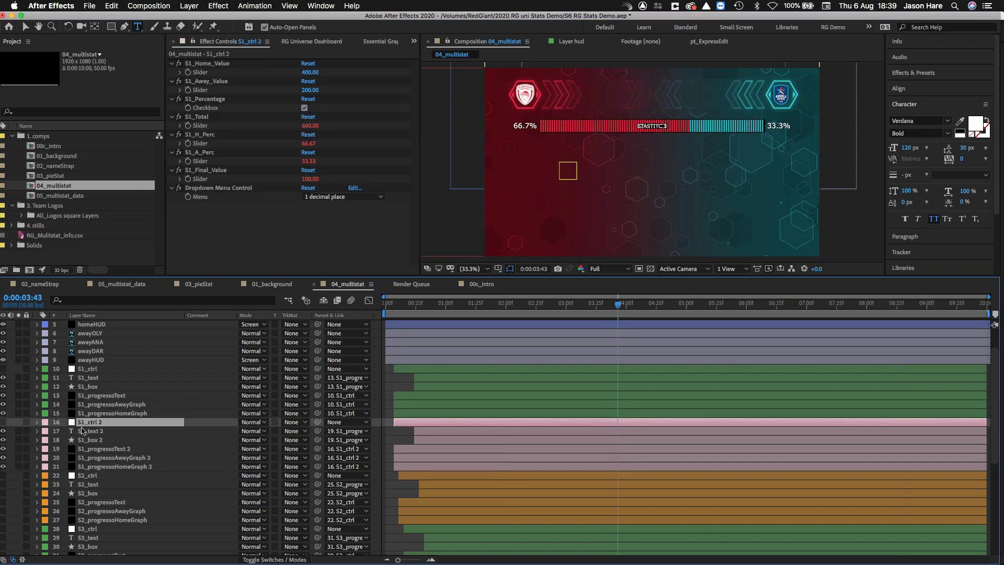
key("Return")
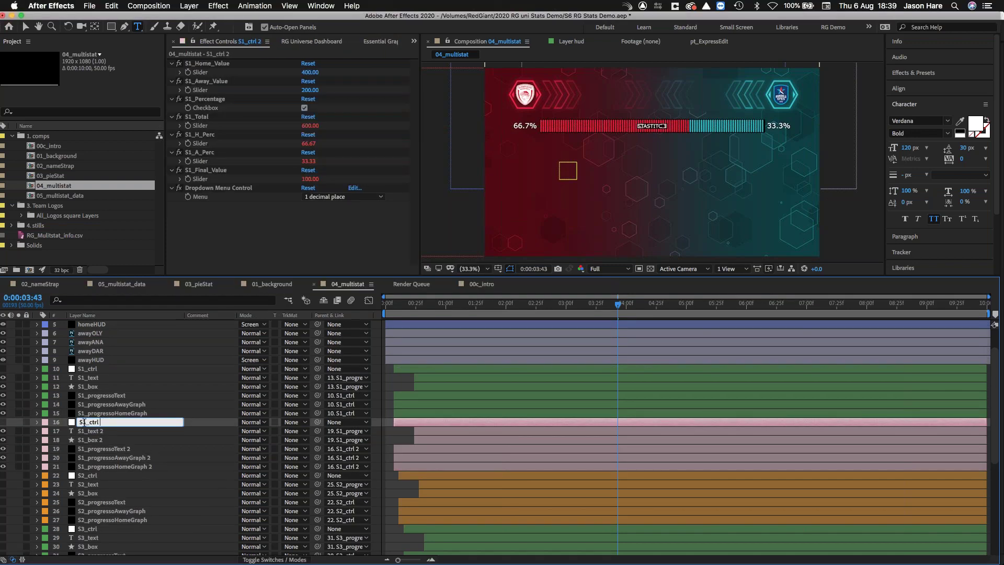
key("BackSpace")
type("6")
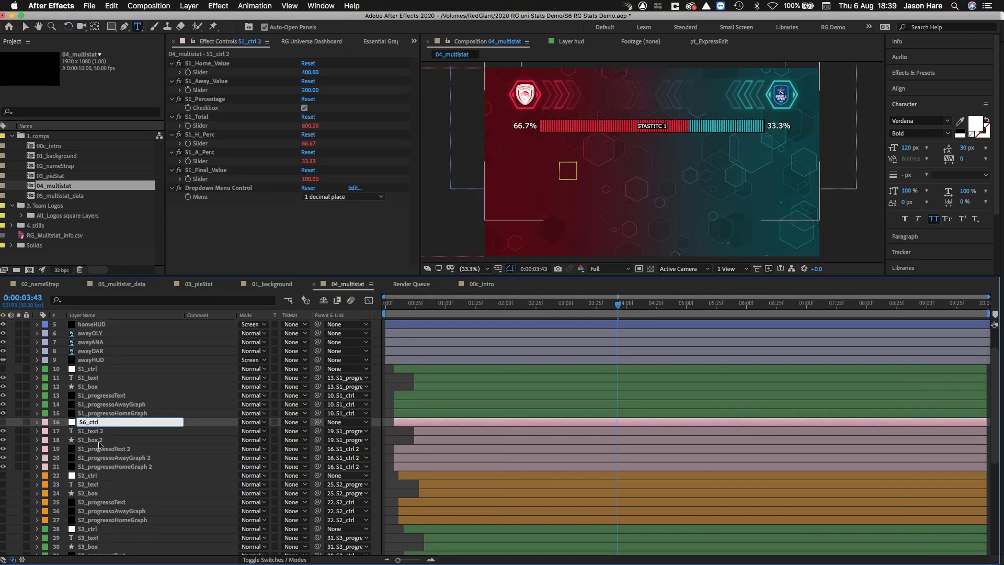
key("Return")
Step: Rename the duplicated text layer S1_text 2 as S6_text
left_click(94, 432)
key("Return")
key("BackSpace")
key("BackSpace")
left_click(86, 431)
key("BackSpace")
type("6")
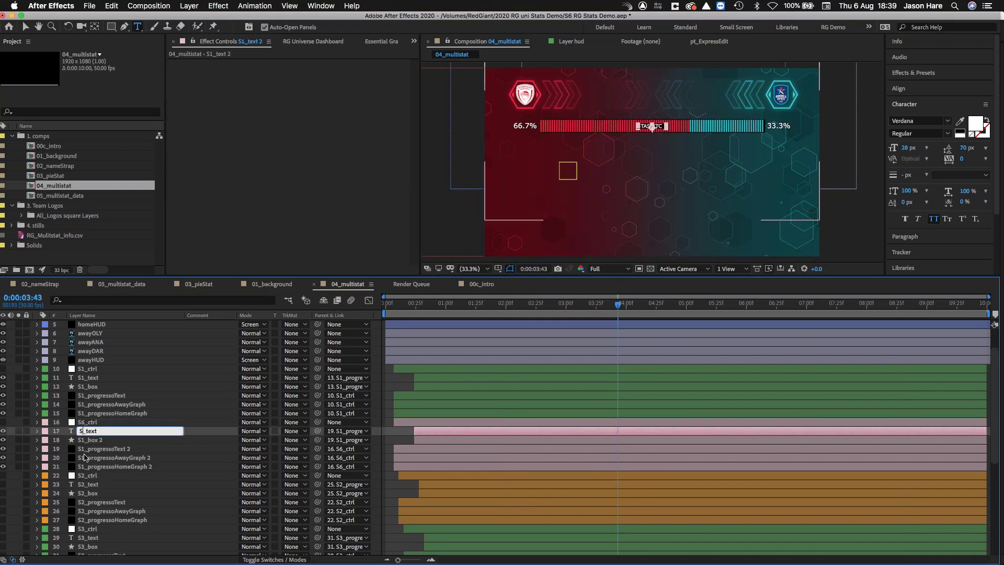
key("Return")
Step: Rename the duplicated shape layer S1_box 2 as S6_box
left_click(84, 440)
key("Return")
key("BackSpace")
key("BackSpace")
key("BackSpace")
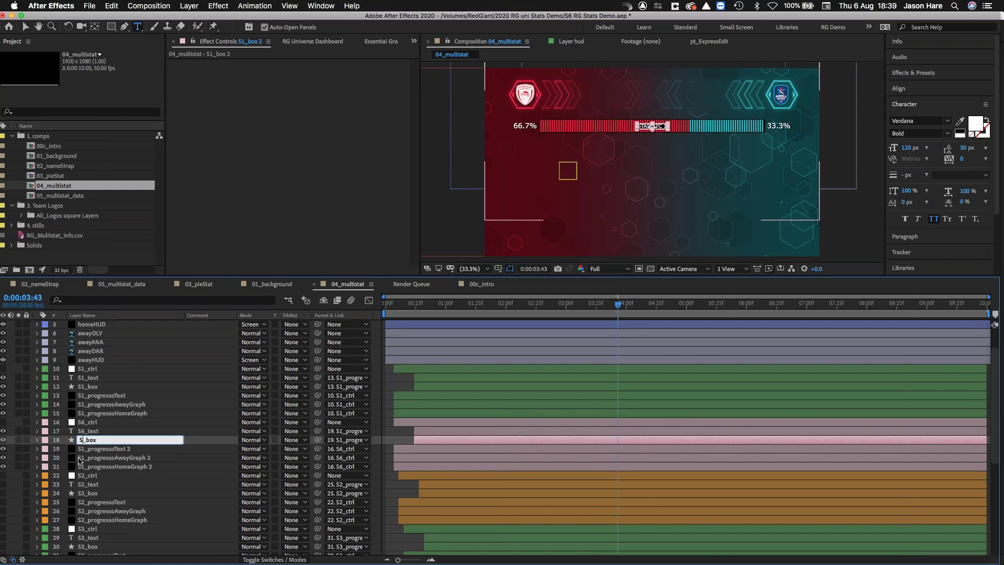
type("6")
key("Return")
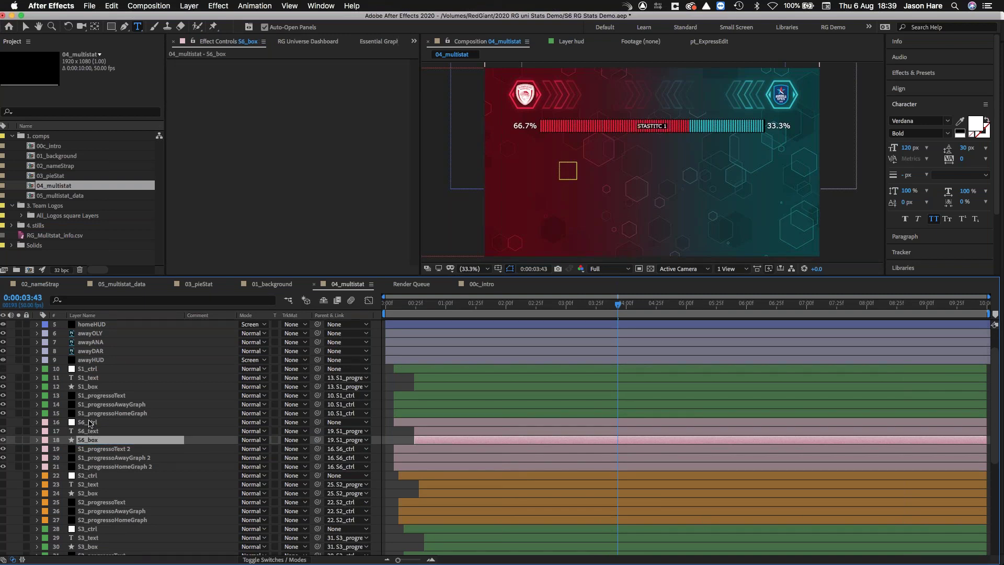
Step: Reveal the expressions of all the pink layers and examine their S1 references, including the full Final Value expression of Left01
left_click(89, 422)
left_click(104, 467, "shift")
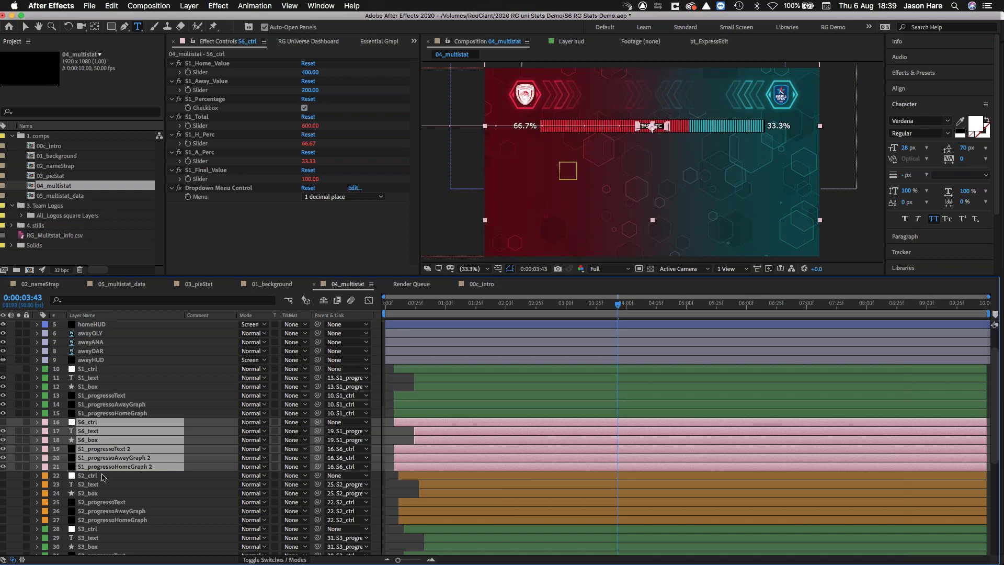
key("e")
key("e")
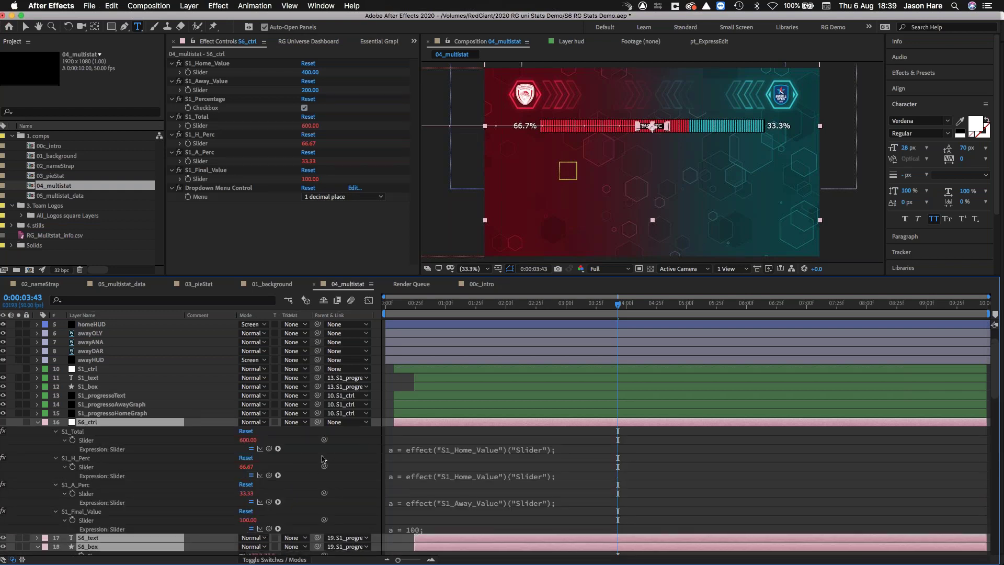
key("grave")
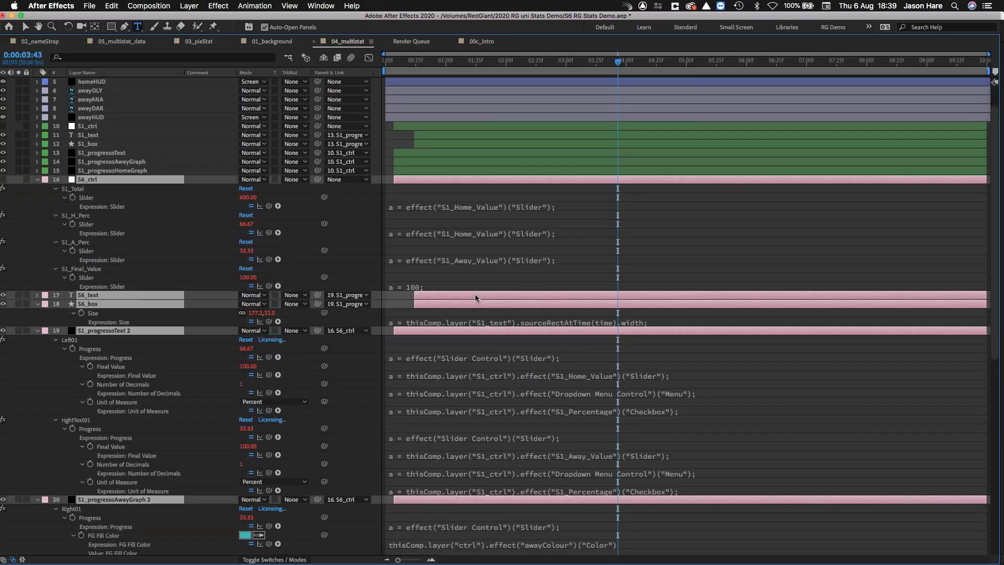
scroll(474, 294, "down", 5)
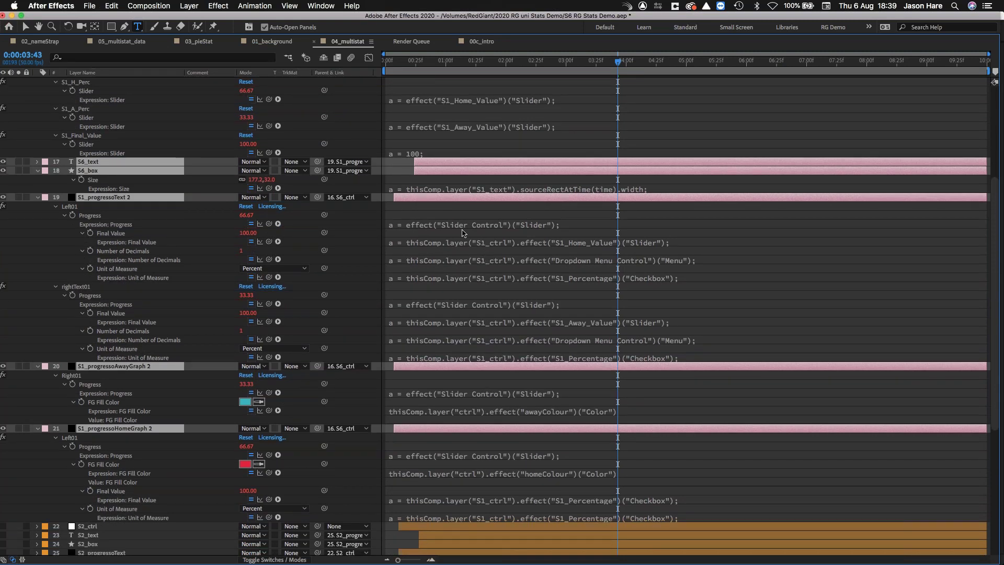
left_click(471, 243)
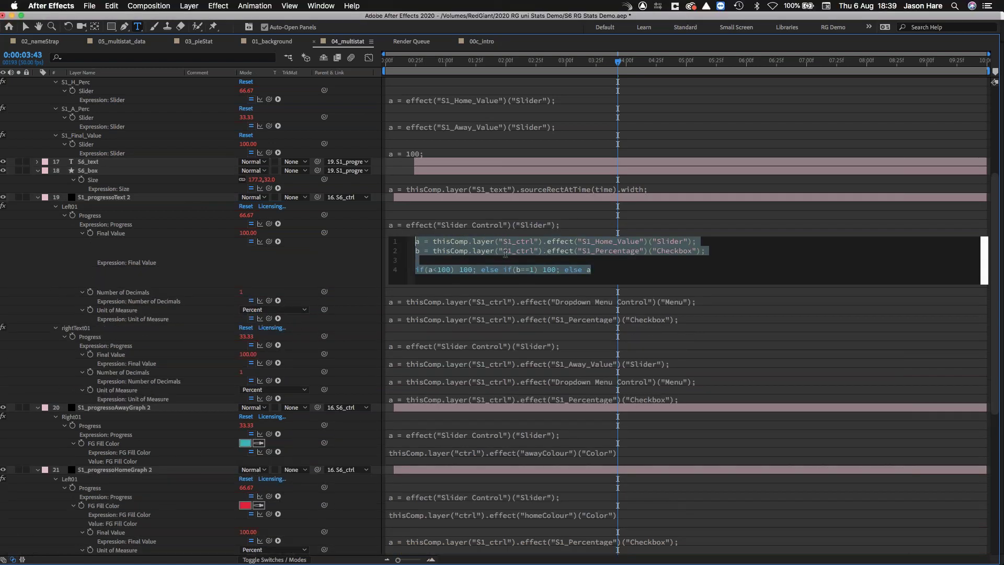
left_click(372, 278)
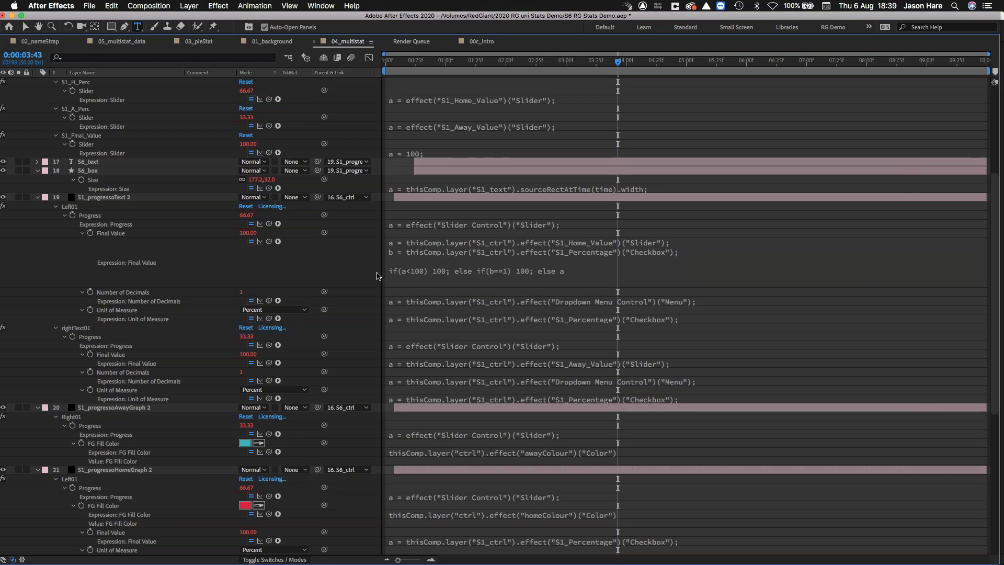
key("grave")
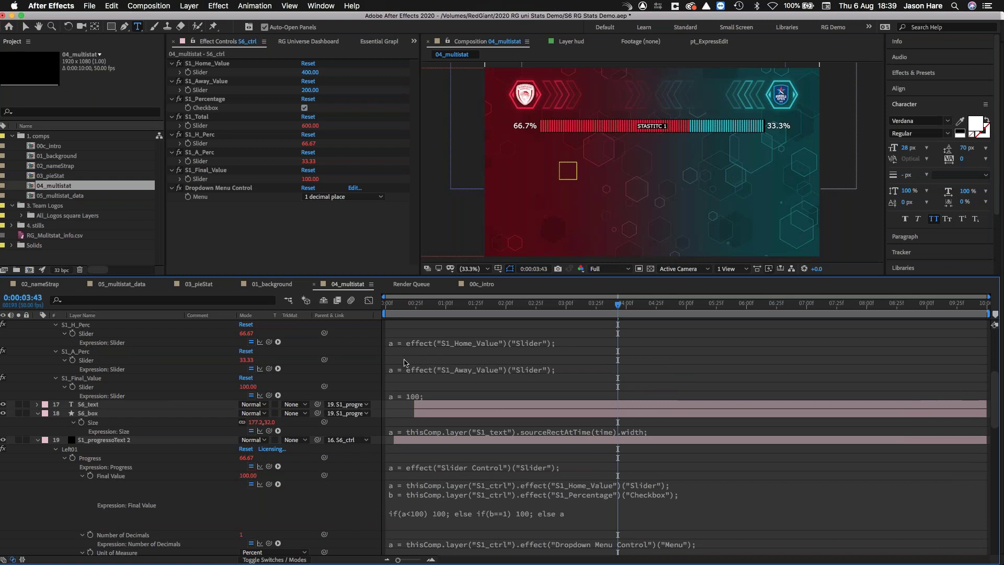
Step: Collapse the revealed expressions of S6_ctrl, S6_box and the three duplicated Progresso layers
left_click(714, 46)
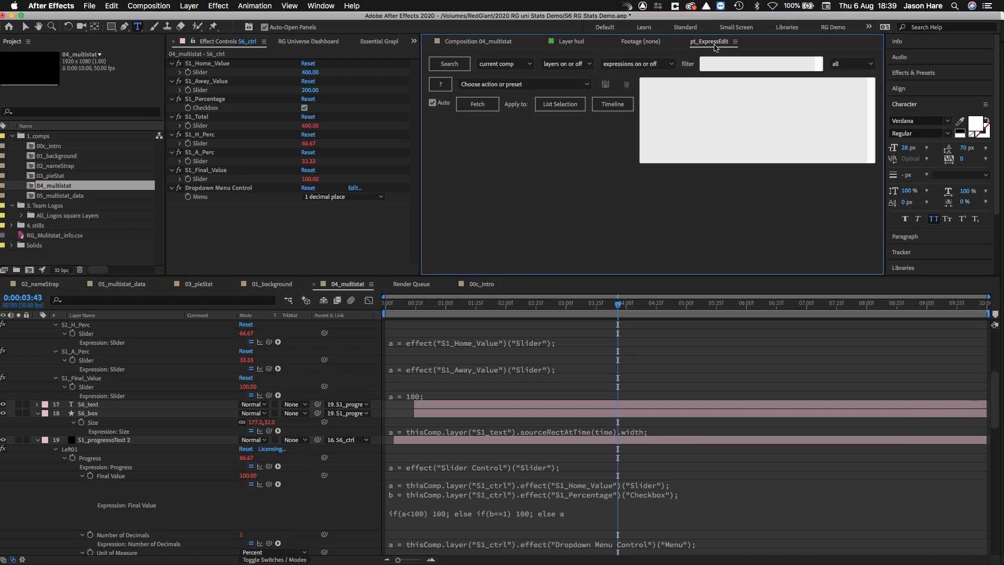
left_click(38, 413)
scroll(36, 424, "up", 8)
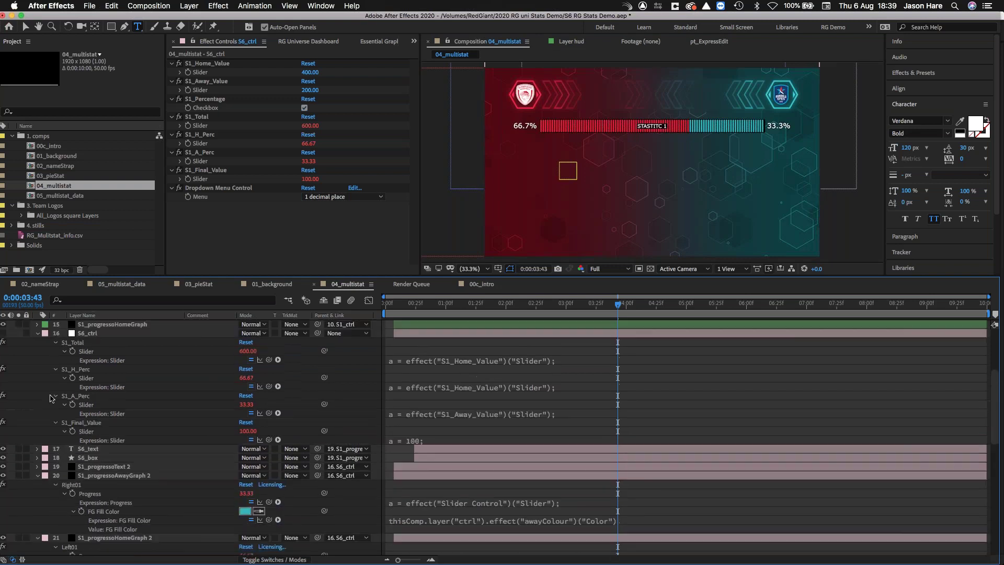
left_click(37, 422)
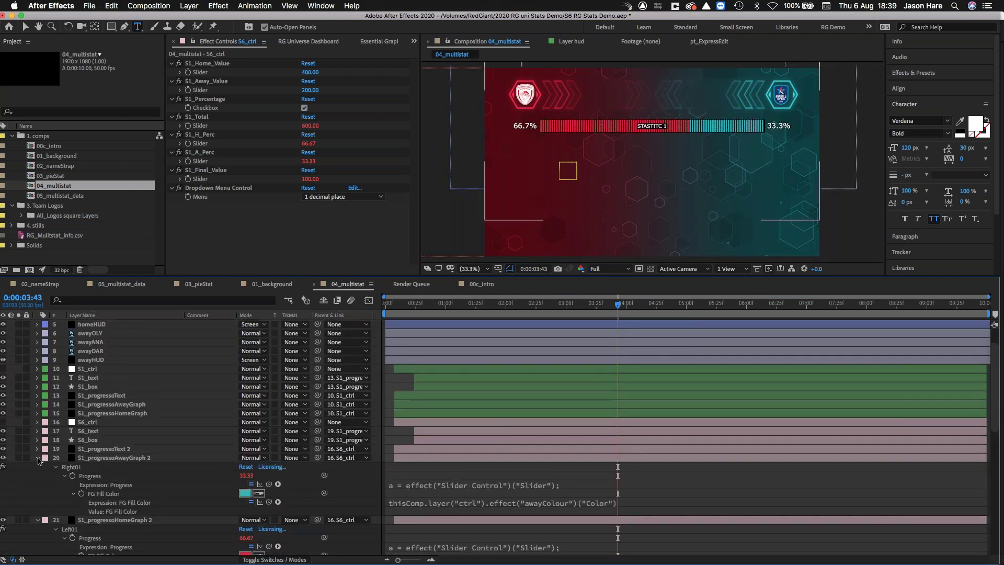
left_click(38, 458)
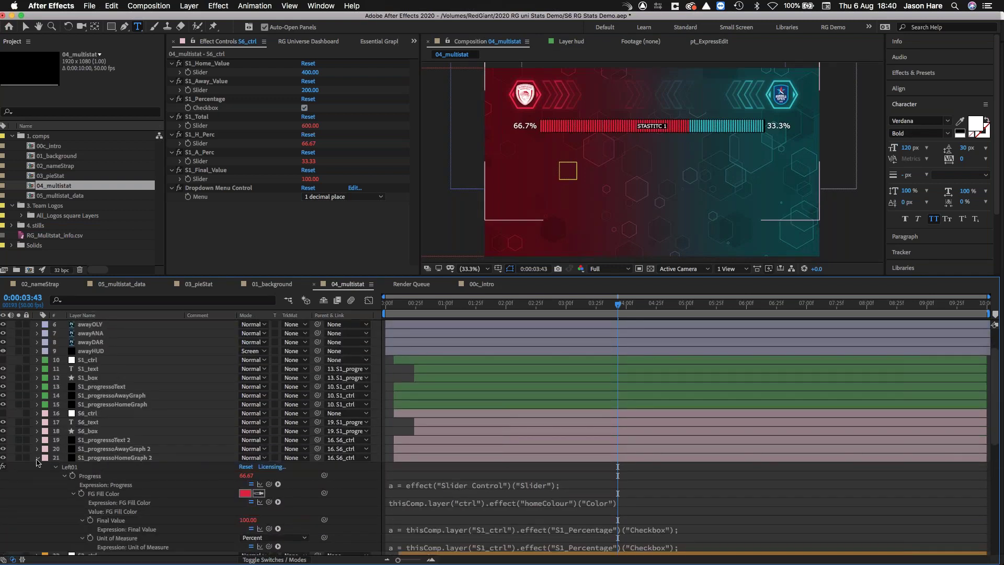
left_click(38, 461)
Step: Hide all the green S1 layers, then select the pink layers and make S6_ctrl visible along with them
left_click_drag(2, 368, 3, 405)
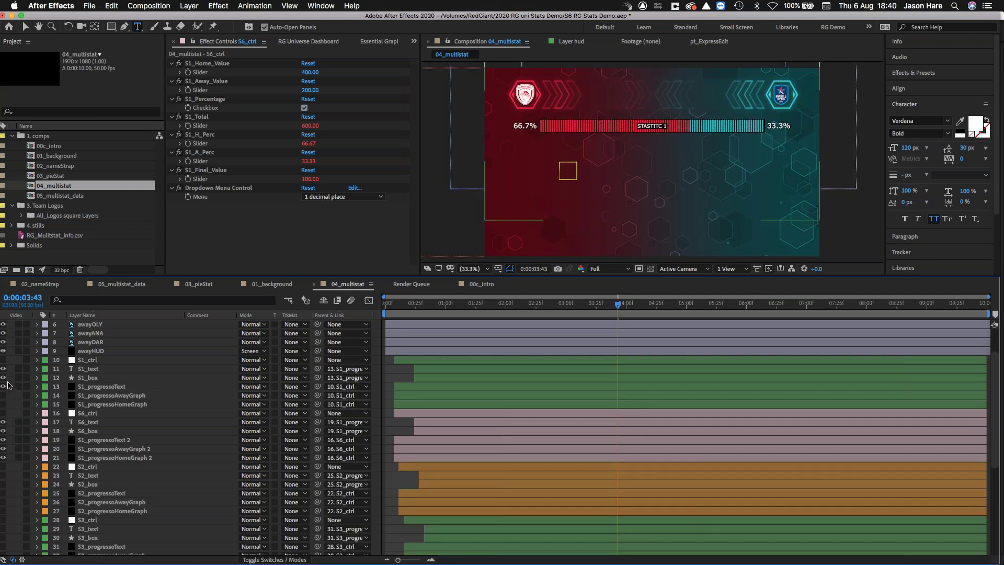
left_click(91, 414)
left_click(104, 457, "shift")
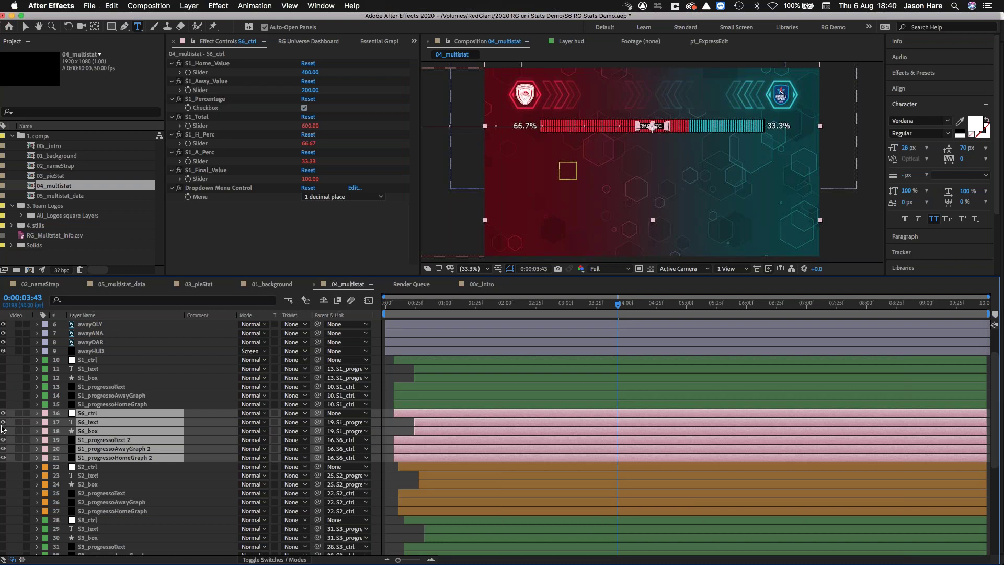
Step: Search the current comp's expressions with pt_ExpressEdit, limiting the search to layers that are on
left_click(709, 41)
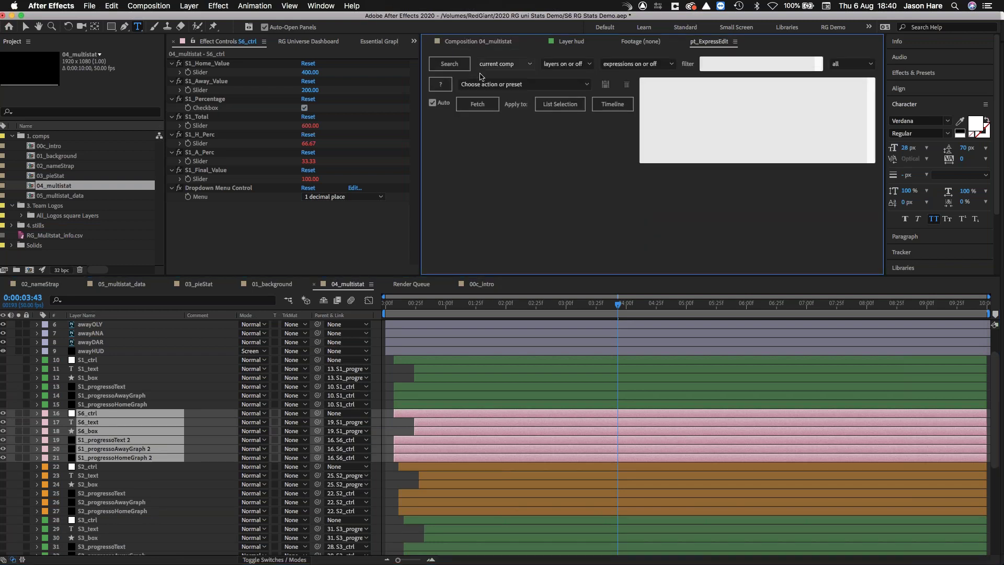
left_click(449, 65)
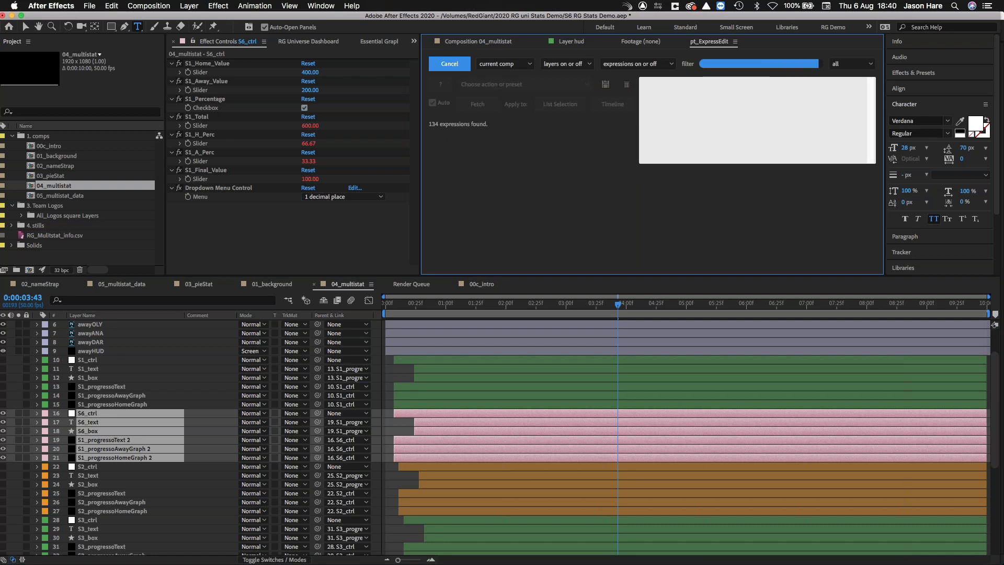
left_click(590, 65)
left_click(564, 90)
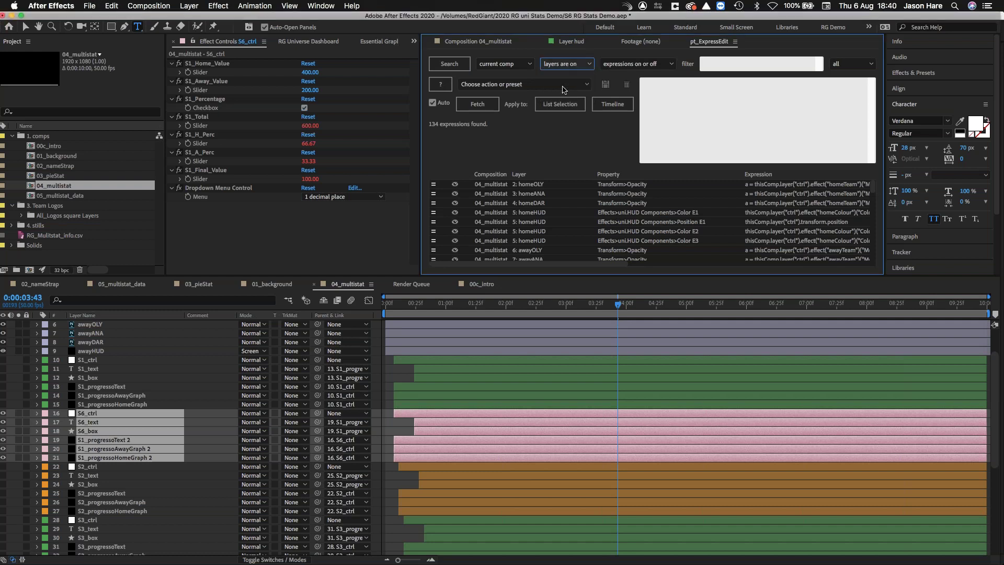
left_click(449, 63)
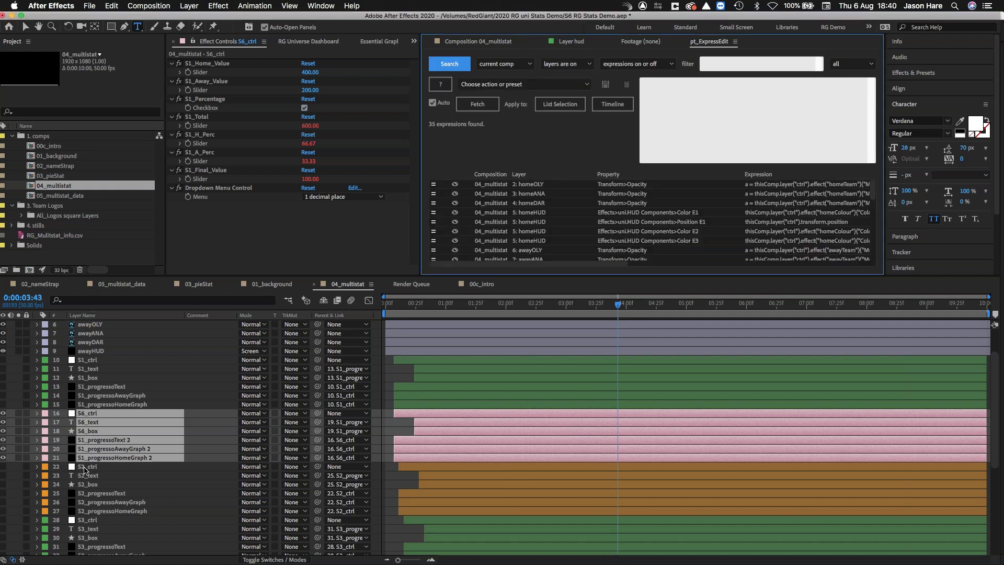
Step: Replace every S1_ reference with S6_ across the listed expressions using pt_ExpressEdit's Search & Replace Expressions
scroll(620, 240, "down", 3)
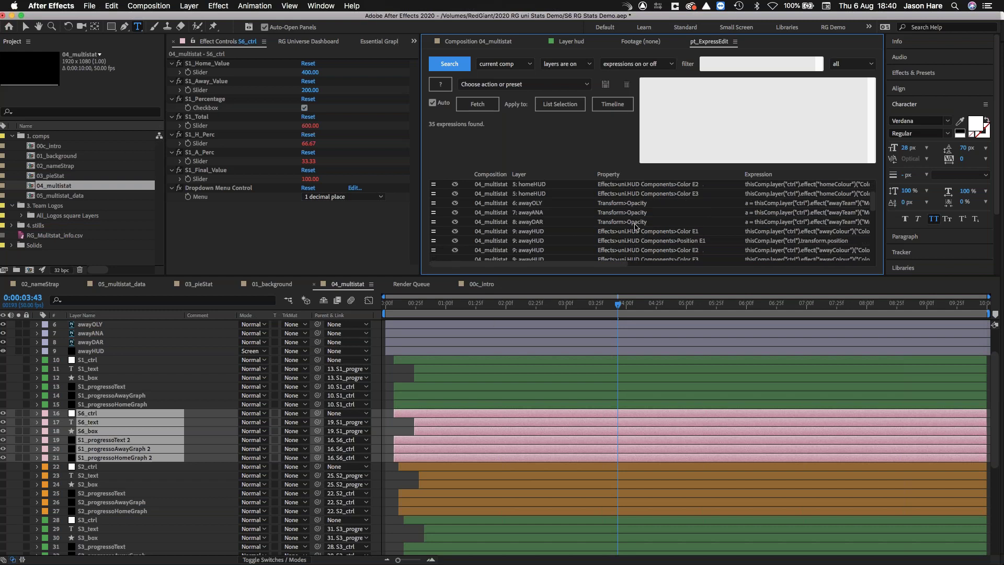
scroll(620, 240, "down", 2)
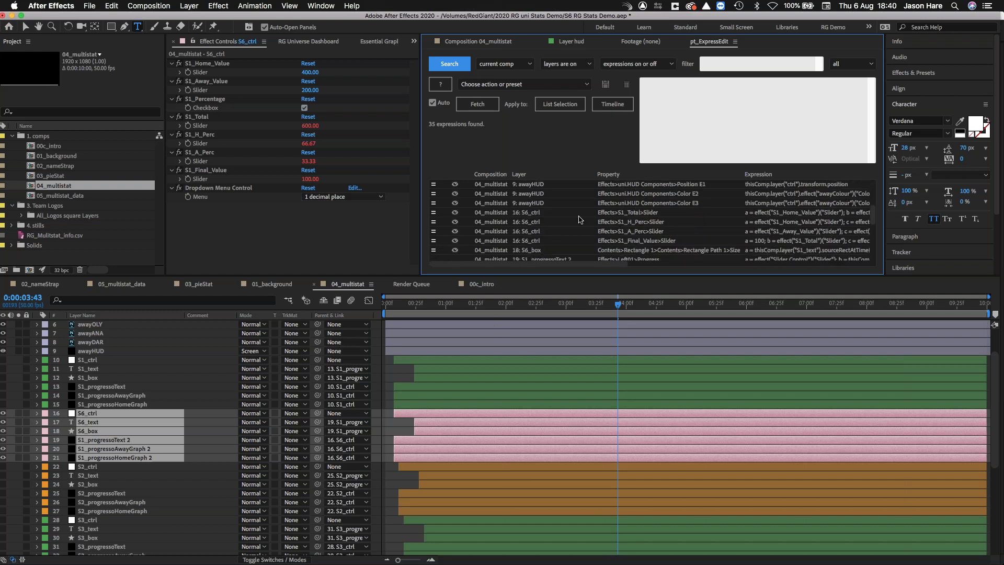
scroll(615, 222, "down", 2)
scroll(617, 222, "up", 2)
left_click(517, 88)
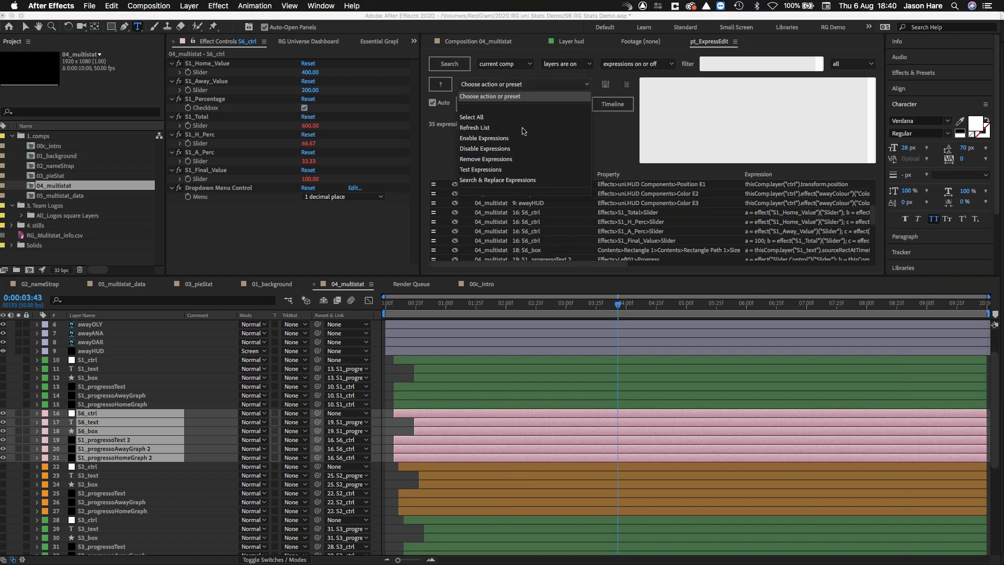
left_click(503, 181)
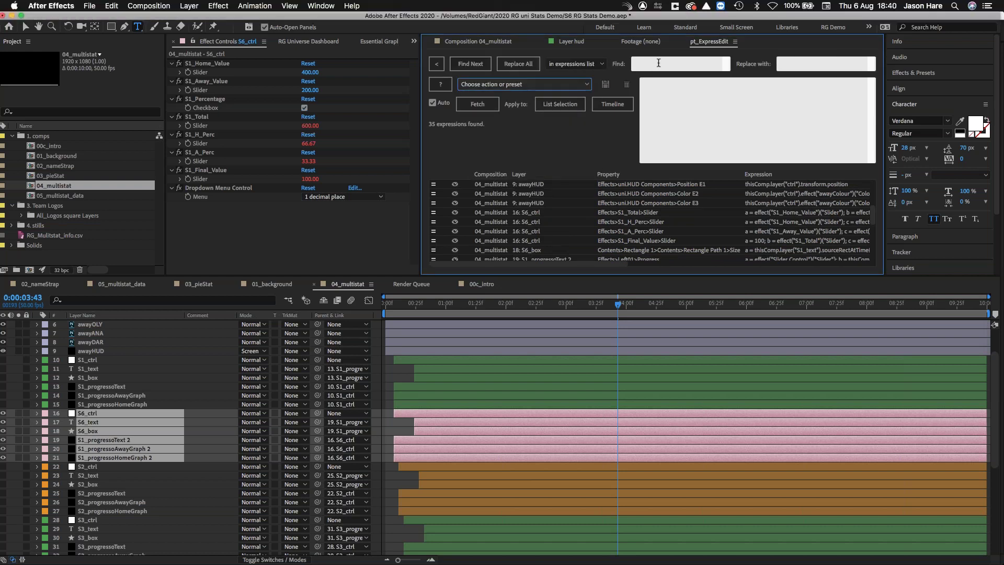
left_click(659, 62)
type("S1_")
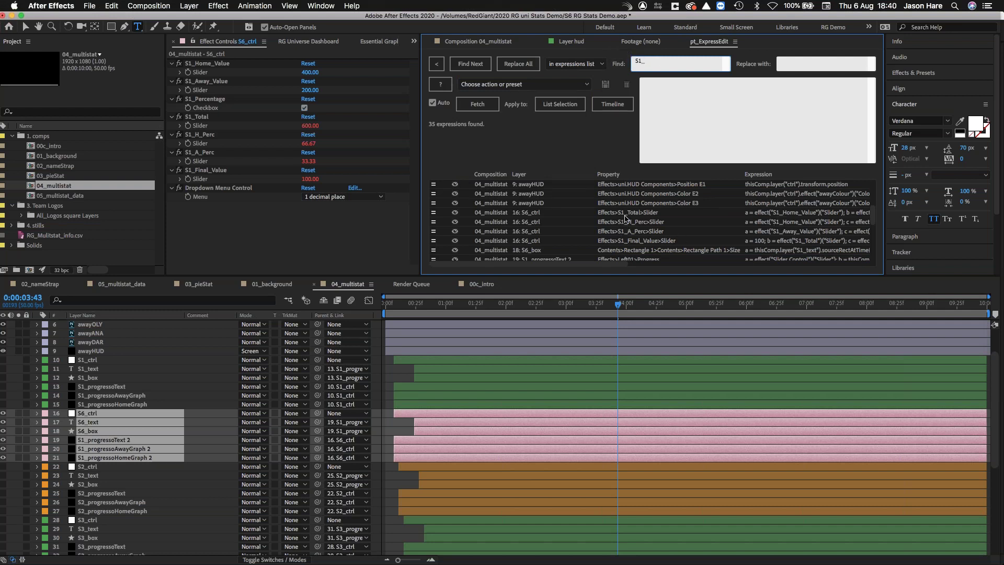
left_click(791, 65)
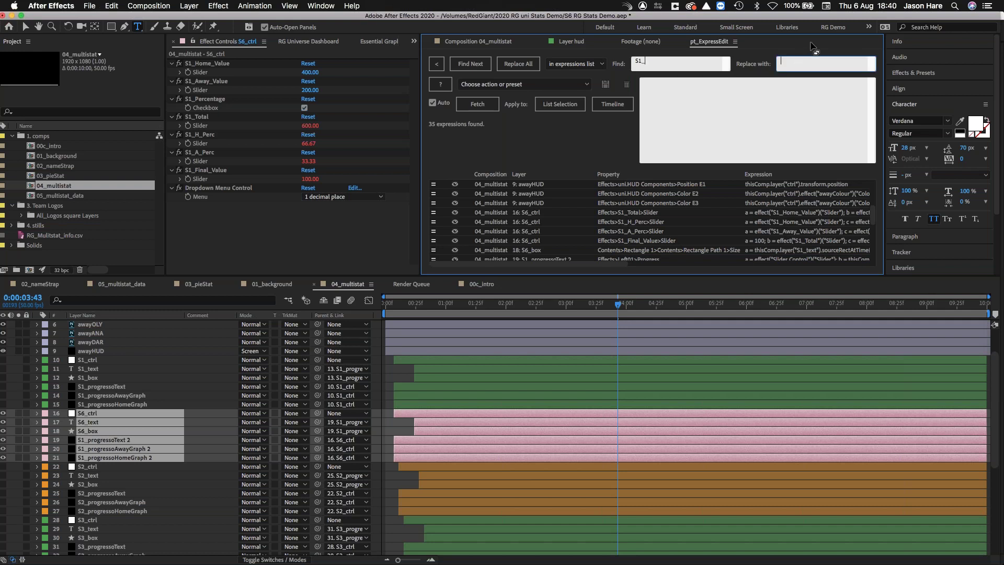
type("S^")
type("_")
left_click(518, 69)
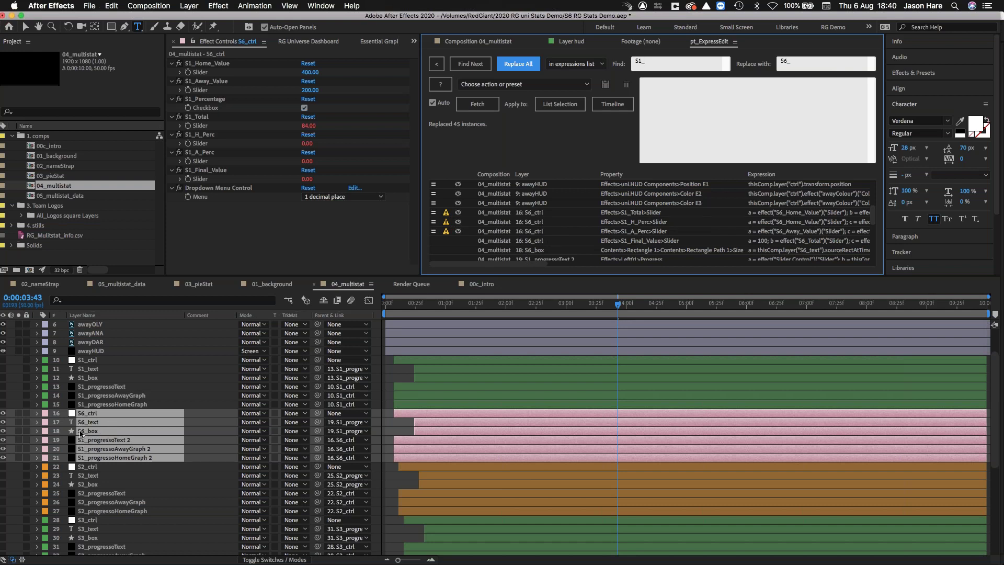
Step: Rename the duplicated pink layer S1_progressoText 2 as S6_progressoText
left_click(82, 445)
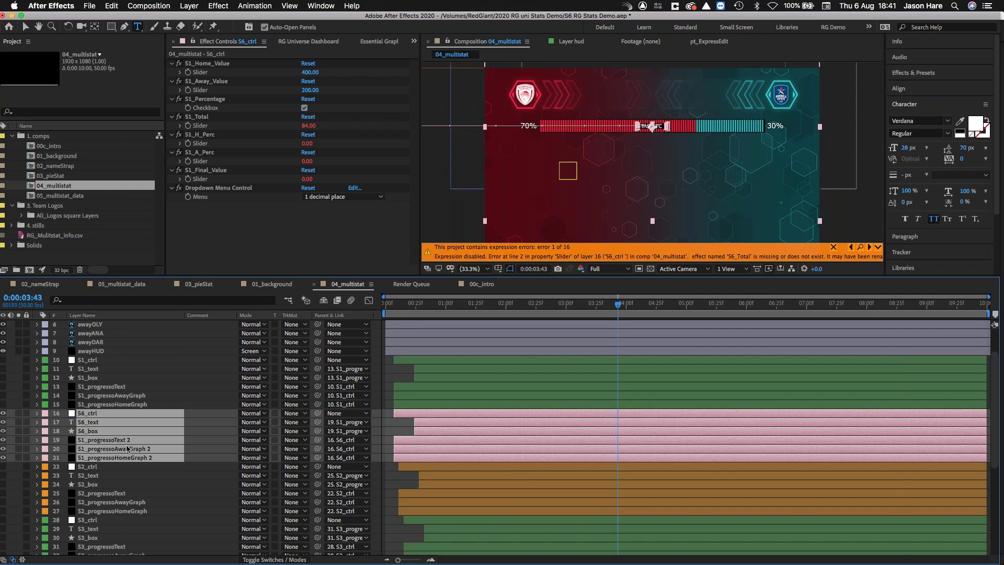
left_click(99, 403)
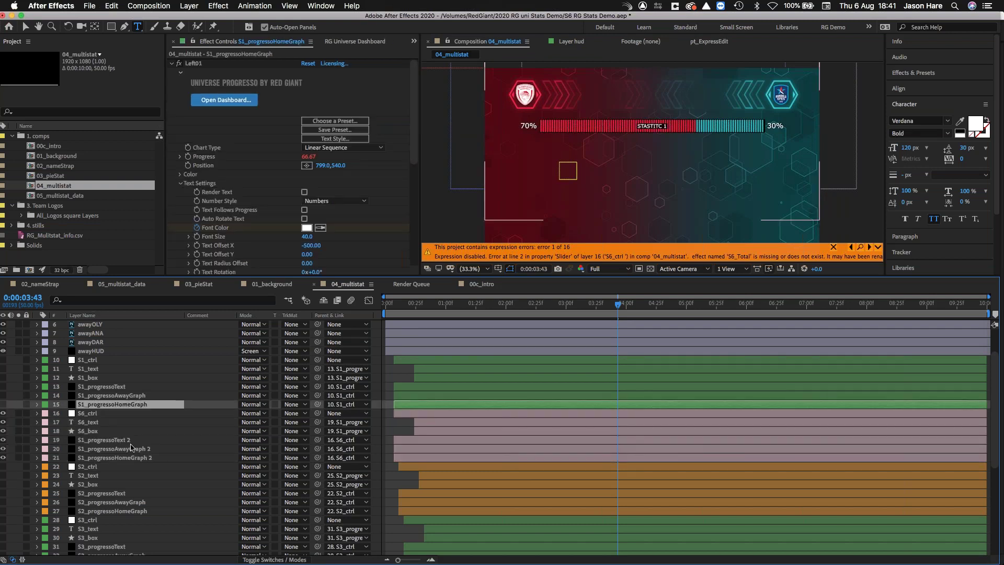
left_click(119, 440)
key("Return")
key("Right")
key("BackSpace")
key("BackSpace")
left_click(84, 439)
key("BackSpace")
type("6")
key("Return")
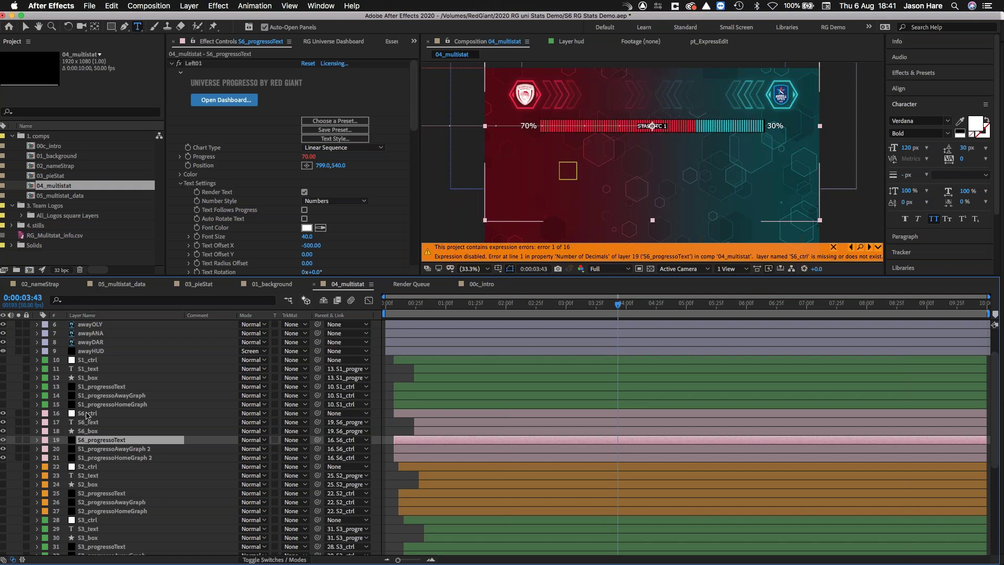
Step: Delete all six pink layers, from S6_ctrl through S1_progressoHomeGraph 2
left_click(88, 413)
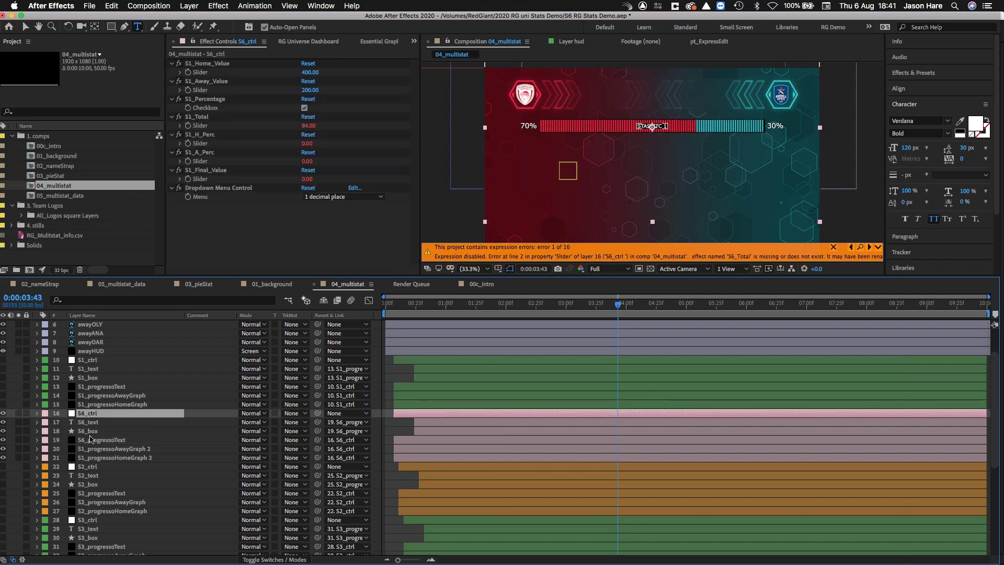
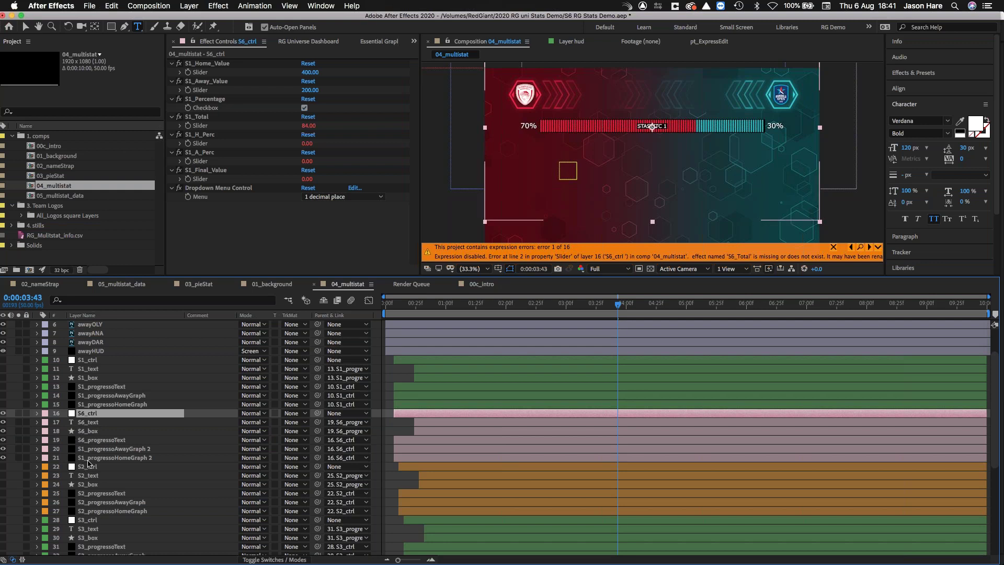
left_click(85, 458, "shift")
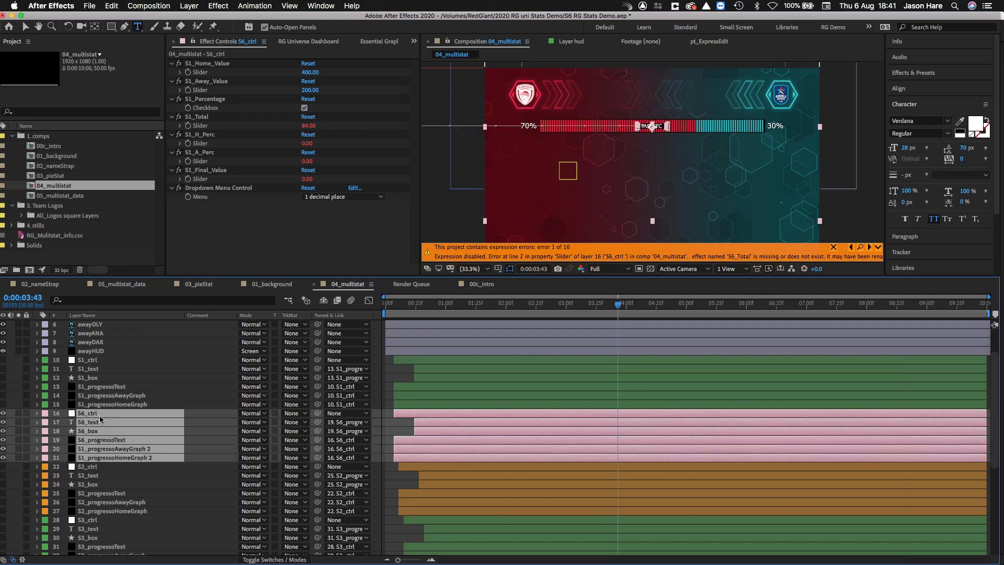
key("Delete")
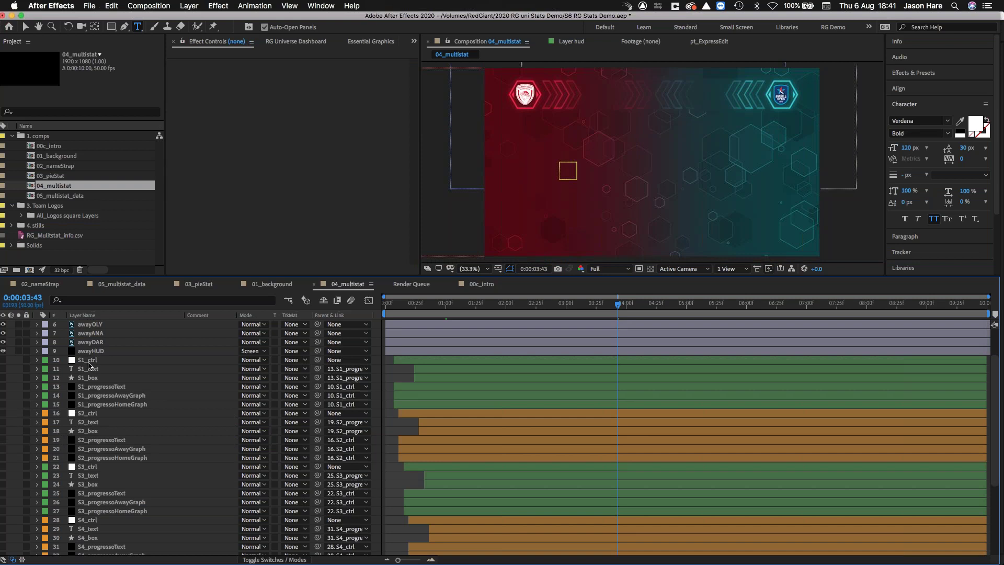
Step: Select all the stat layers from S1_ctrl through S5_progressoHomeGraph and turn their visibility back on
left_click(87, 360)
scroll(105, 434, "down", 4)
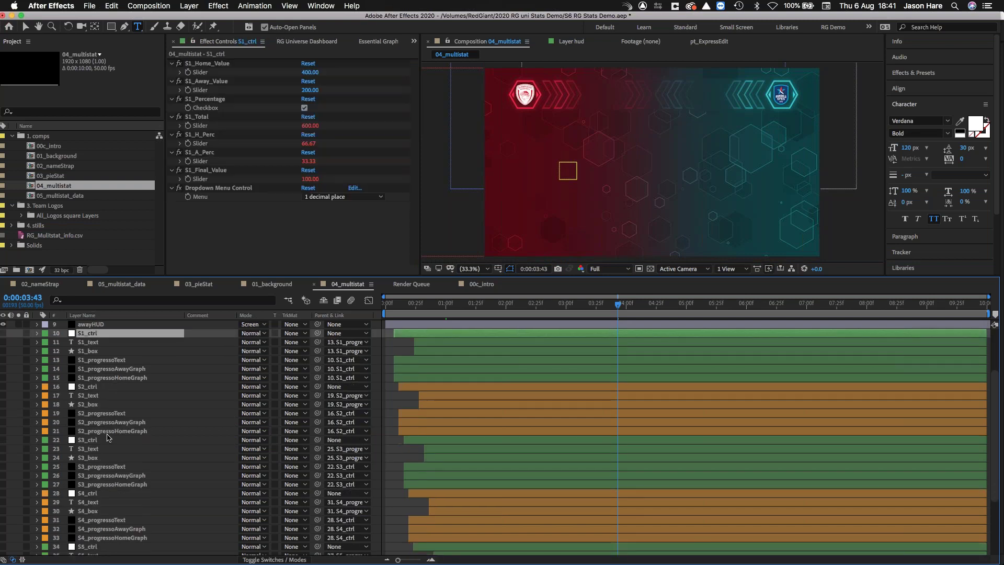
scroll(105, 499, "down", 2)
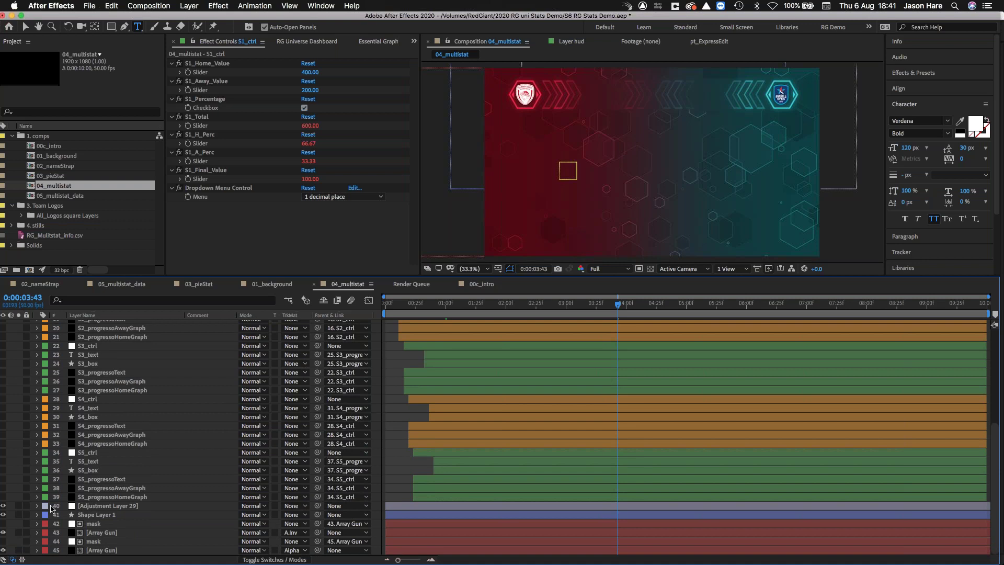
key("ctrl+z")
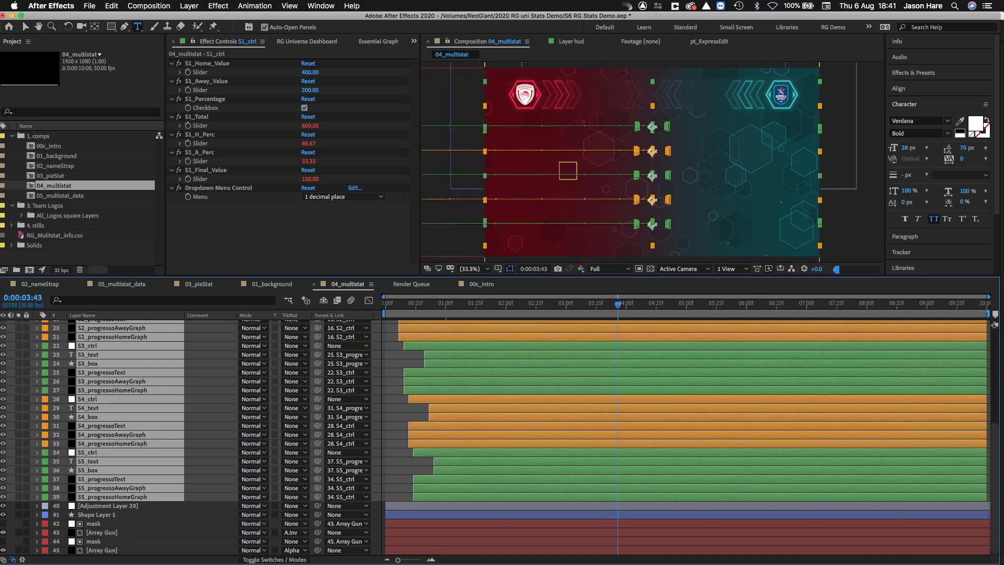
Step: Close all compositions held in Essential Graphics and choose 04_multistat as the master composition
left_click(378, 42)
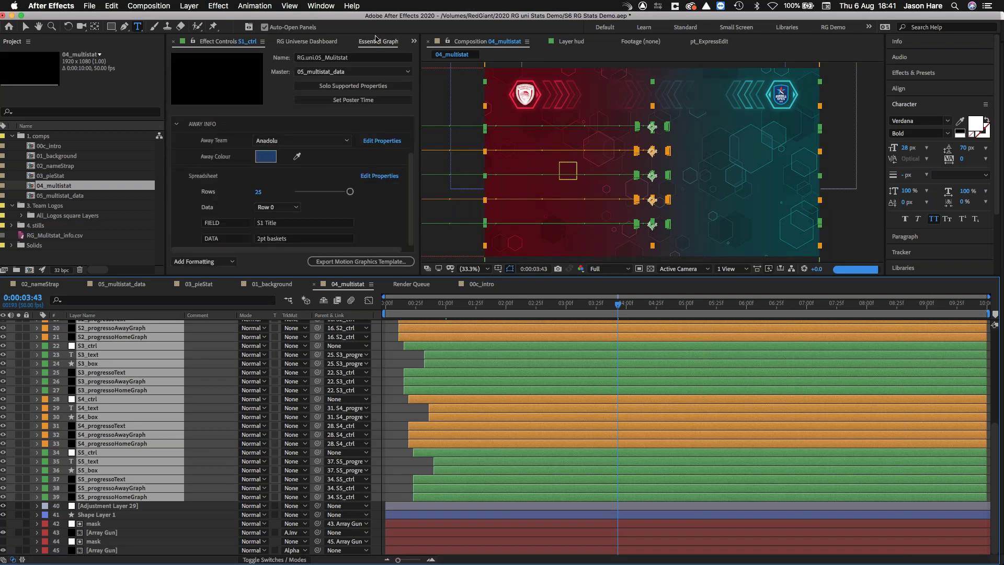
left_click(32, 186)
double_click(42, 189)
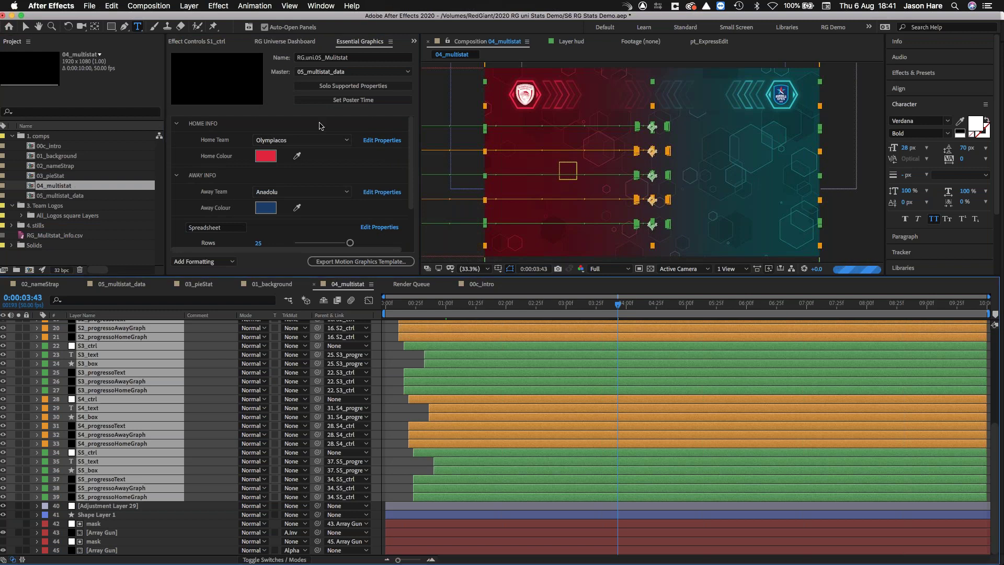
left_click(353, 72)
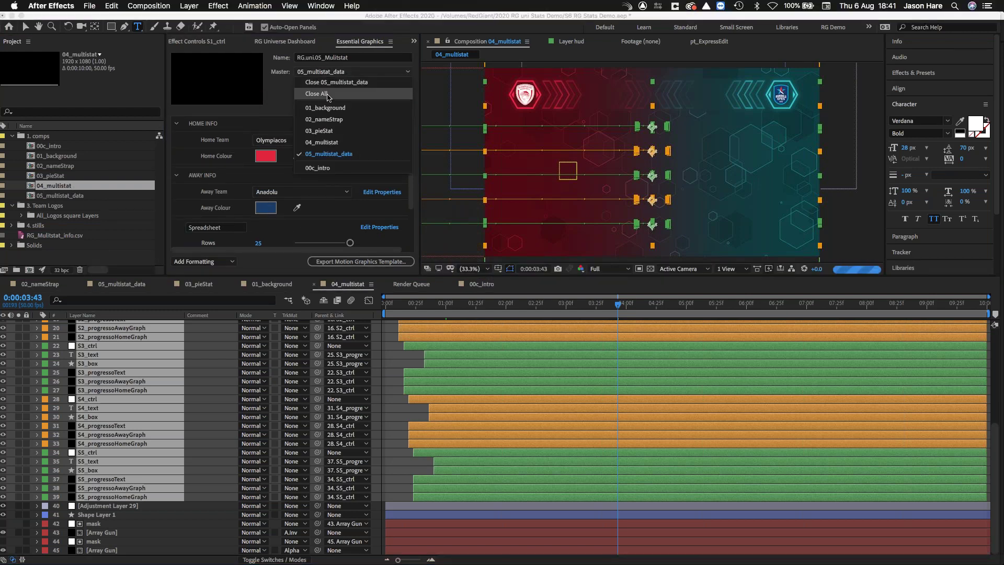
left_click(325, 63)
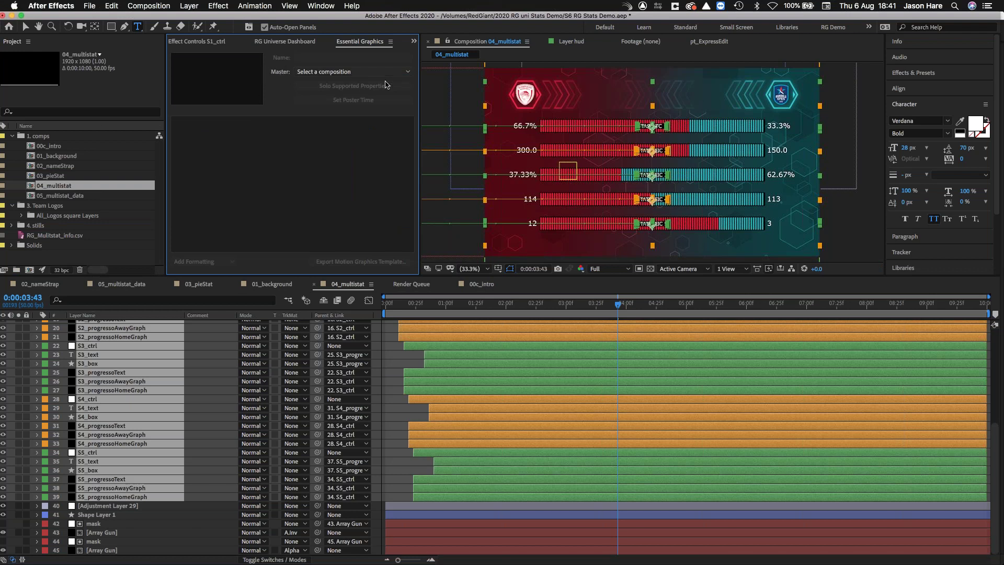
left_click(407, 72)
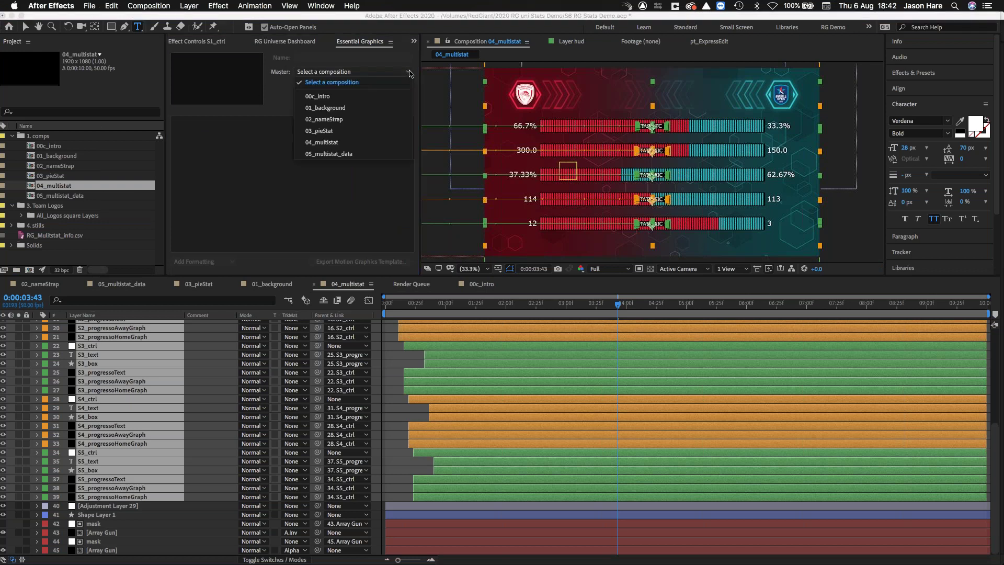
left_click(329, 143)
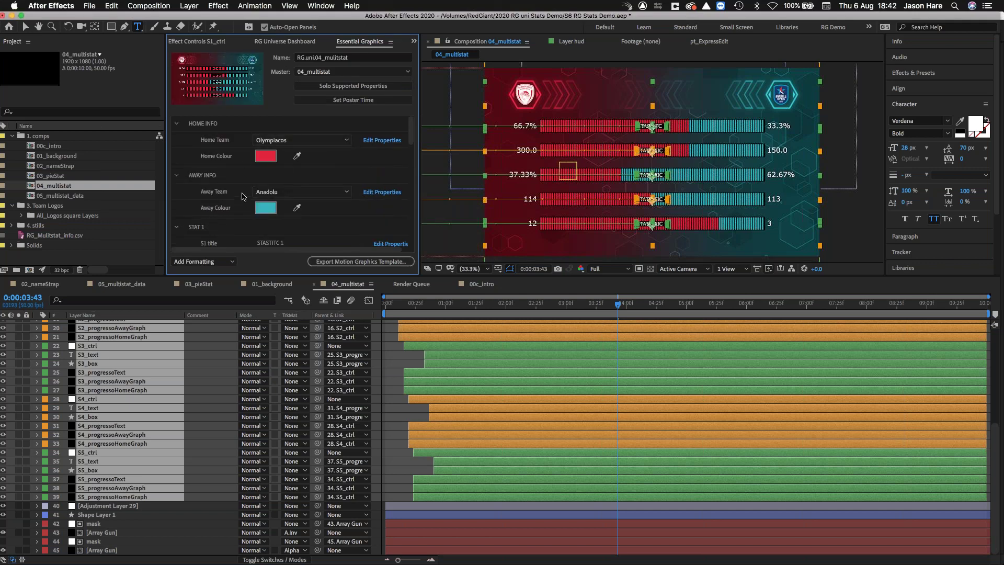
Step: Look at the comment and group formatting options in Essential Graphics and at the HOME INFO group
left_click(230, 262)
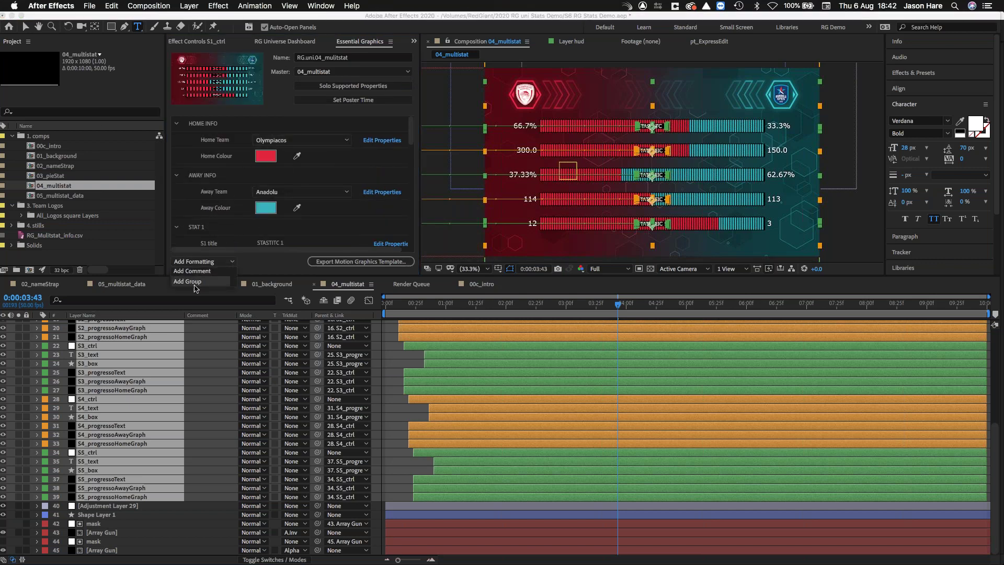
left_click(196, 289)
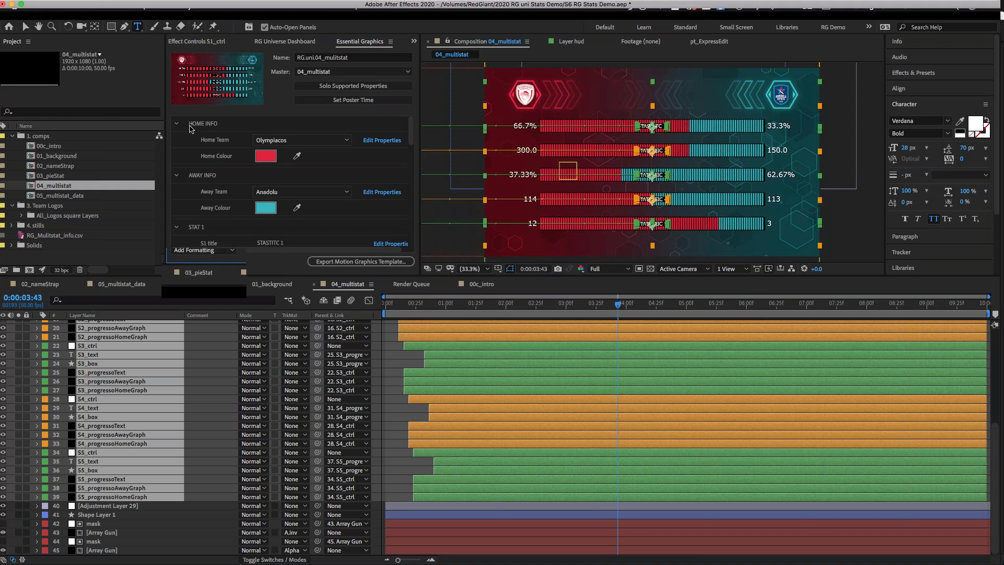
left_click(179, 128)
left_click(178, 125)
left_click(177, 124)
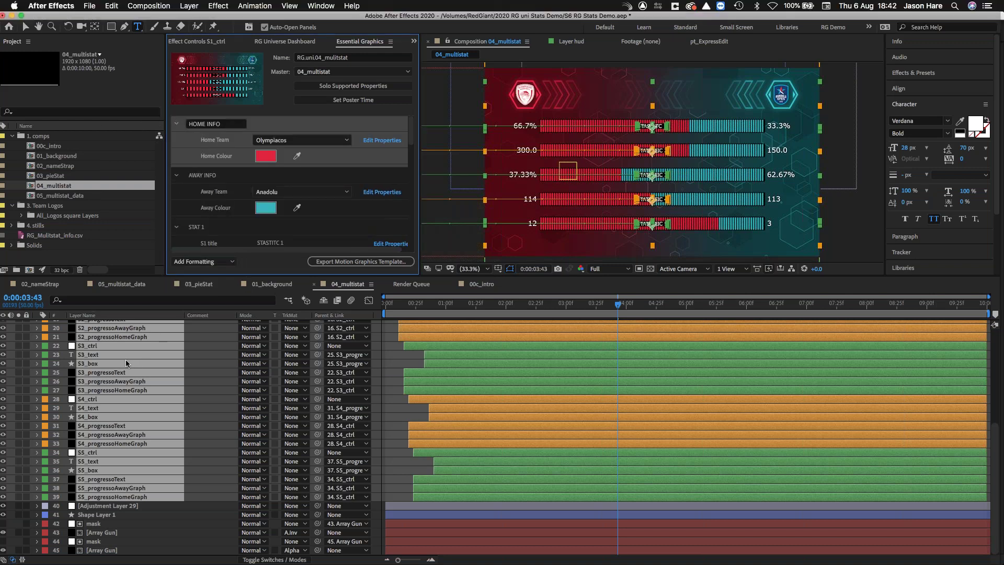
Step: Select the ctrl layer, then append 1800 to the template name in Essential Graphics
scroll(126, 363, "up", 5)
scroll(116, 345, "up", 8)
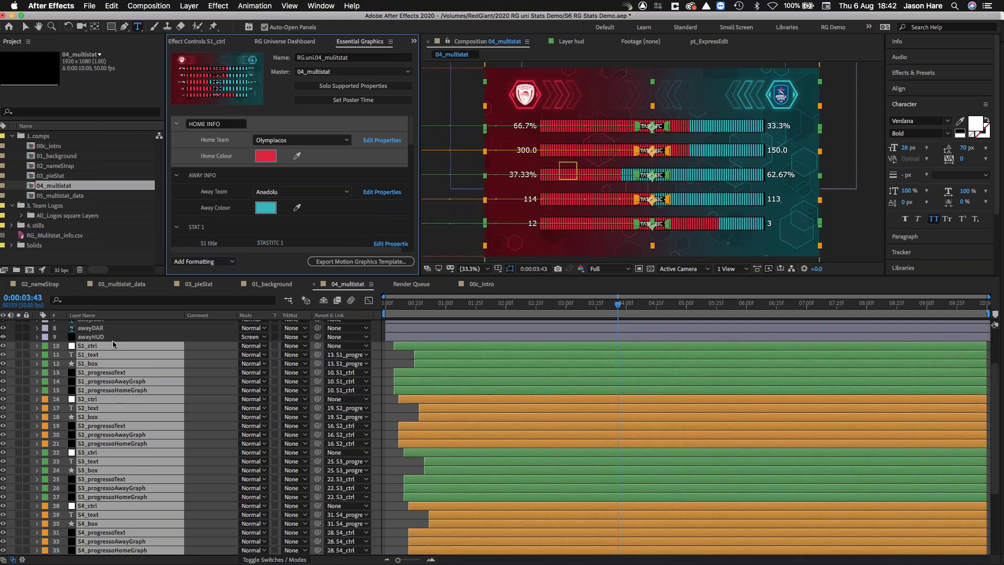
left_click(157, 323)
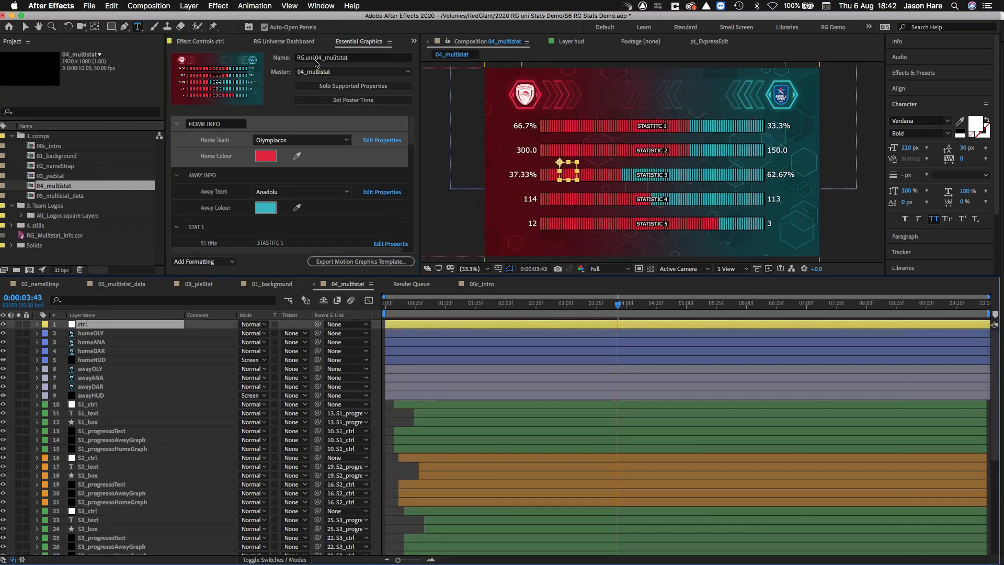
left_click(356, 59)
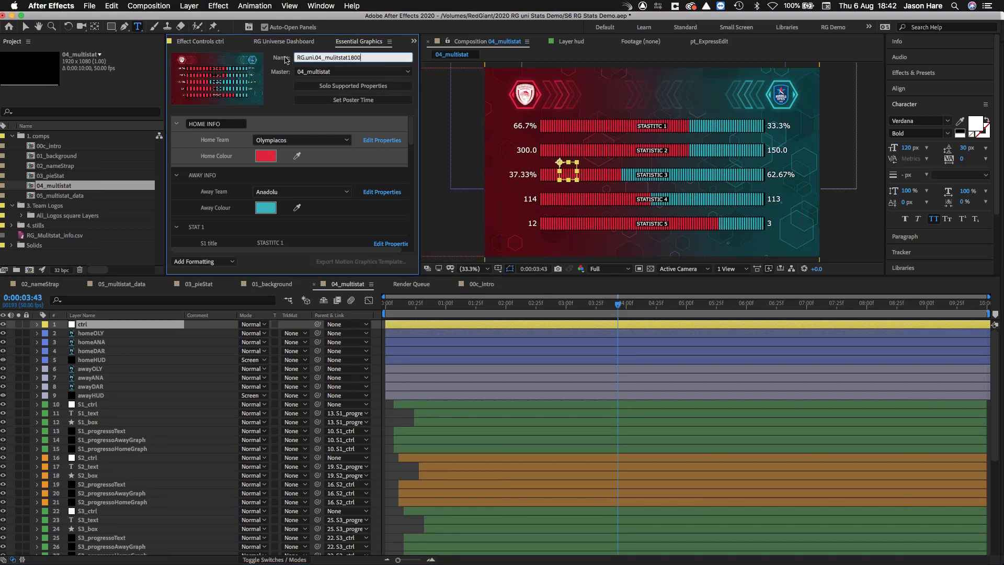
key("Return")
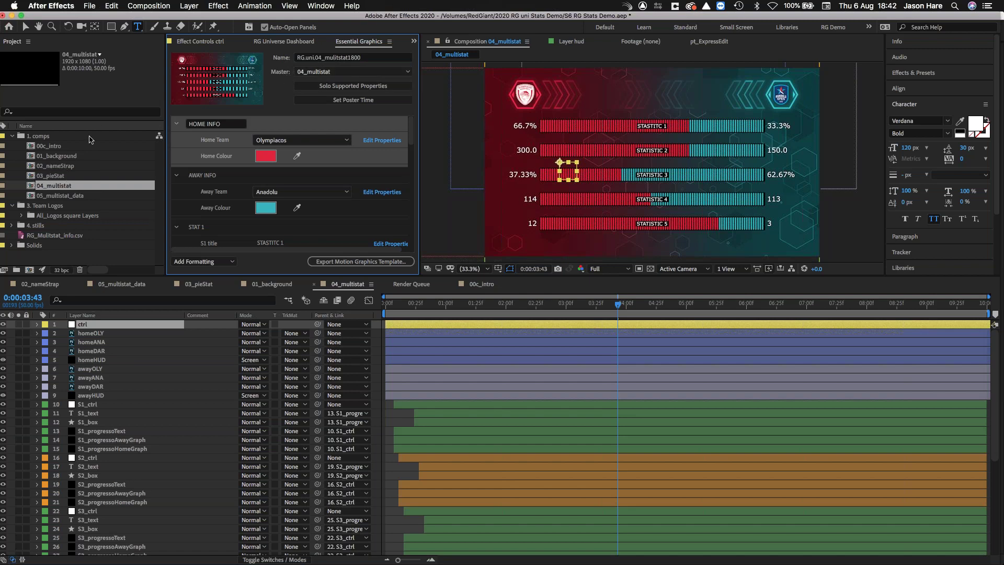
Step: Solo the supported properties of 04_multistat and review the ones exposed under the ctrl layer
left_click(354, 89)
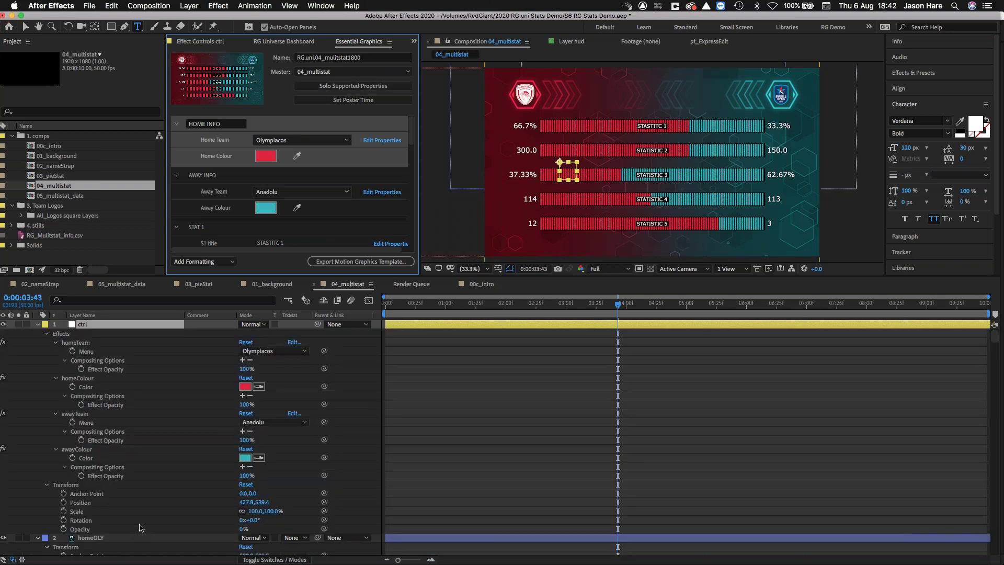
scroll(138, 521, "down", 2)
scroll(157, 471, "up", 2)
Step: Collapse the ctrl, home and away layers through awayHUD in the 04_multistat timeline to reach the effects of S1_ctrl
left_click(40, 324)
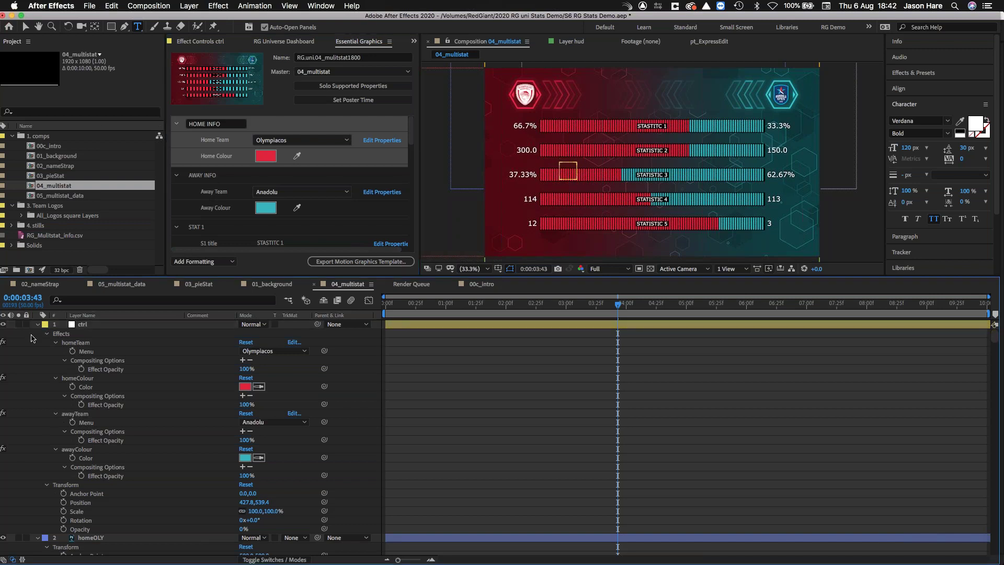
left_click(37, 333)
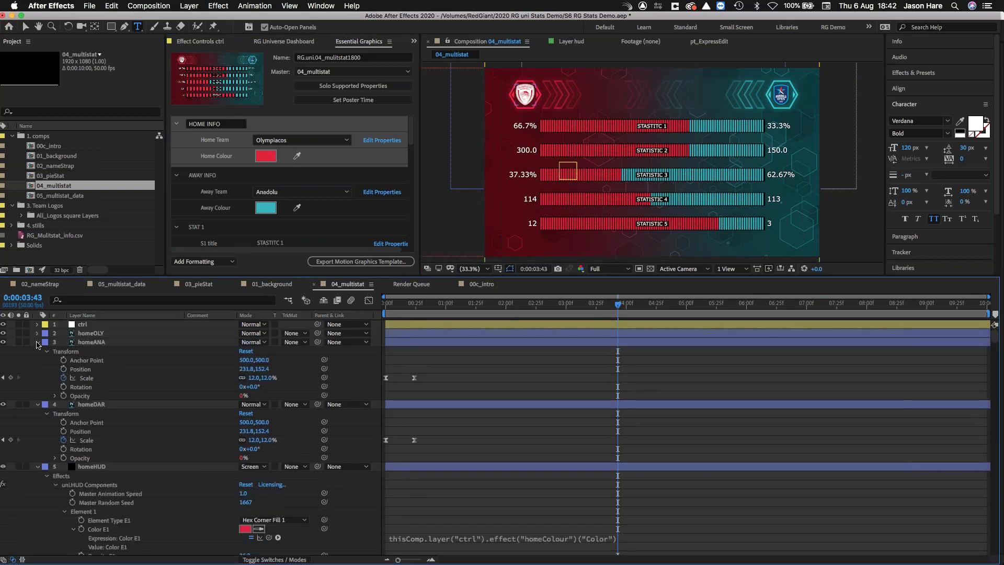
left_click(38, 342)
left_click(37, 351)
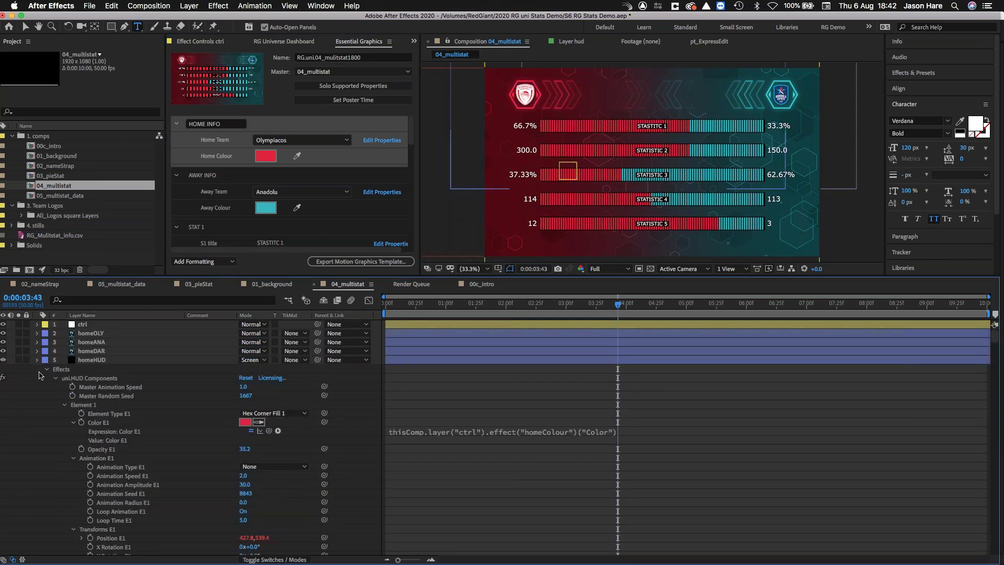
left_click(37, 359)
left_click(37, 378)
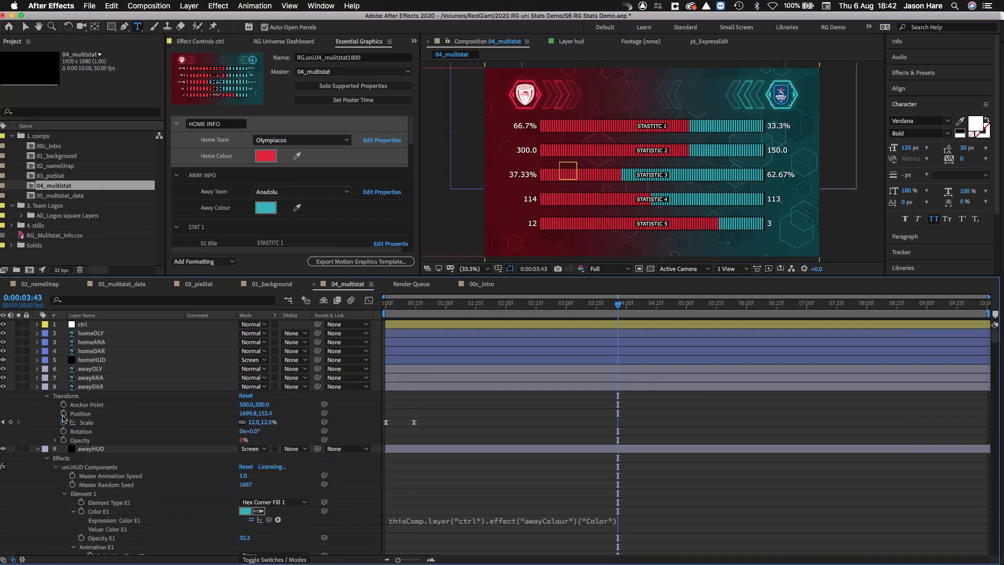
left_click(37, 386)
left_click(37, 395)
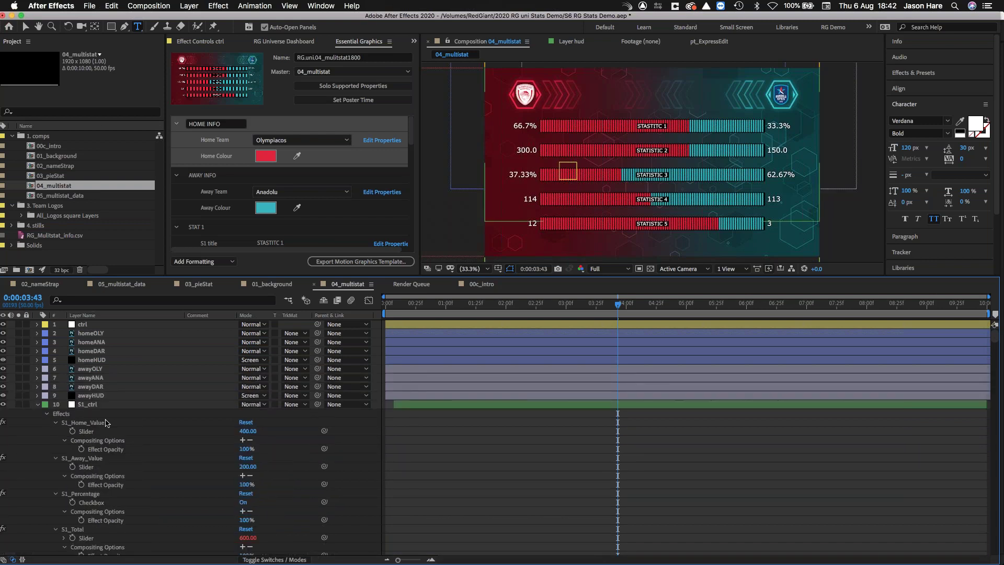
scroll(98, 403, "down", 3)
scroll(98, 403, "down", 3)
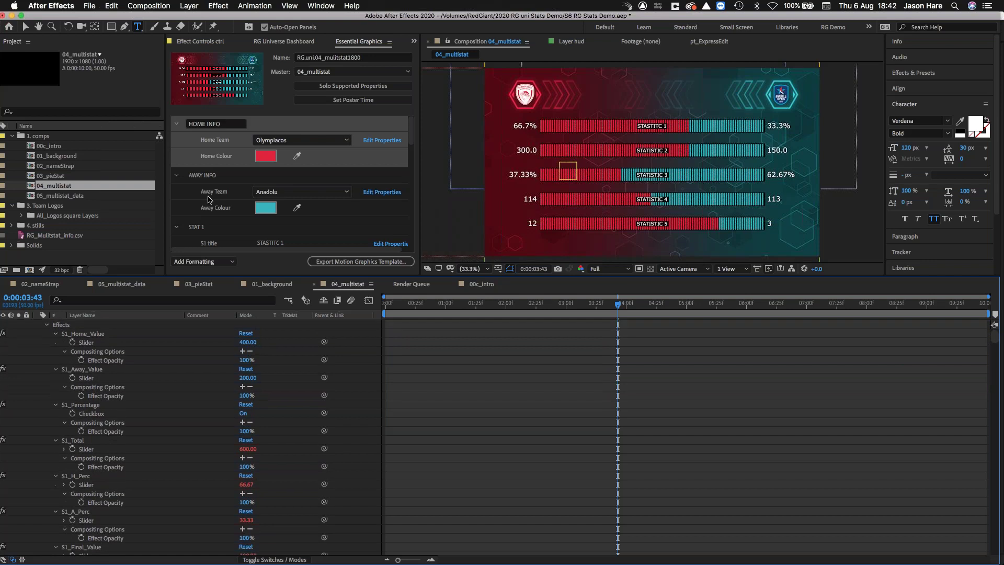
Step: Check the S1 home value range and S1 title text options in Essential Graphics, collapsing the HOME INFO, AWAY INFO, STAT 1 and STAT 2 groups
left_click(176, 123)
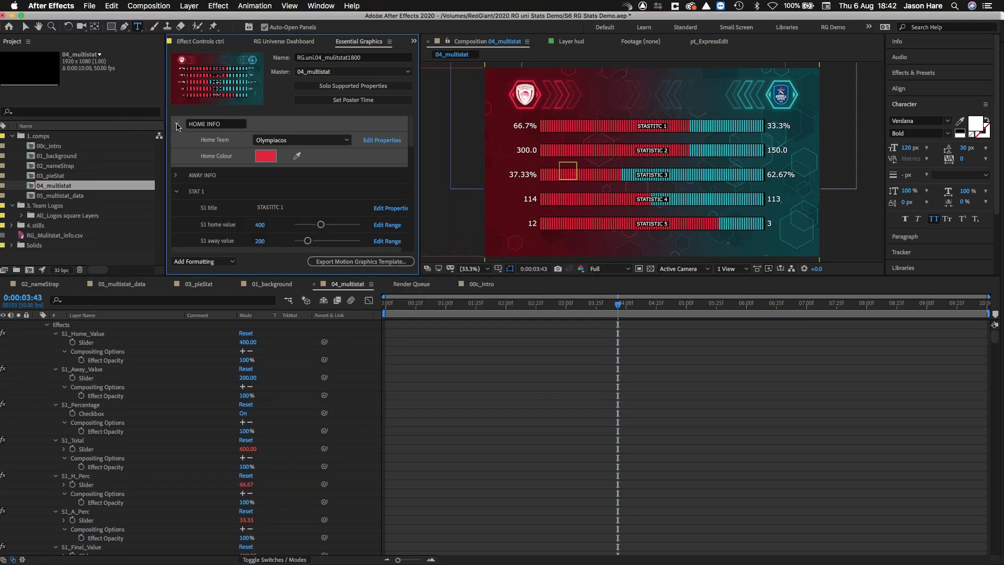
left_click(176, 139)
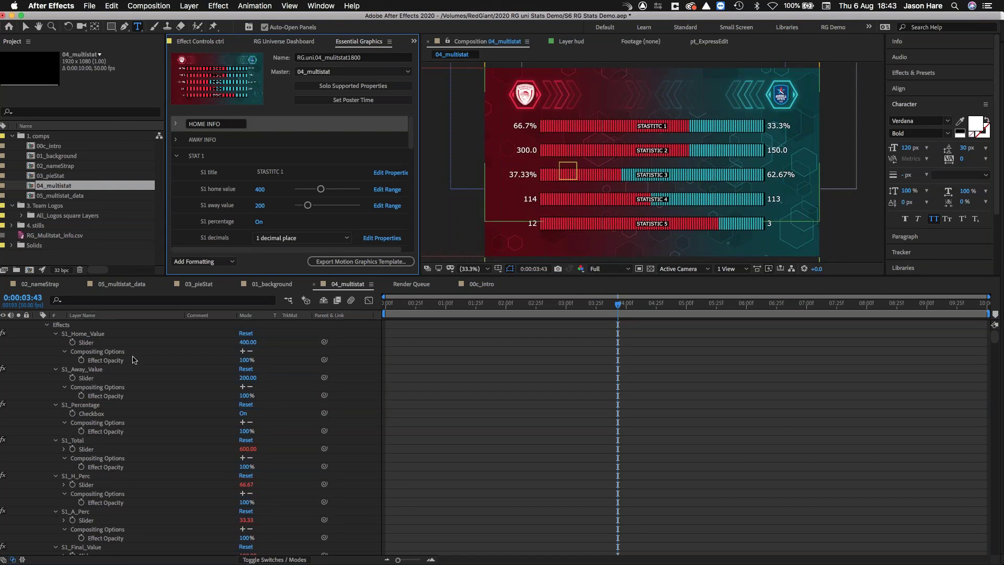
left_click(380, 191)
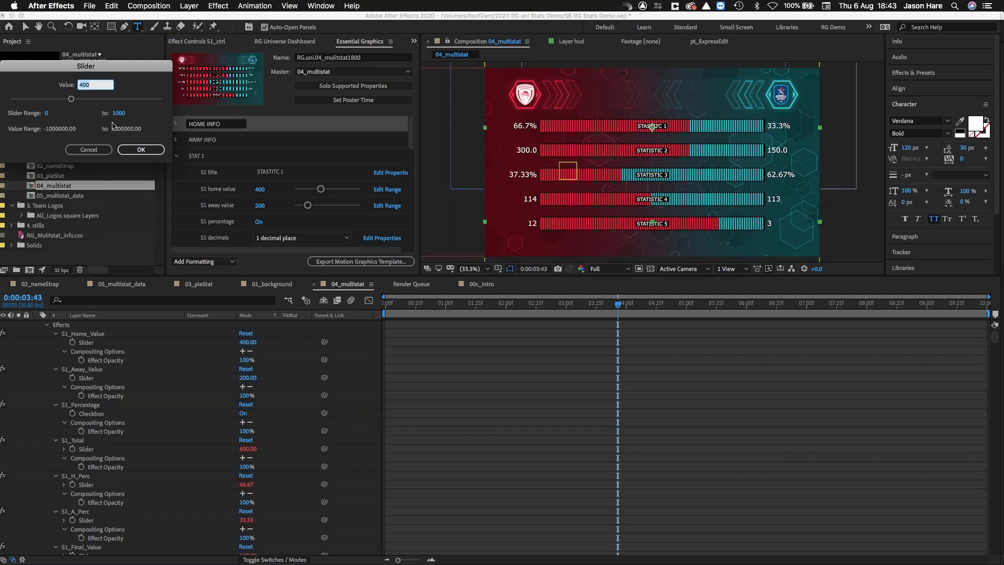
left_click(138, 150)
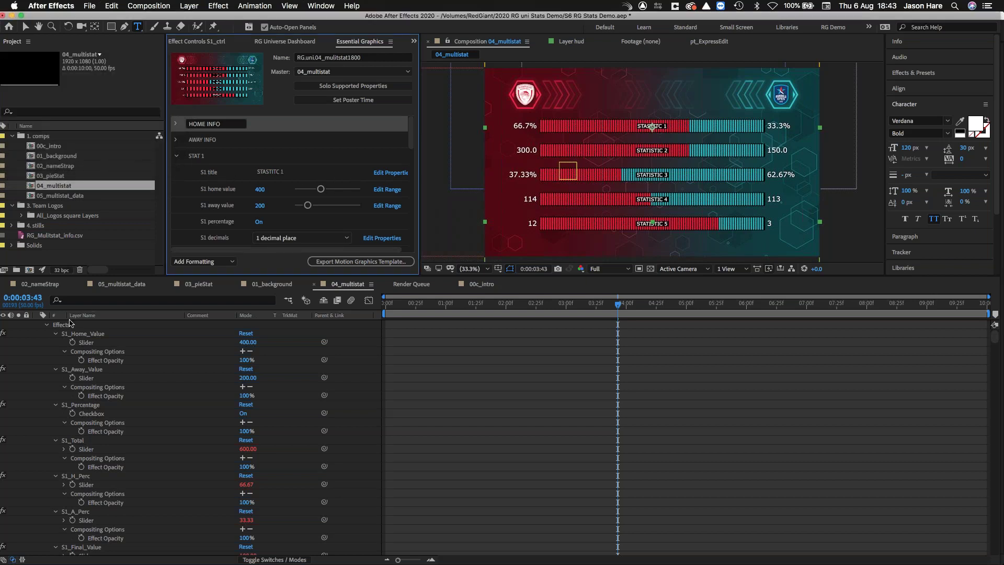
left_click(390, 173)
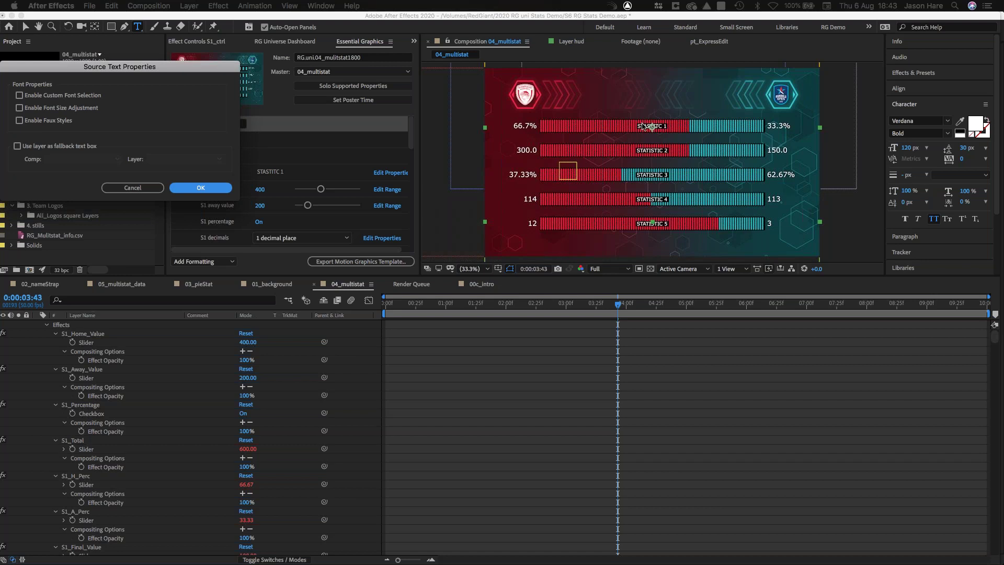
left_click(135, 188)
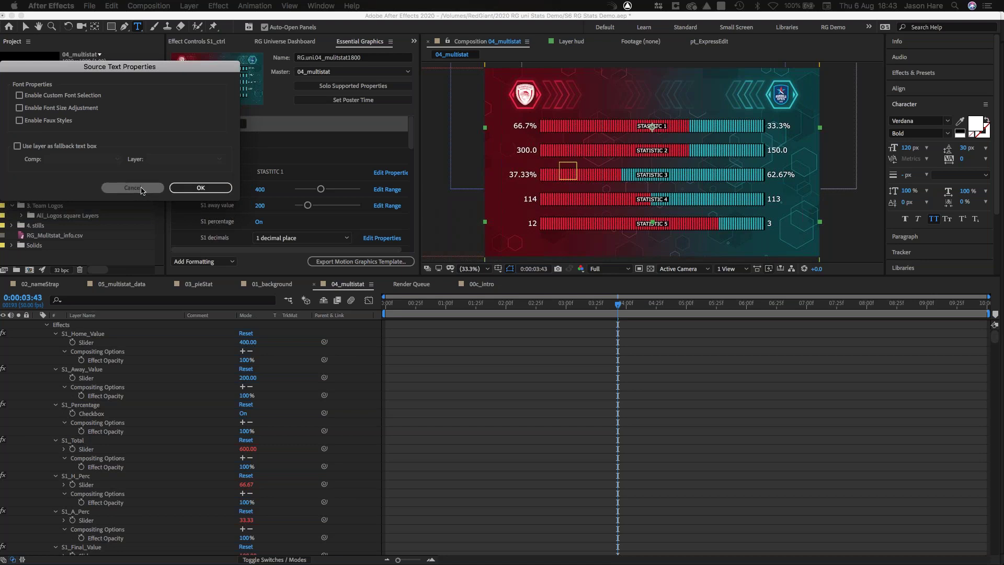
left_click(177, 156)
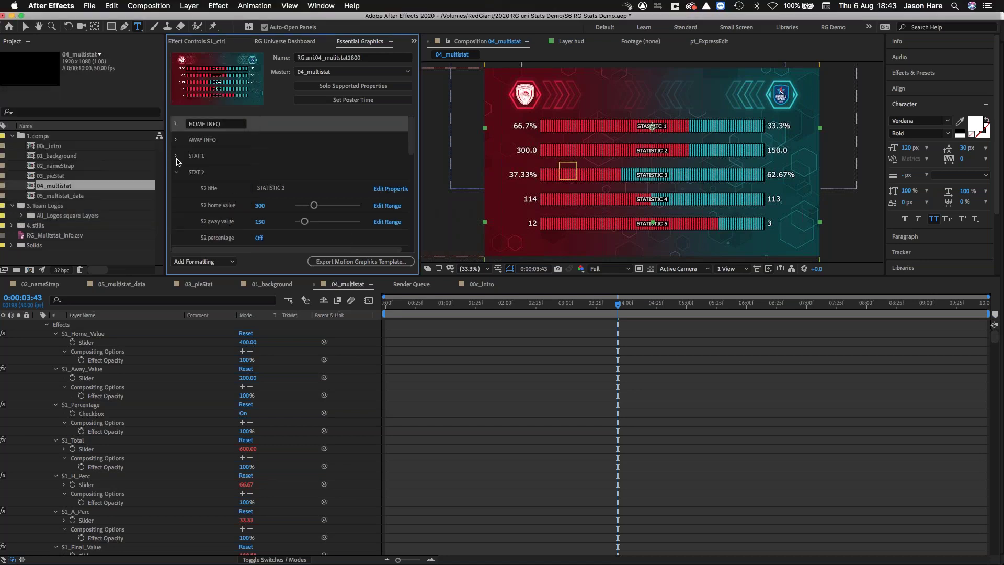
left_click(177, 188)
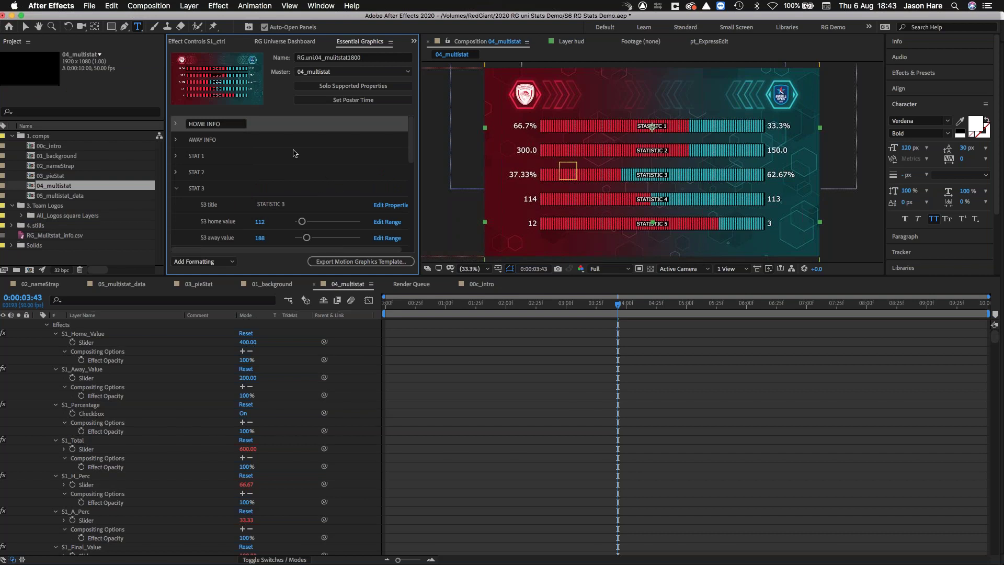
Step: Save the project and export RG.uni.04_mulitstat1800 as a motion graphics template to the Desktop on the local drive
left_click(360, 266)
left_click(568, 306)
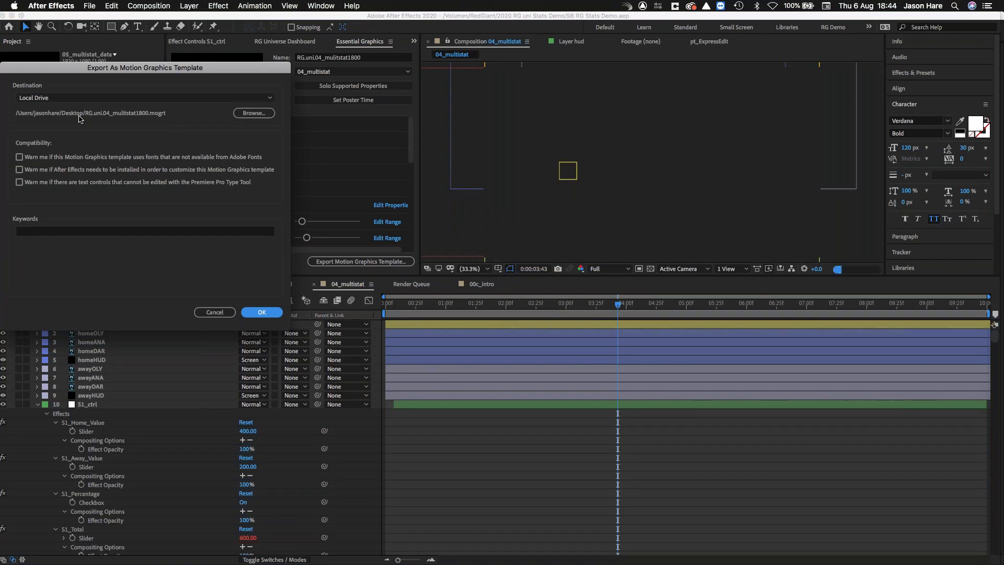
left_click(261, 313)
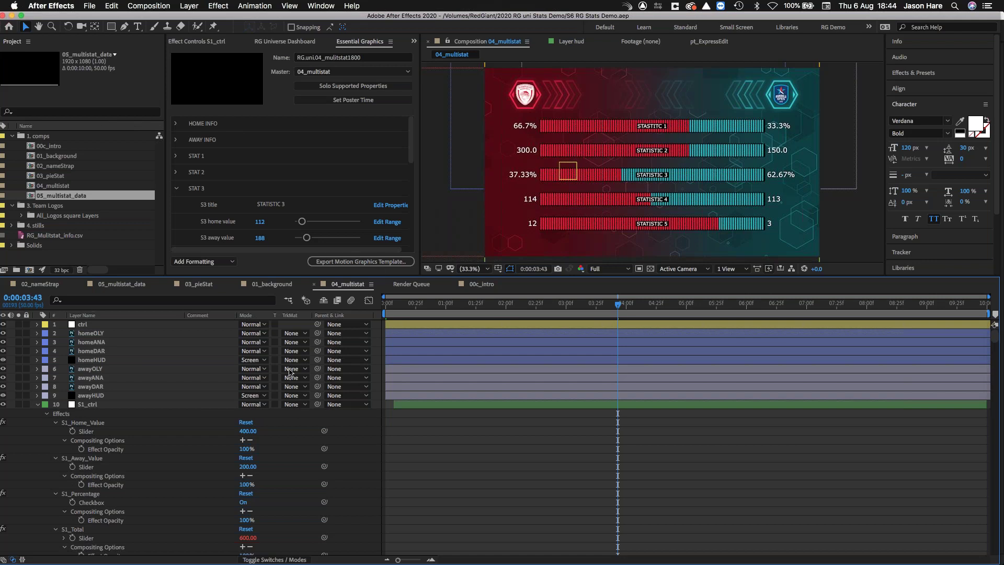
Step: Open the 05_multistat_data composition and collapse all of its layers
left_click(31, 195)
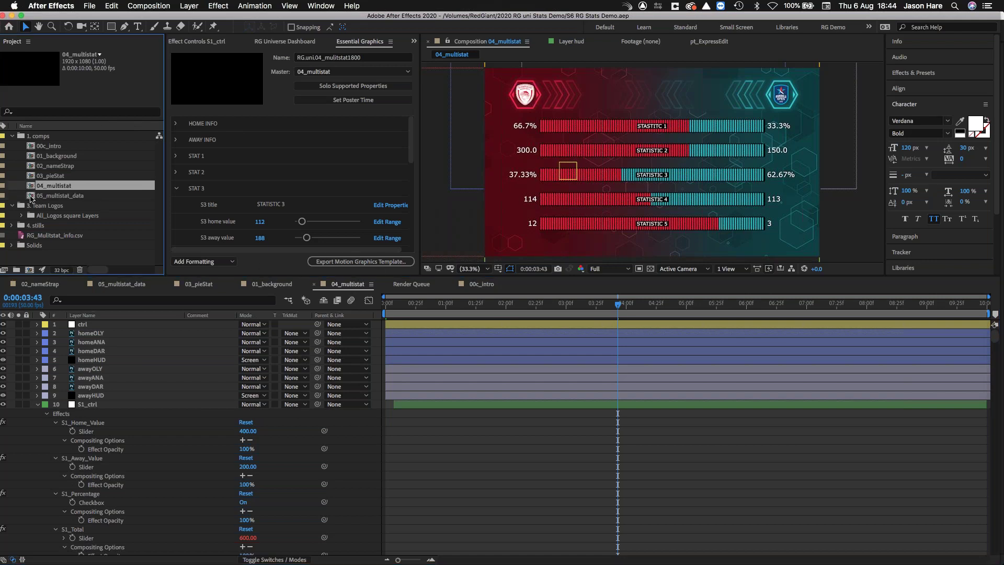
double_click(30, 199)
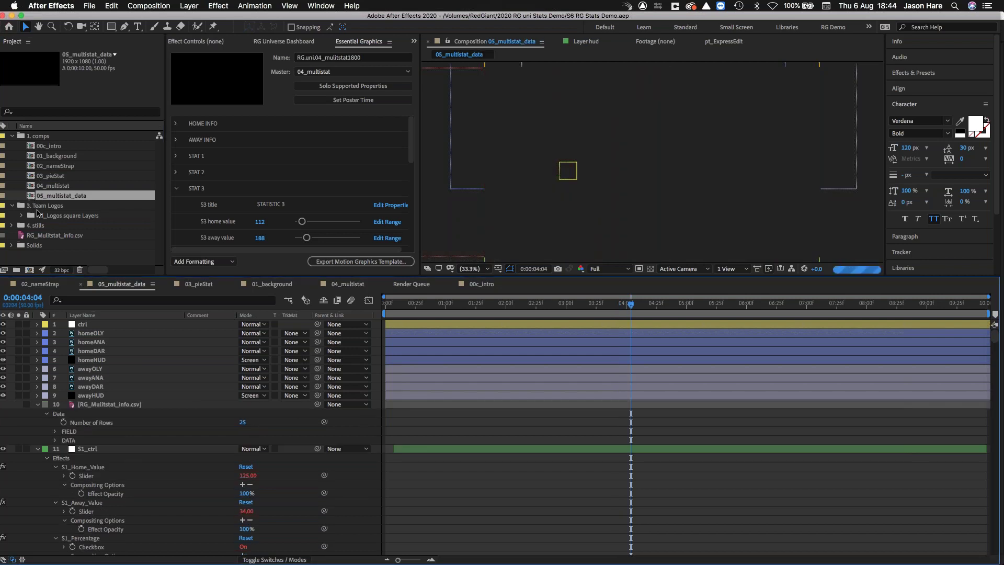
left_click(38, 450)
left_click(98, 408)
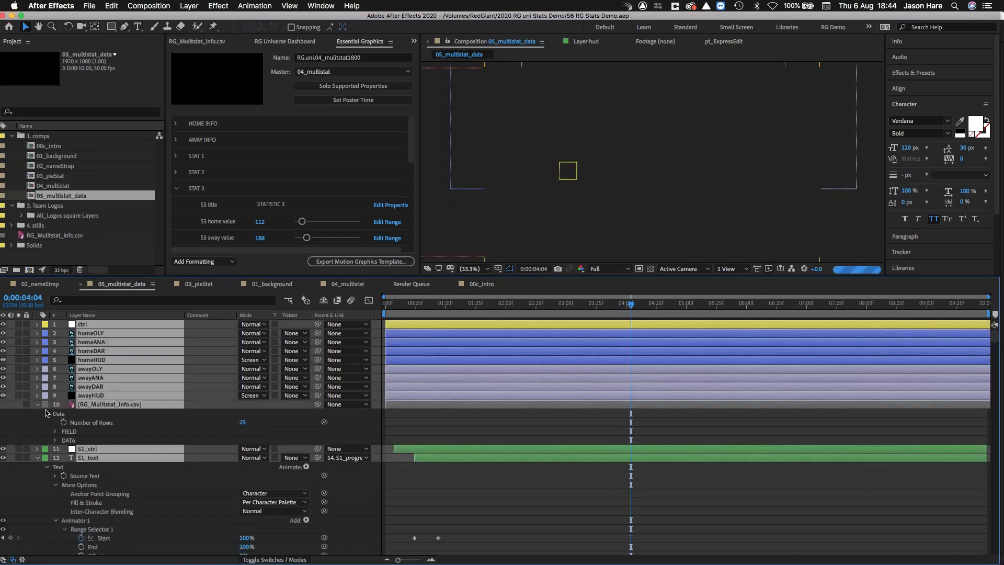
key("super+a")
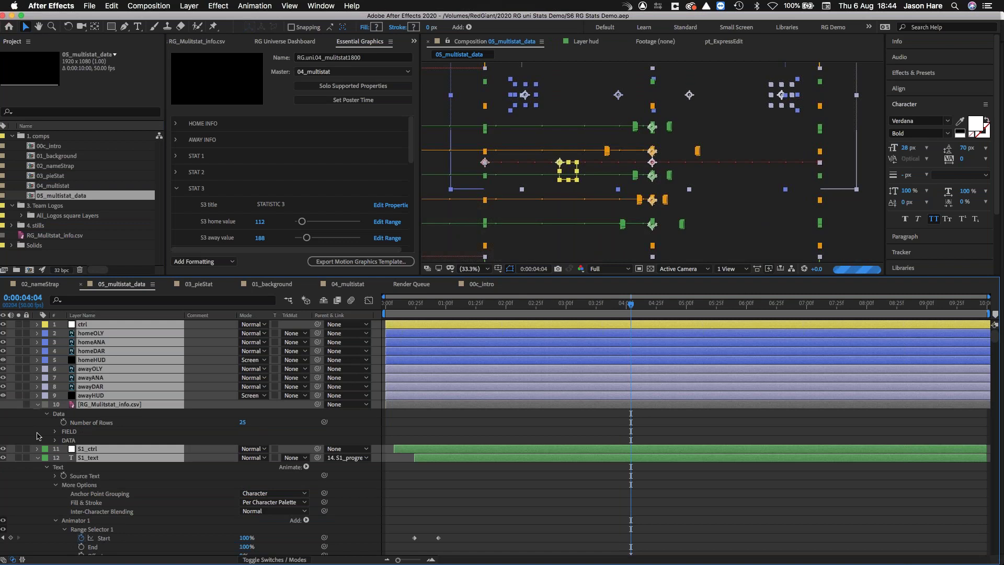
left_click(37, 406)
key("super+shift+a")
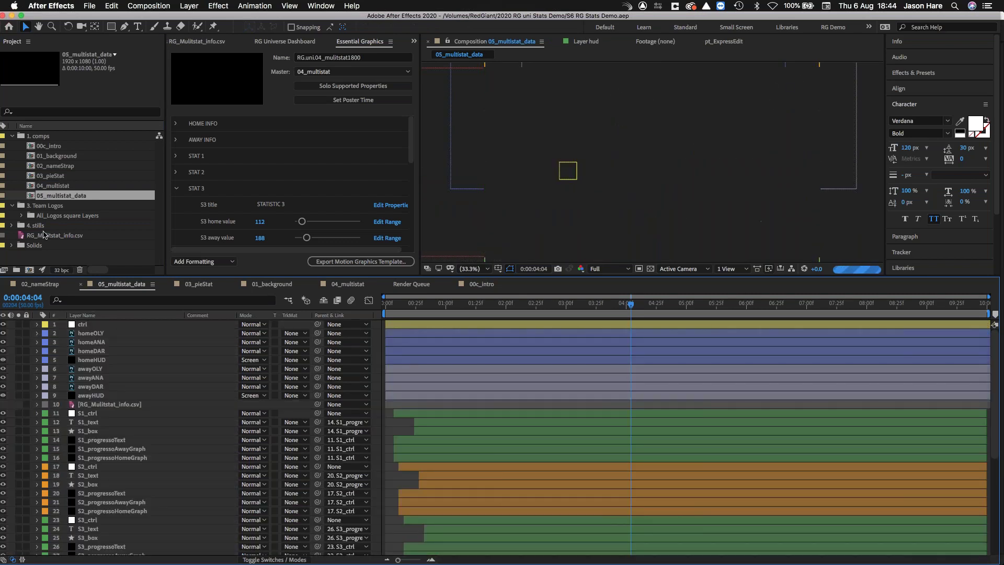
Step: Select RG_Mulitstat_info.csv in the project, examine its FIELD and DATA columns in CSV Converter, and return to After Effects
left_click(45, 235)
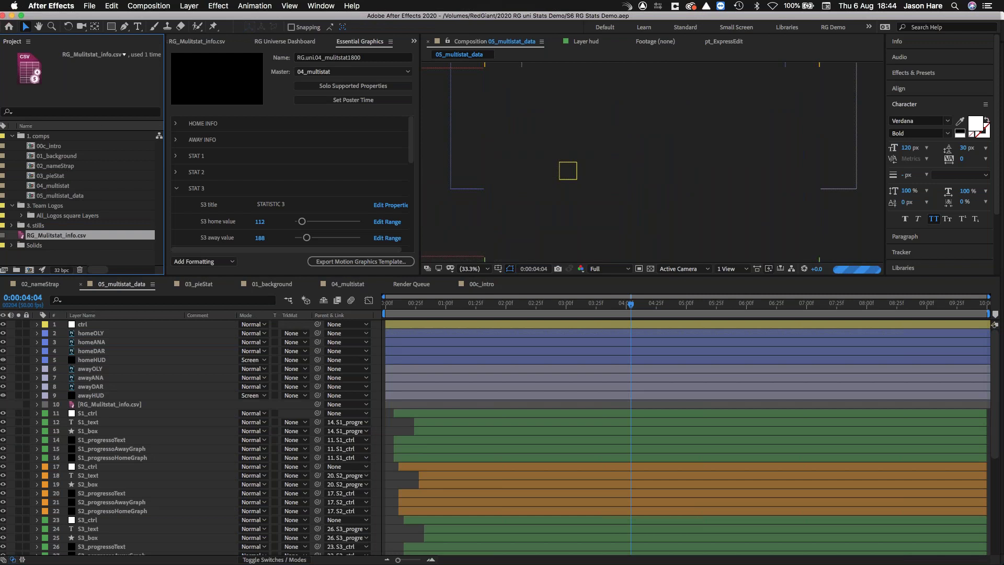
key("super+Tab")
key("super+Tab")
key("super+Tab")
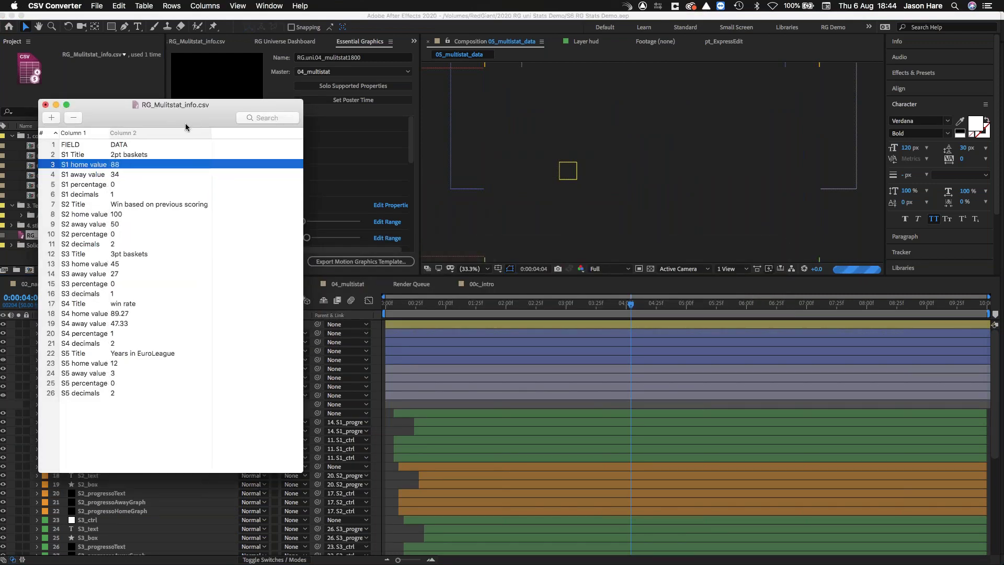
left_click_drag(185, 120, 181, 117)
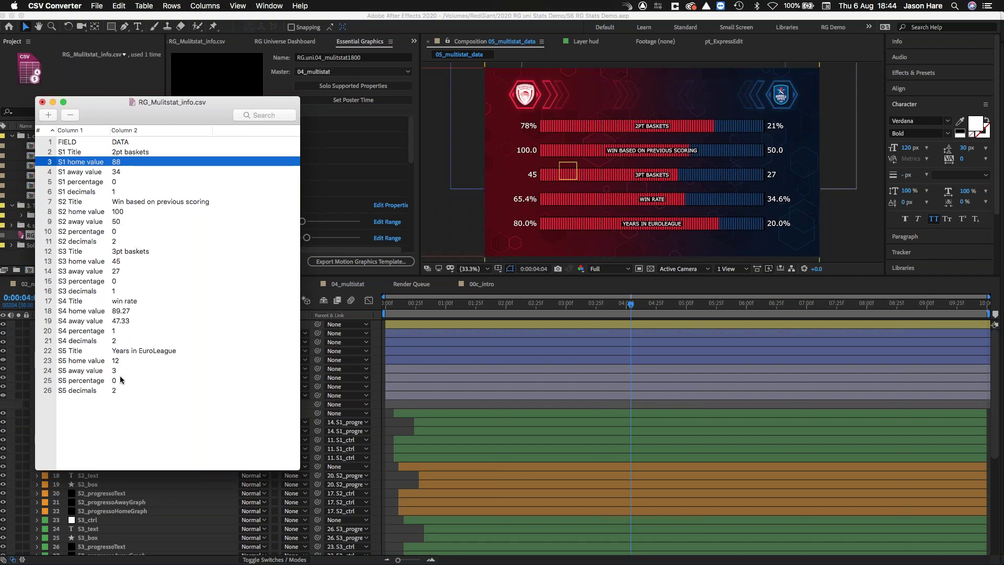
left_click_drag(172, 106, 265, 122)
left_click(116, 88)
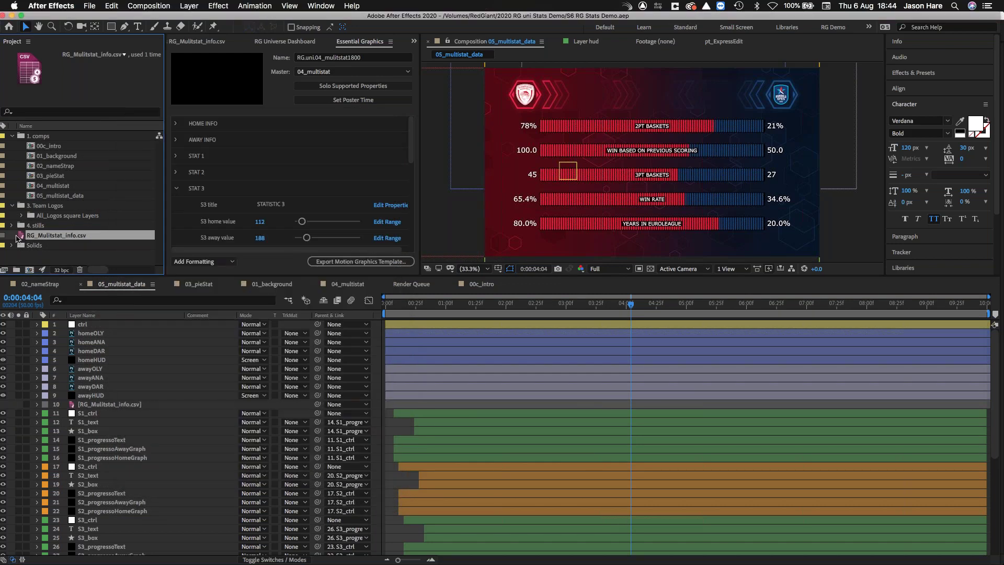
Step: Expand the RG_Mulitstat_info.csv layer in the timeline and switch to CSV Converter to compare its data structure with the source file
left_click(101, 406)
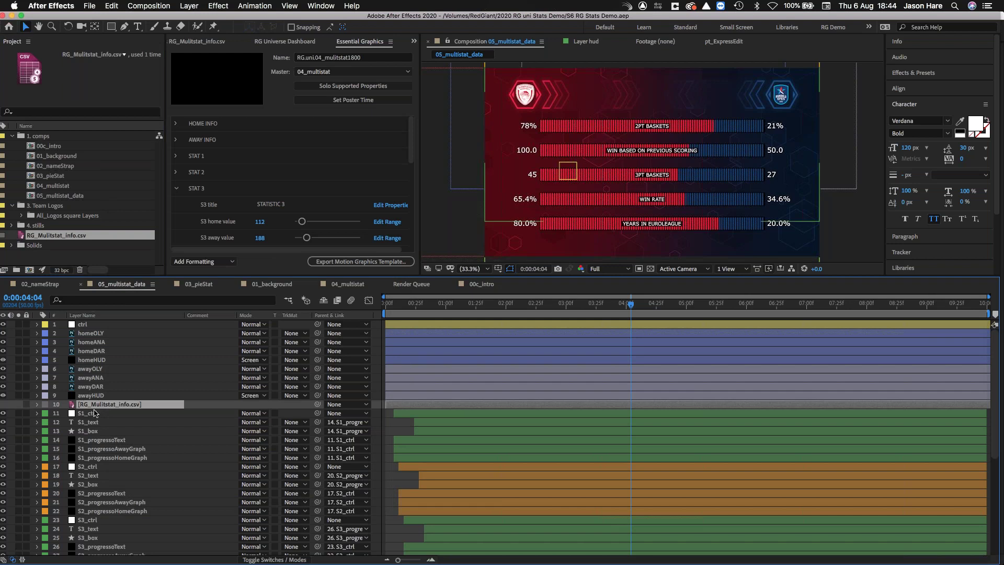
left_click(38, 406)
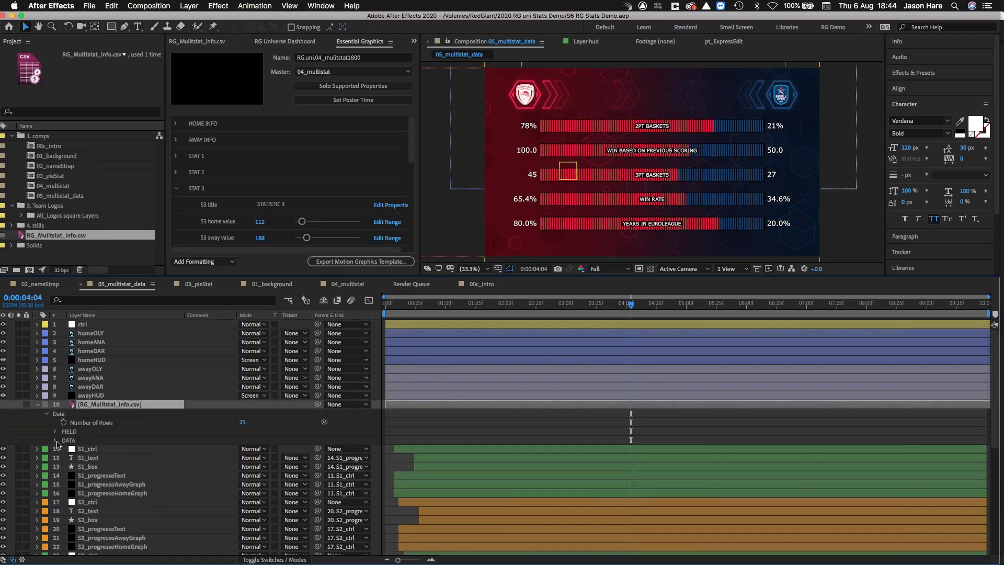
key("super+Tab")
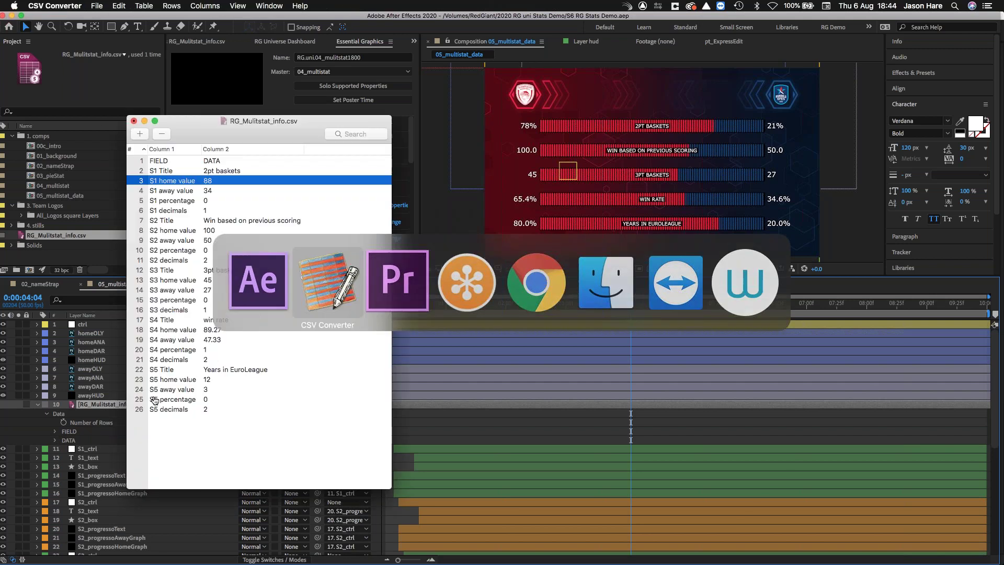
left_click_drag(200, 129, 307, 136)
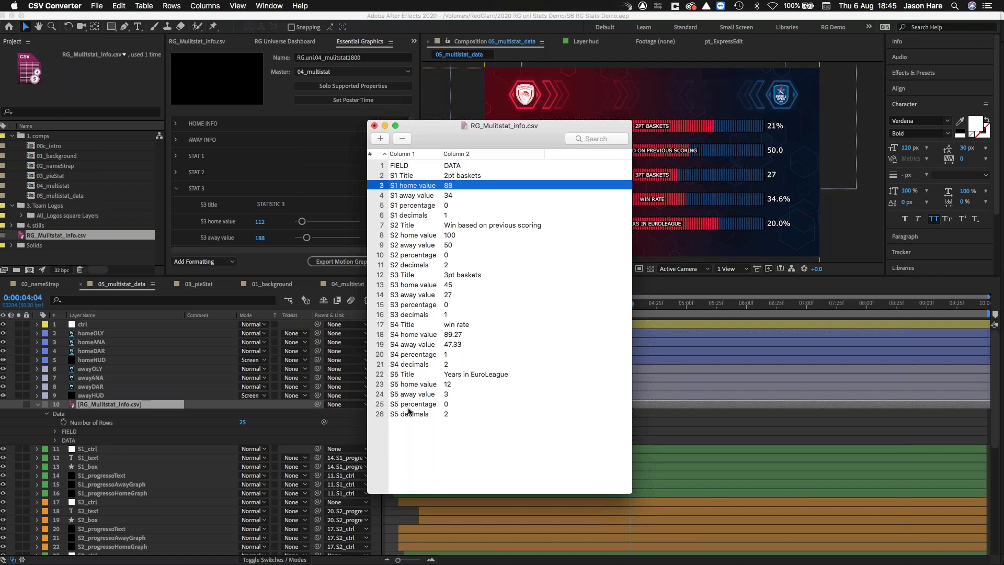
Step: Back in After Effects, expand the layer's DATA group, compare its entries with the CSV rows, and collapse the group
left_click(52, 442)
left_click(54, 440)
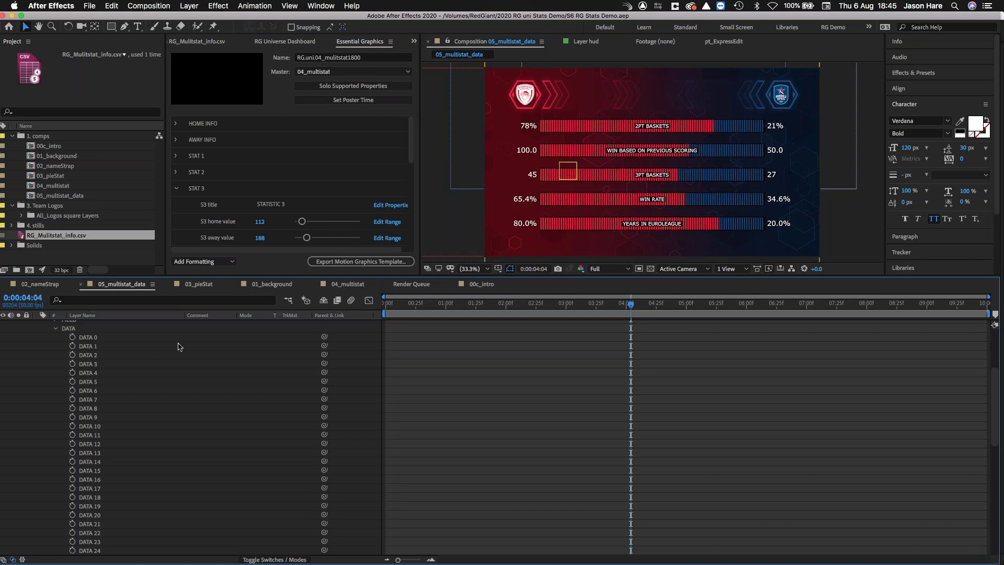
key("super+Tab")
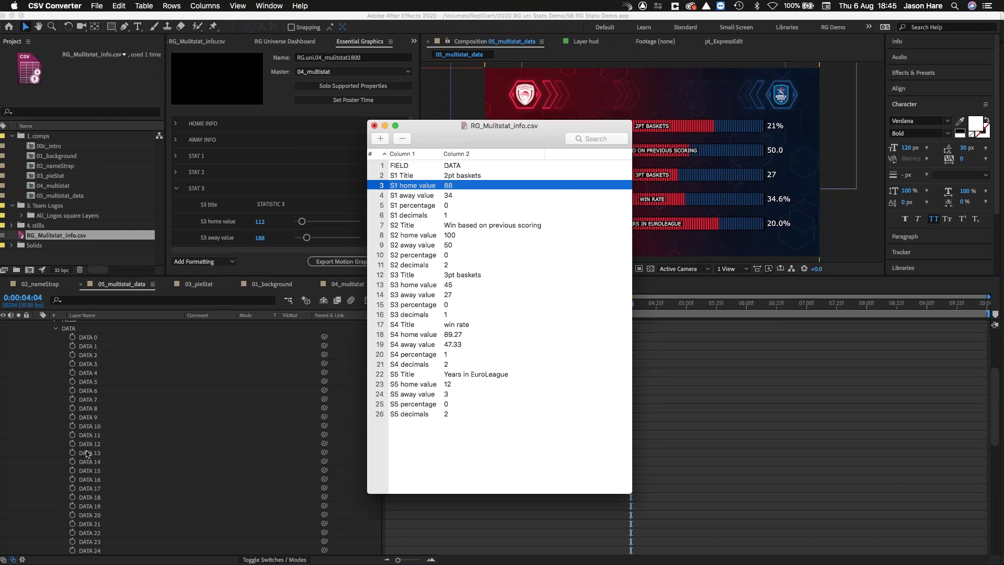
left_click(56, 332)
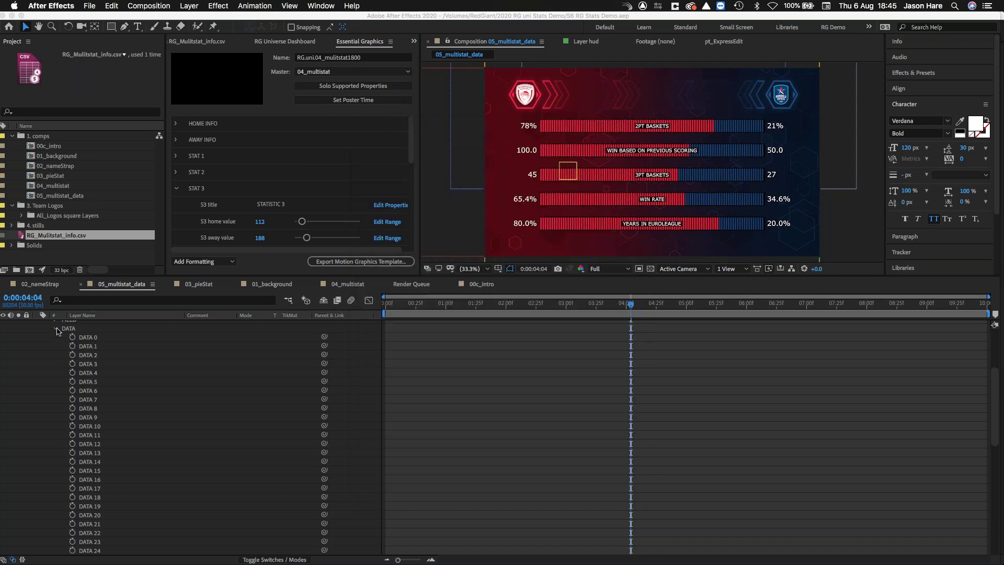
left_click(56, 329)
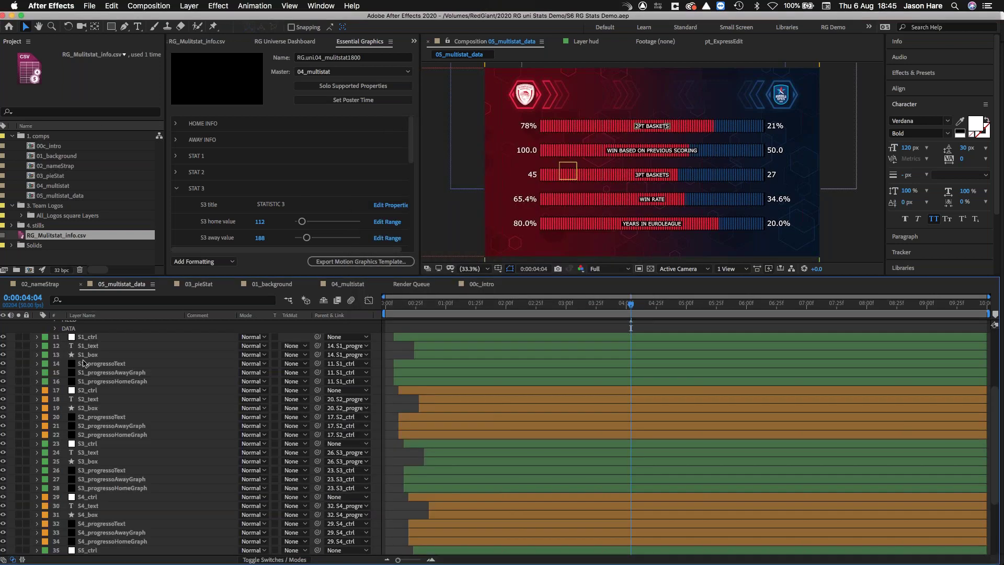
Step: Select the S1_ctrl layer and reveal the expressions on its effects to examine how they reference the CSV data
left_click(89, 356)
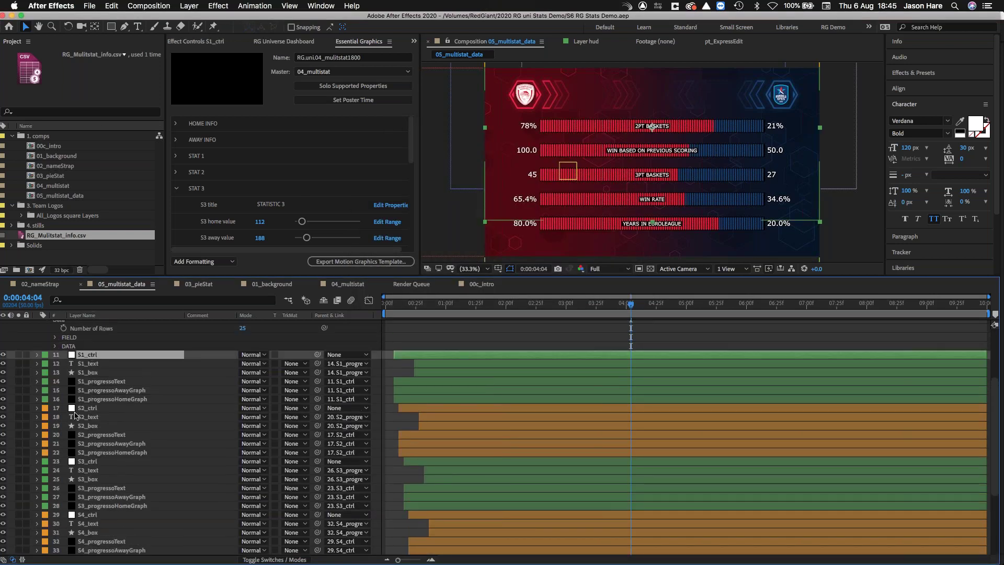
key("e")
key("e")
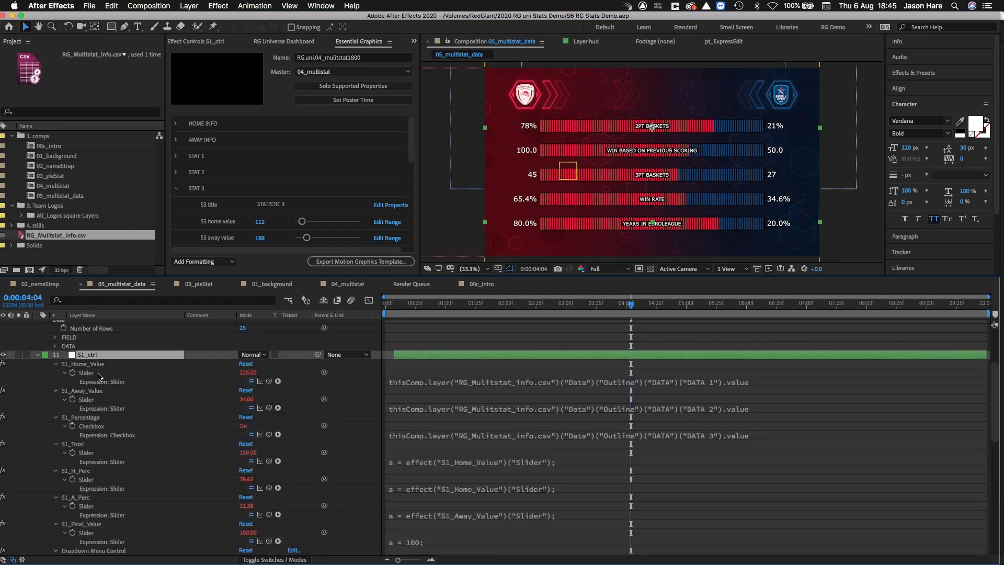
Step: Show the S1_ctrl effect values and examine how the S1_Home_Value slider's expression references the CSV layer
left_click(209, 43)
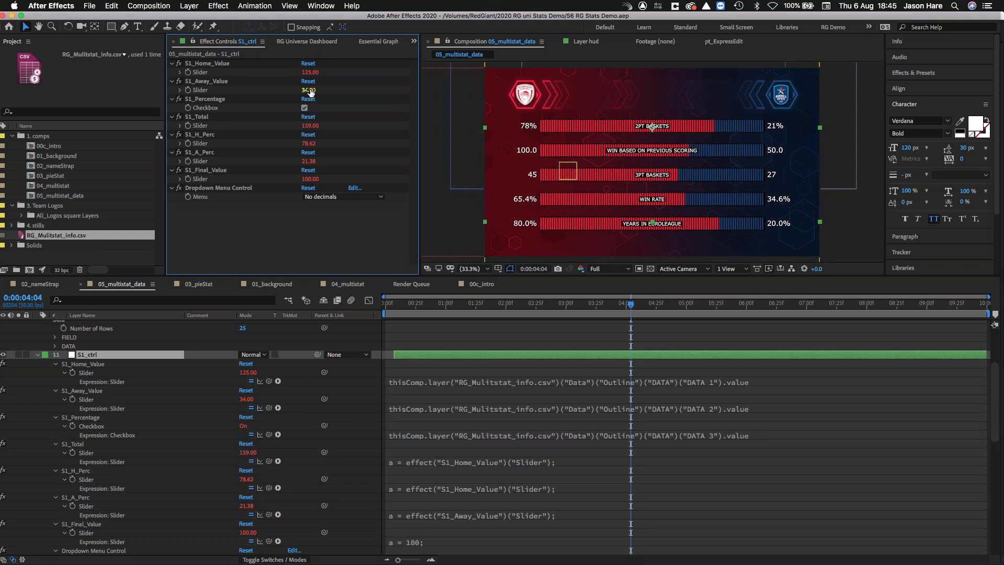
left_click(406, 382)
left_click(426, 396)
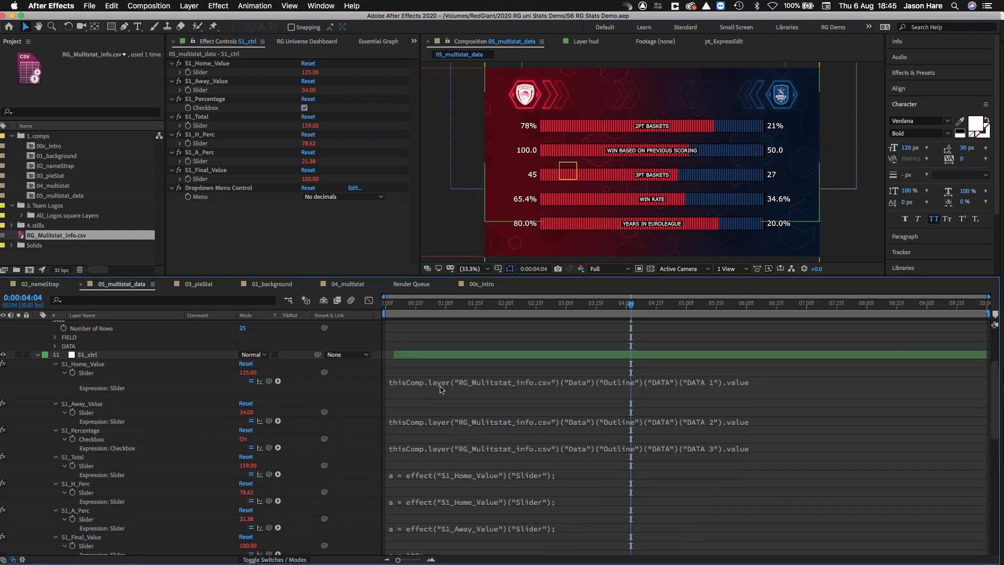
scroll(148, 361, "up", 2)
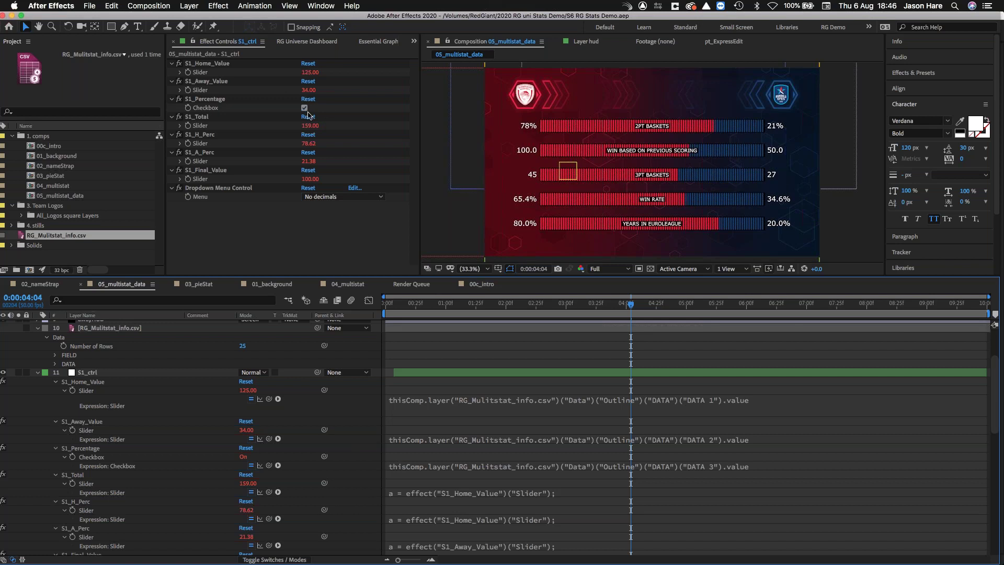
Step: Switch to CSV Converter, set the S1 home value to 200, and return to After Effects to update the comp
key("super+Tab")
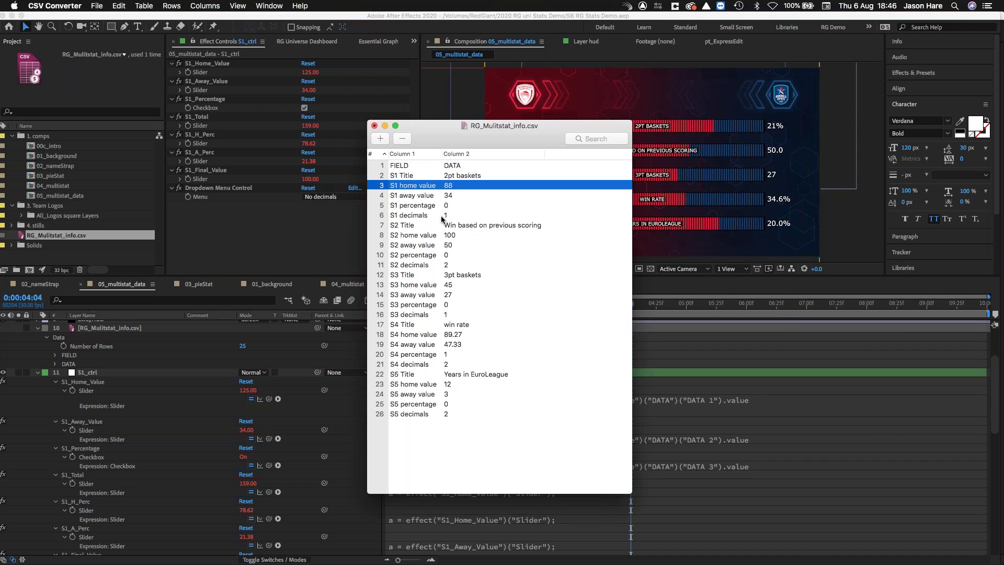
left_click_drag(508, 136, 235, 182)
double_click(177, 226)
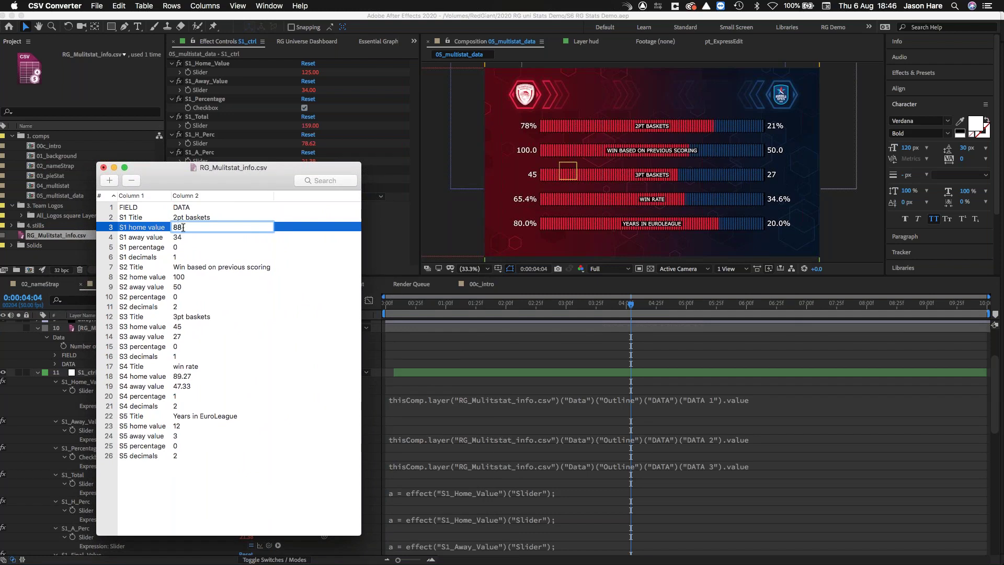
type("200")
left_click_drag(219, 188, 218, 188)
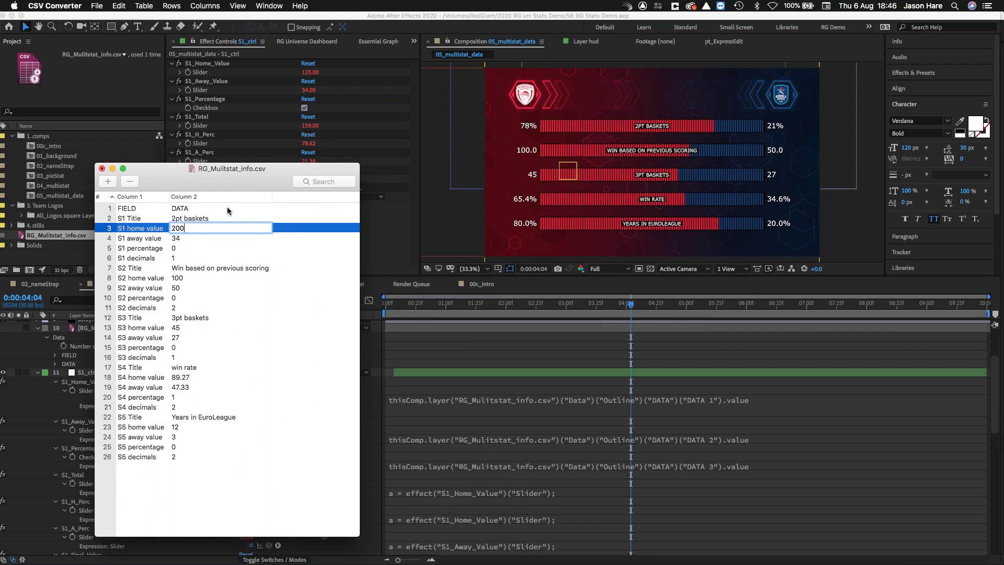
key("Return")
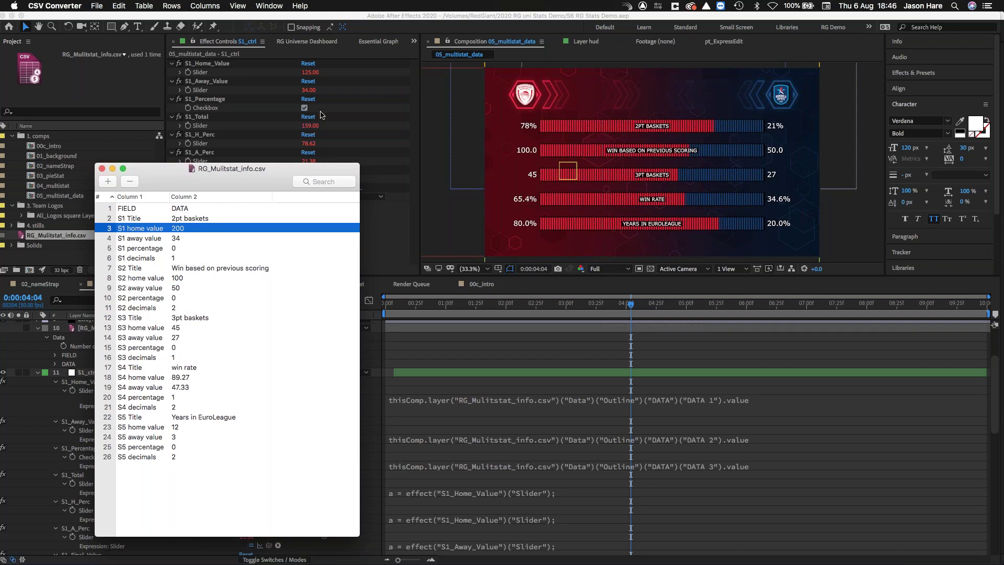
left_click(351, 57)
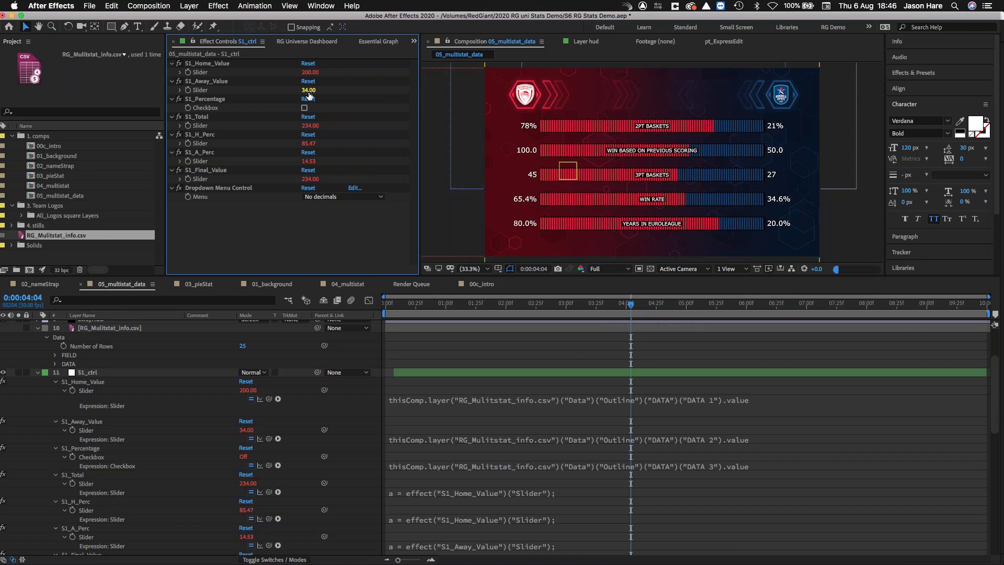
Step: In CSV Converter, append "ffouhfi" to the S1 Title entry so it reads "2pt basketsffouhfi"
key("super+Tab")
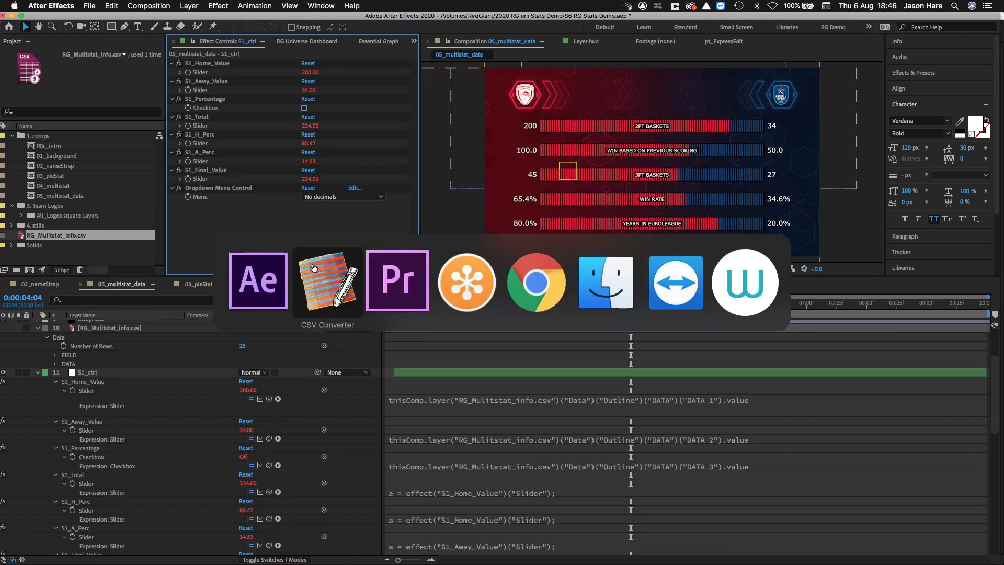
left_click(318, 279)
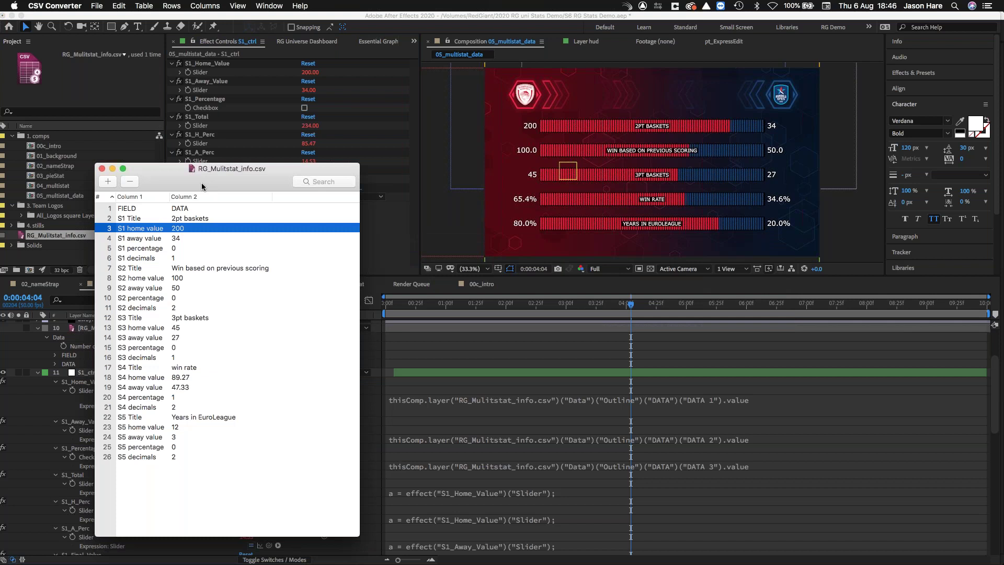
left_click(212, 219)
left_click(200, 218)
left_click(251, 219)
type("ffouhfi")
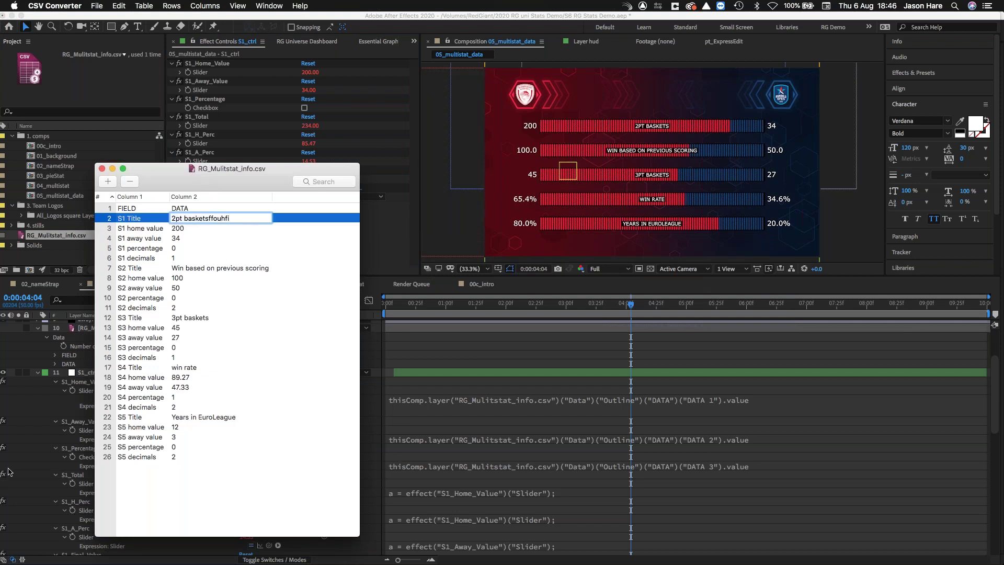
Step: Set the S1 percentage entry to 1 and return to After Effects to update the stat
left_click(173, 251)
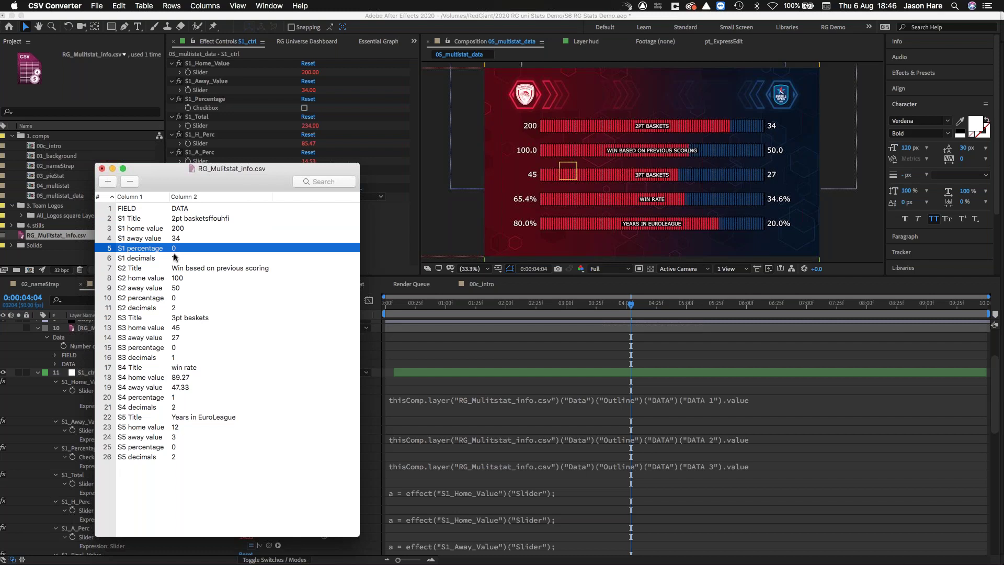
left_click(173, 251)
type("1")
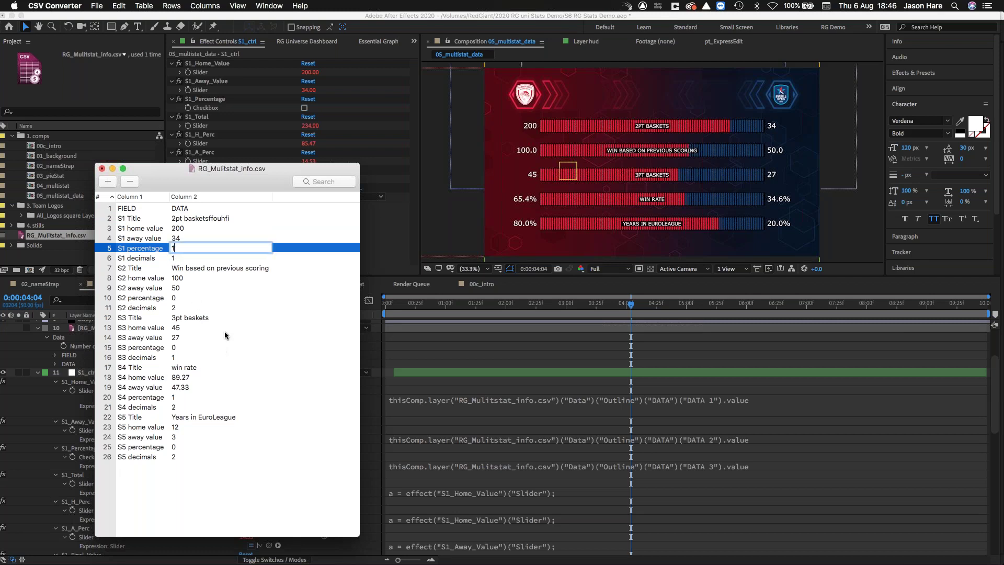
key("Return")
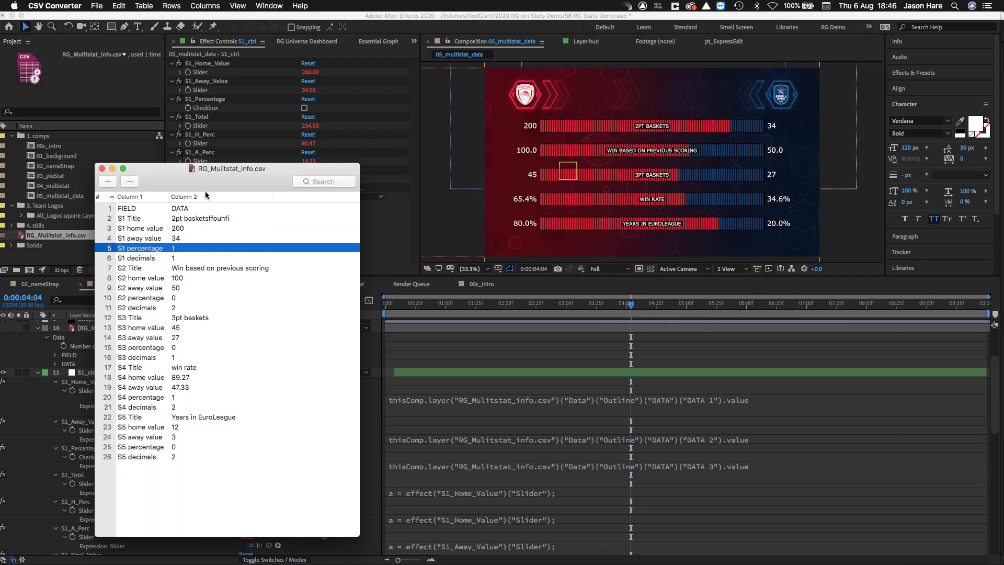
left_click(371, 56)
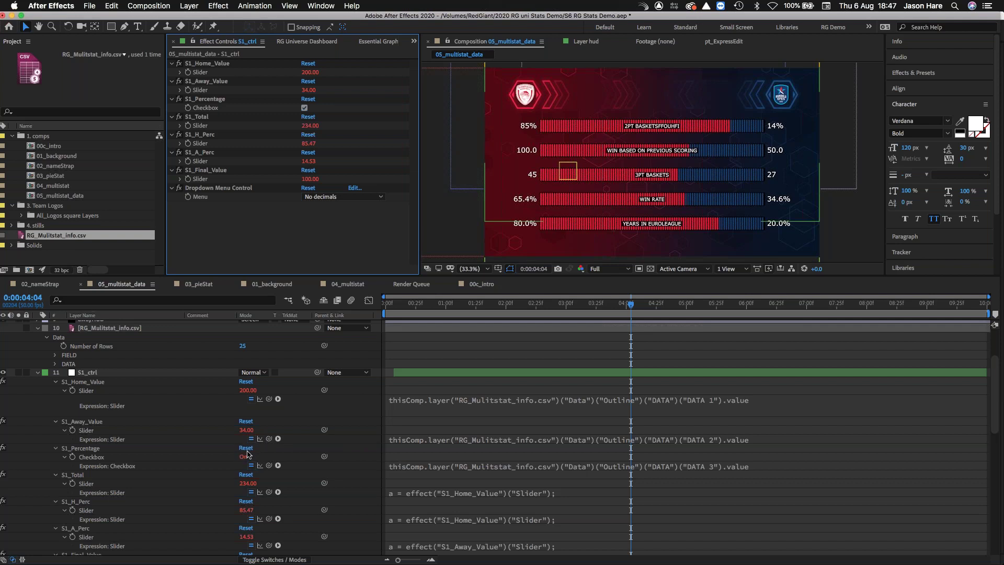
Step: Switch to Premiere Pro and install the RG.uni.04_mulitstat1800 motion graphics template from the Desktop
key("super+Tab")
key("super+Tab")
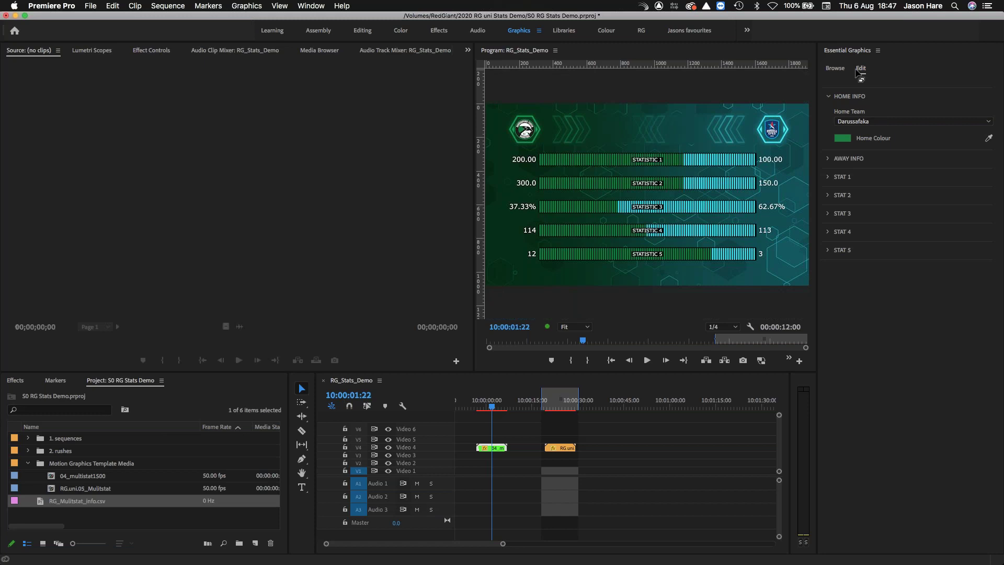
left_click_drag(856, 68, 839, 52)
left_click(311, 6)
key("Escape")
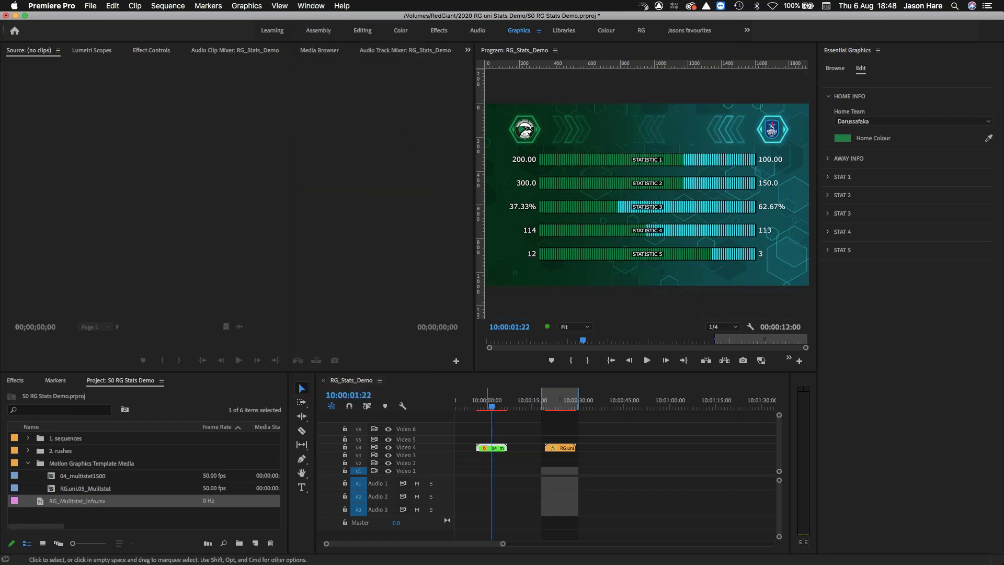
left_click(836, 70)
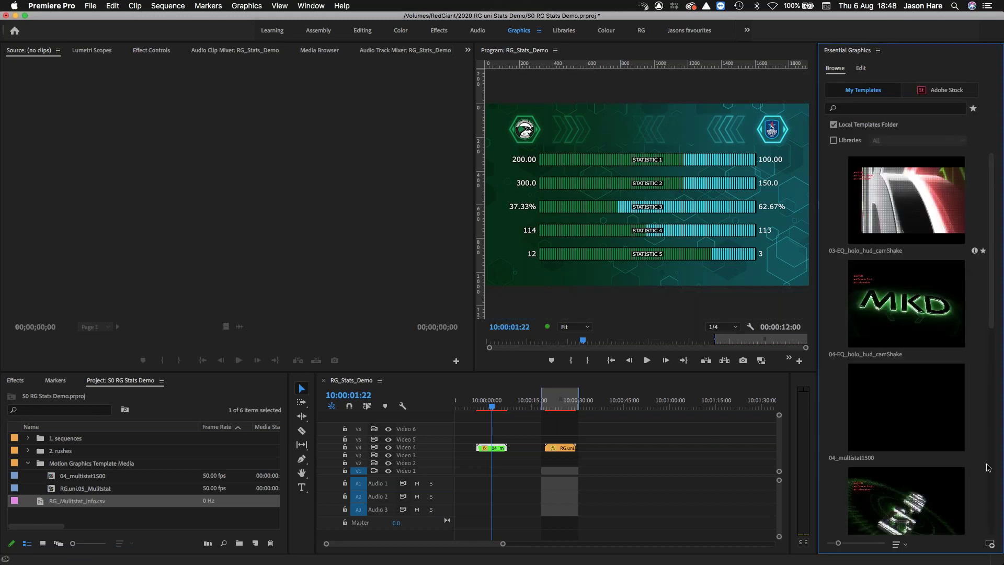
left_click(991, 545)
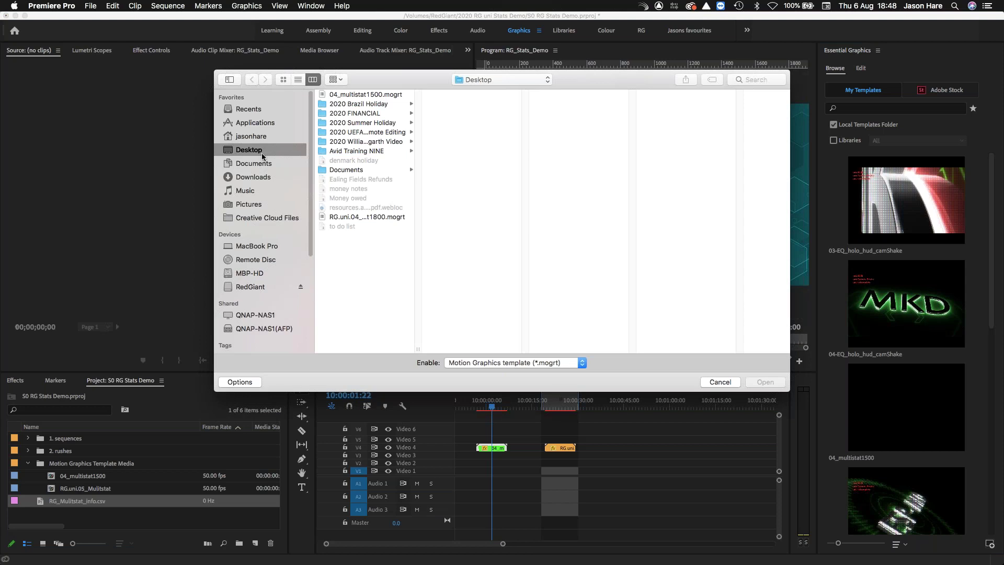
left_click(377, 216)
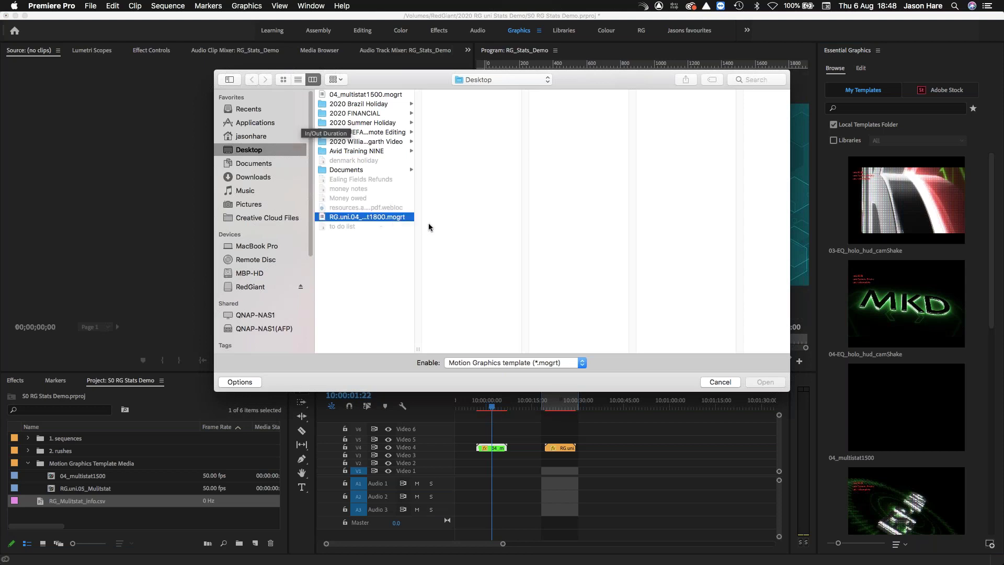
left_click(764, 384)
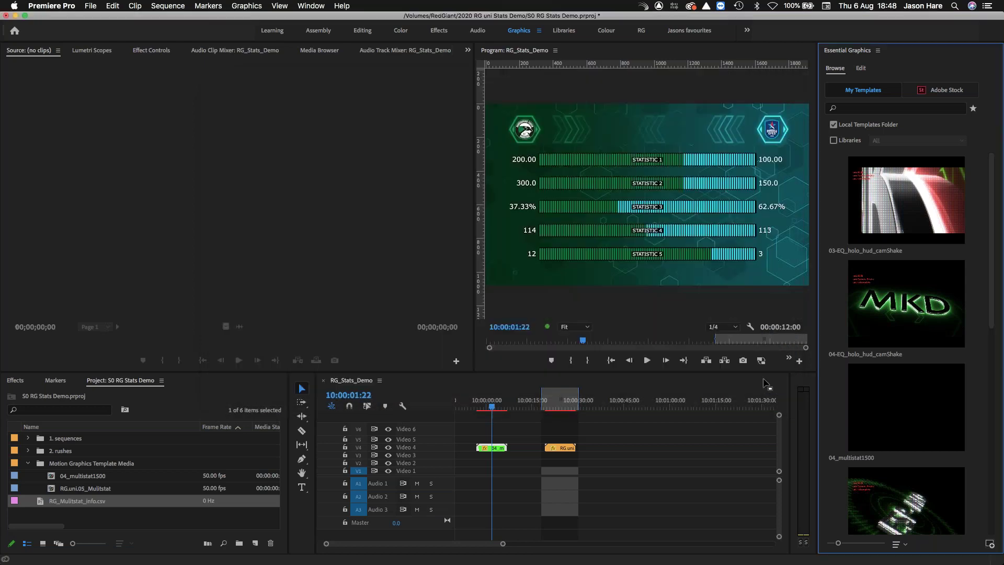
Step: Search the local templates for 1800 and place RG.uni.04_mulitstat1800 on Video 2 after the existing clips in RG_Stats_Demo
left_click(869, 108)
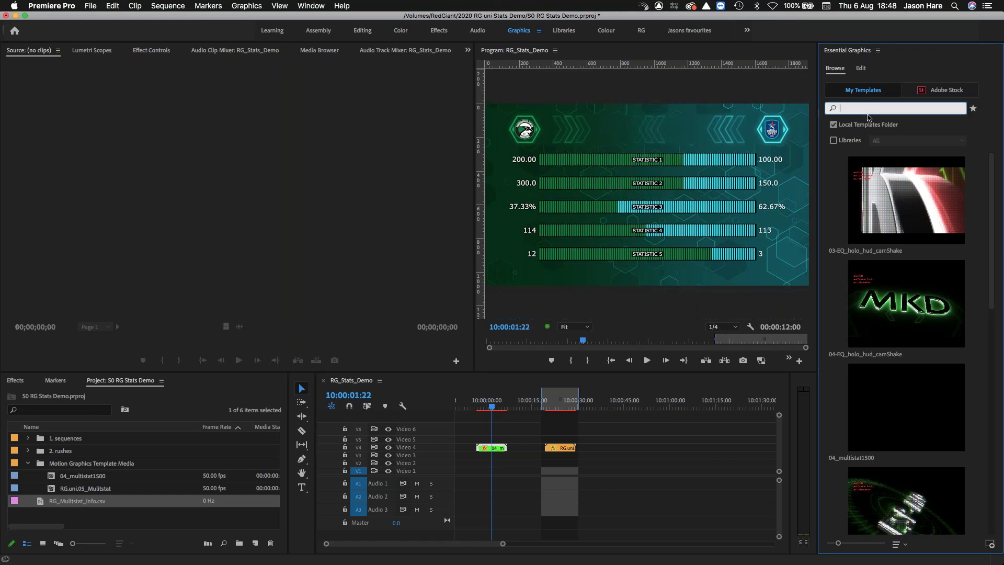
type("1800")
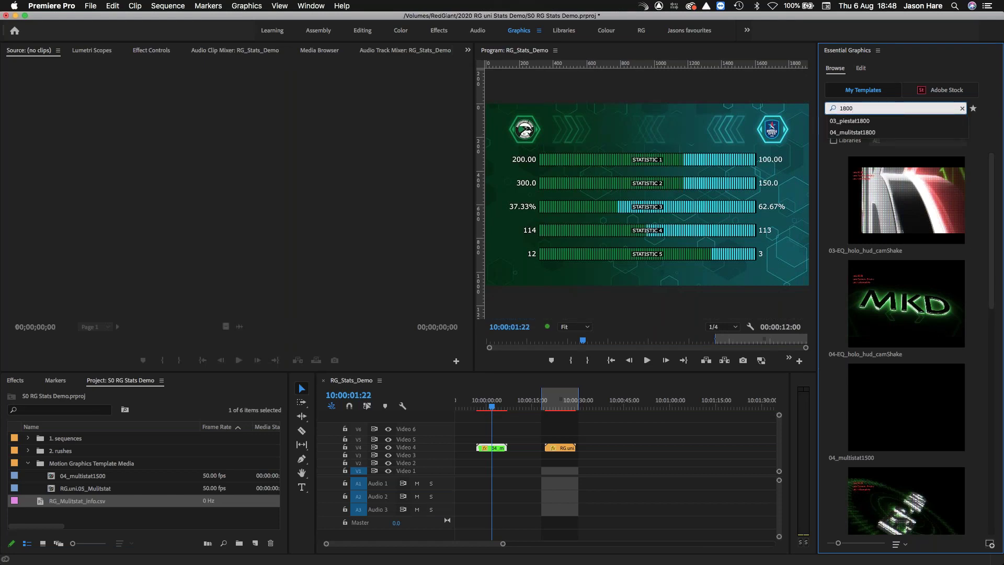
key("Return")
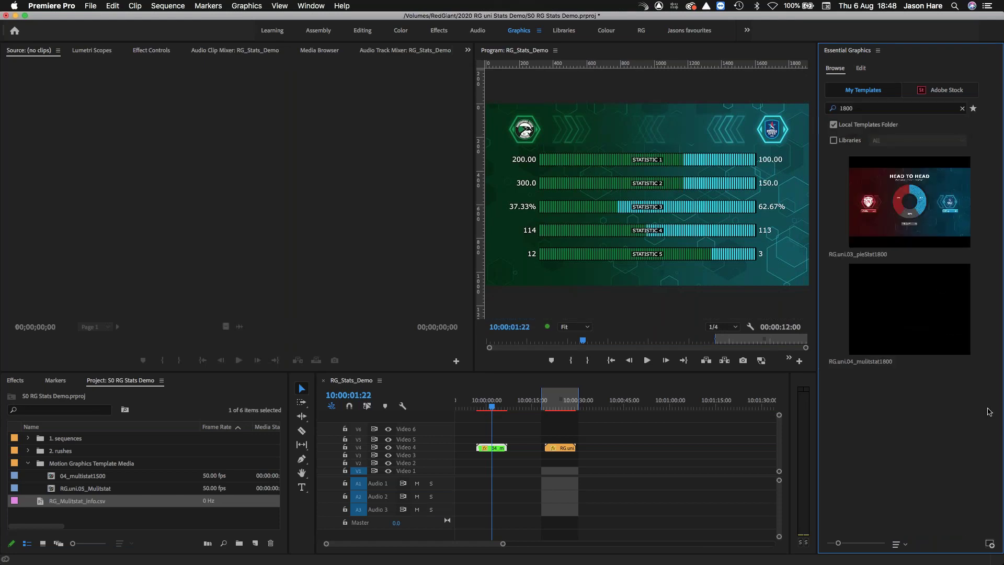
left_click(900, 324)
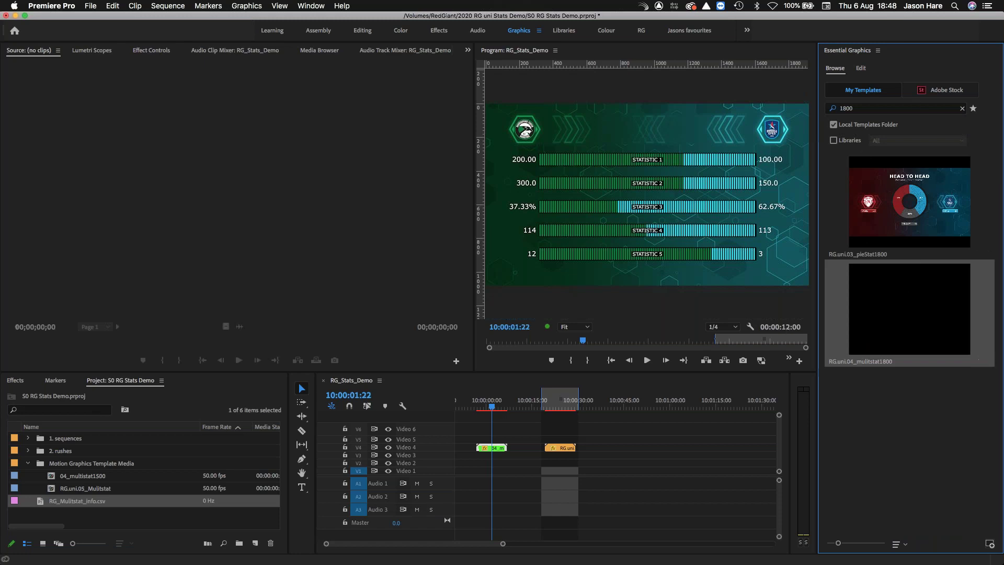
left_click_drag(910, 317, 124, 489)
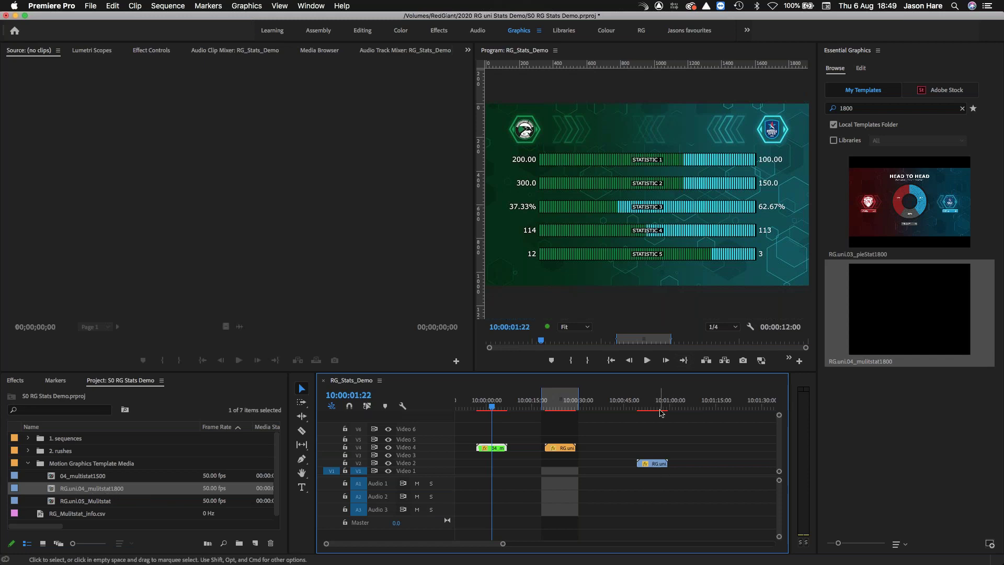
left_click_drag(653, 464, 647, 464)
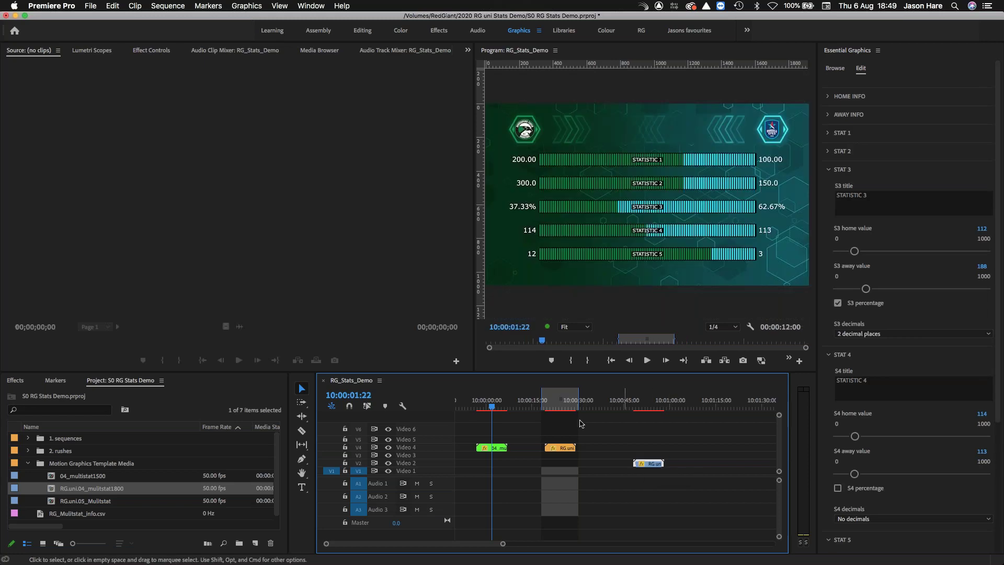
Step: Move the playhead to 10:00:25:23 and select the orange clip on Video 4 to examine its editable spreadsheet properties
left_click(488, 405)
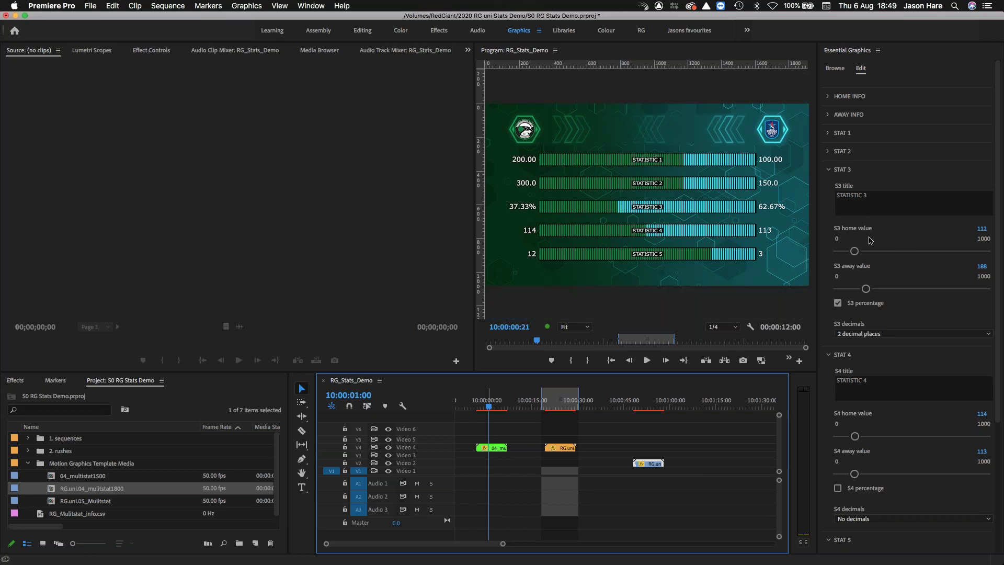
left_click(565, 402)
left_click_drag(595, 434, 550, 450)
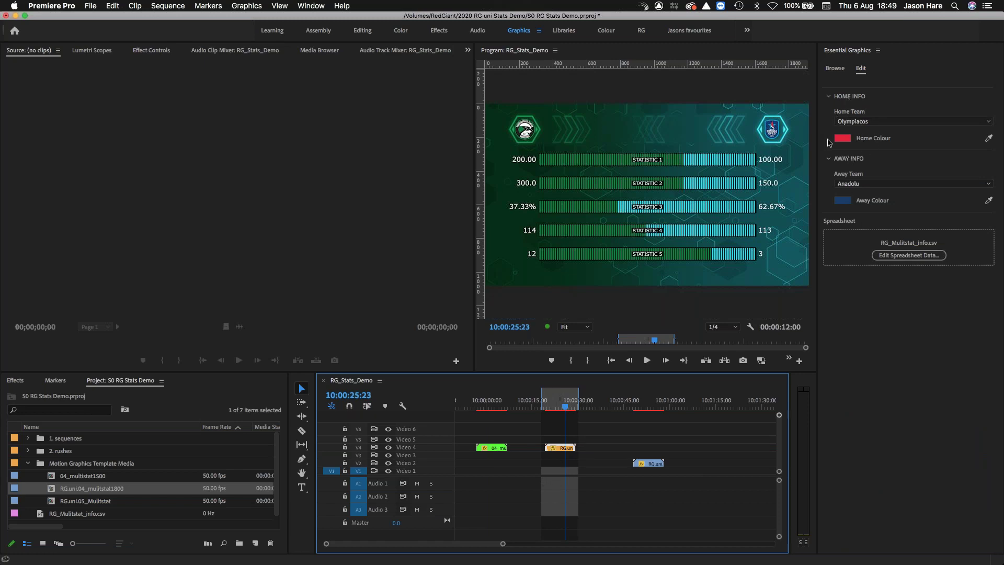
Step: In After Effects, set the Essential Graphics master to 05_multistat_data, collapse HOME INFO and AWAY INFO around its Spreadsheet property, and return to Premiere Pro
key("super+Tab")
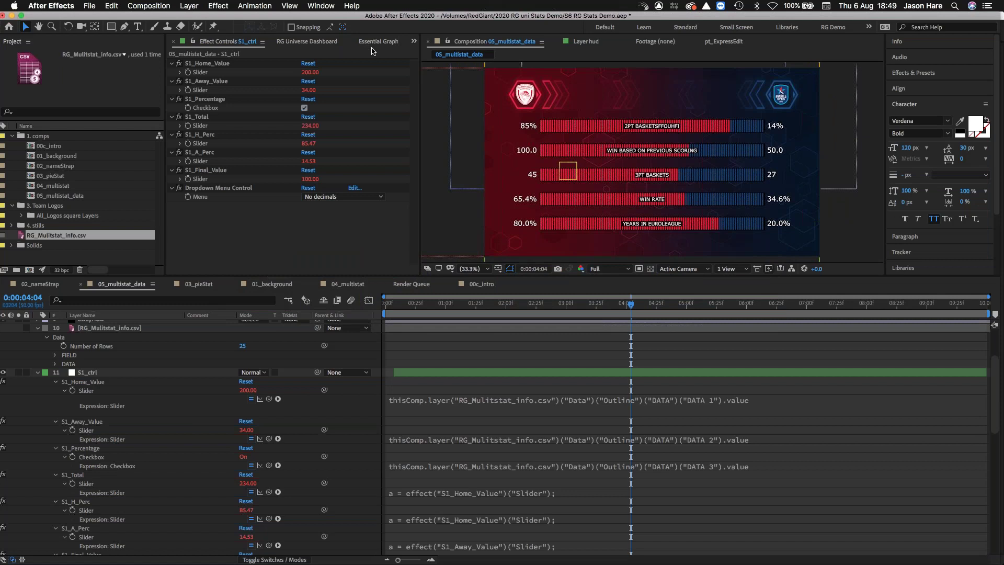
left_click(378, 43)
left_click_drag(378, 42, 424, 152)
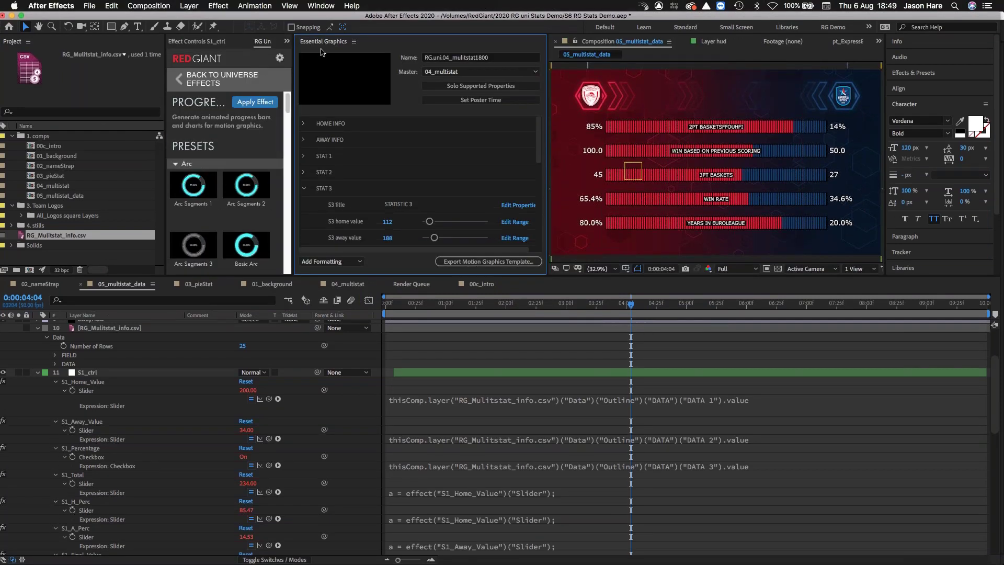
left_click(463, 73)
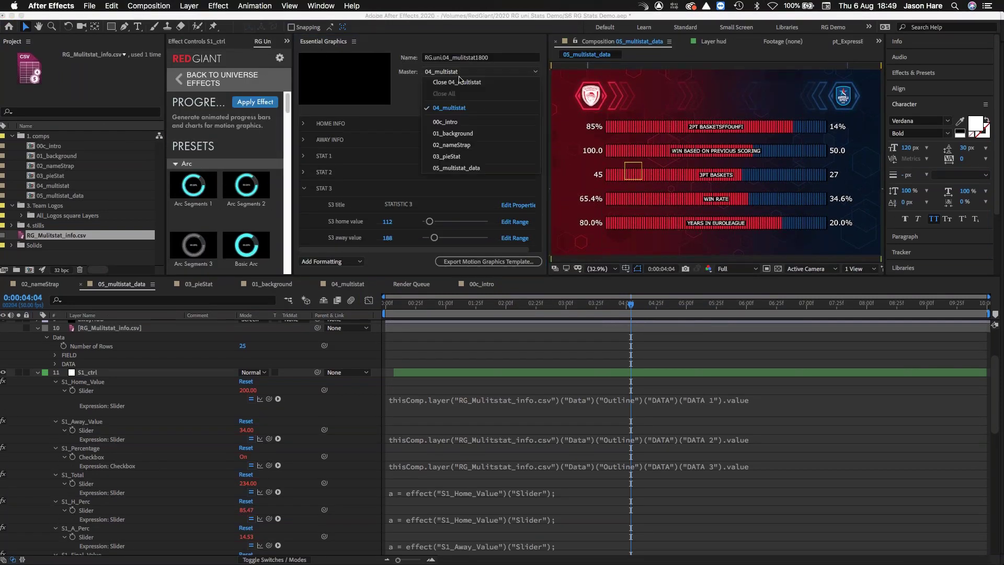
left_click(463, 167)
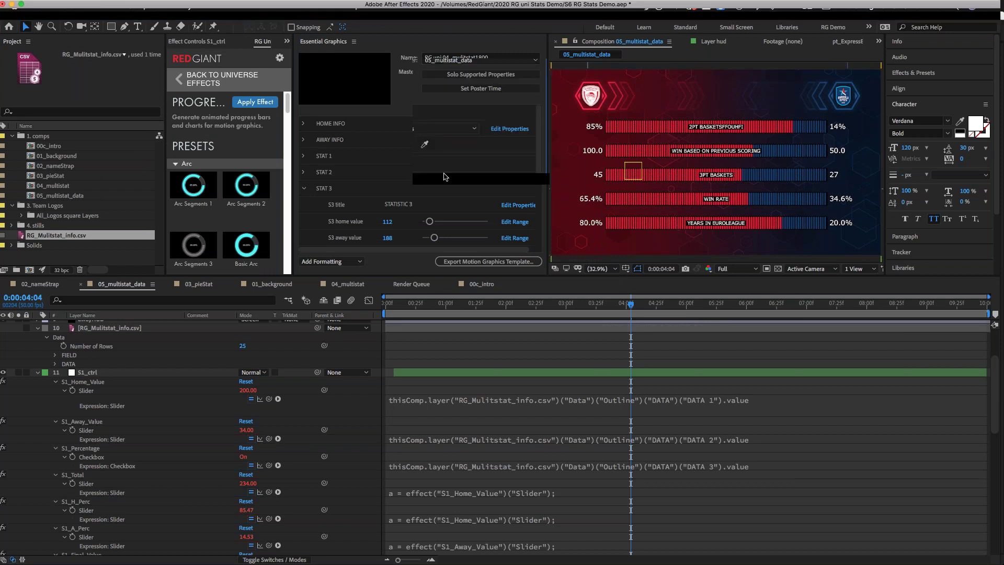
left_click(306, 125)
left_click(305, 140)
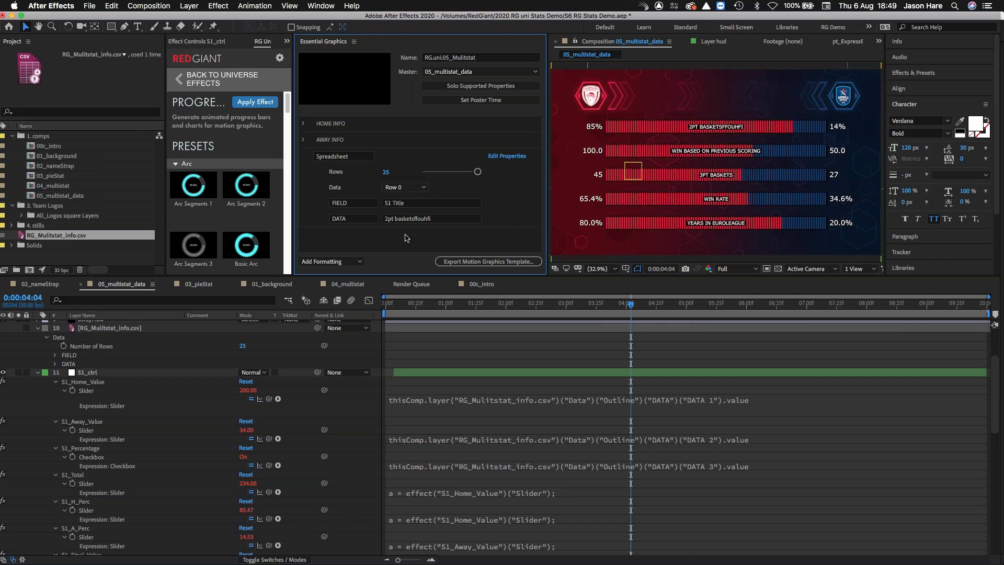
key("super+Tab")
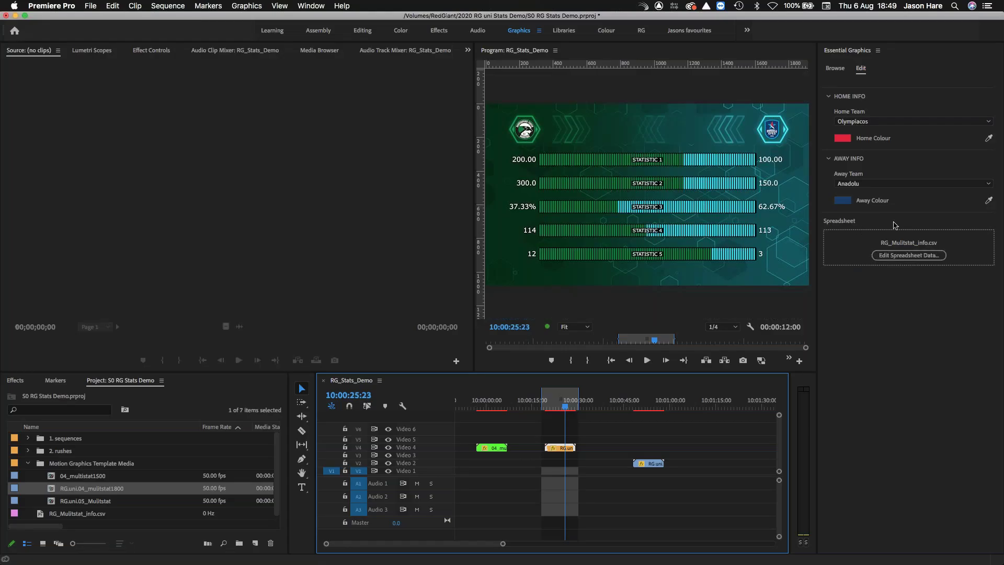
Step: Open the orange clip's RG_Mulitstat_info.csv spreadsheet data to review its fields and values, then dismiss it without saving
left_click(908, 257)
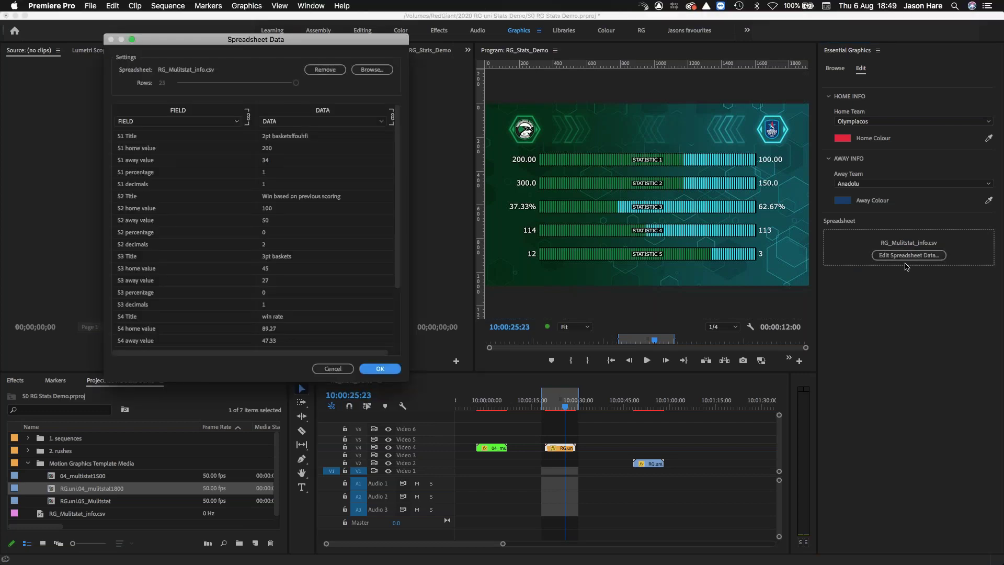
left_click_drag(250, 40, 223, 35)
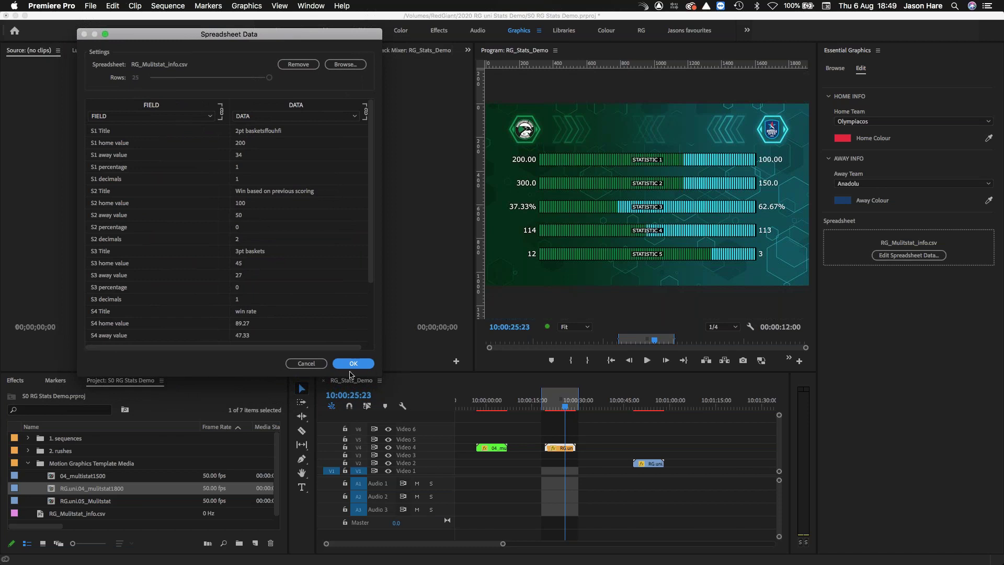
left_click(306, 363)
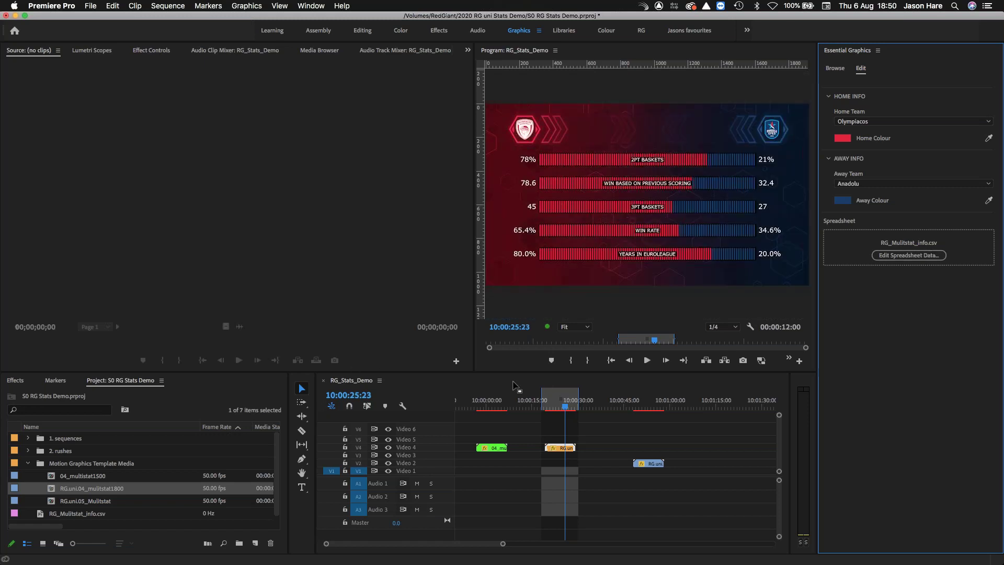
Step: Move the playhead to 10:00:01:13 in RG_Stats_Demo and switch to CSV Converter, positioning RG_Mulitstat_info.csv for viewing
left_click(491, 405)
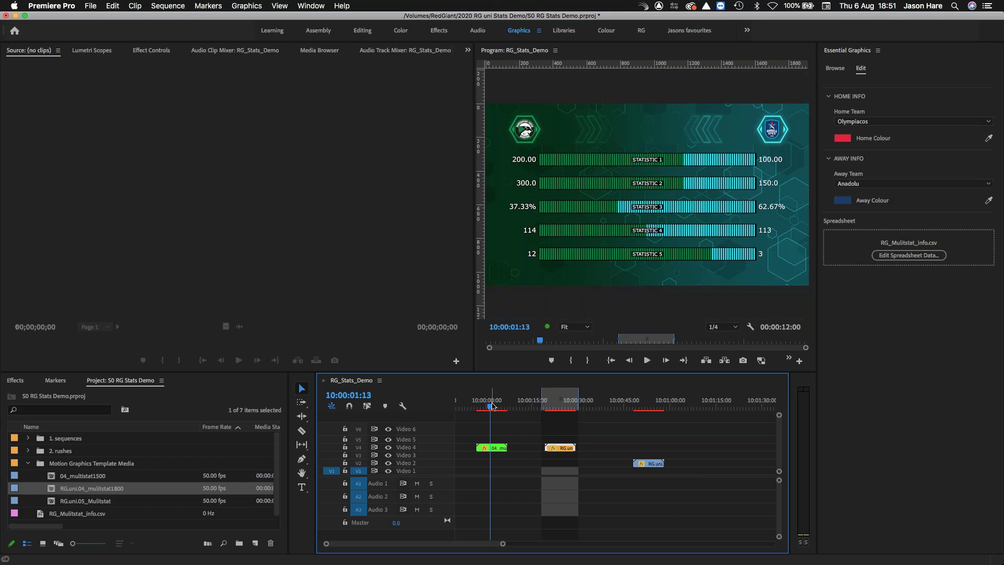
key("super+Tab")
key("super+Tab")
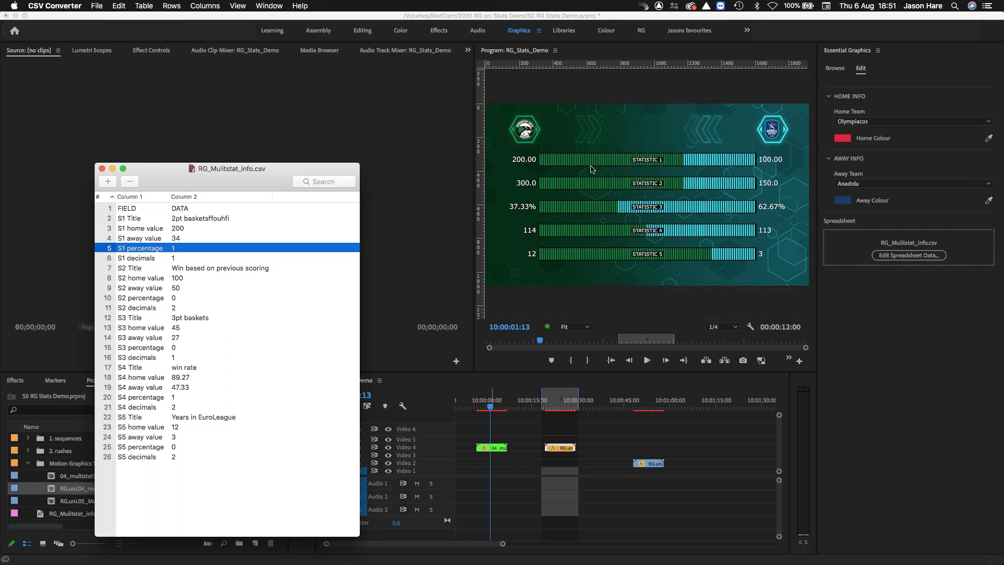
left_click_drag(279, 181, 244, 159)
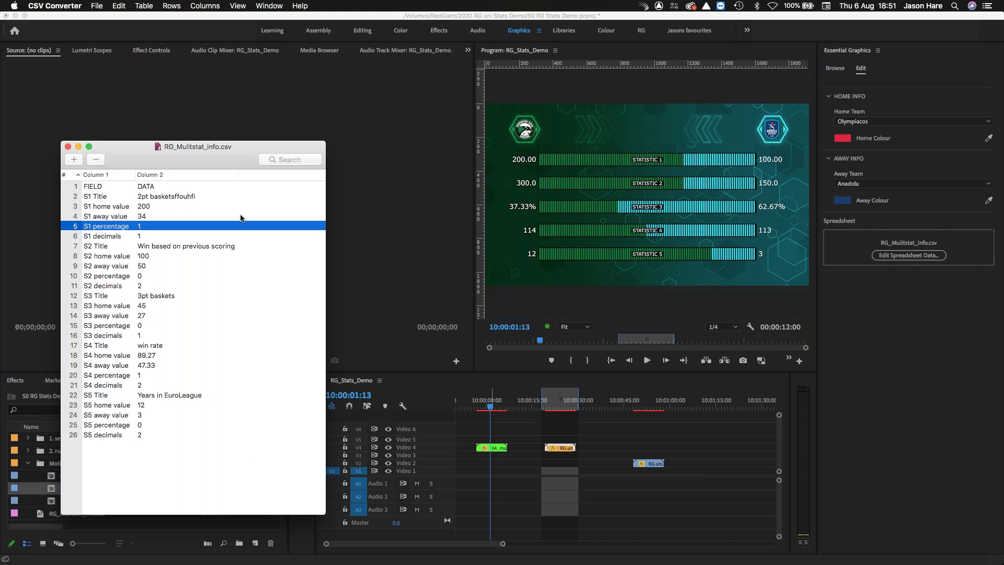
left_click_drag(230, 157, 431, 85)
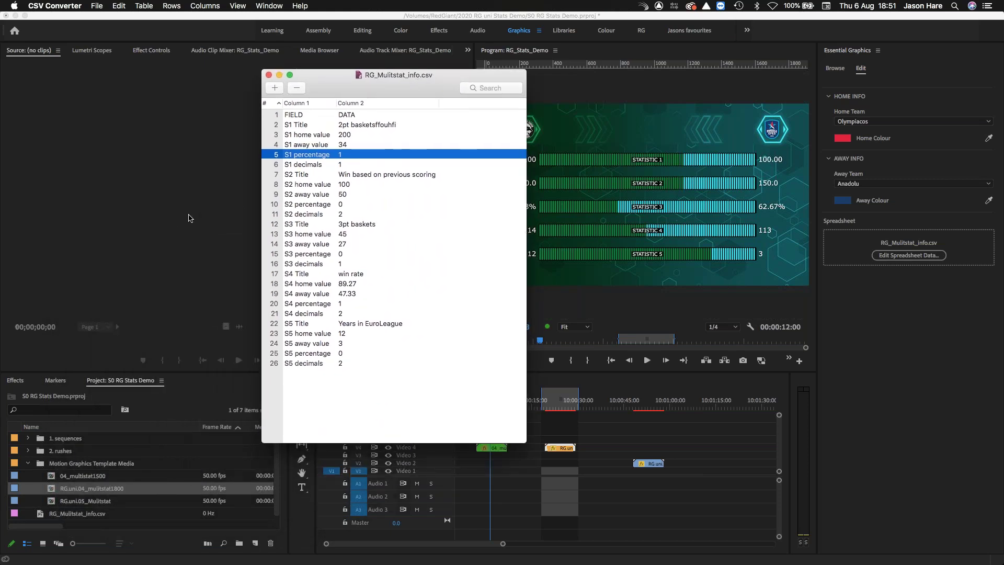
Step: Switch to After Effects, collapse S1_ctrl, and expand the DATA and FIELD groups of the RG_Mulitstat_info.csv layer to examine their numbered entries
key("super+Tab")
key("super+Tab")
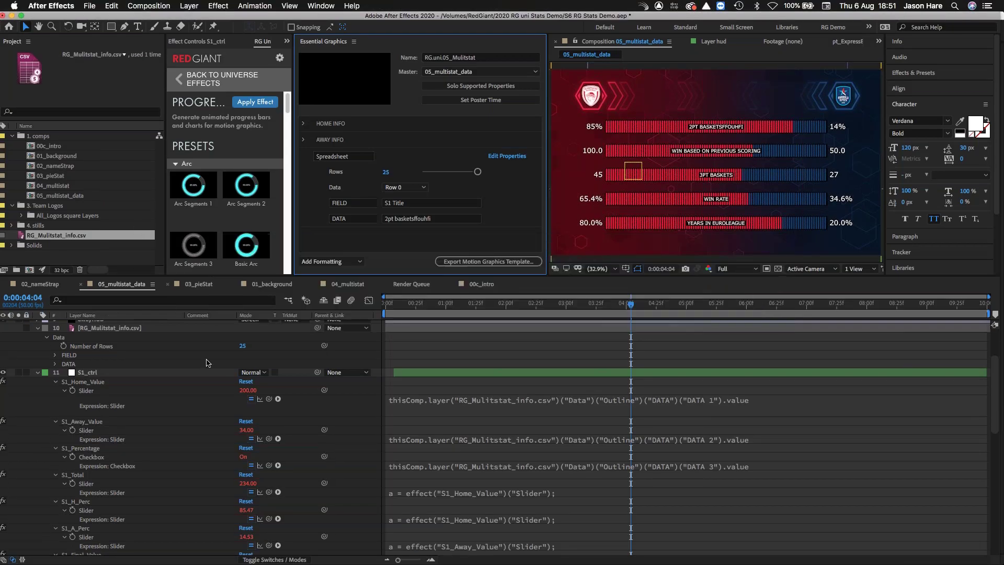
left_click(37, 373)
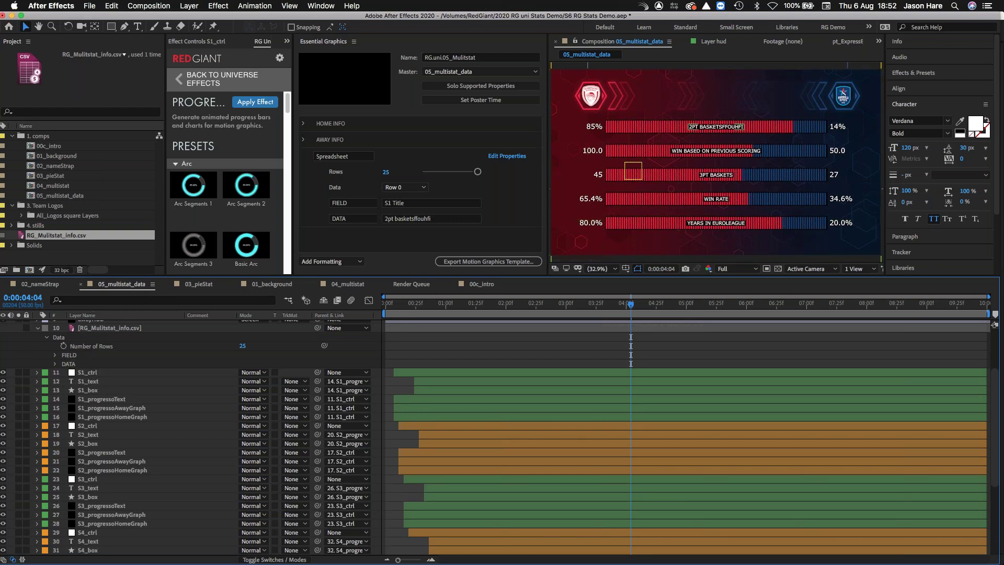
left_click(56, 363)
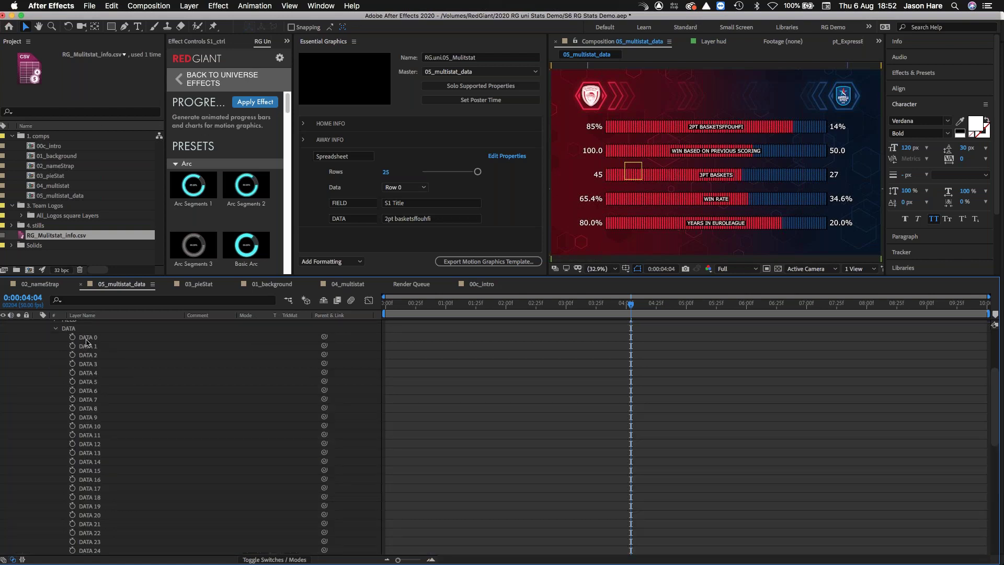
left_click(56, 328)
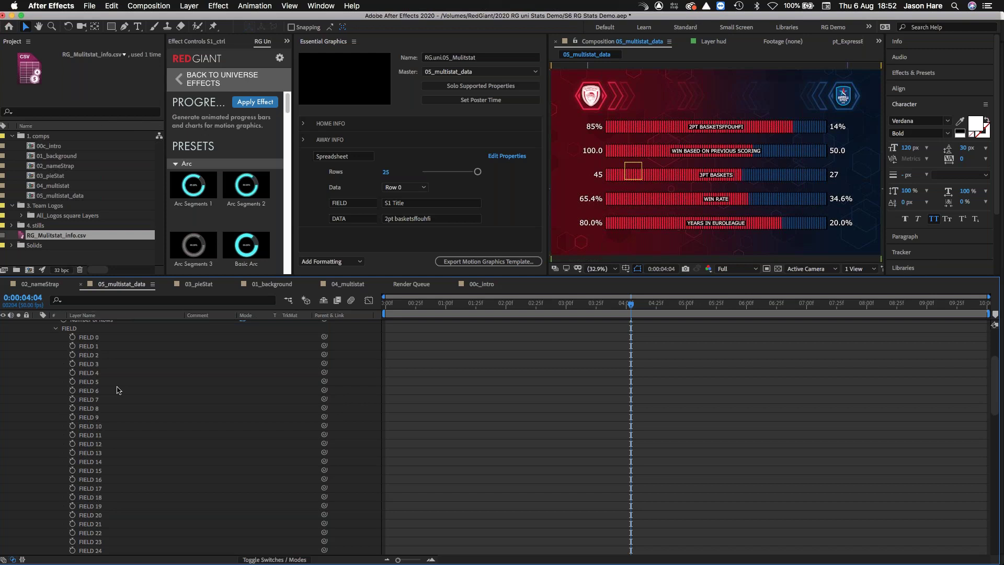
scroll(91, 398, "up", 1)
scroll(91, 399, "up", 5)
scroll(91, 399, "down", 5)
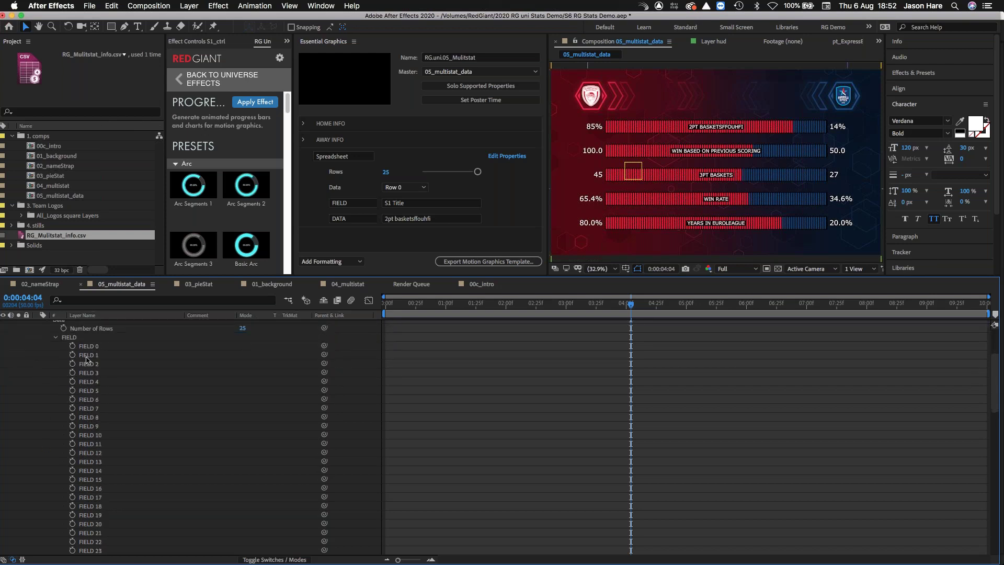
scroll(91, 405, "down", 9)
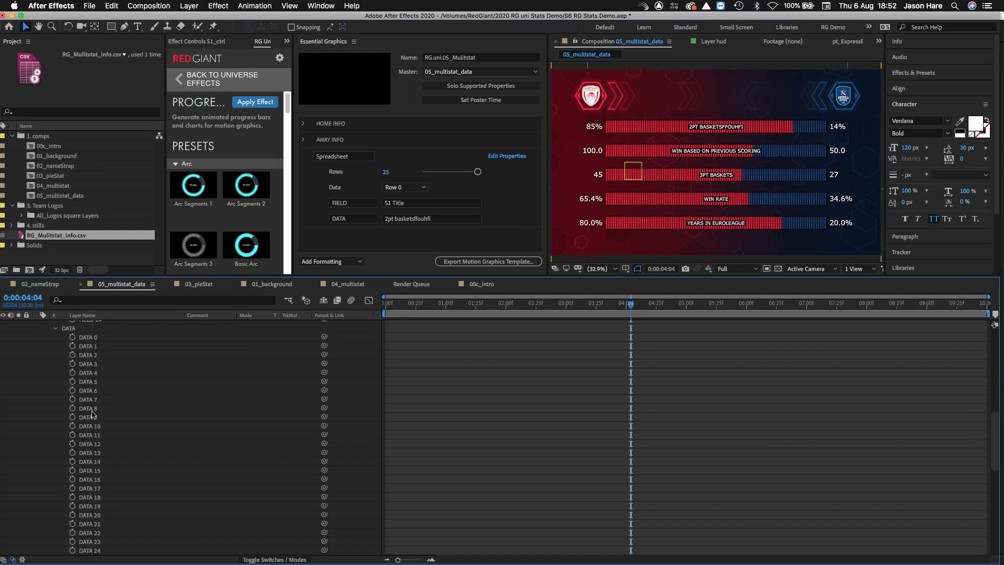
Step: Switch to CSV Converter and compare the rows of RG_Mulitstat_info.csv with the layer's DATA entries, repositioning the spreadsheet window
key("super+Tab")
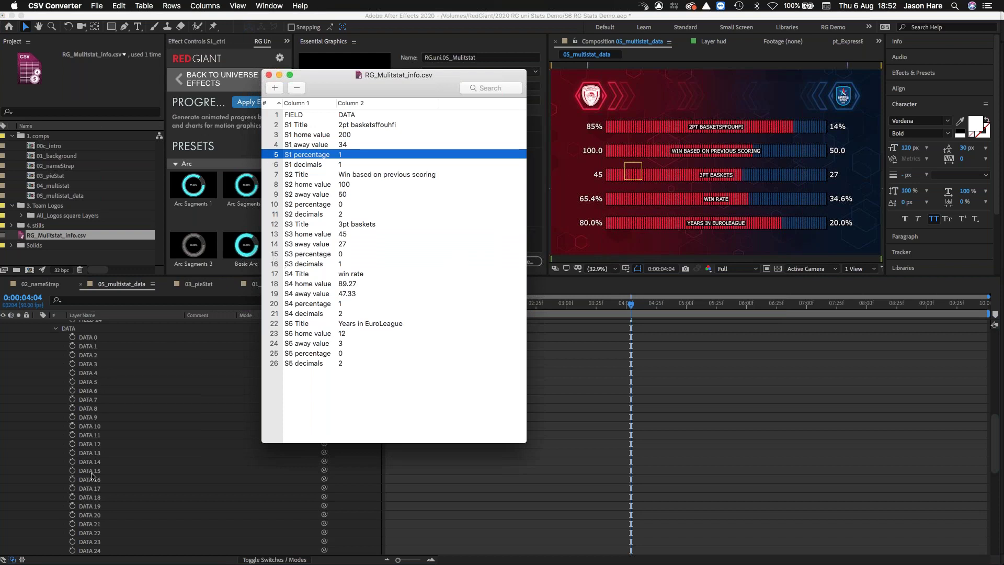
scroll(109, 369, "down", 1)
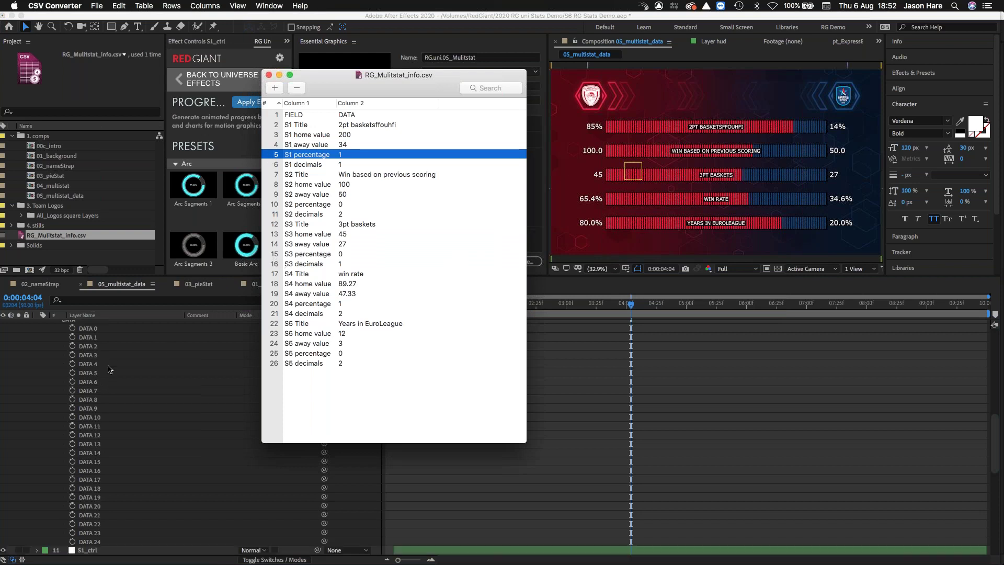
scroll(108, 369, "down", 3)
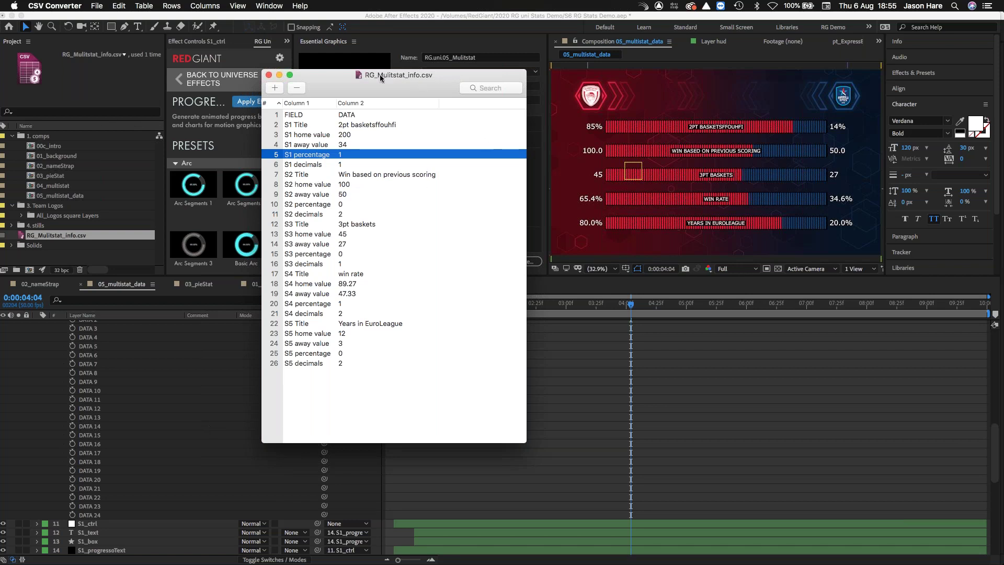
left_click_drag(404, 75, 305, 100)
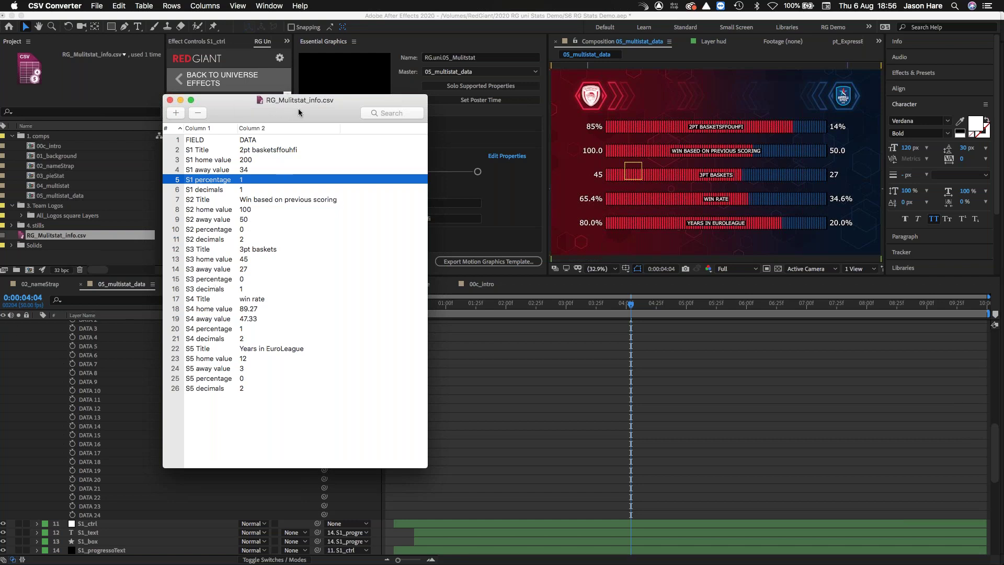
left_click_drag(290, 110, 255, 114)
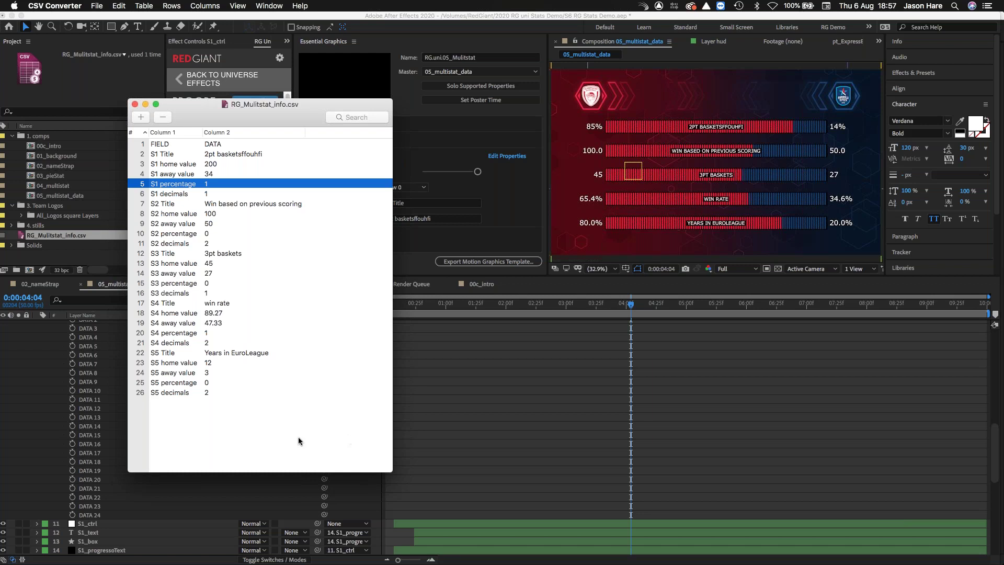
Step: Return to After Effects, select the S1_ctrl layer in 05_multistat_data, and expand its effects and their expressions
left_click(97, 534)
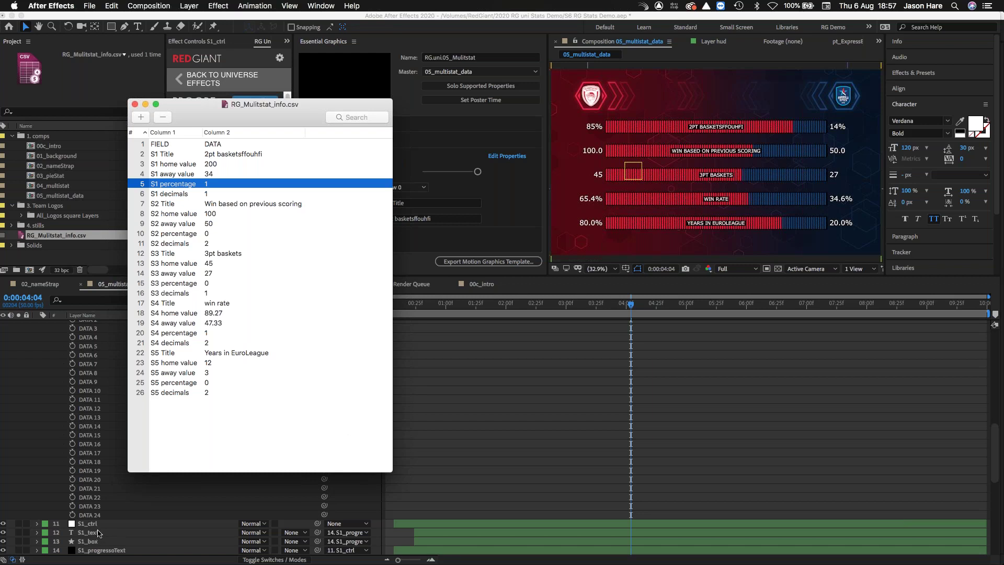
left_click(99, 523)
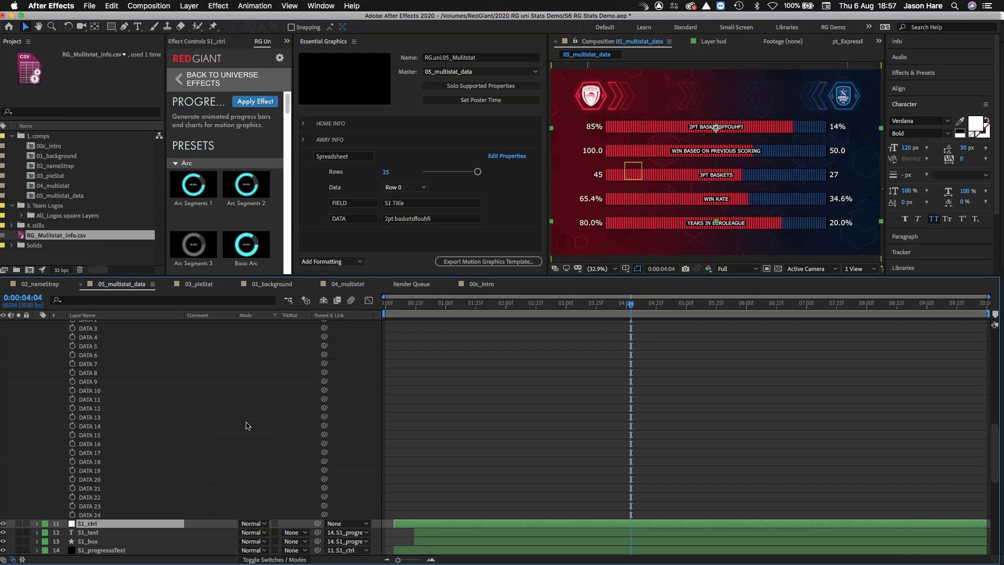
mouse_move(81, 564)
left_click(37, 523)
mouse_move(266, 482)
left_mouse_down()
mouse_move(250, 401)
mouse_move(93, 401)
mouse_move(90, 352)
mouse_move(228, 424)
mouse_move(269, 480)
left_mouse_up()
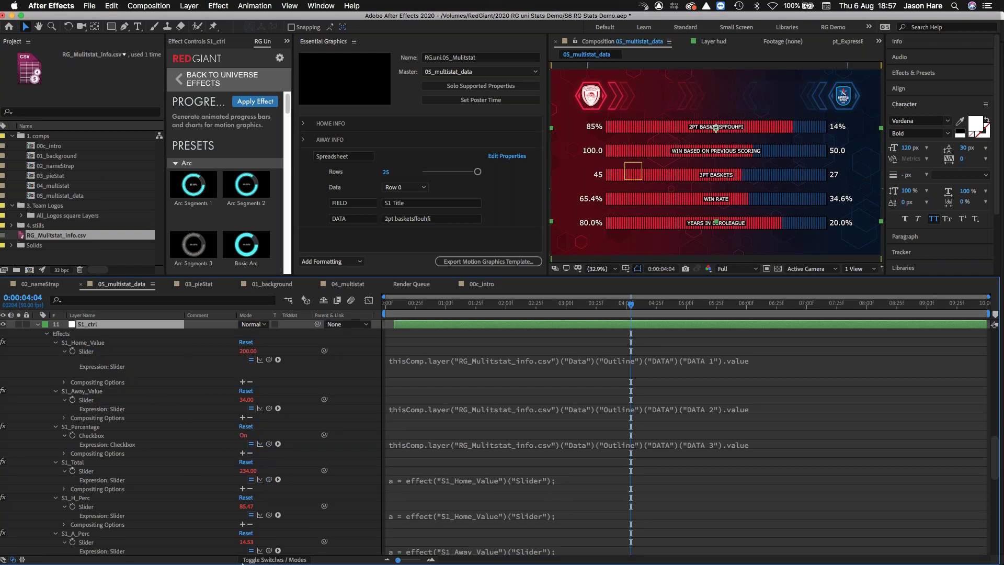
Step: Examine the expressions on the S1_Percentage checkbox and the S1_Total slider of S1_ctrl
mouse_move(208, 563)
left_click(523, 447)
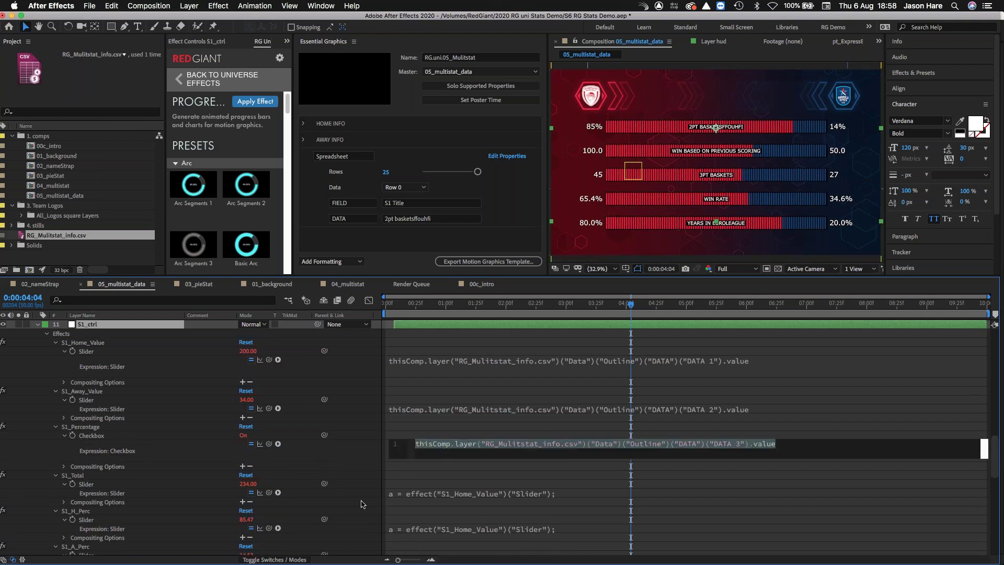
left_click(421, 498)
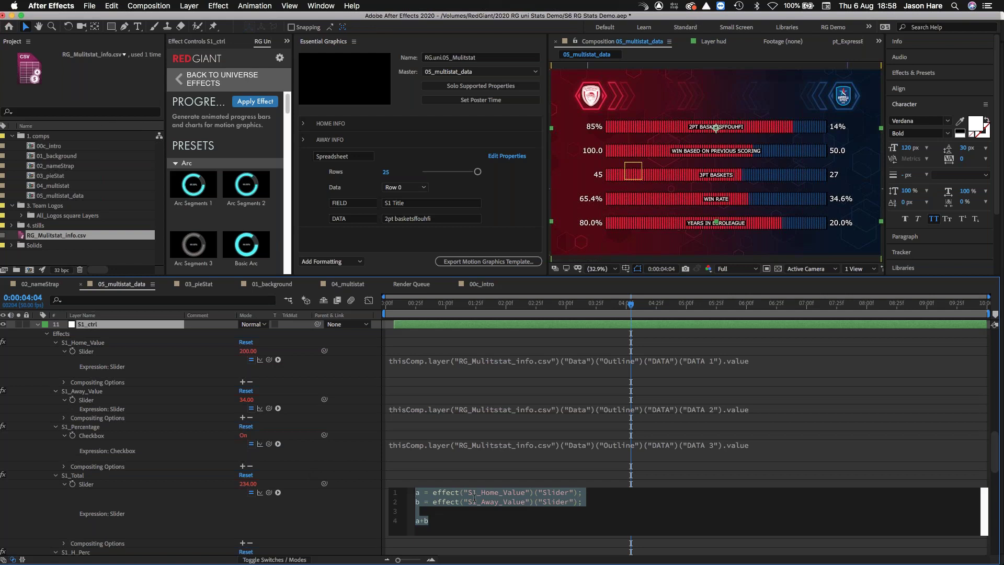
left_click(394, 446)
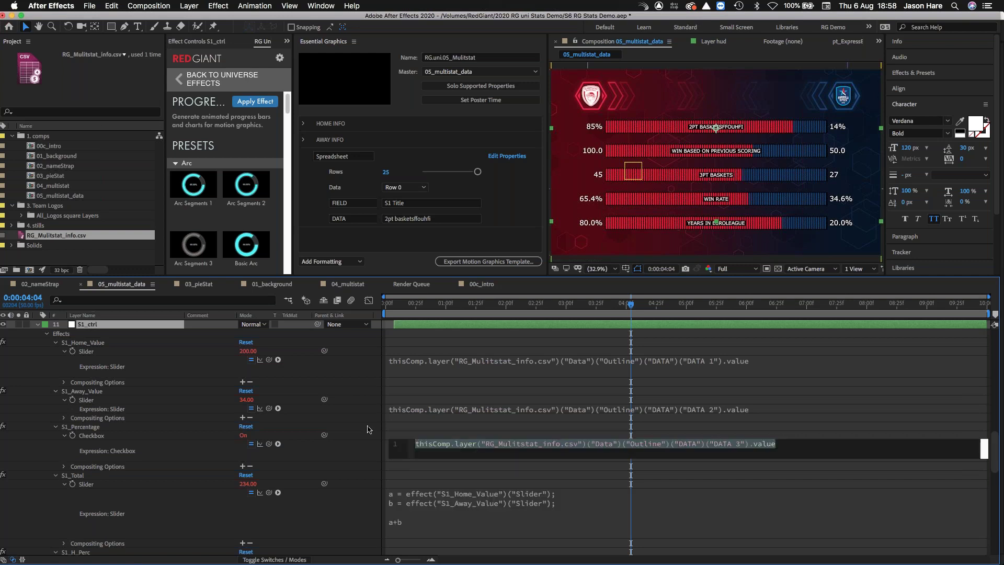
left_click(448, 494)
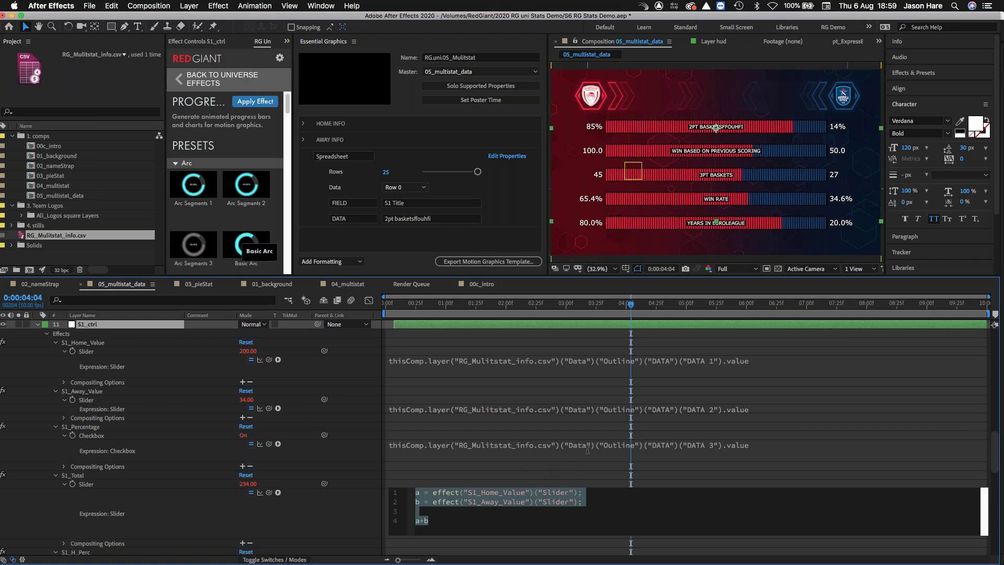
left_click(433, 492)
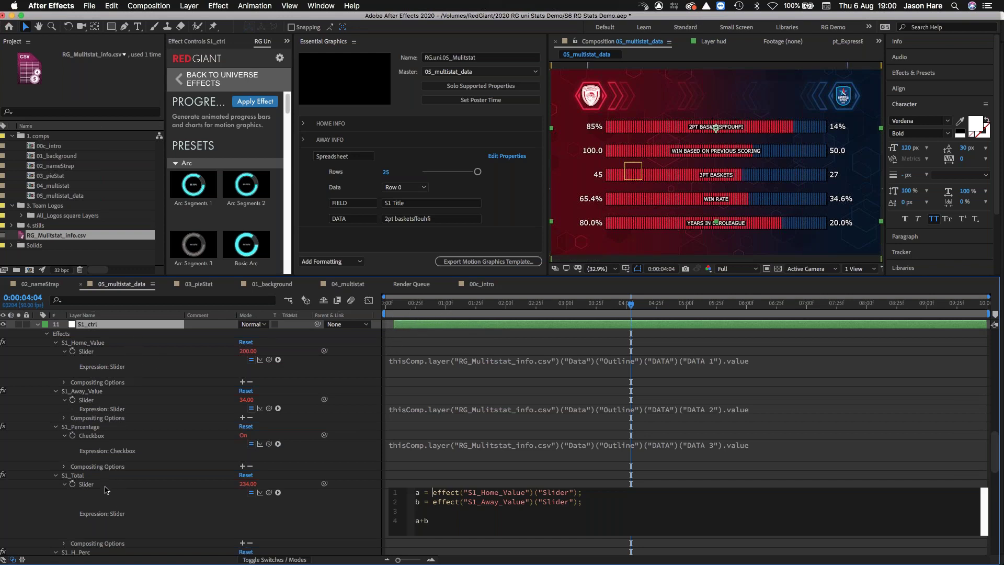
Step: Reveal the Opacity keyframes of the S1_box layer and scrub the playhead to 0:00:01:05
scroll(107, 489, "down", 2)
scroll(105, 502, "down", 5)
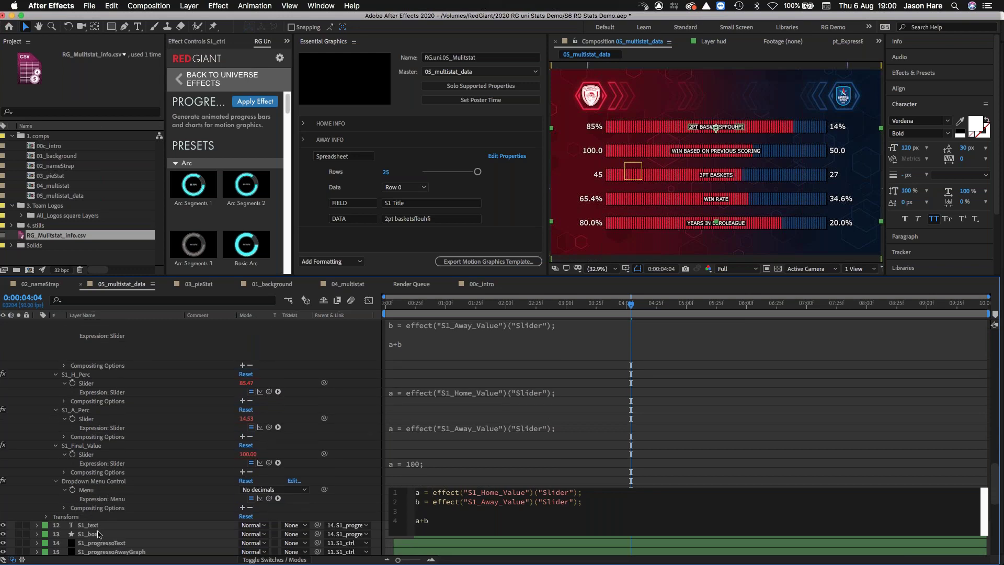
left_click(101, 533)
key("t")
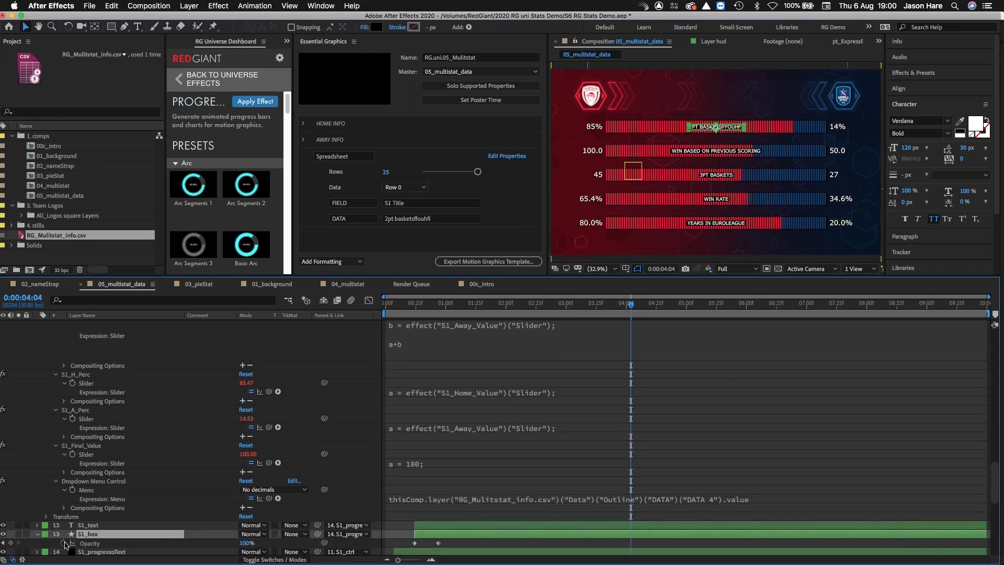
left_click(431, 306)
left_click_drag(431, 308, 452, 307)
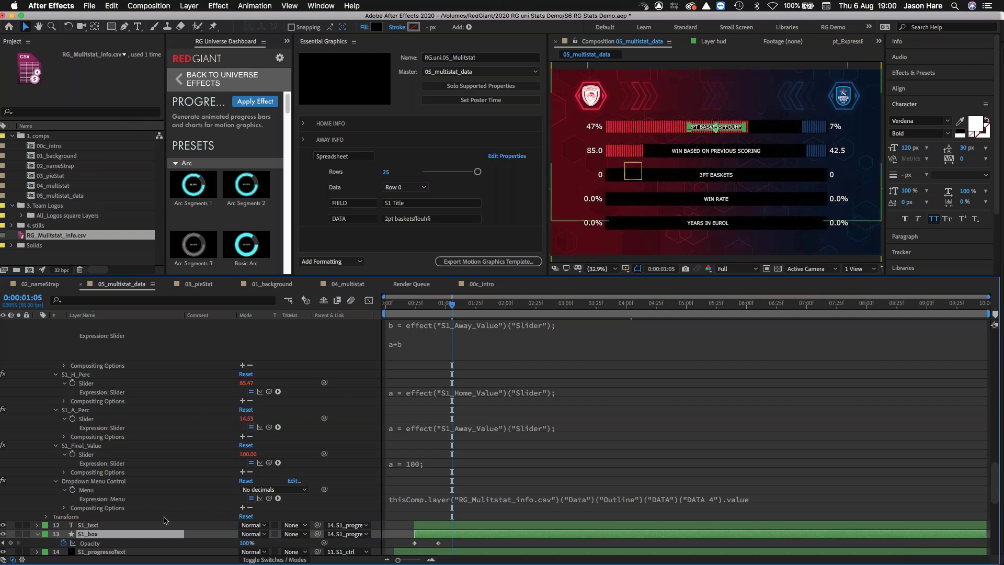
Step: Show the Effect Controls of the S1_progressoText layer and regroup Essential Graphics alongside them
scroll(144, 524, "down", 4)
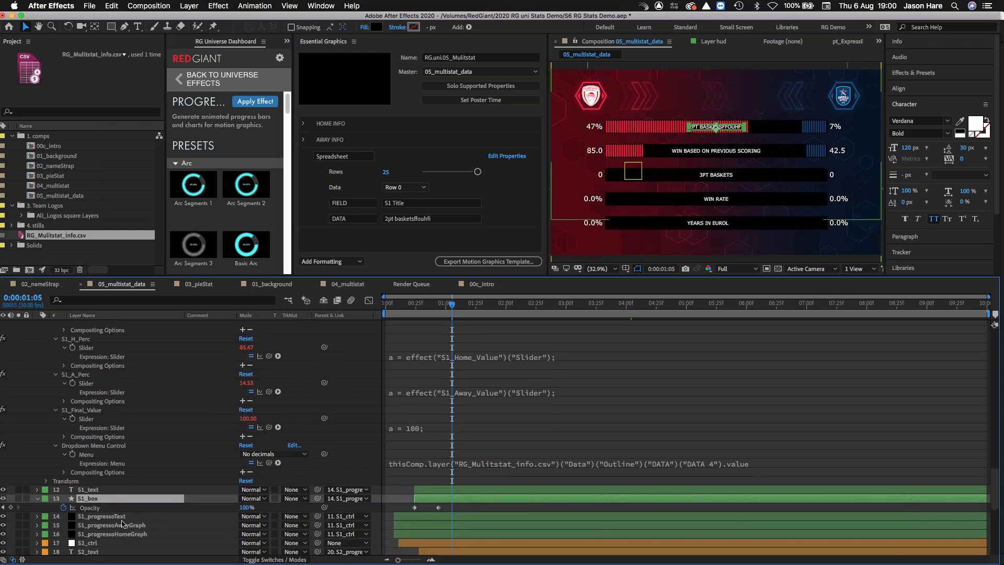
left_click(135, 517)
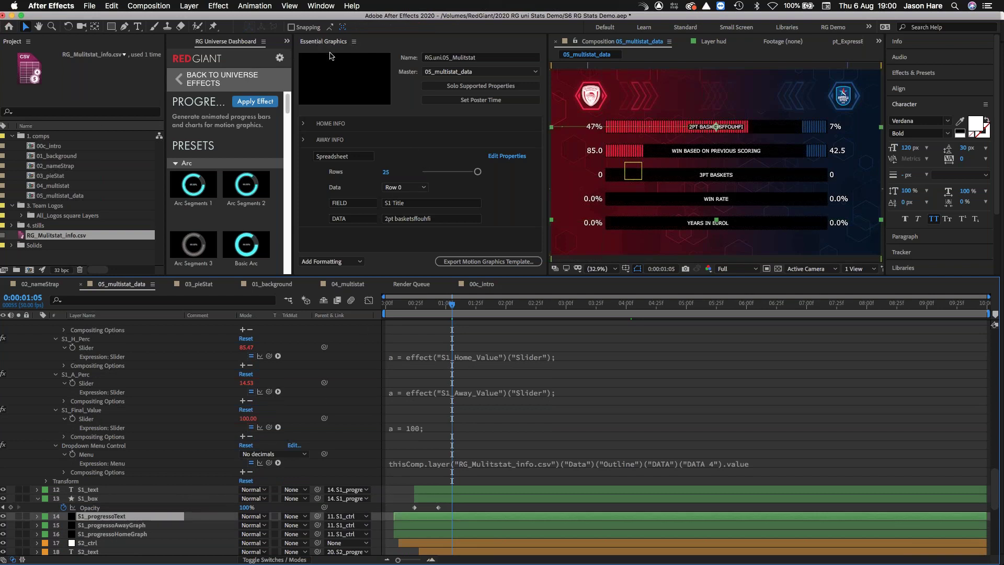
left_click(321, 6)
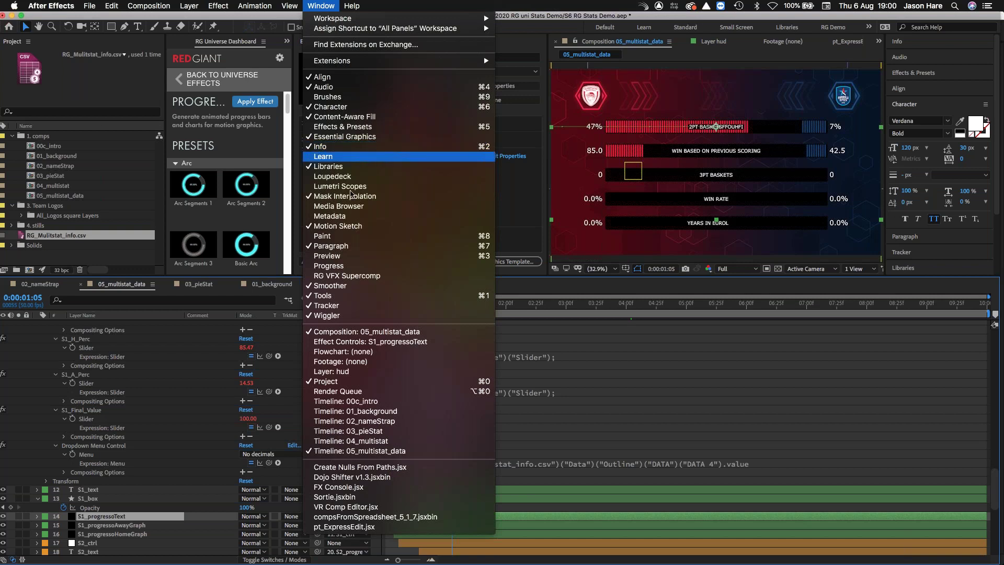
left_click(362, 342)
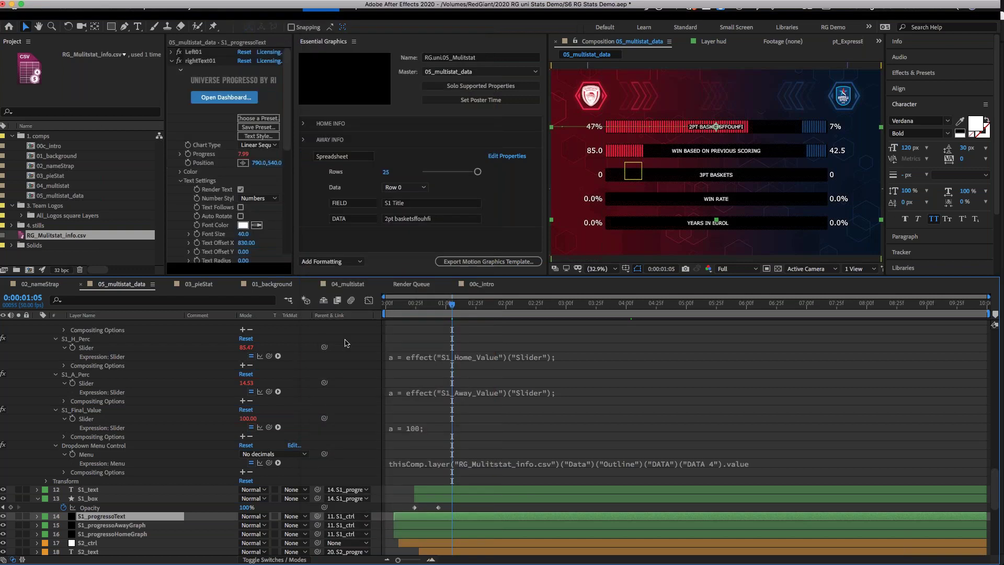
left_click(224, 109)
left_click_drag(356, 75, 418, 87)
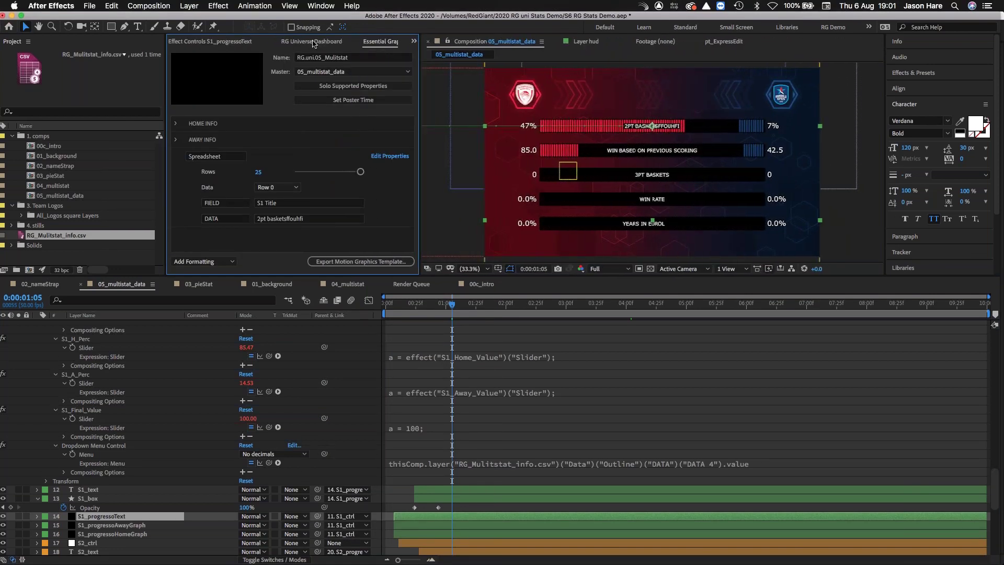
left_click(232, 44)
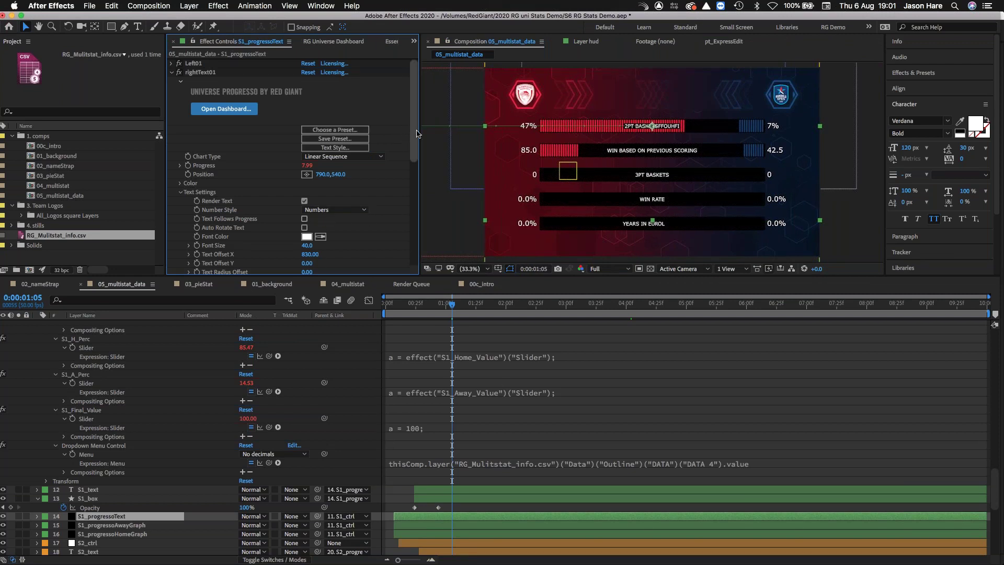
Step: Examine the rightText01 Progresso settings in the Effect Controls of the S1_progressoText layer
scroll(366, 168, "down", 10)
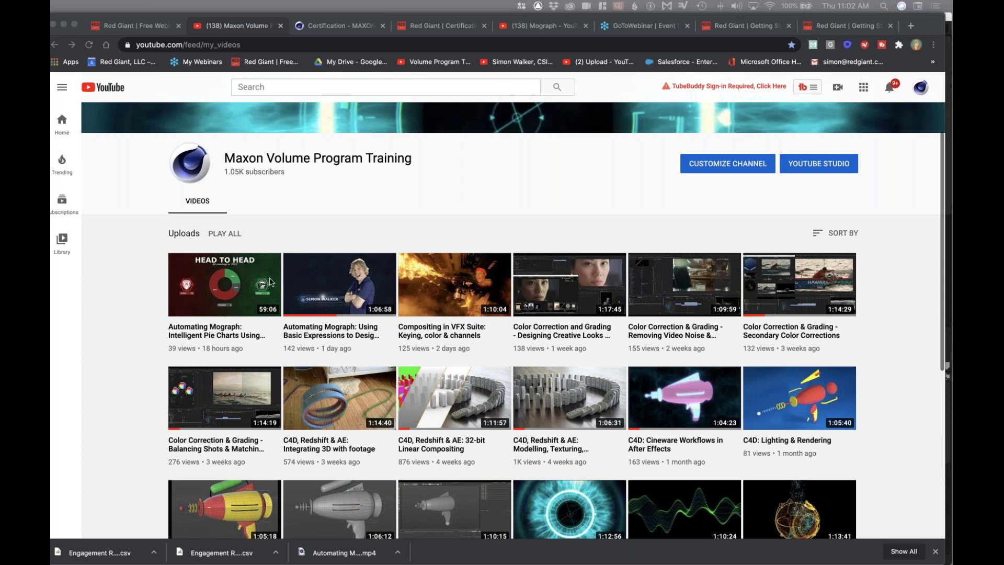
Step: Switch from the YouTube training channel in Chrome to Red Giant's Free Webinars page and highlight its web address
left_click(145, 260)
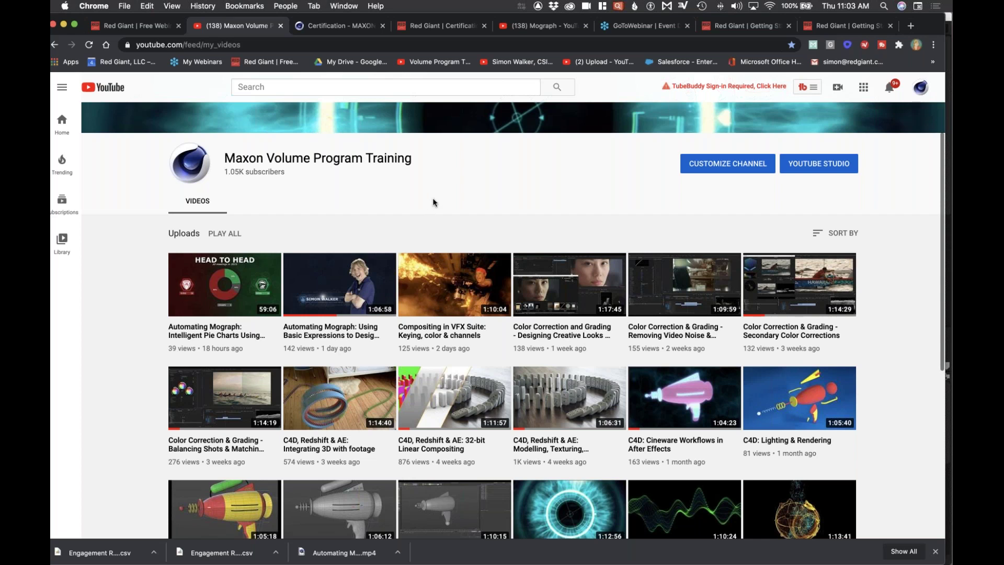
mouse_move(170, 302)
left_click(137, 28)
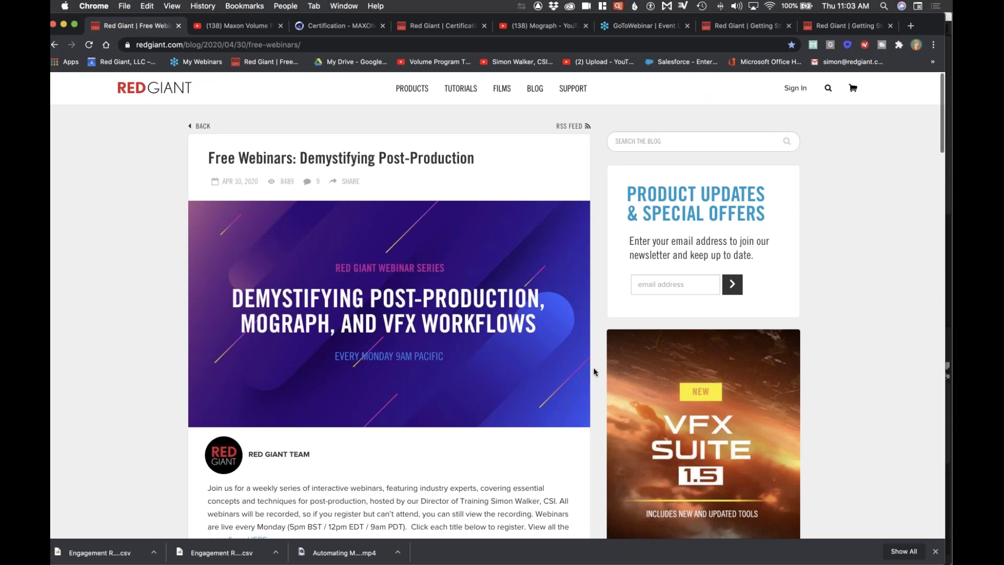
left_click(157, 45)
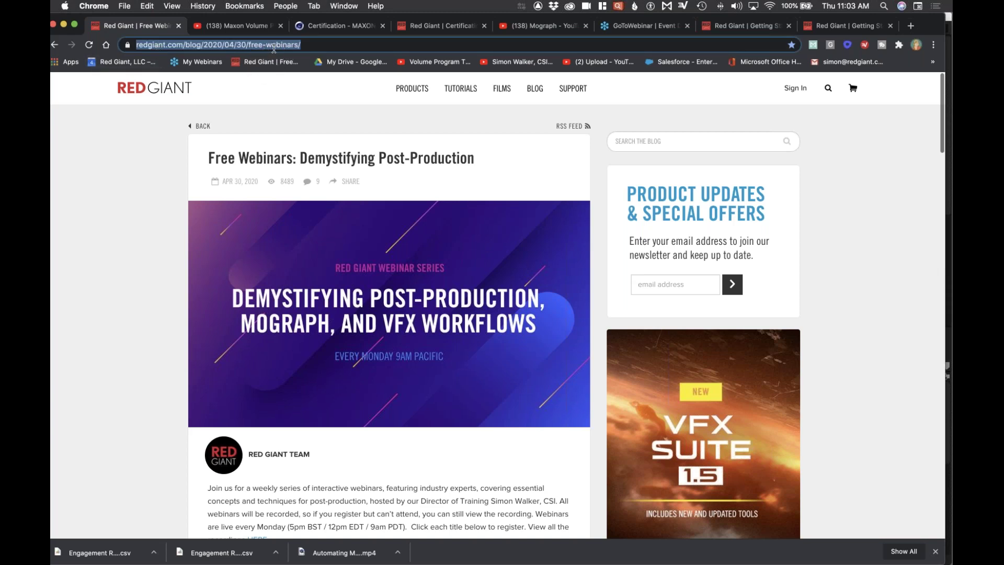
left_click(168, 232)
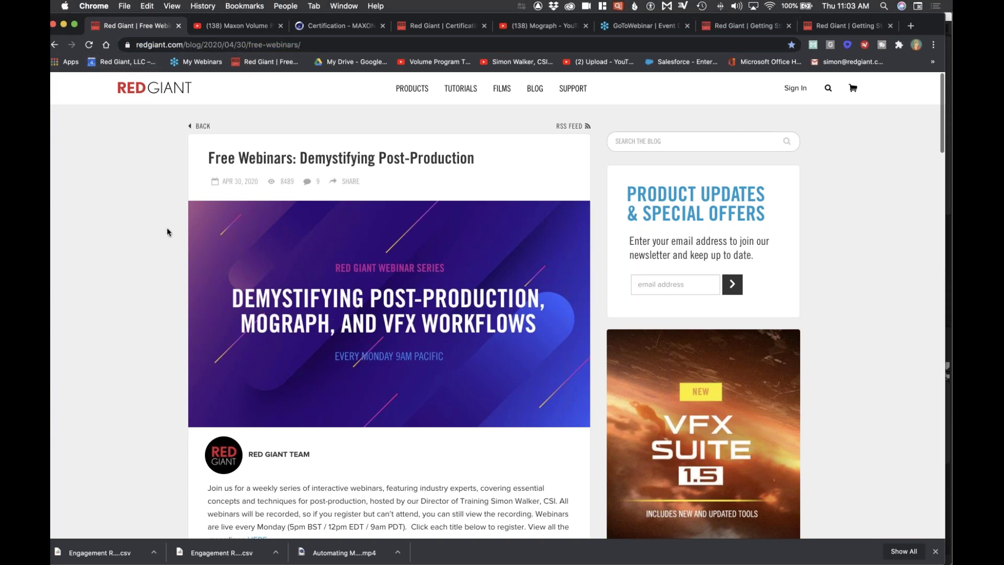
Step: Look through the Free Webinars schedule down to the August and September 2020 sessions
scroll(161, 230, "down", 15)
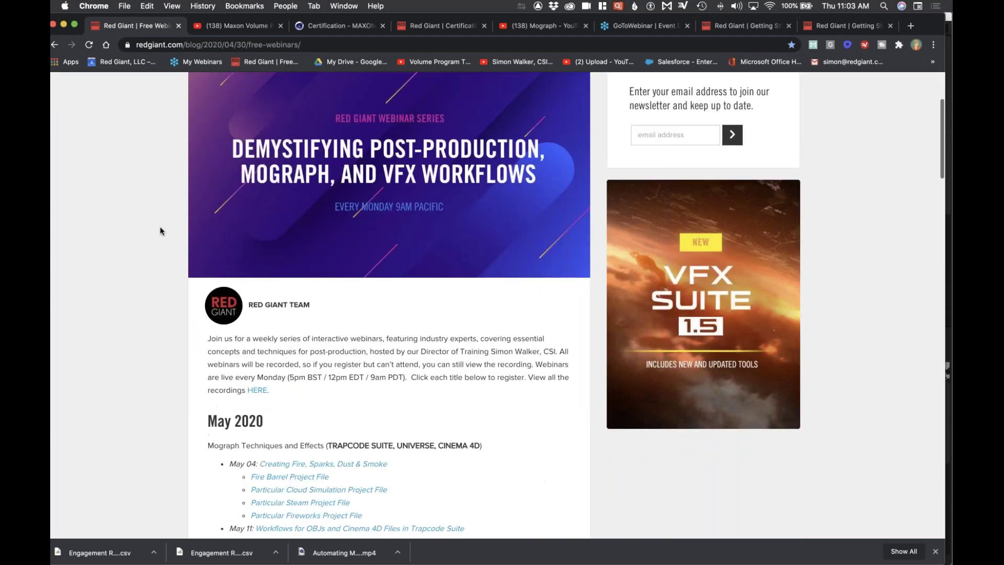
scroll(161, 230, "down", 5)
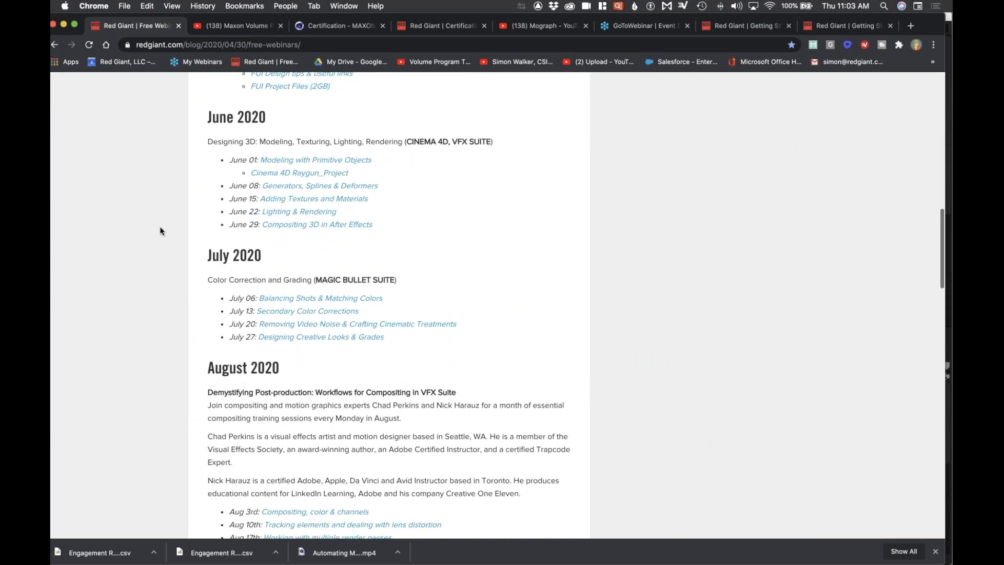
scroll(161, 230, "down", 3)
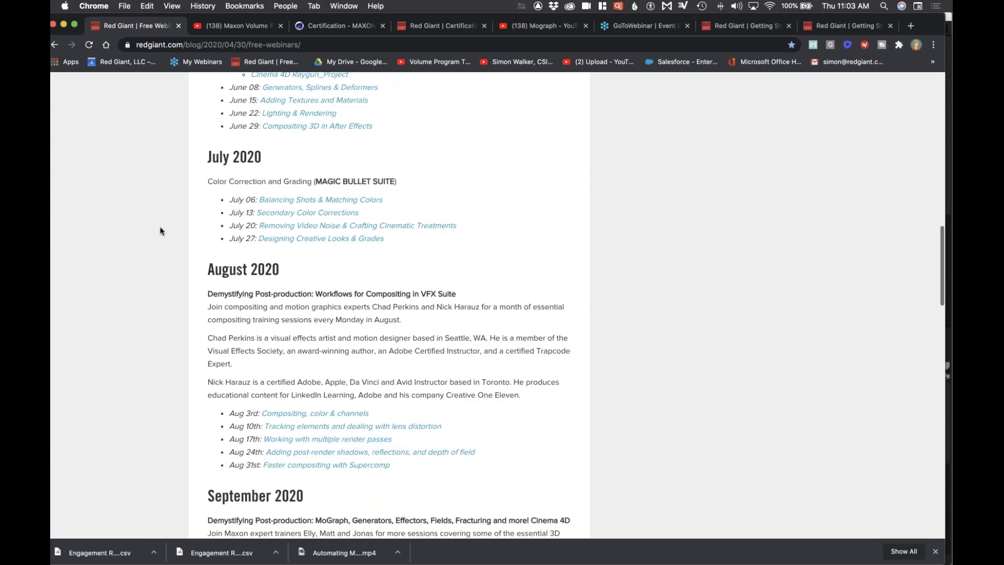
scroll(470, 291, "down", 4)
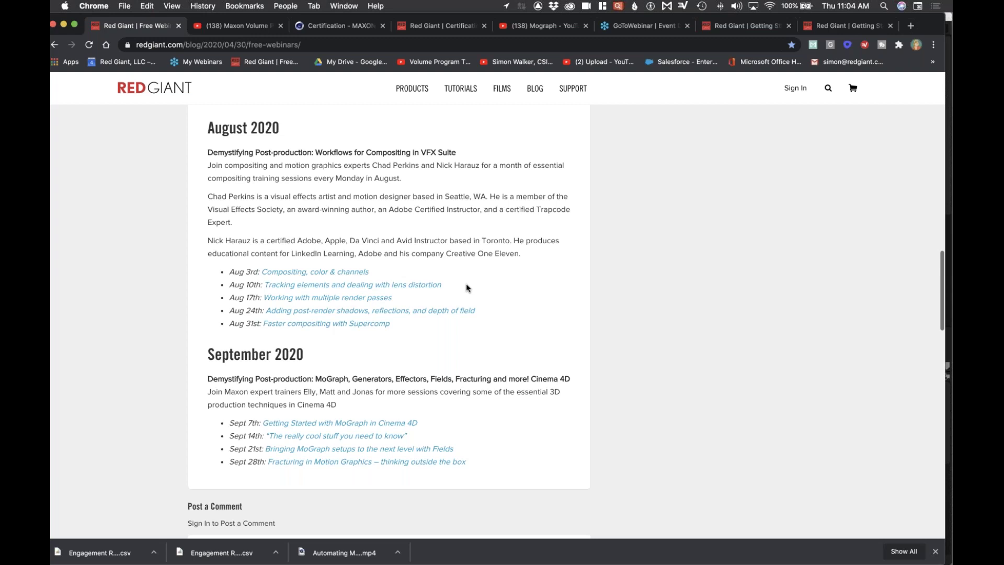
Step: Switch to the Workflows for Mogrts PDF in Preview and highlight the contact e-mail for follow-up training on page 2
key("super+Tab")
scroll(532, 313, "down", 3)
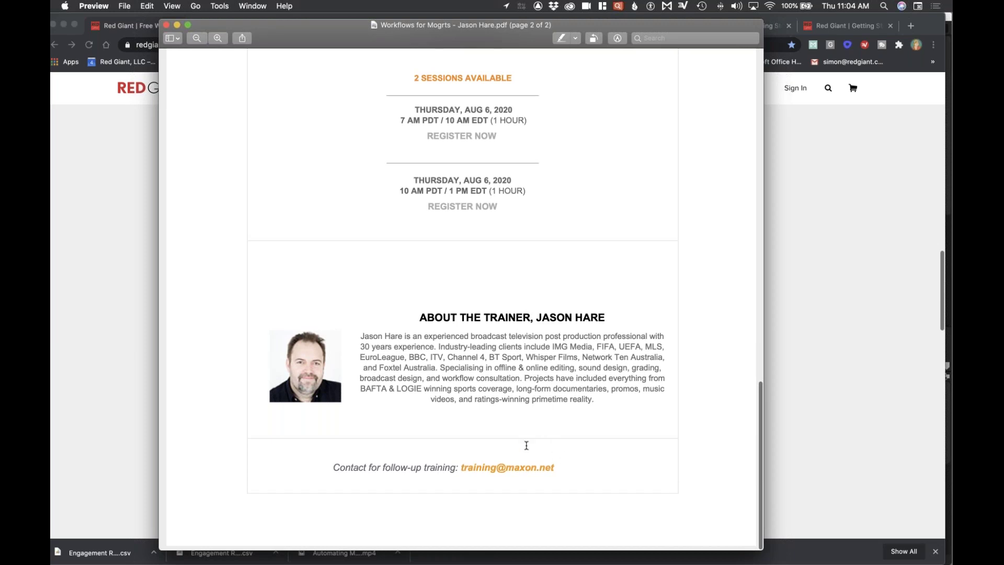
left_click_drag(570, 466, 460, 469)
left_click(595, 473)
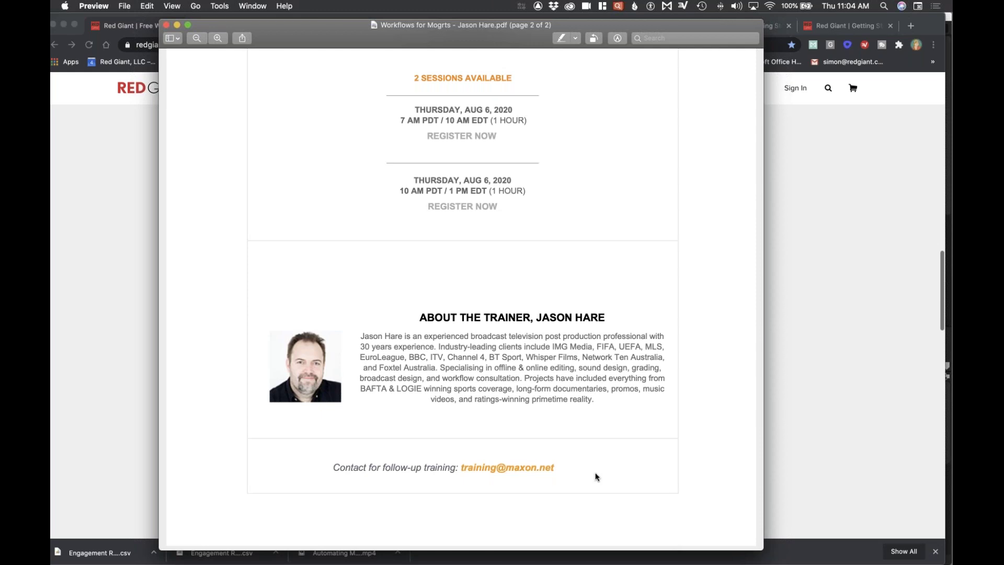